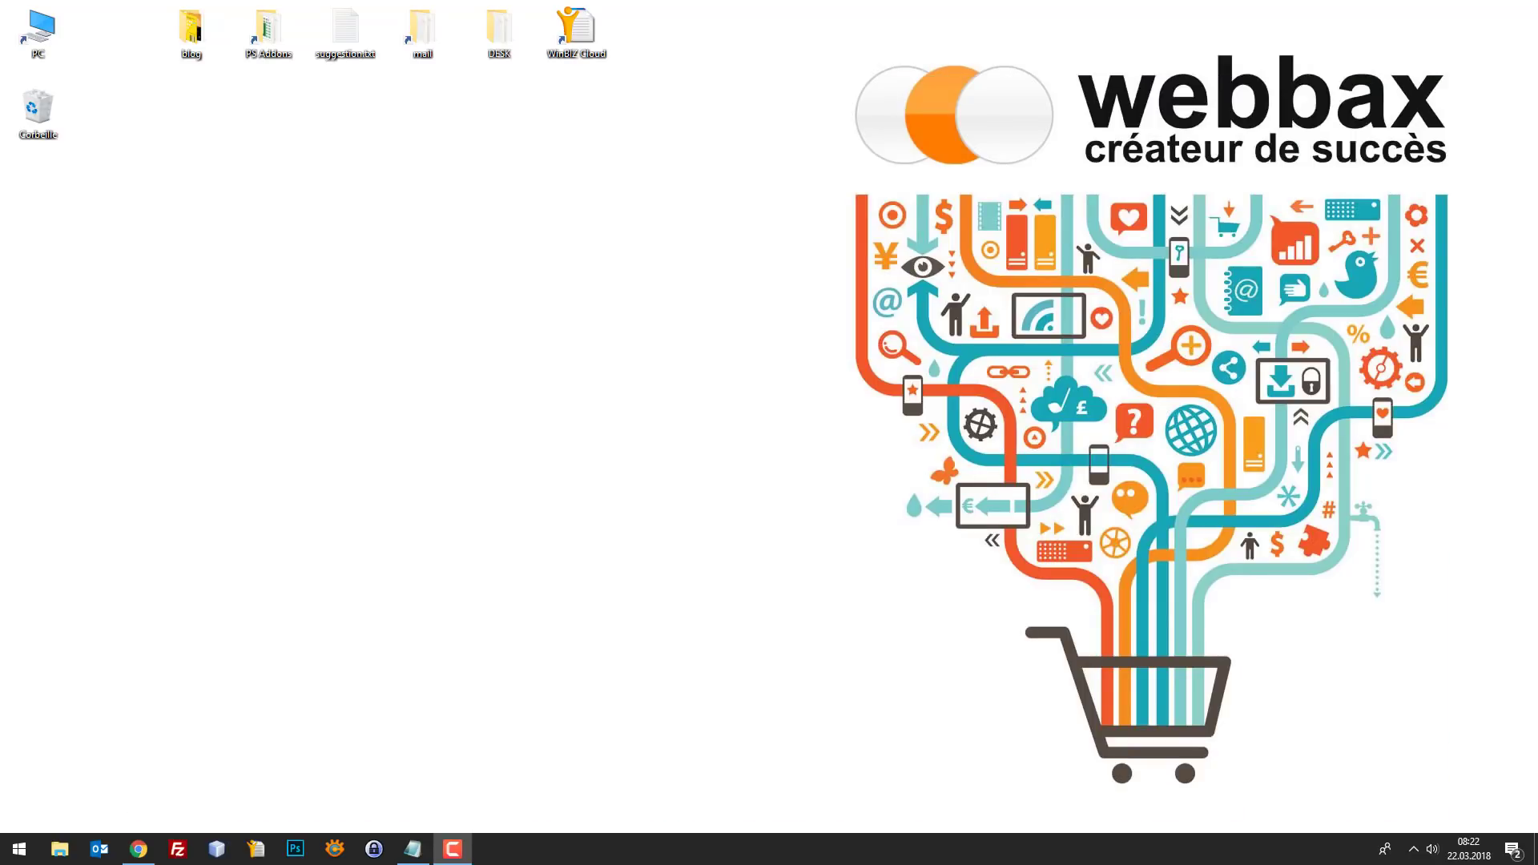
# Switch to Chrome and search Google for "google search console" in a new tab.
pyautogui.click(139, 853)
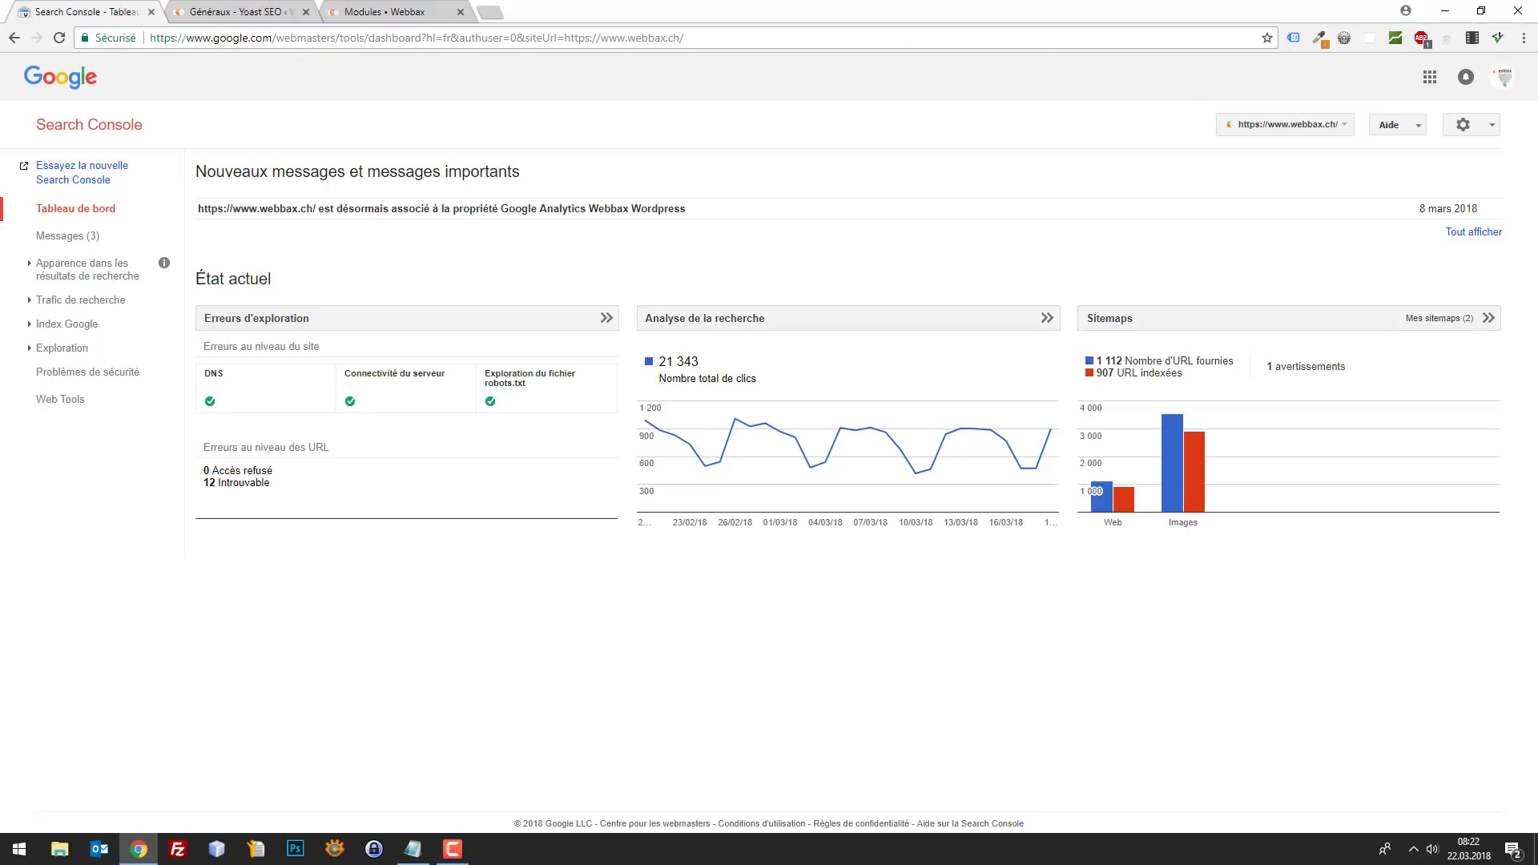
pyautogui.click(494, 12)
pyautogui.write('google')
pyautogui.write(' search')
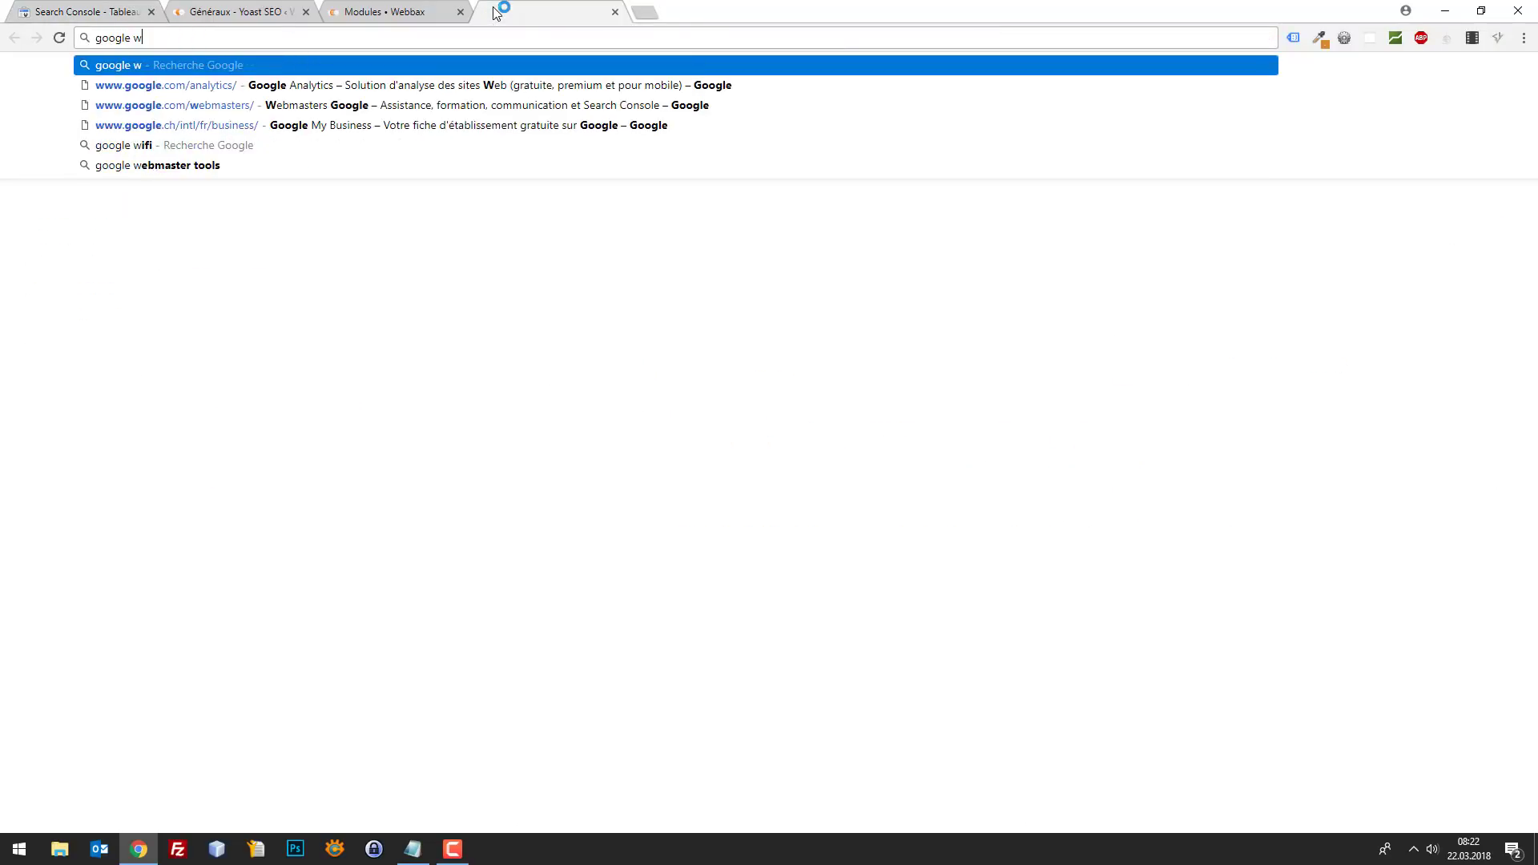
pyautogui.write(' console')
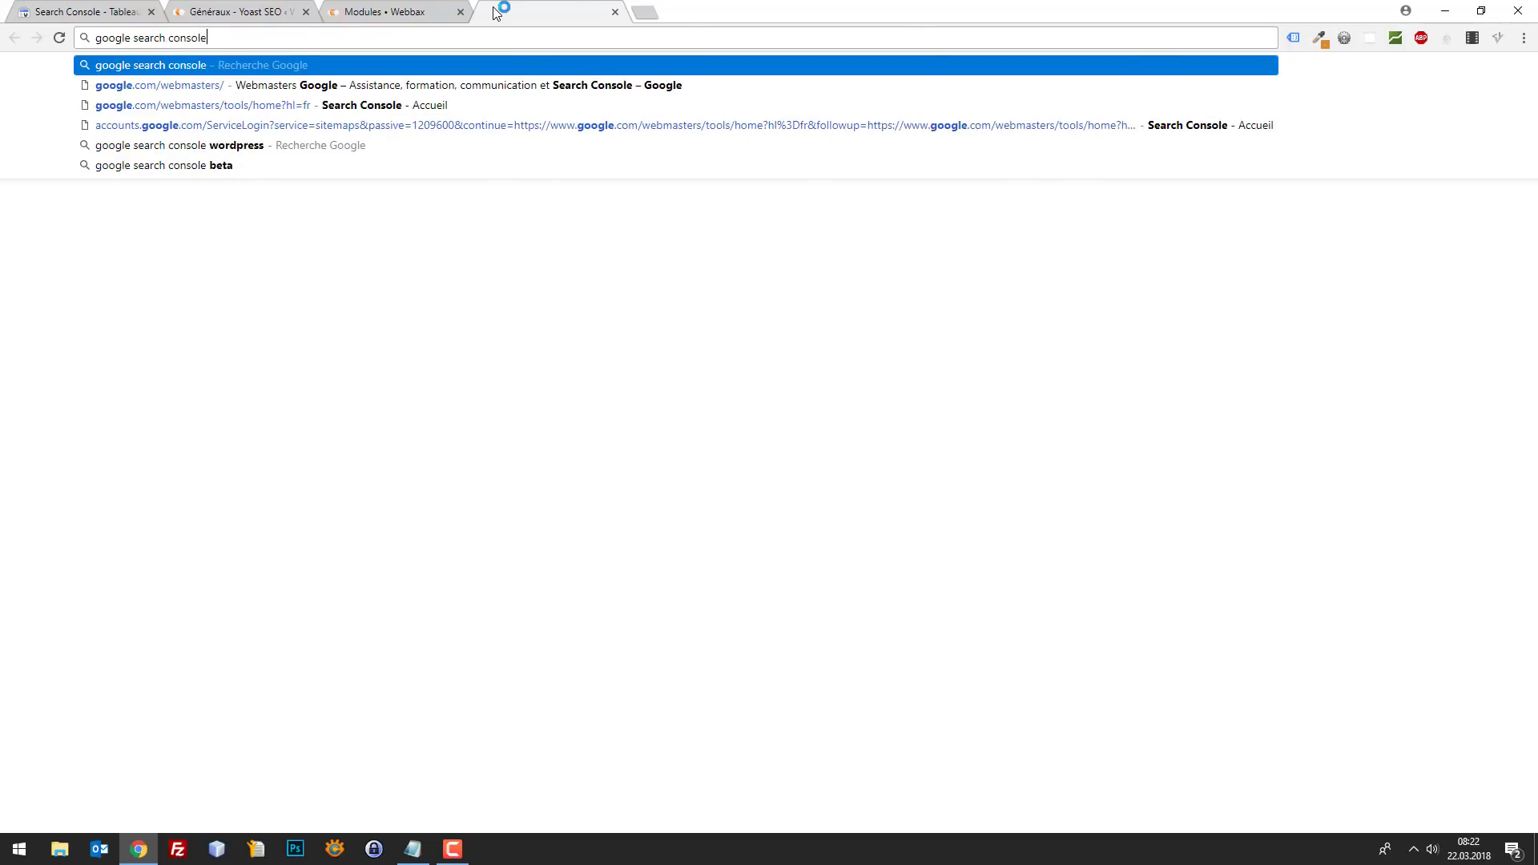
pyautogui.press('Return')
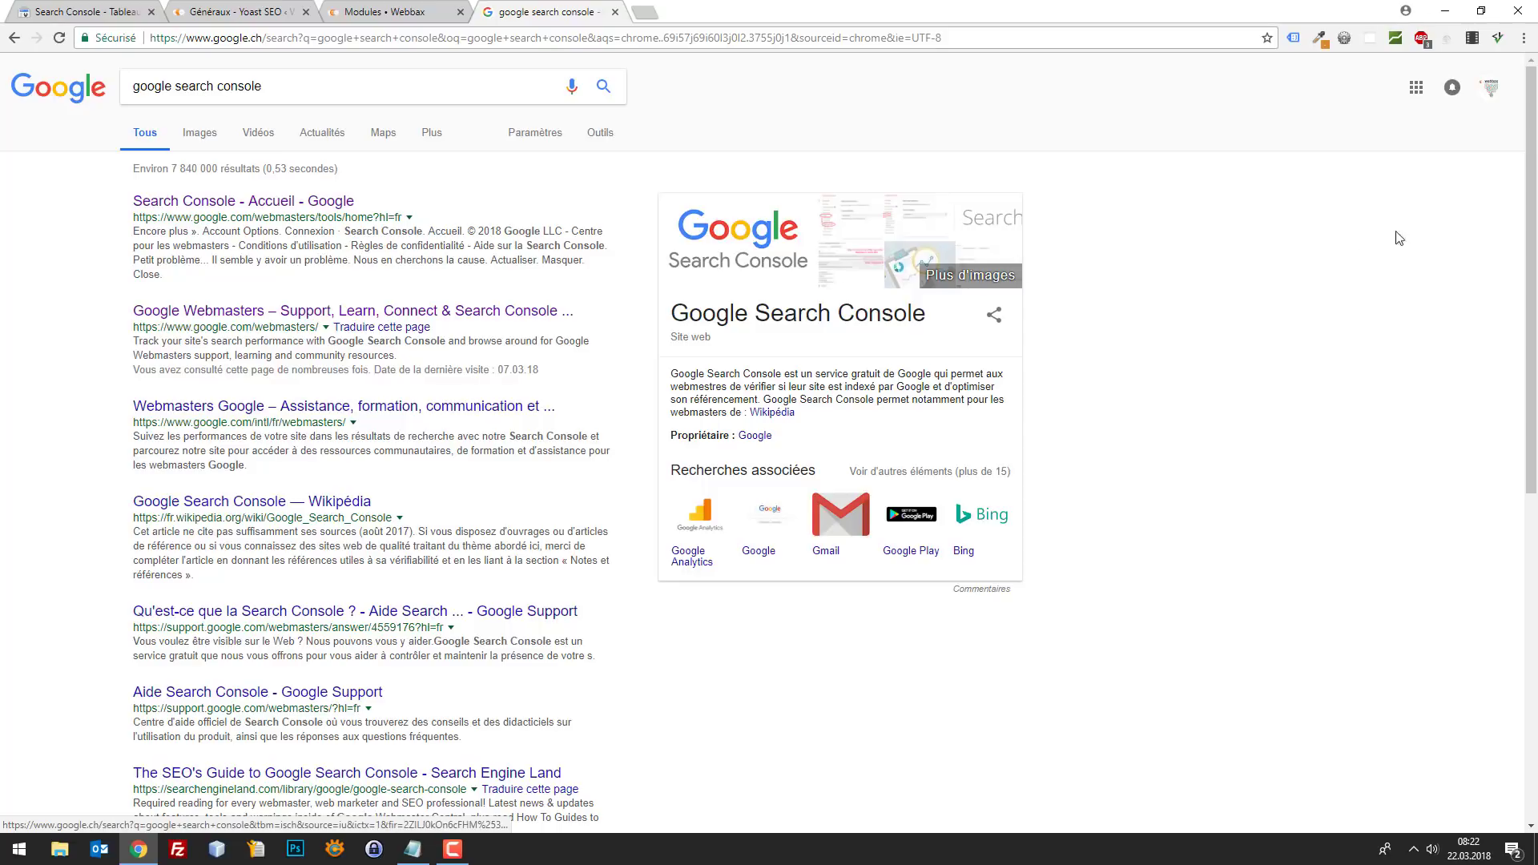
# Return to the open Search Console property and open the Sitemaps report under Exploration.
pyautogui.click(35, 13)
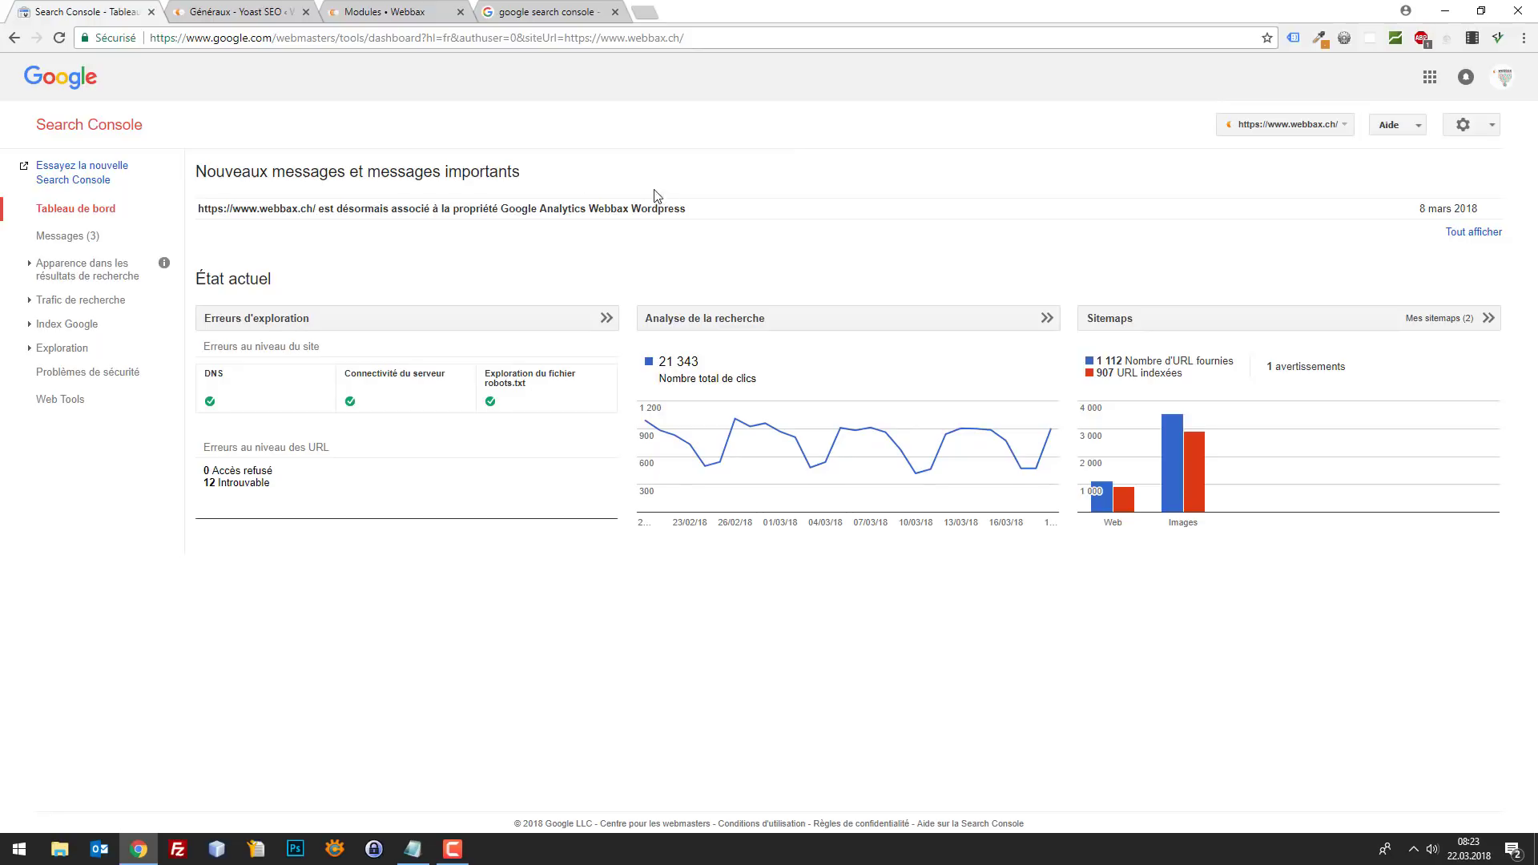
pyautogui.click(34, 349)
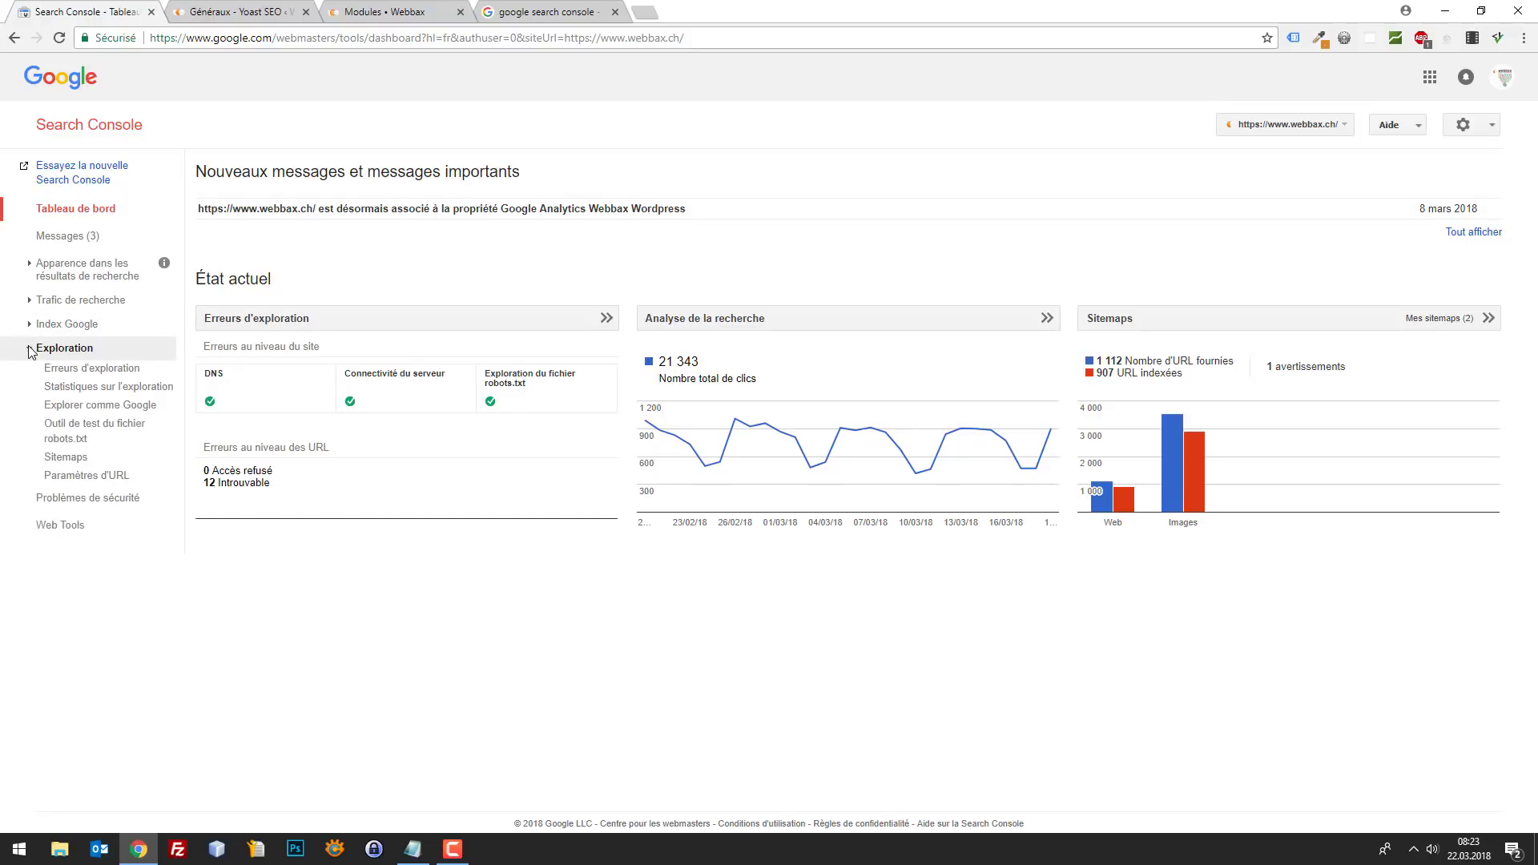
pyautogui.click(55, 458)
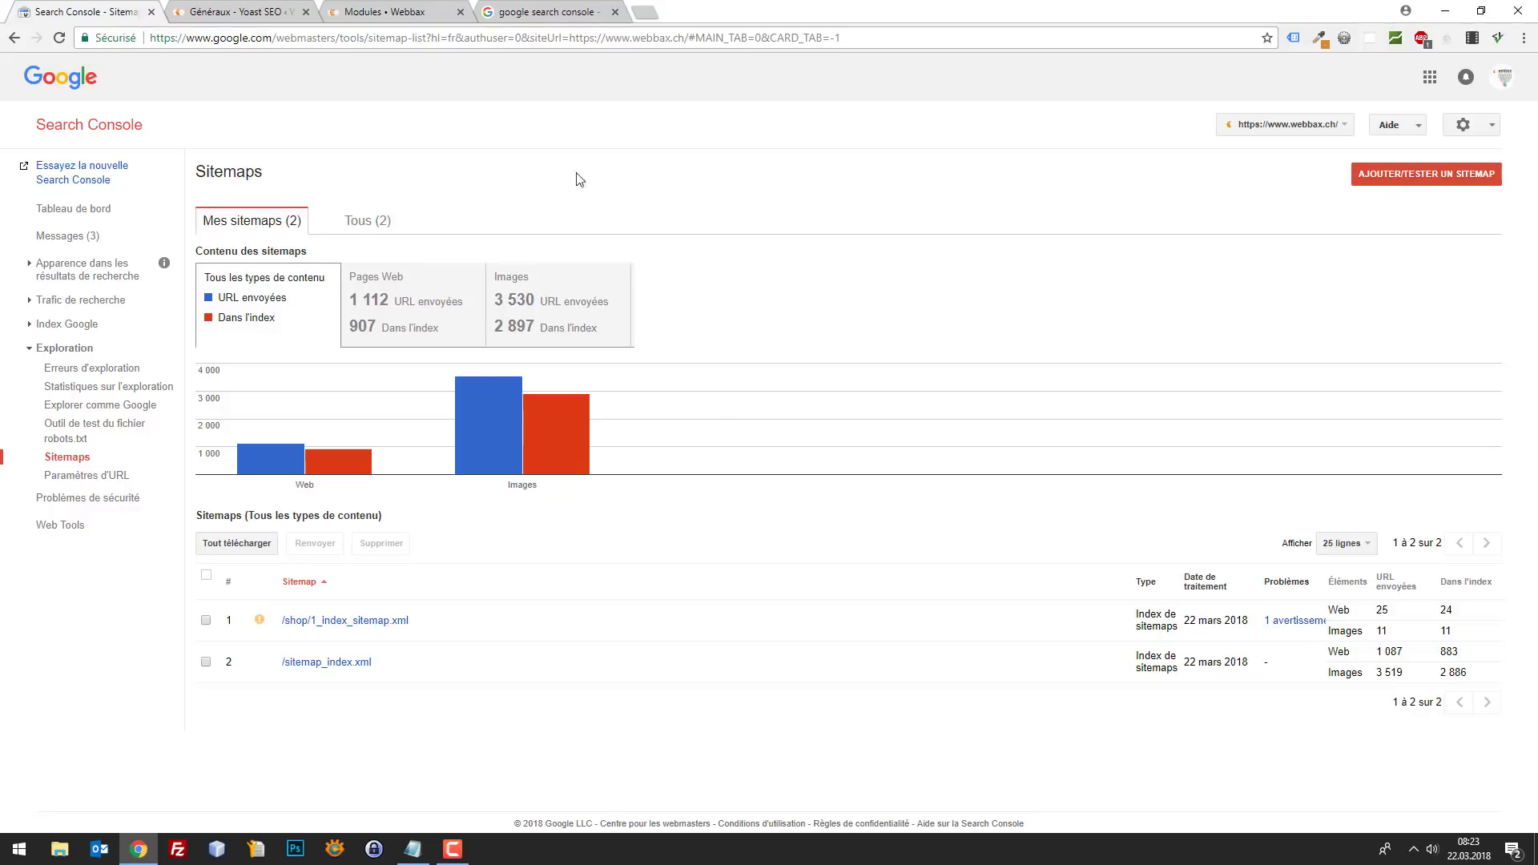
pyautogui.click(1308, 130)
pyautogui.write('webba')
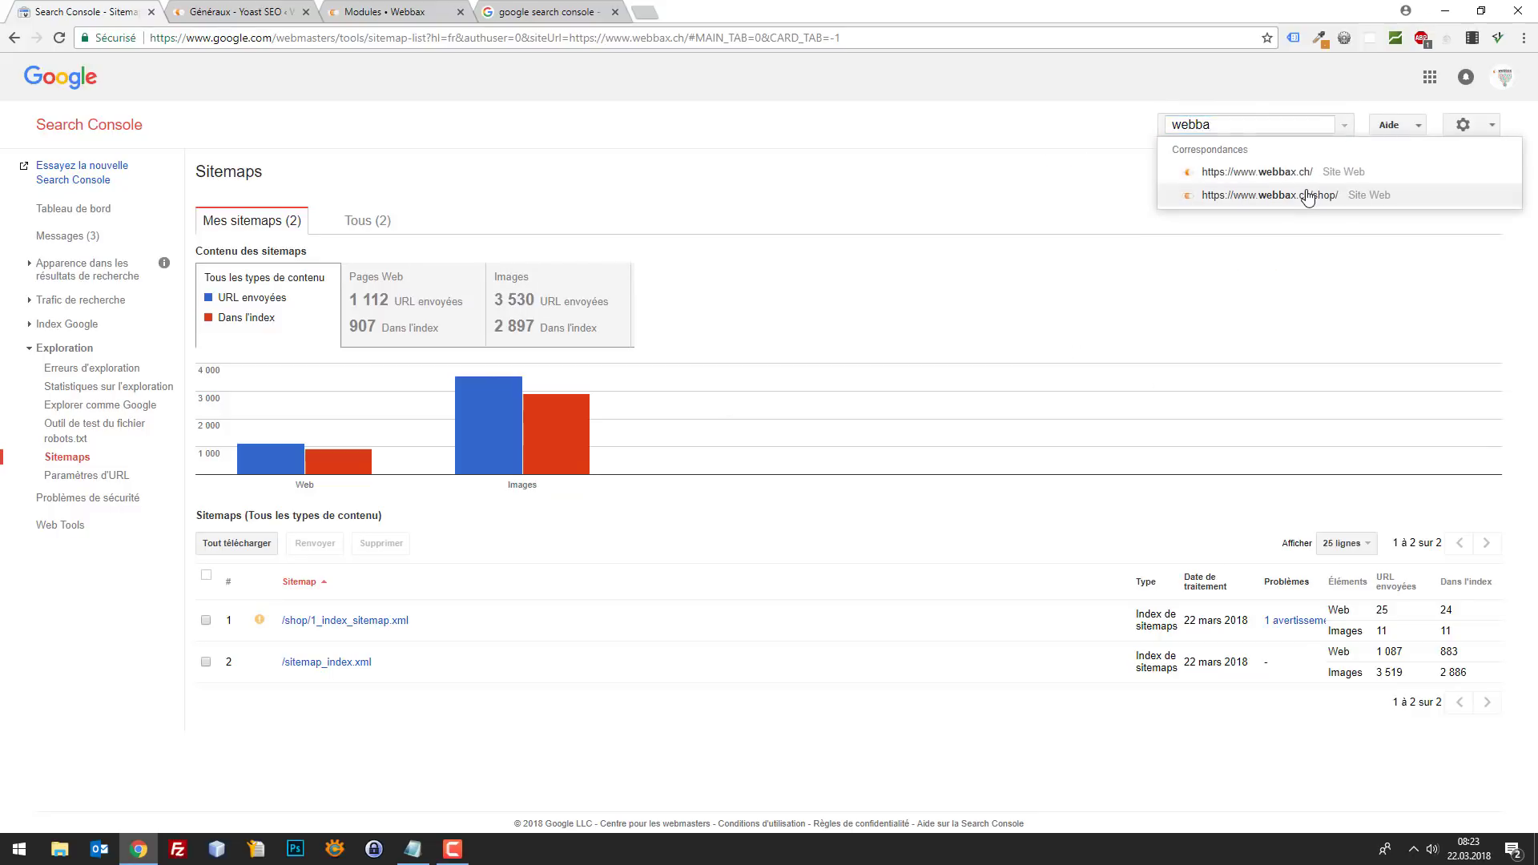
pyautogui.click(1234, 196)
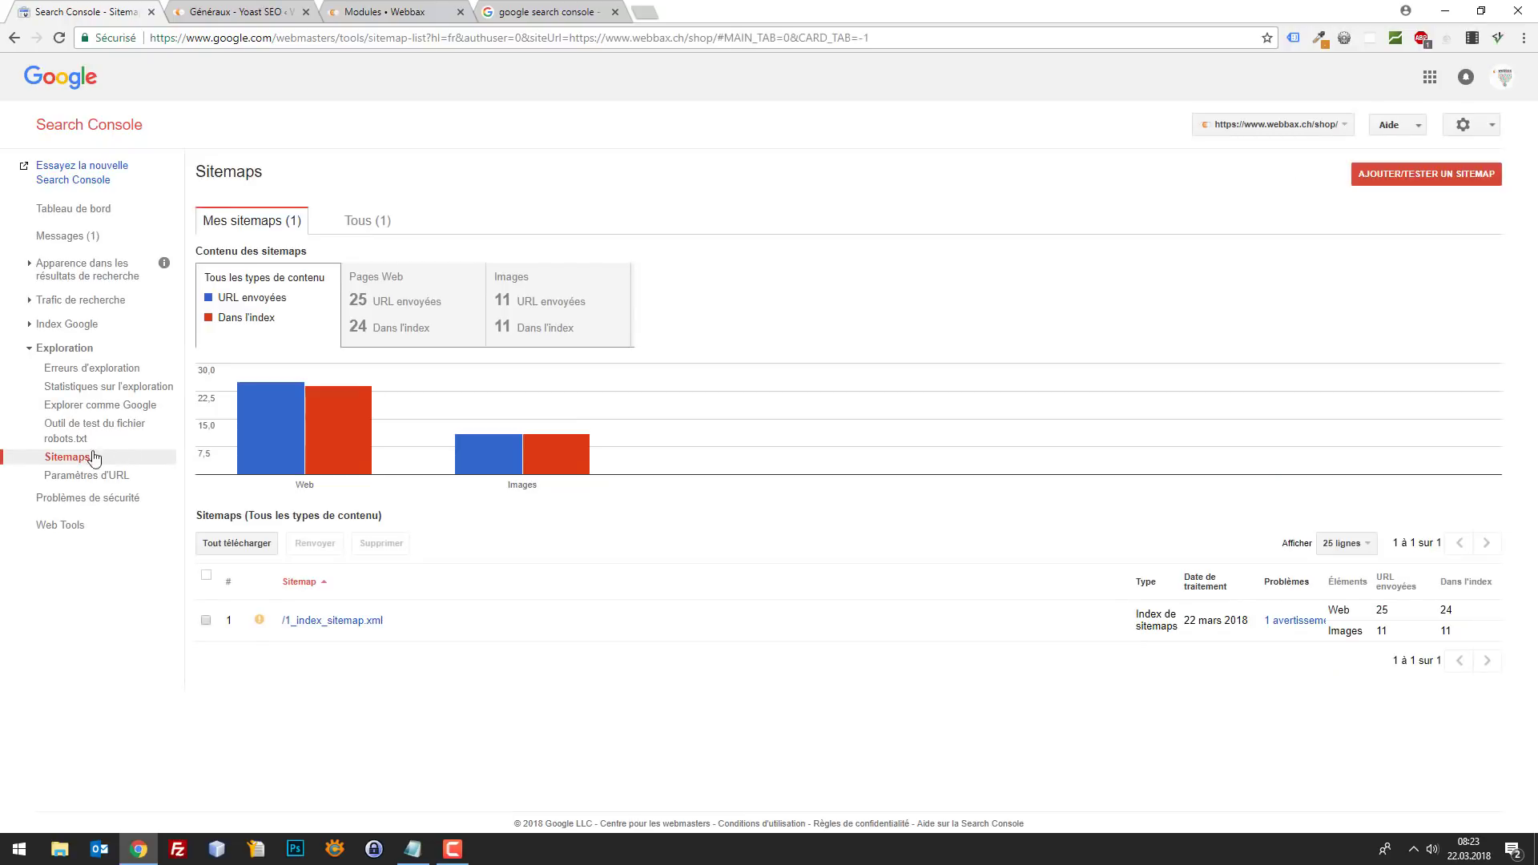
pyautogui.moveTo(289, 378)
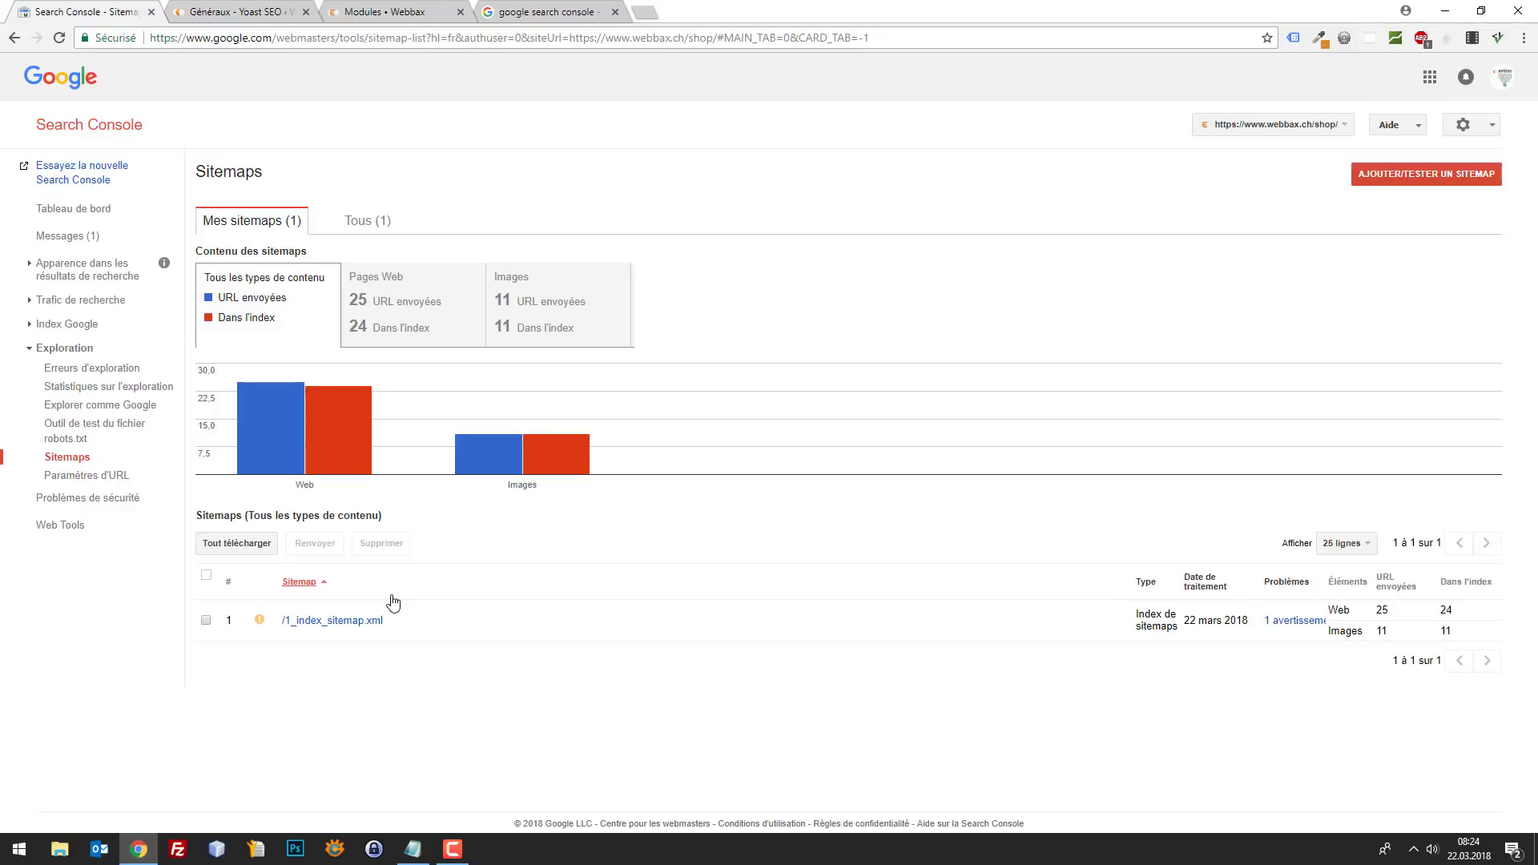
# In the PrestaShop back office, find the modules matching "sitemap" and open the Google Sitemaps configuration.
pyautogui.click(393, 6)
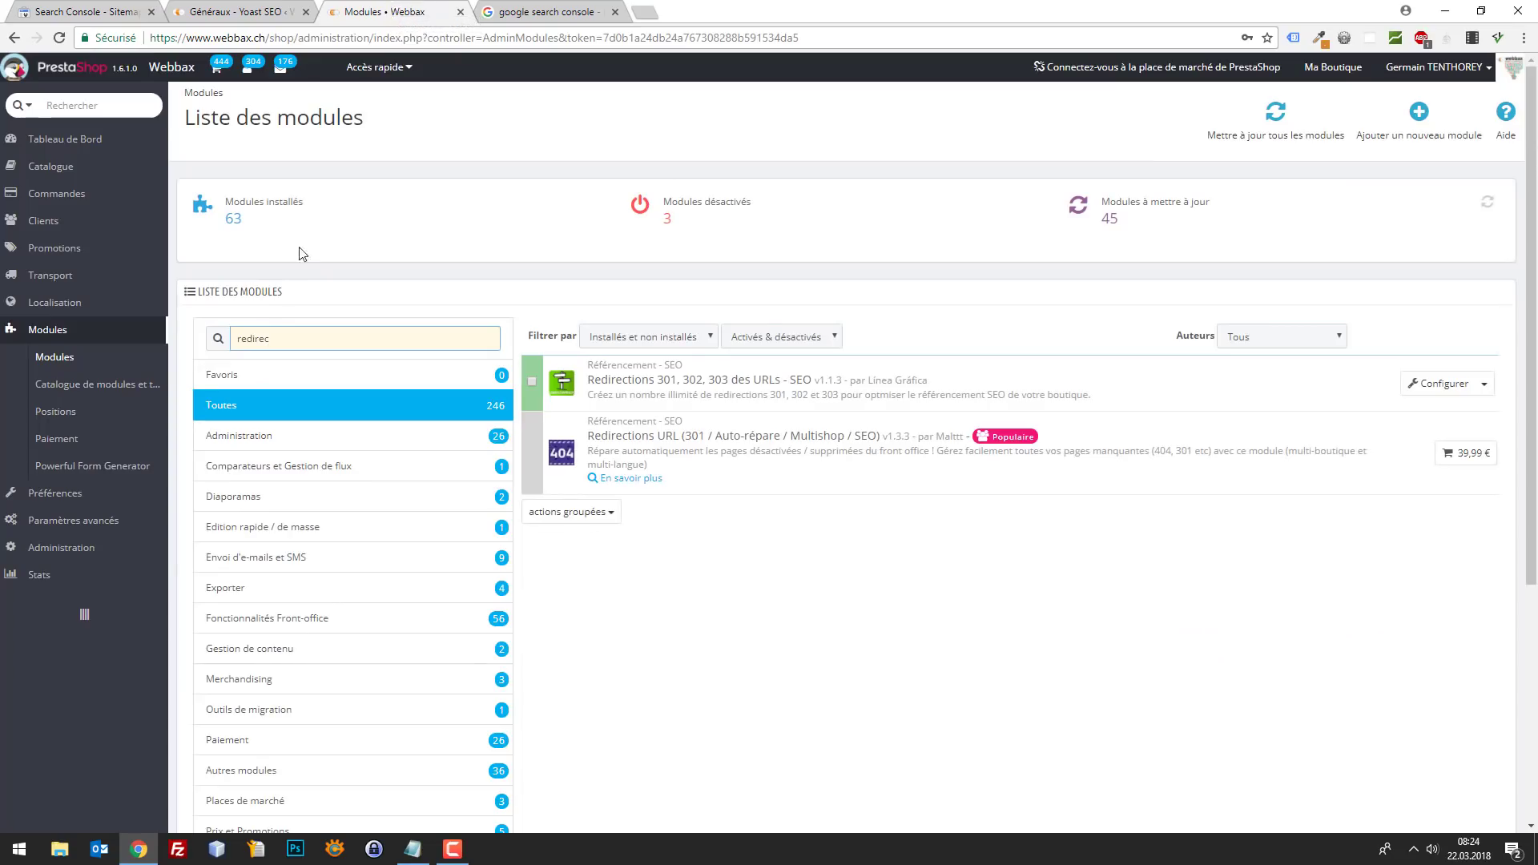
pyautogui.doubleClick(282, 338)
pyautogui.write('sitemap')
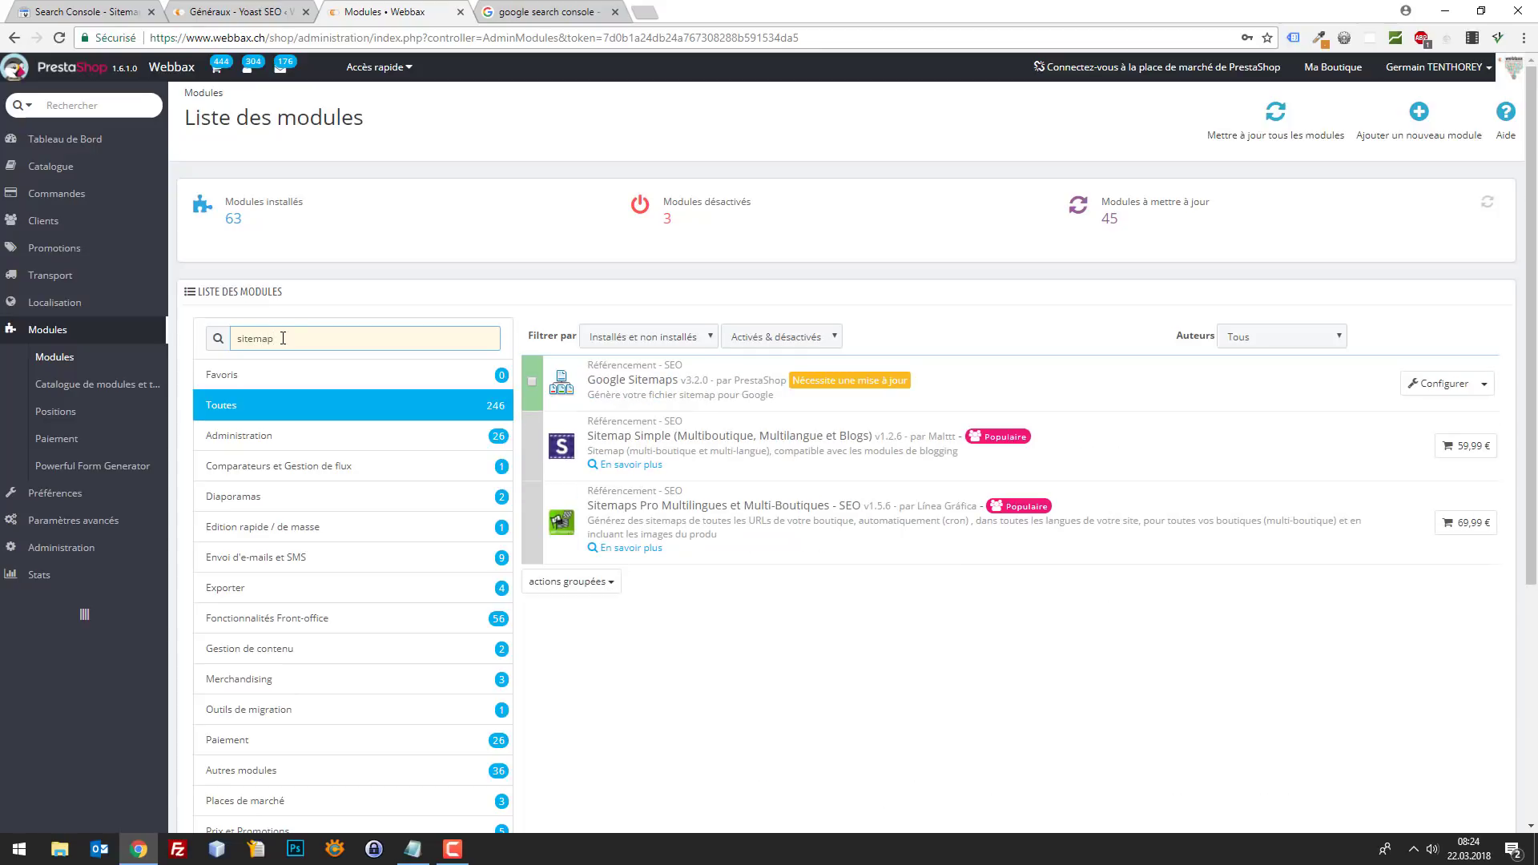
pyautogui.click(1439, 384)
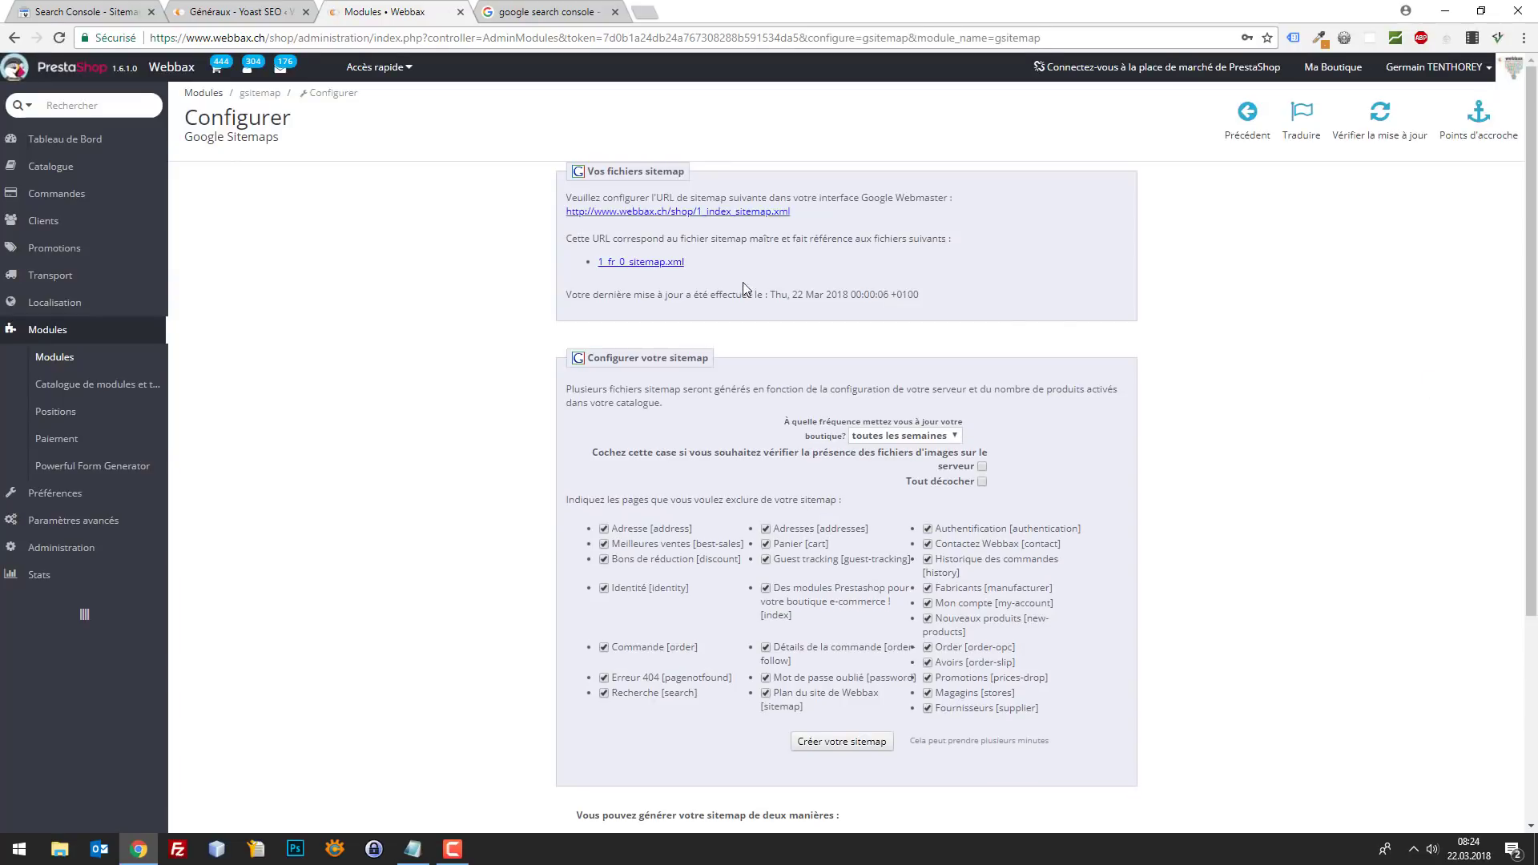
# Open the shop's master sitemap URL, 1_index_sitemap.xml, to view its XML and close it again.
pyautogui.moveTo(790, 212); pyautogui.dragTo(552, 220)
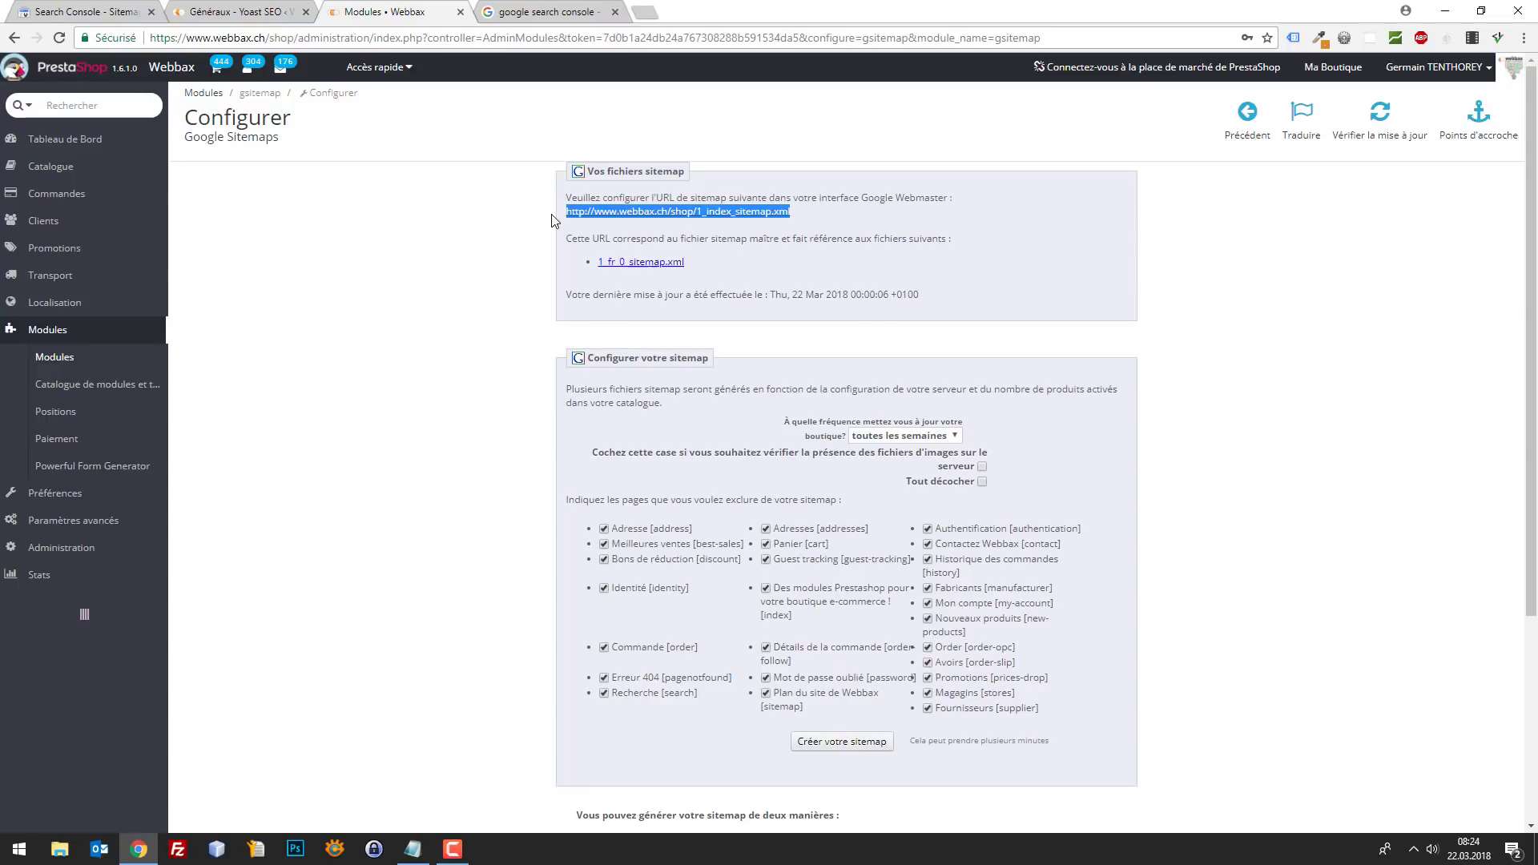
pyautogui.click(667, 215)
pyautogui.moveTo(370, 216); pyautogui.dragTo(366, 178)
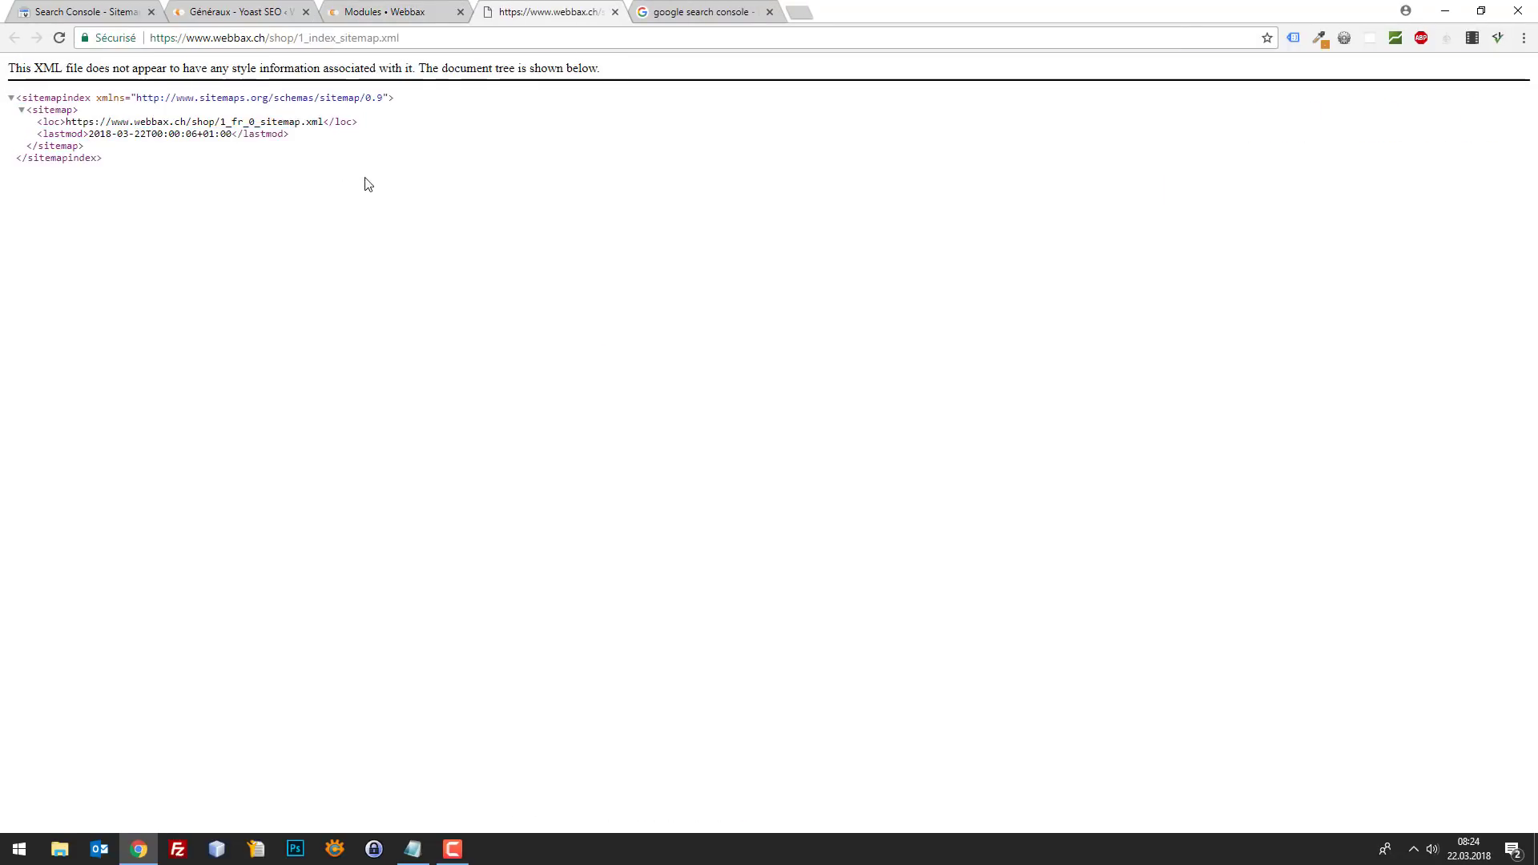
pyautogui.click(354, 38)
pyautogui.middleClick(524, 7)
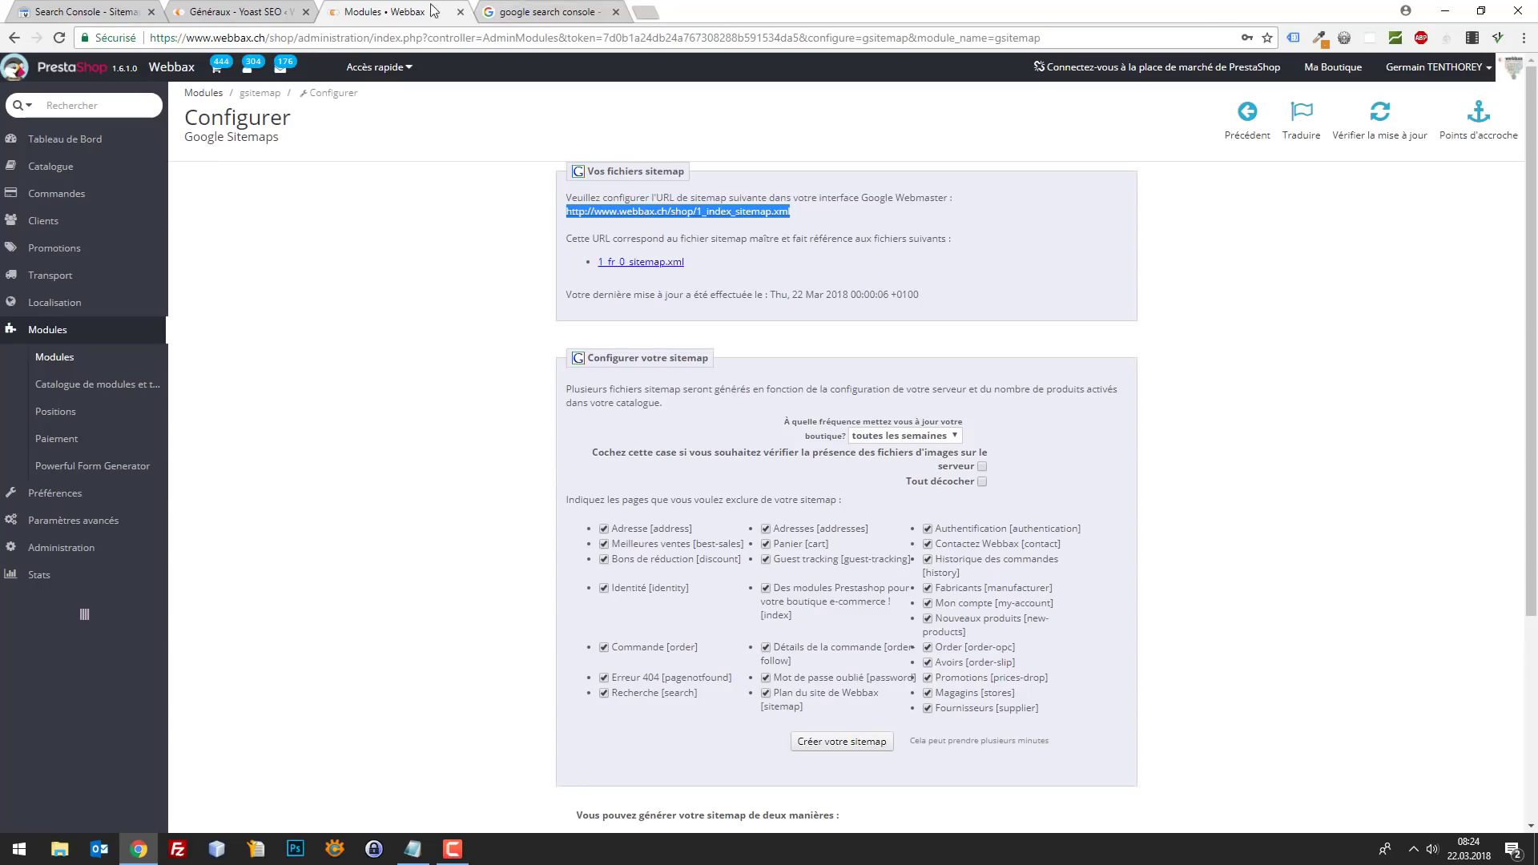
# Glance at the WordPress Yoast SEO page, and return to Search Console to examine the shop's sitemap indexing chart.
pyautogui.click(237, 12)
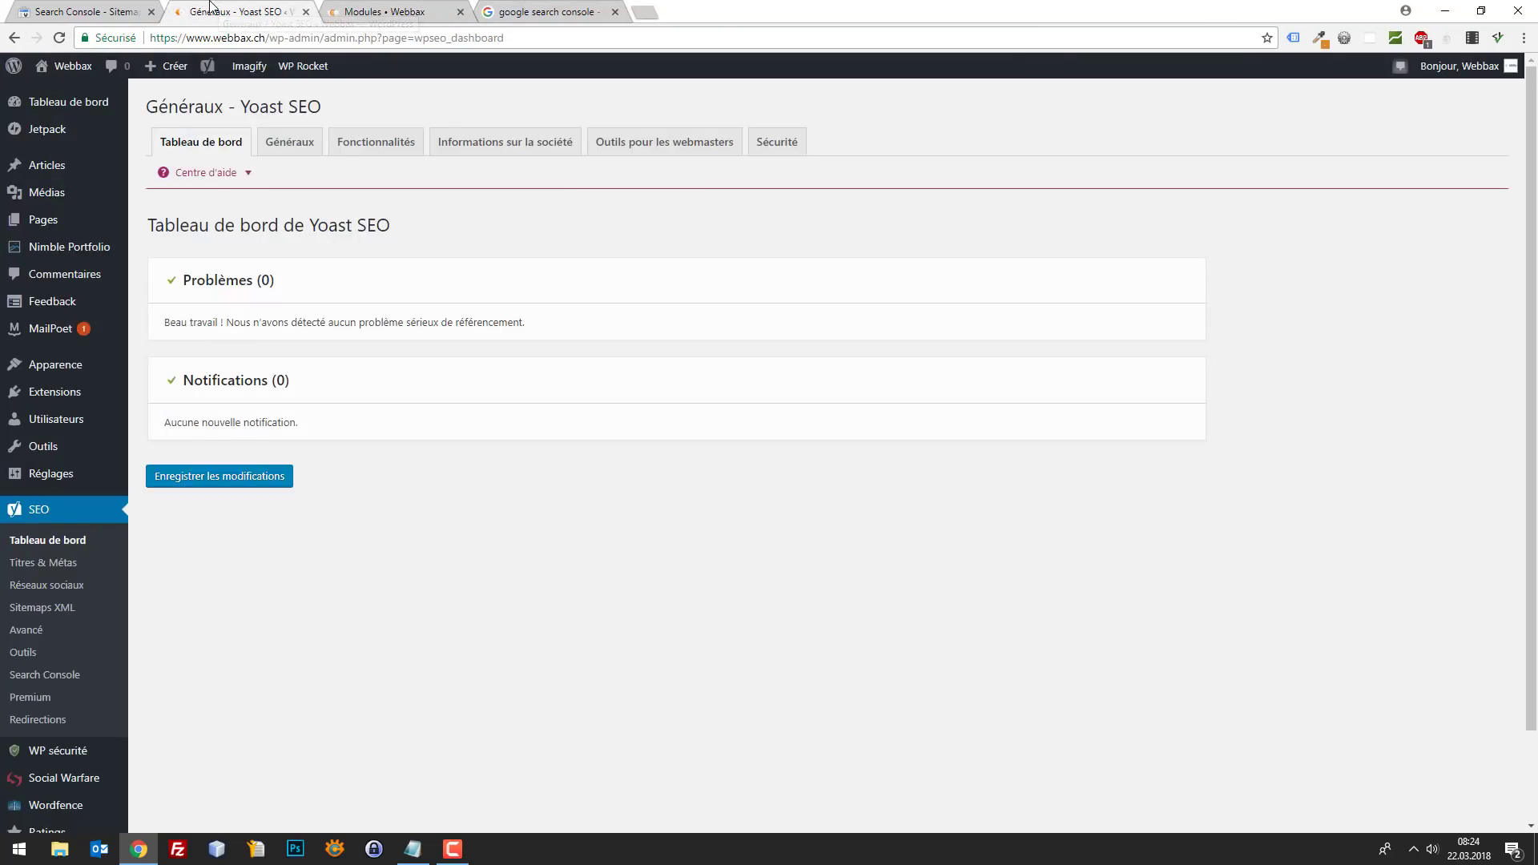
pyautogui.click(64, 8)
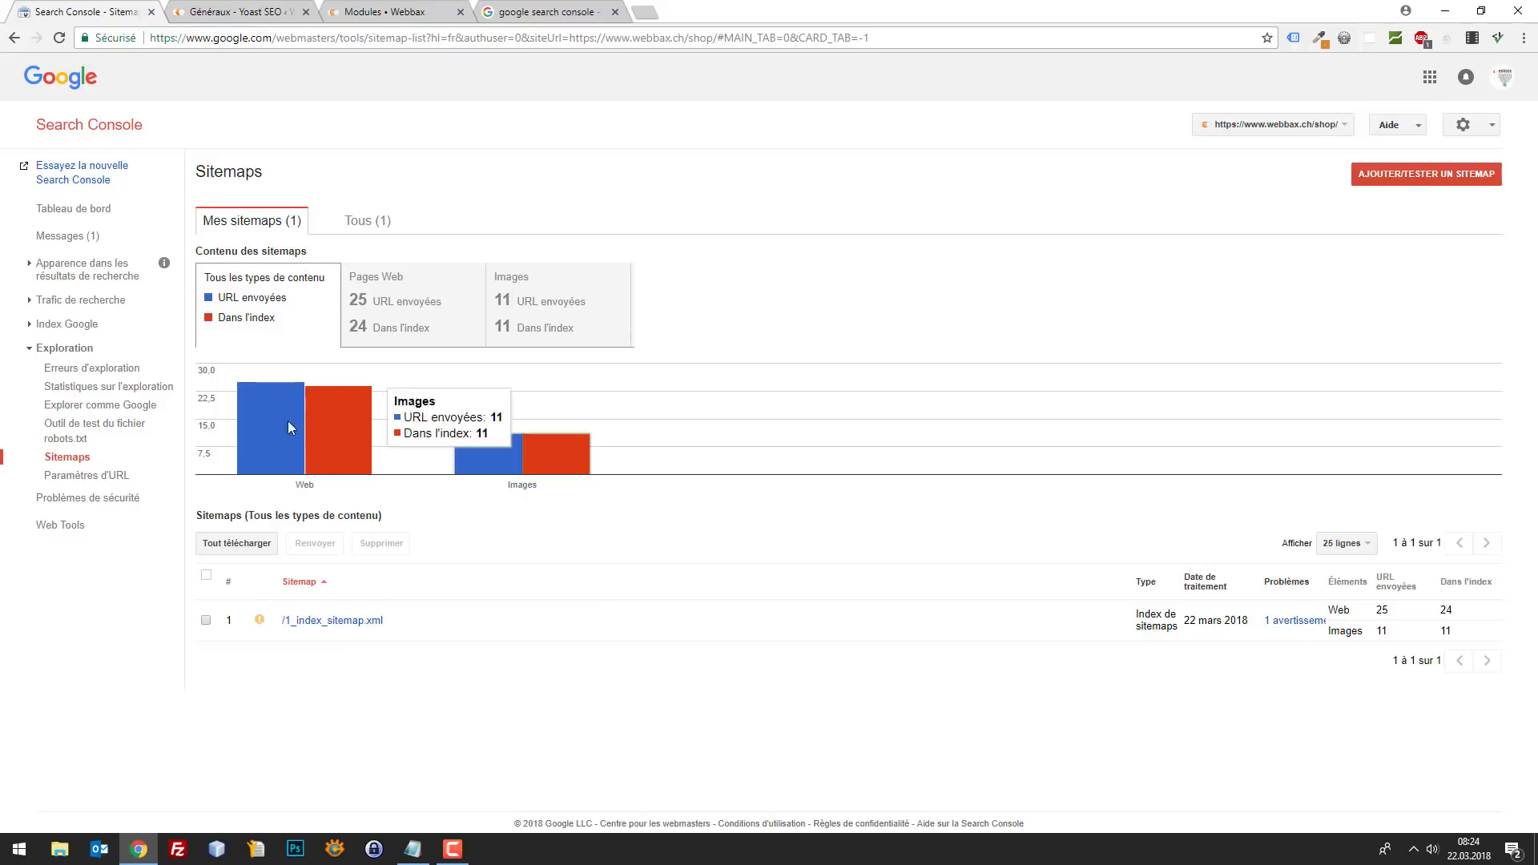
pyautogui.moveTo(381, 381)
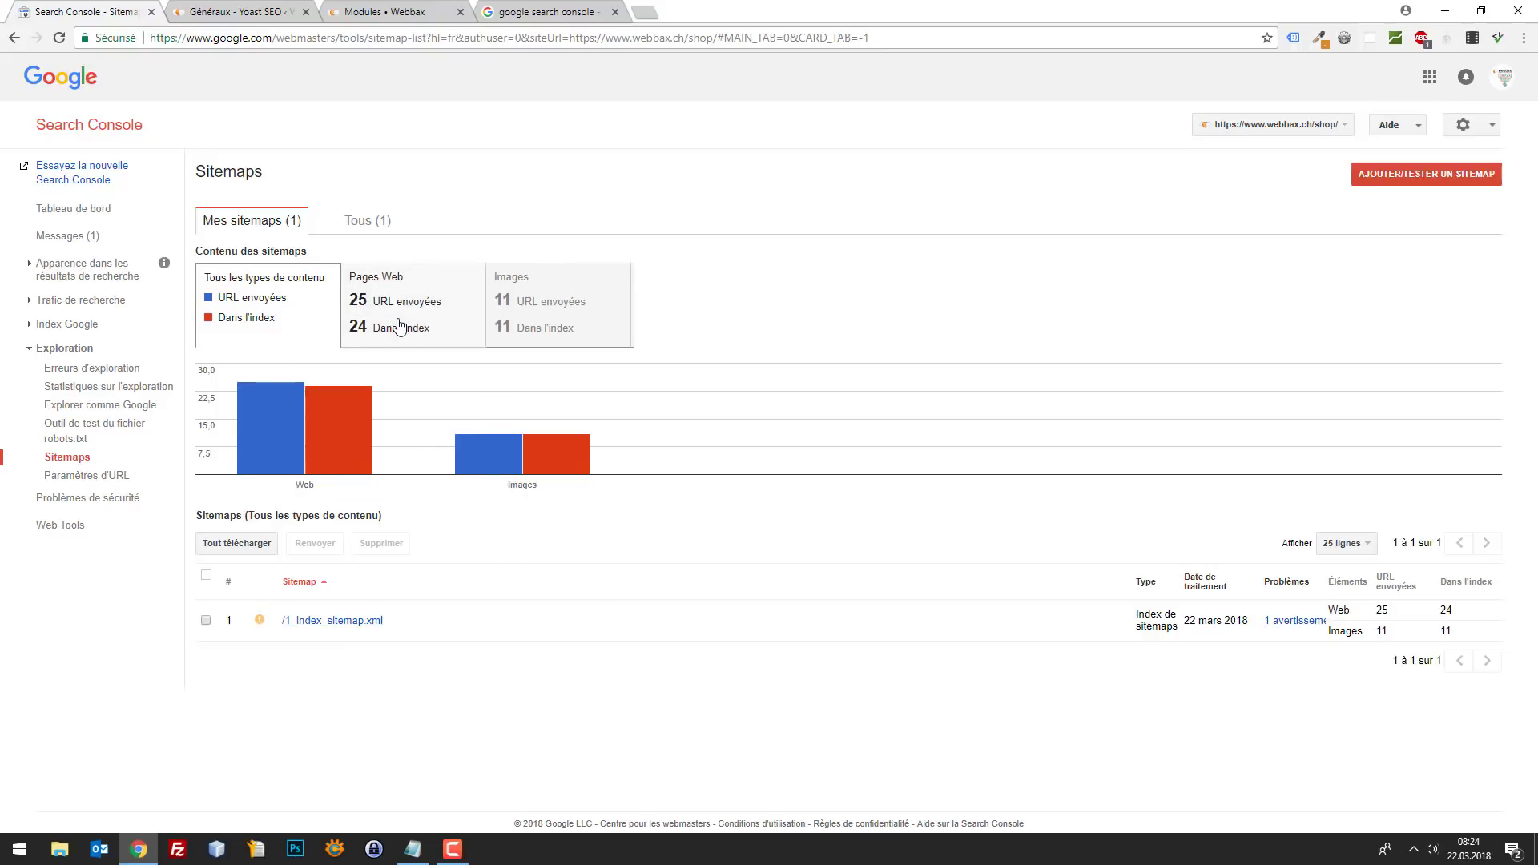
pyautogui.moveTo(474, 389)
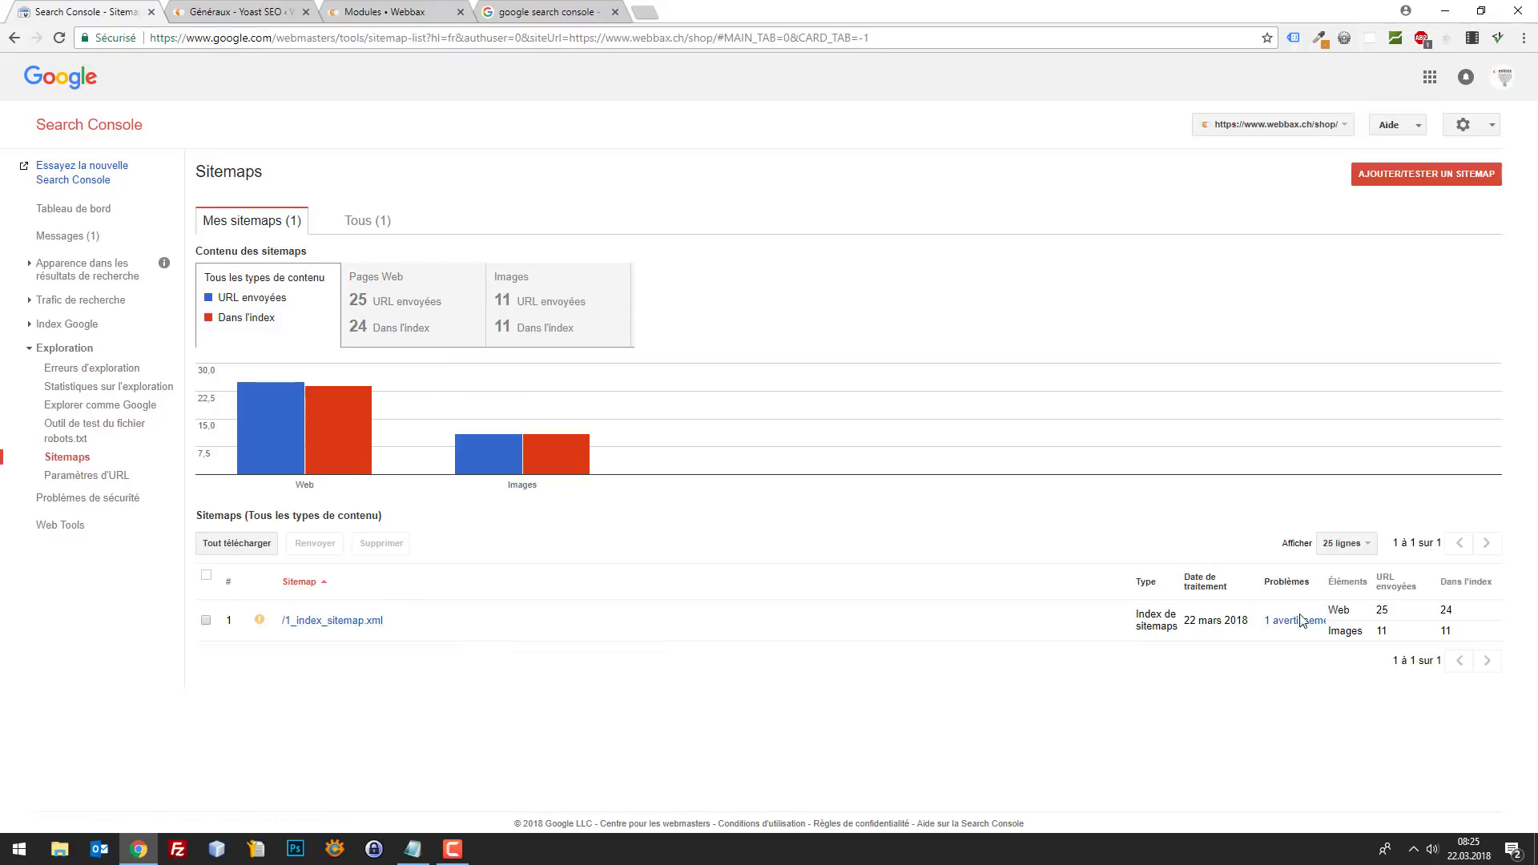
# Inspect the details of /1_index_sitemap.xml and its /1_fr_0_sitemap.xml, and return to the sitemap list.
pyautogui.click(330, 623)
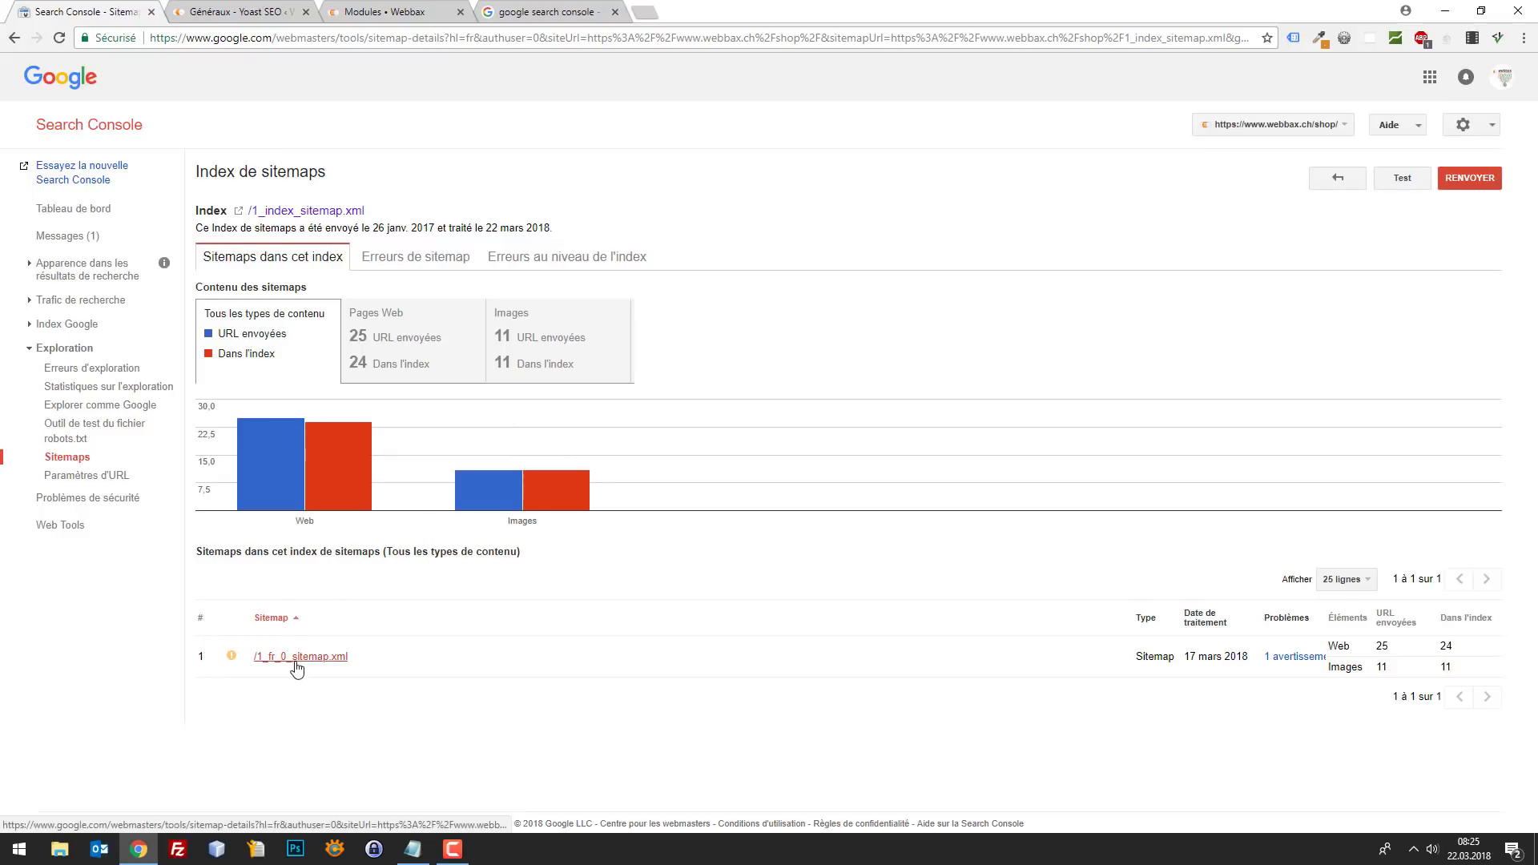
pyautogui.click(296, 658)
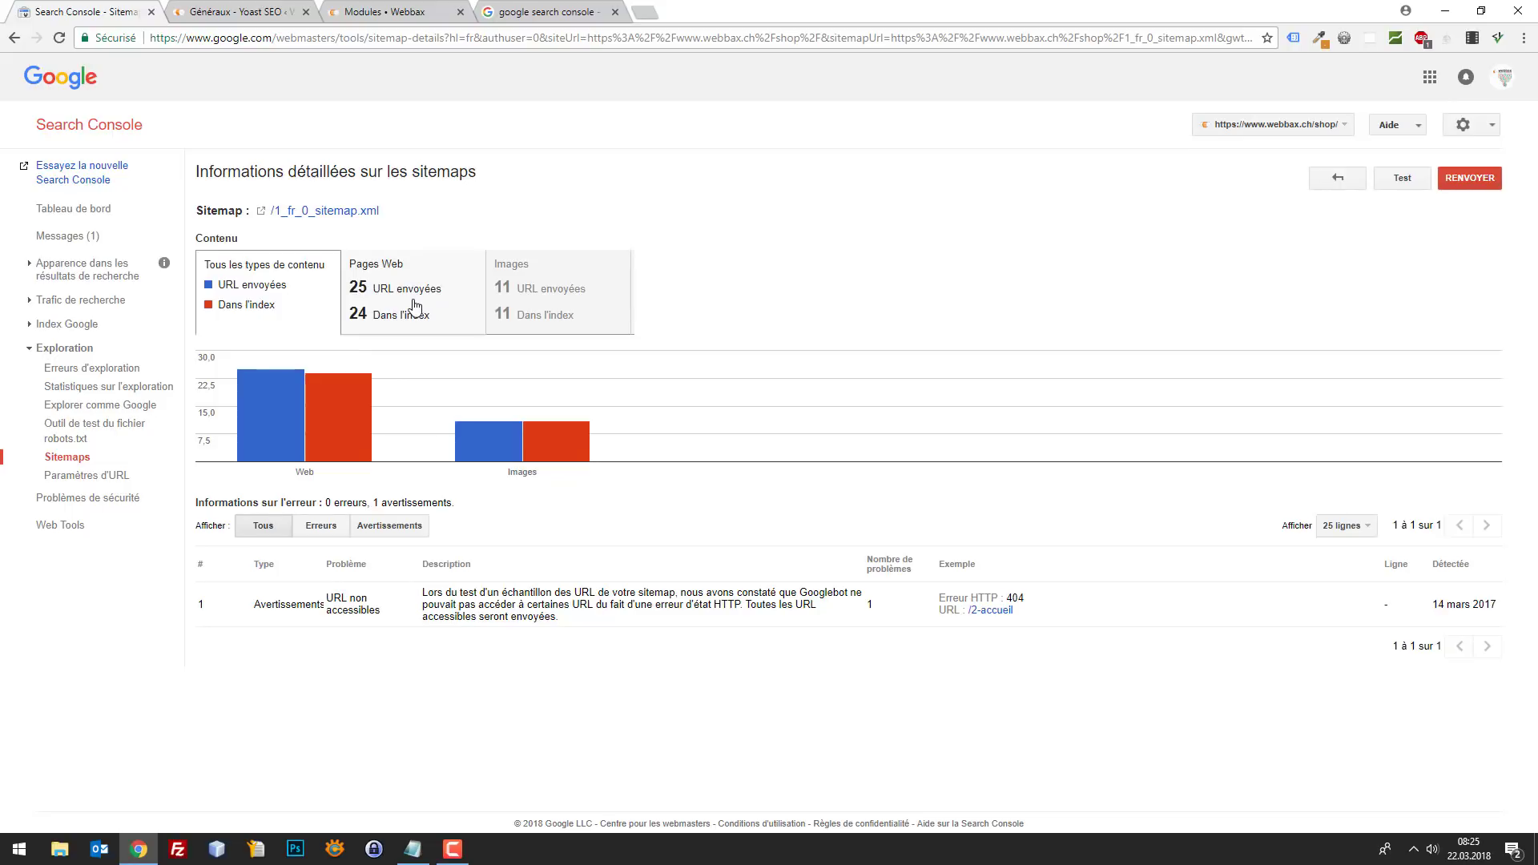
pyautogui.click(67, 457)
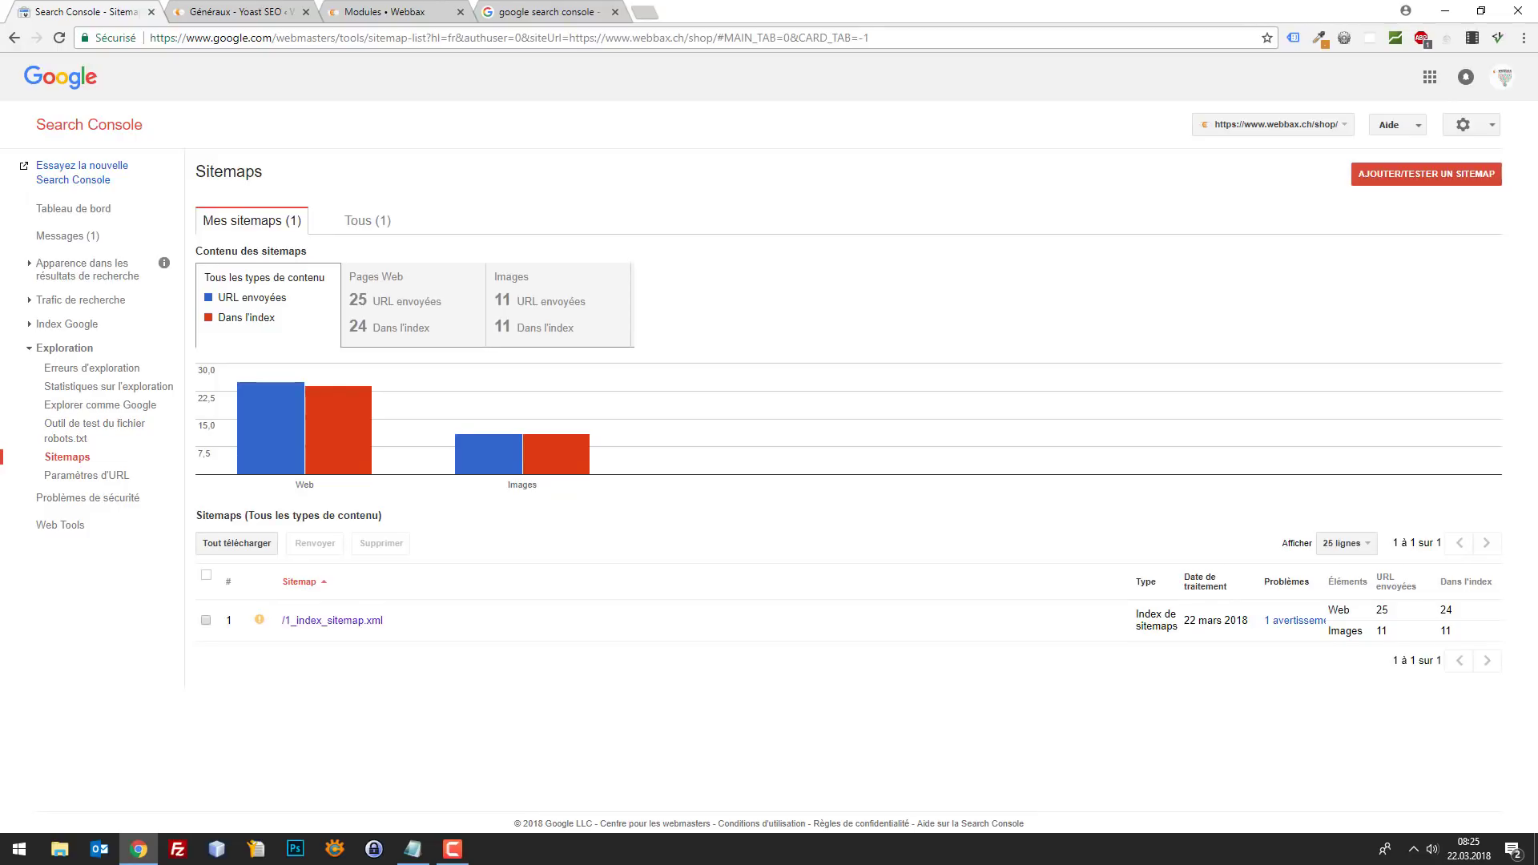
pyautogui.hotkey('alt', 'Tab')
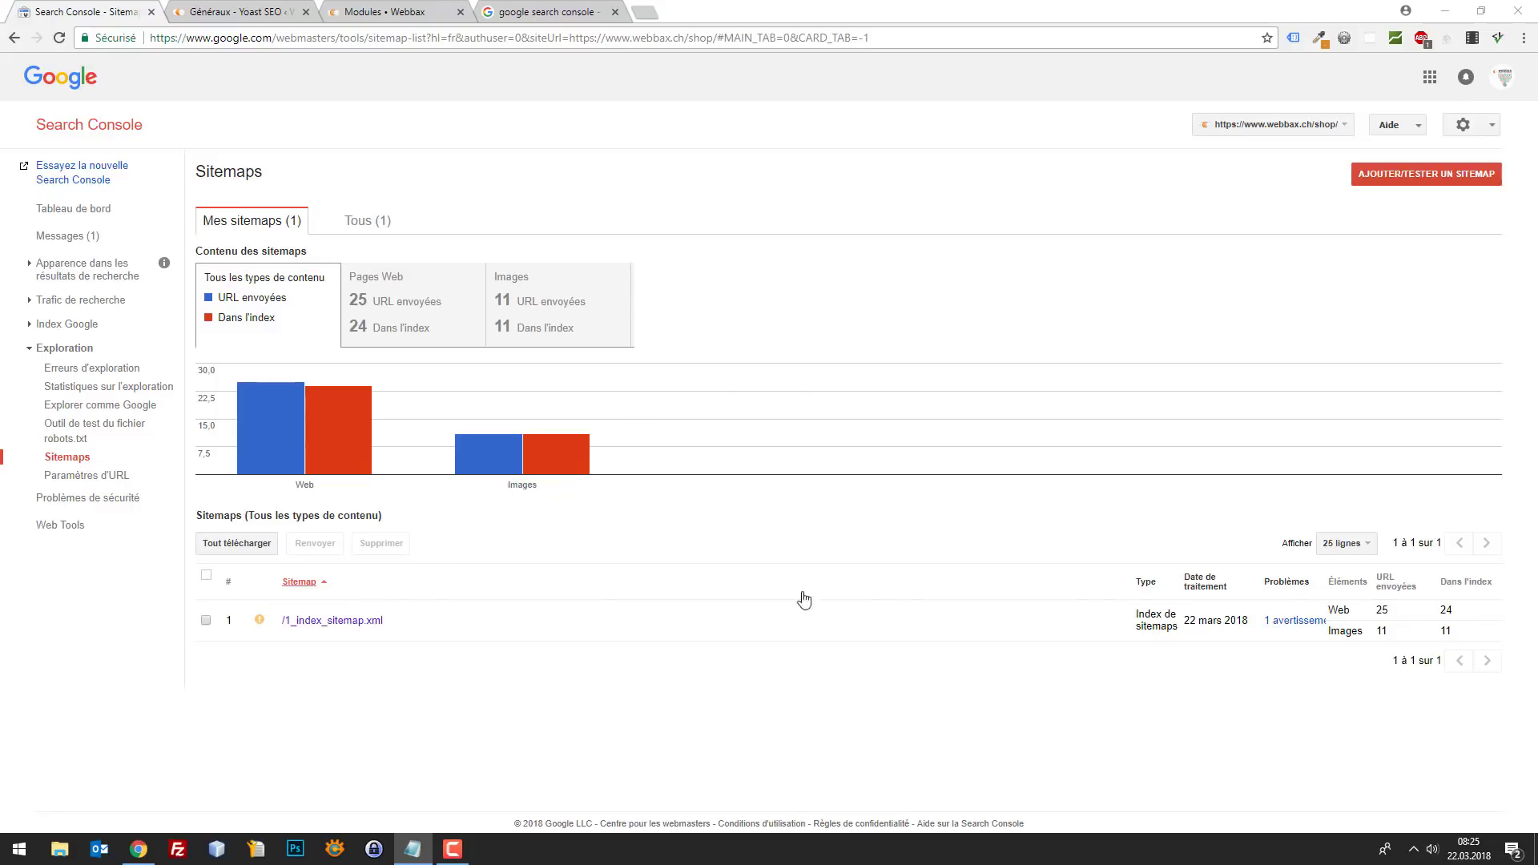
pyautogui.click(1264, 127)
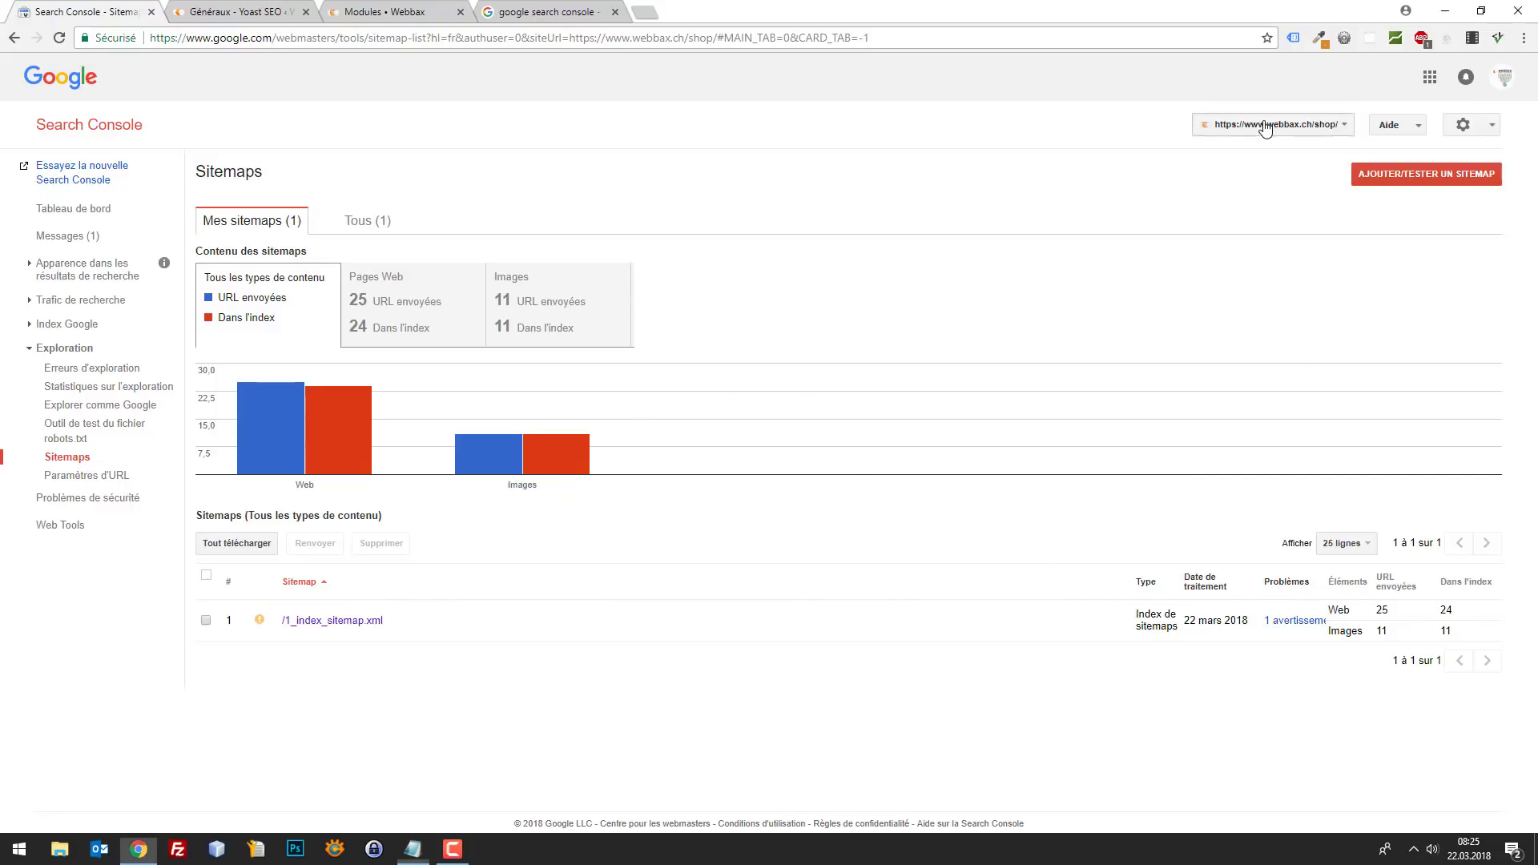
pyautogui.write('webb')
pyautogui.click(1178, 173)
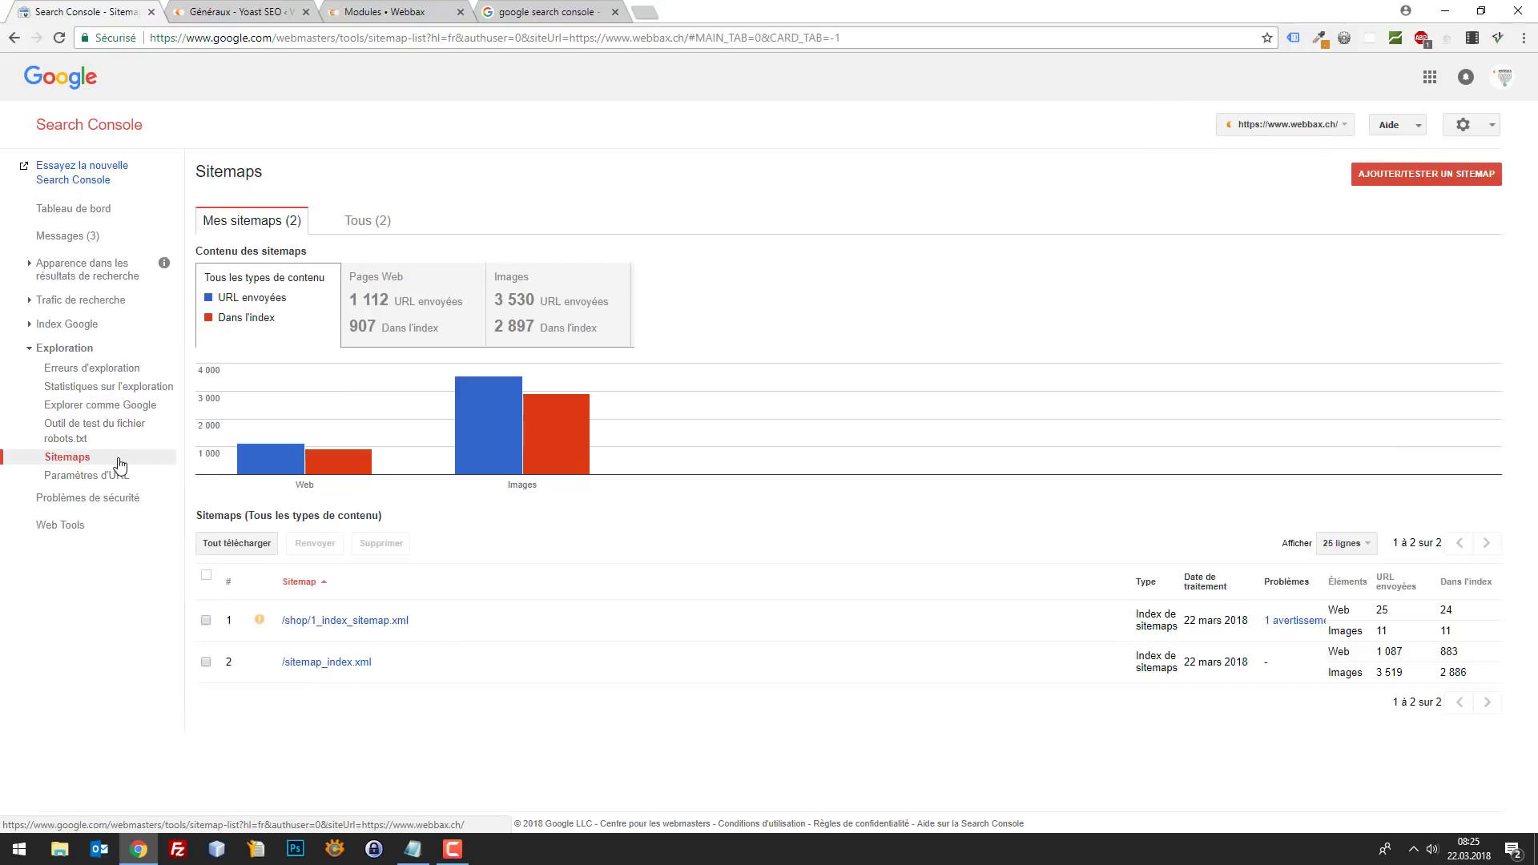
pyautogui.click(120, 463)
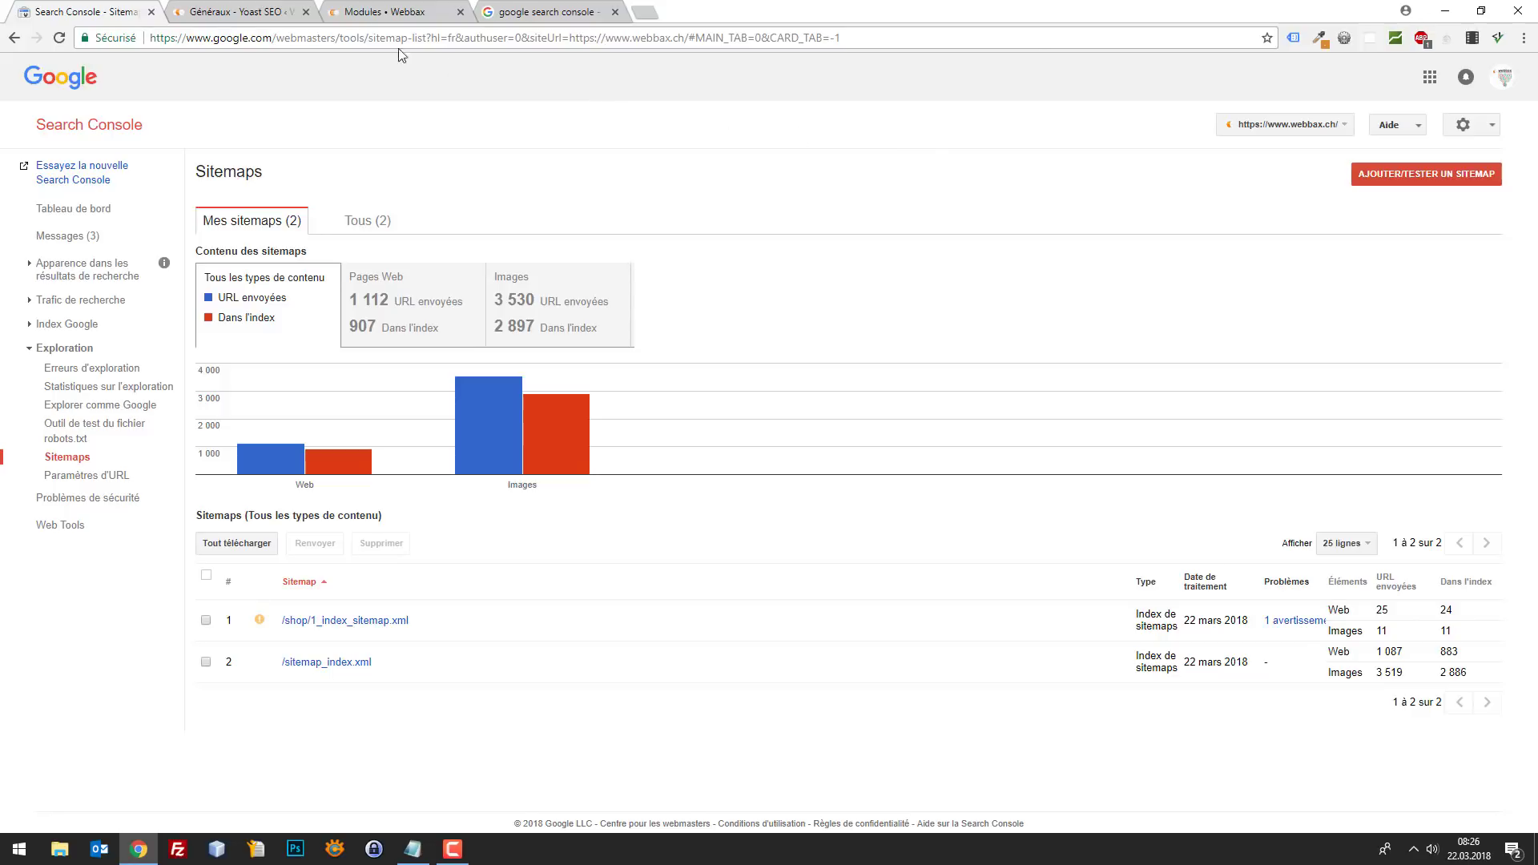
# Review the Google Sitemaps configuration in PrestaShop again, and go to the Search Console dashboard of webbax.ch.
pyautogui.click(383, 9)
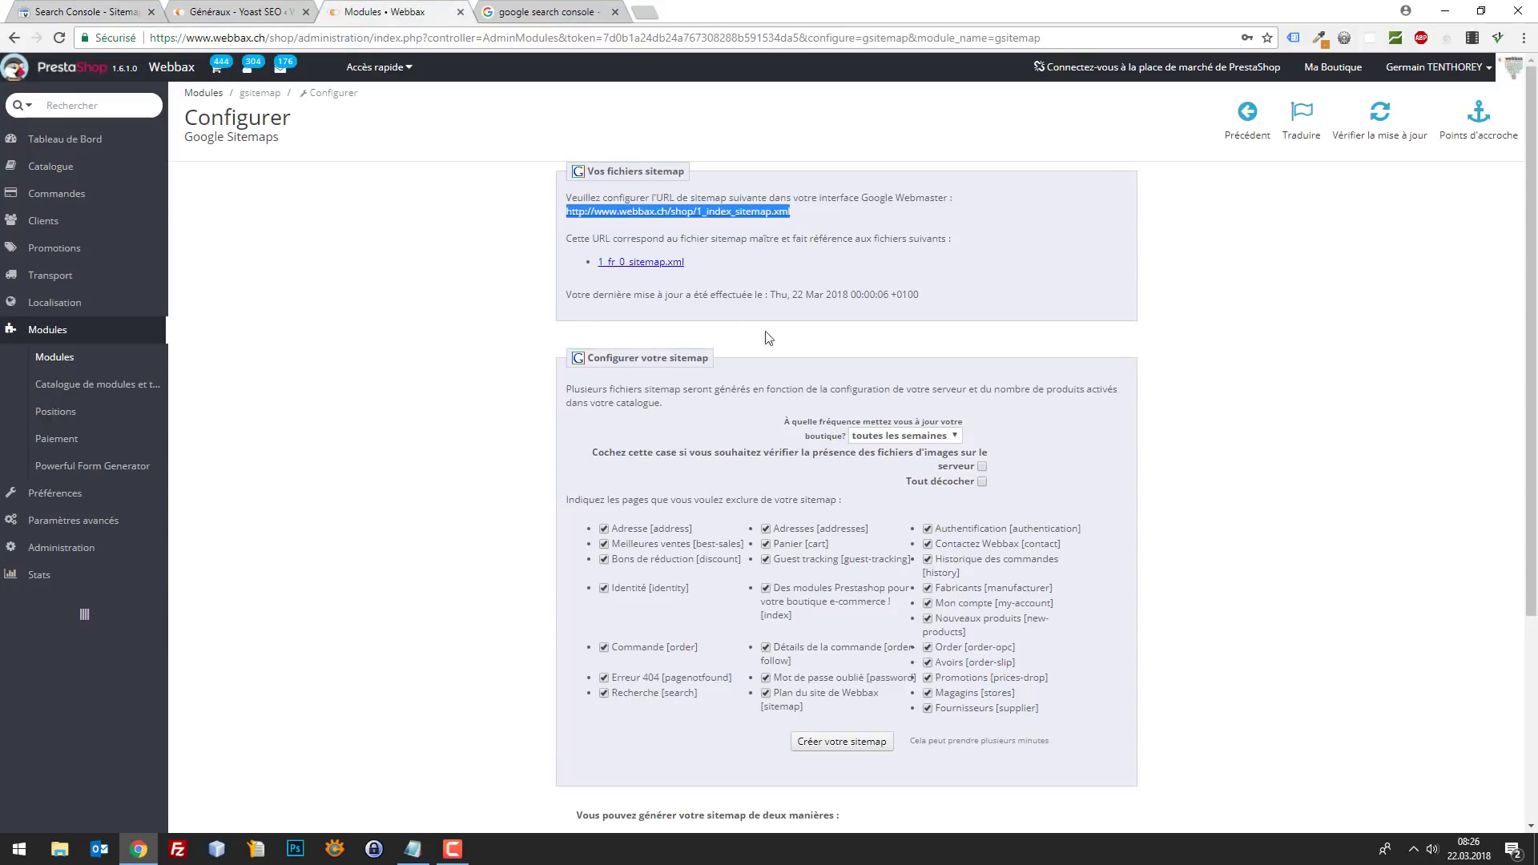
pyautogui.click(90, 10)
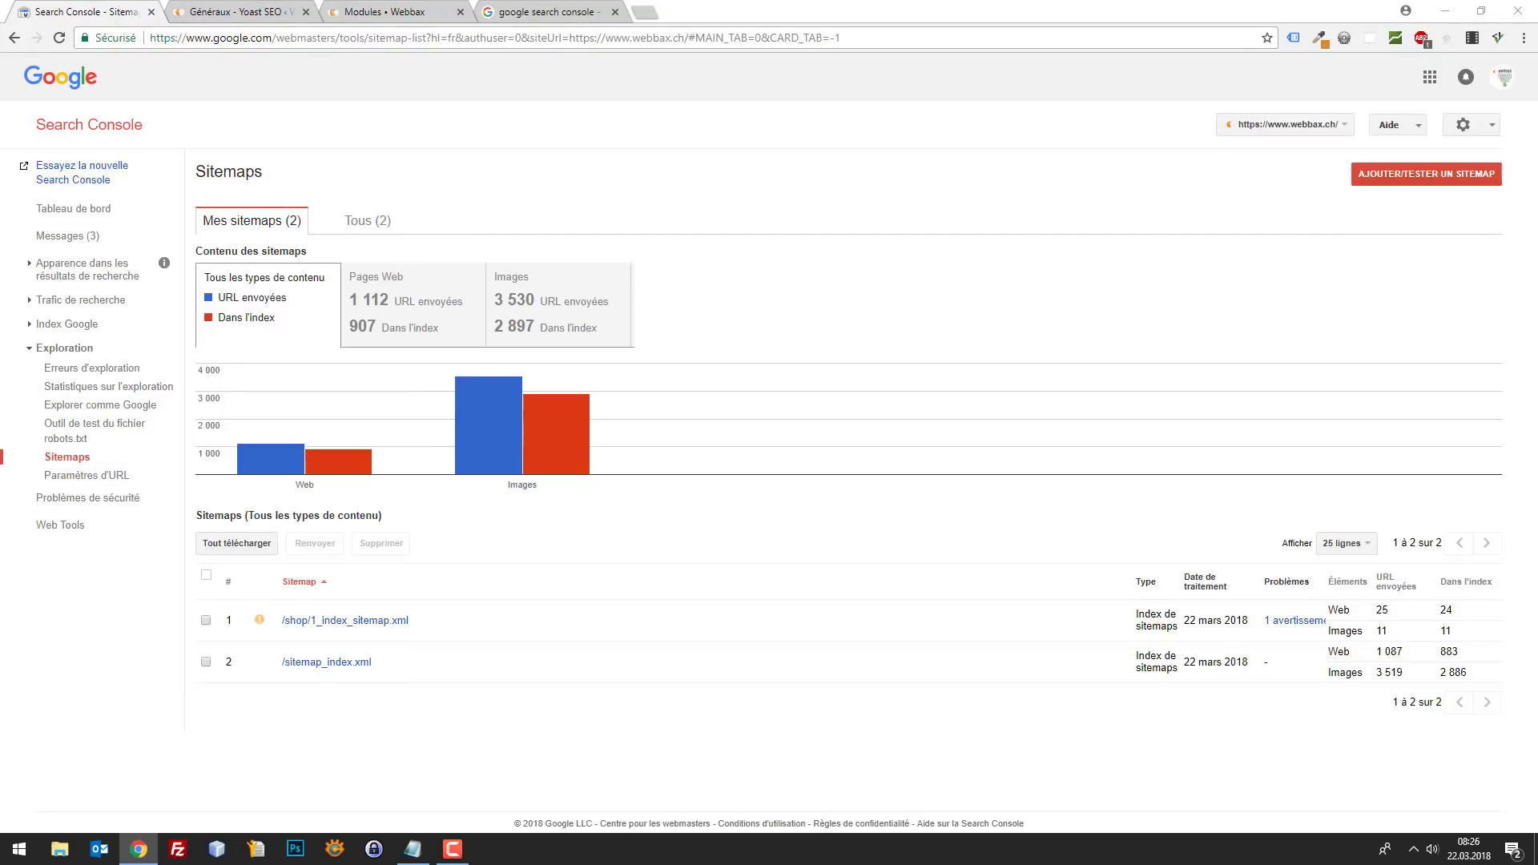
pyautogui.click(64, 214)
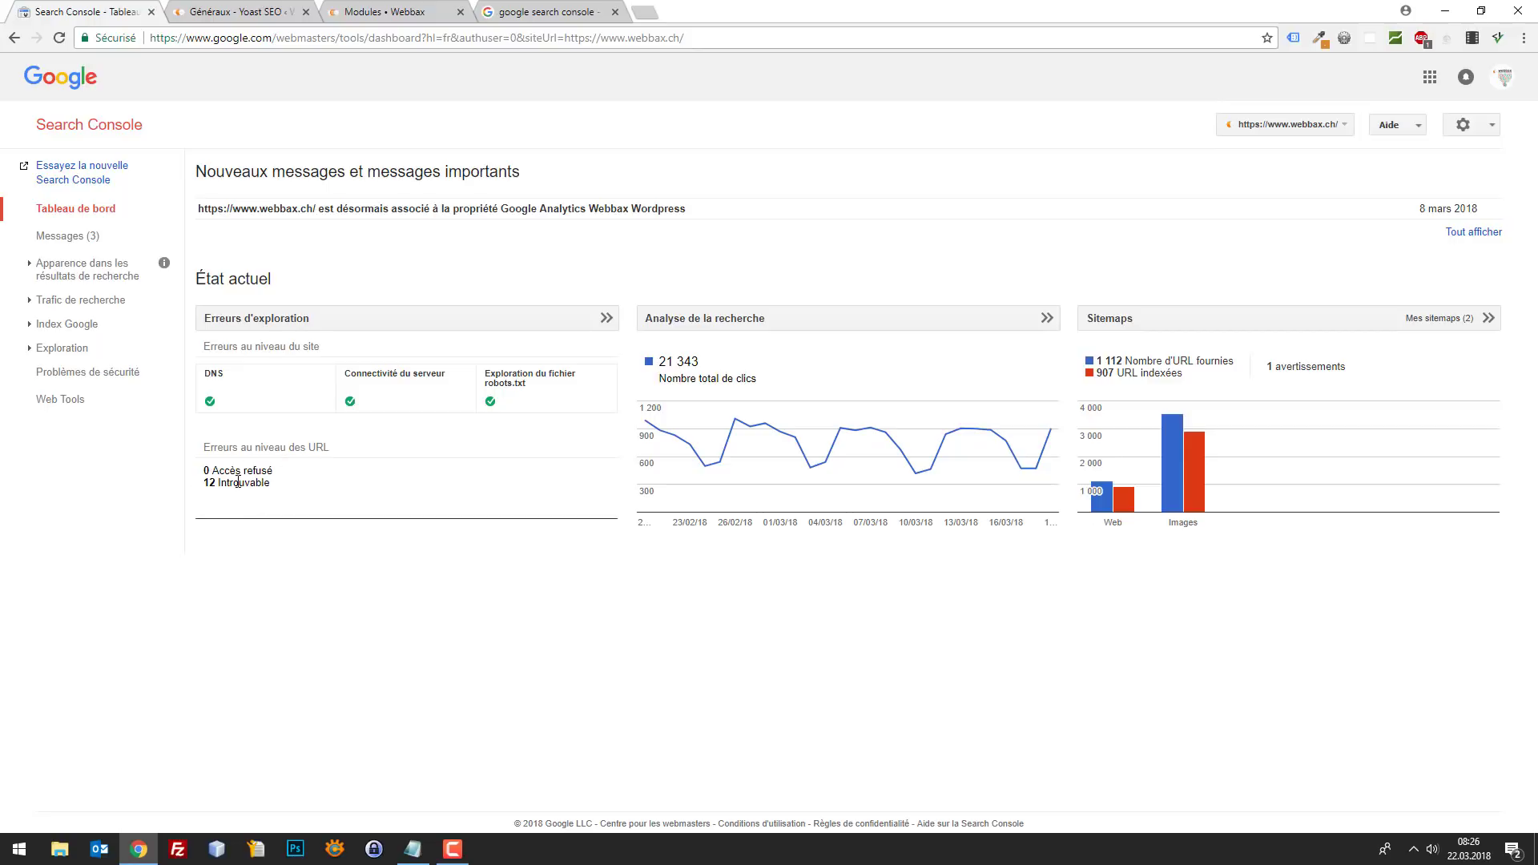
# Open the crawl errors report for webbax.ch and examine the desktop URLs listed as "Introuvable".
pyautogui.click(270, 324)
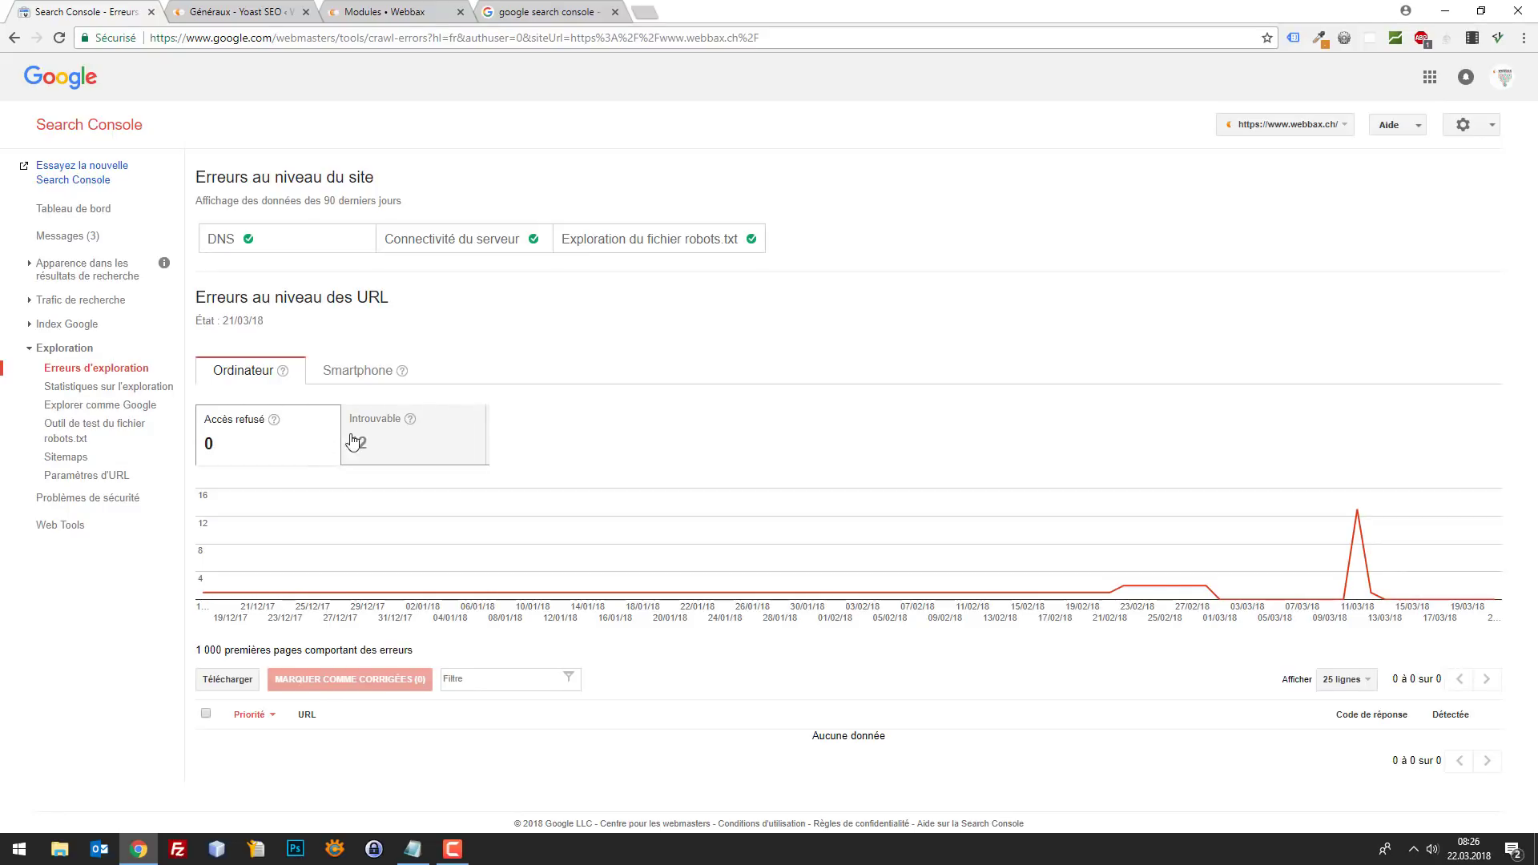
pyautogui.click(411, 439)
pyautogui.click(255, 438)
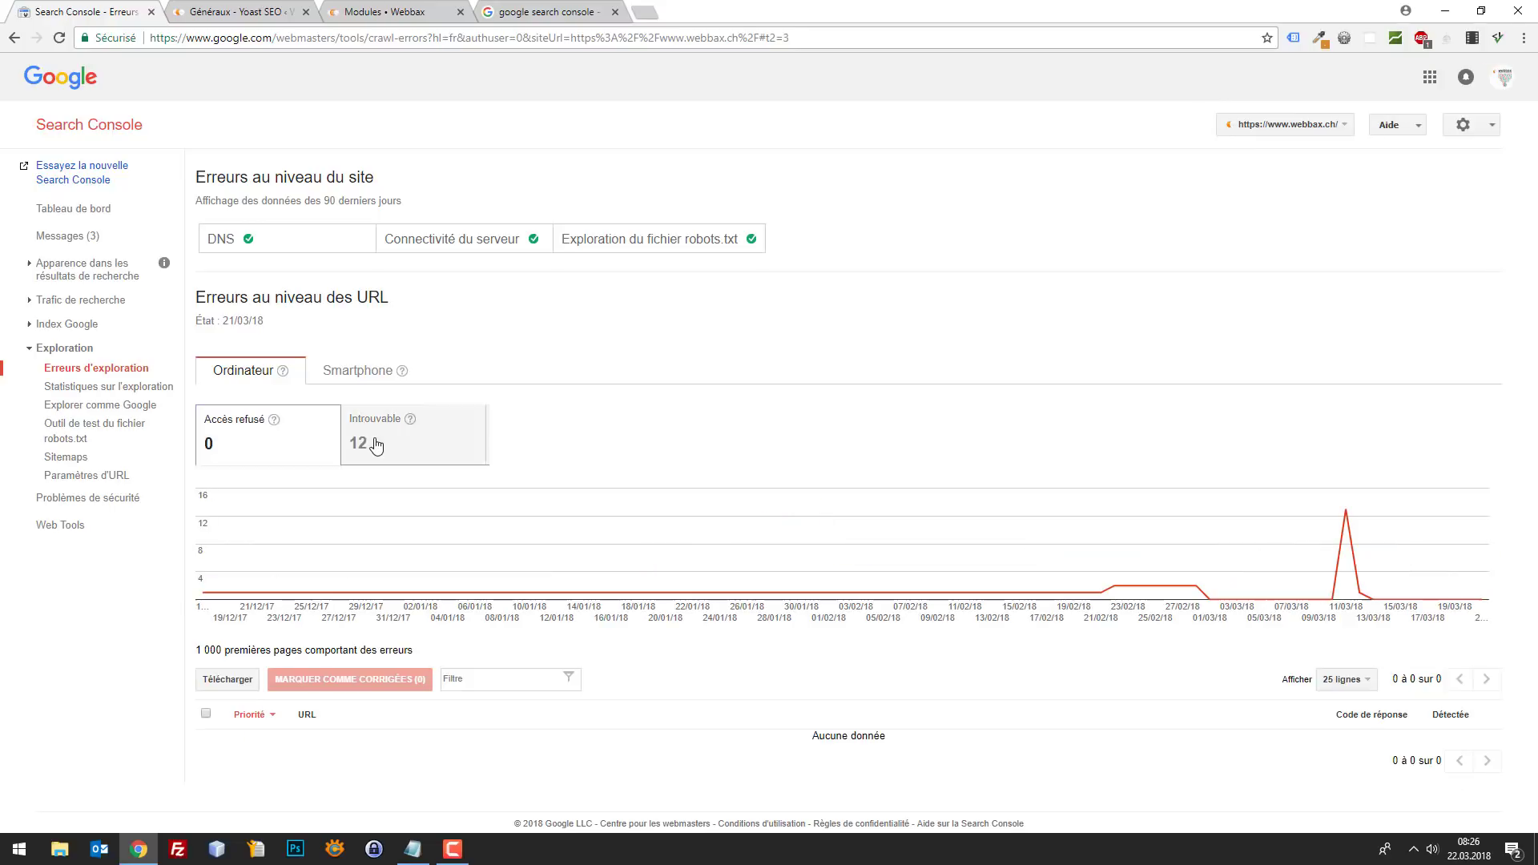
pyautogui.click(378, 442)
pyautogui.scroll(-1, 409, 456)
pyautogui.scroll(-2, 410, 456)
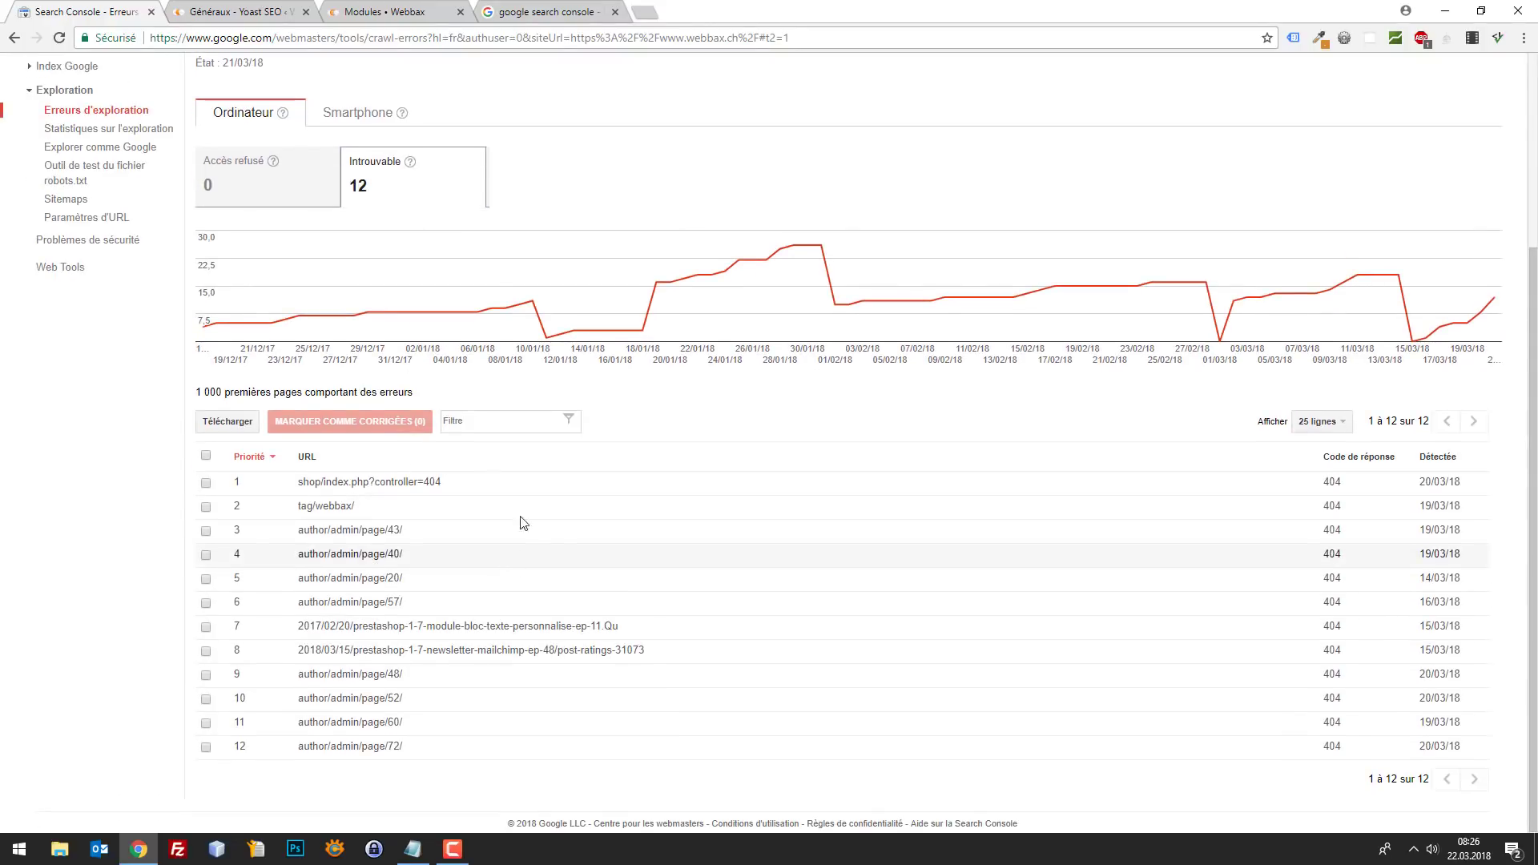
pyautogui.scroll(2, 377, 525)
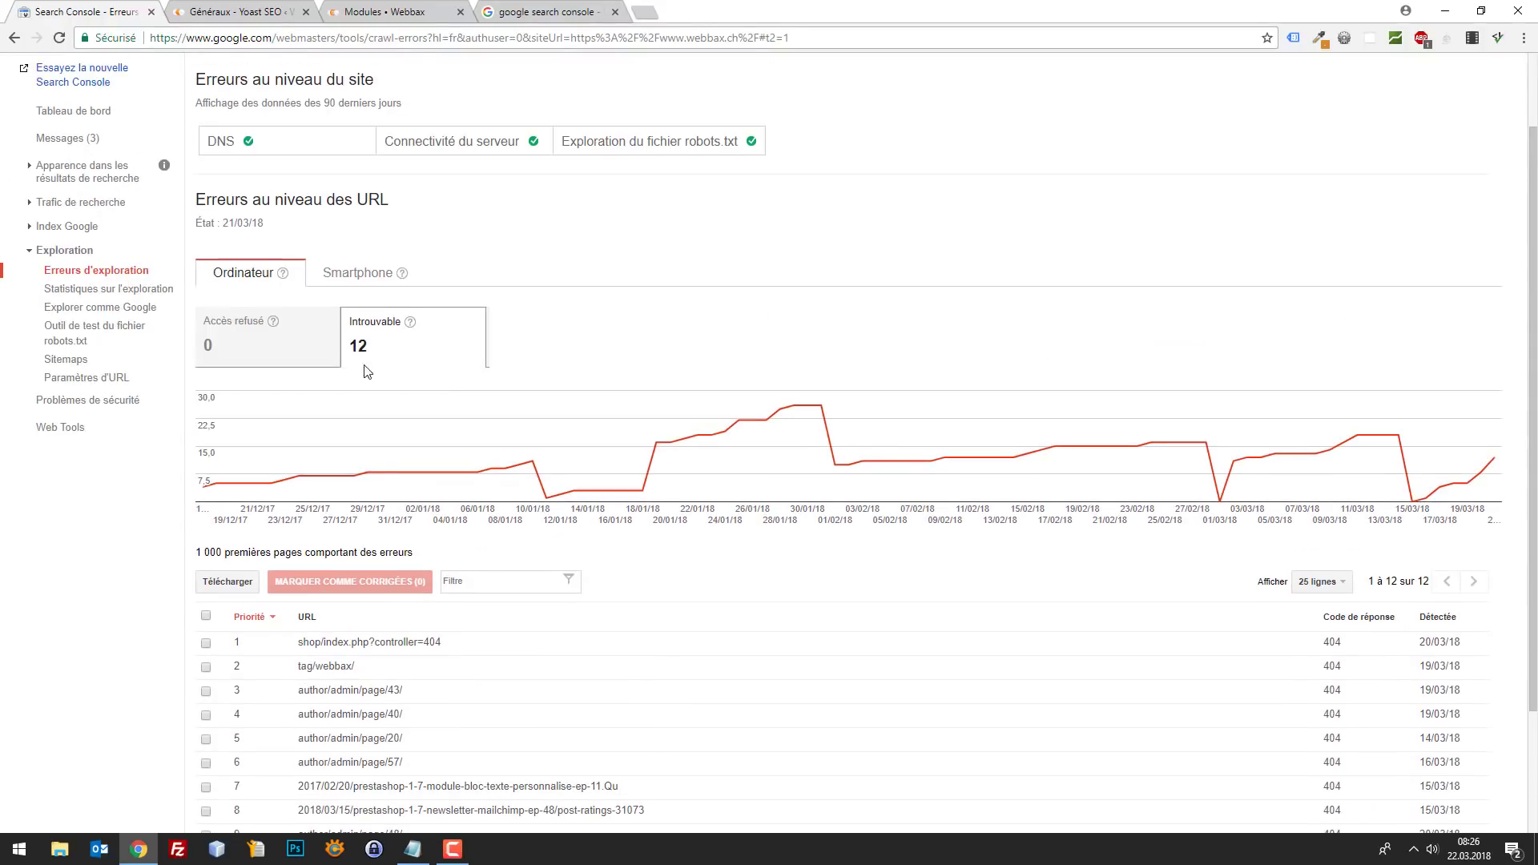
pyautogui.scroll(1, 316, 312)
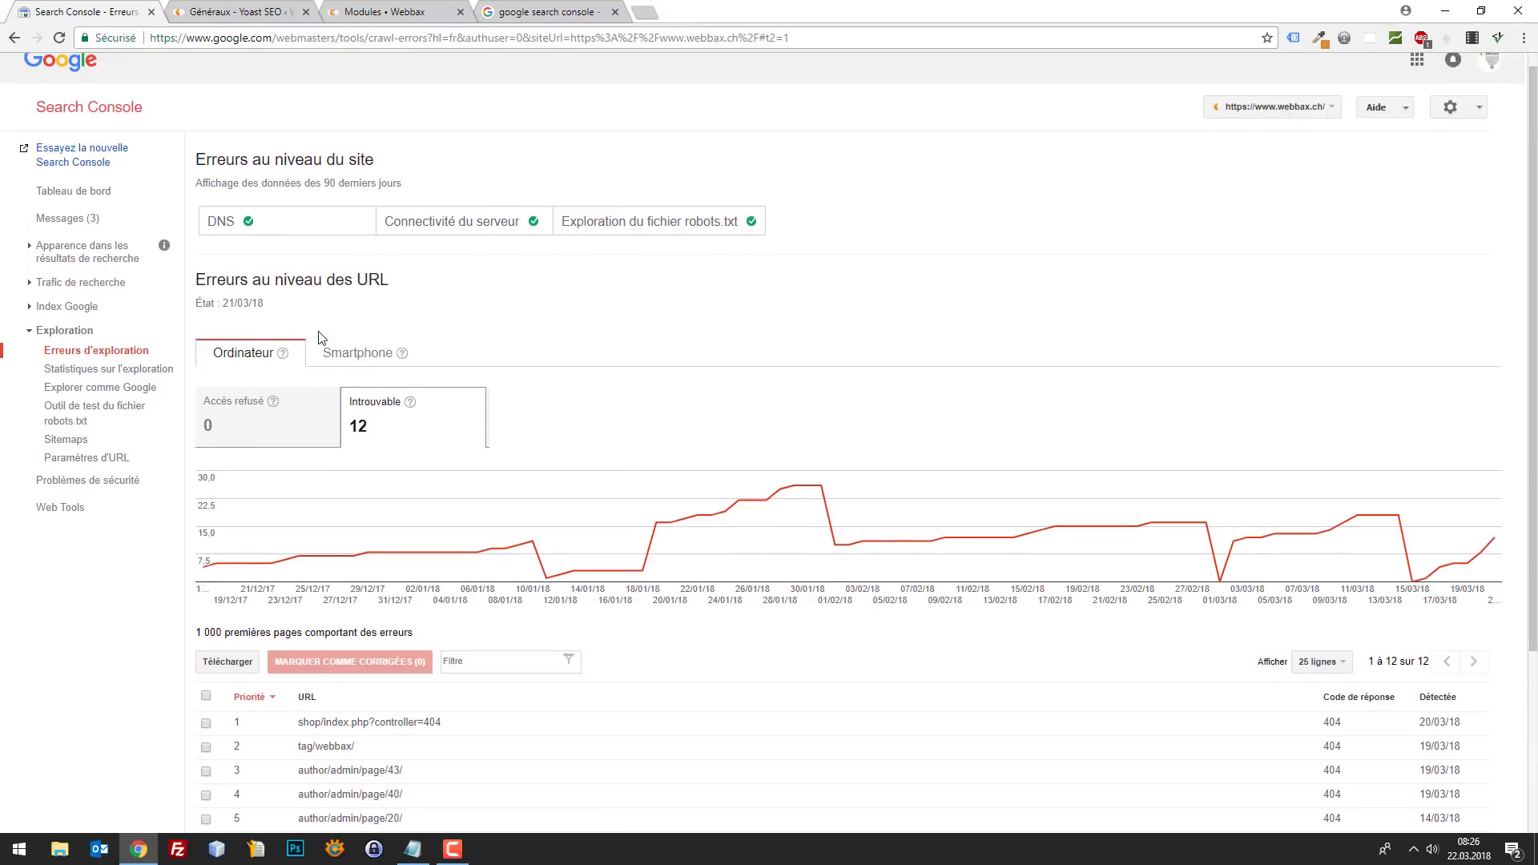
# Return to the webbax.ch dashboard, reopen the crawl errors report and examine the desktop URLs listed as "Introuvable".
pyautogui.click(75, 200)
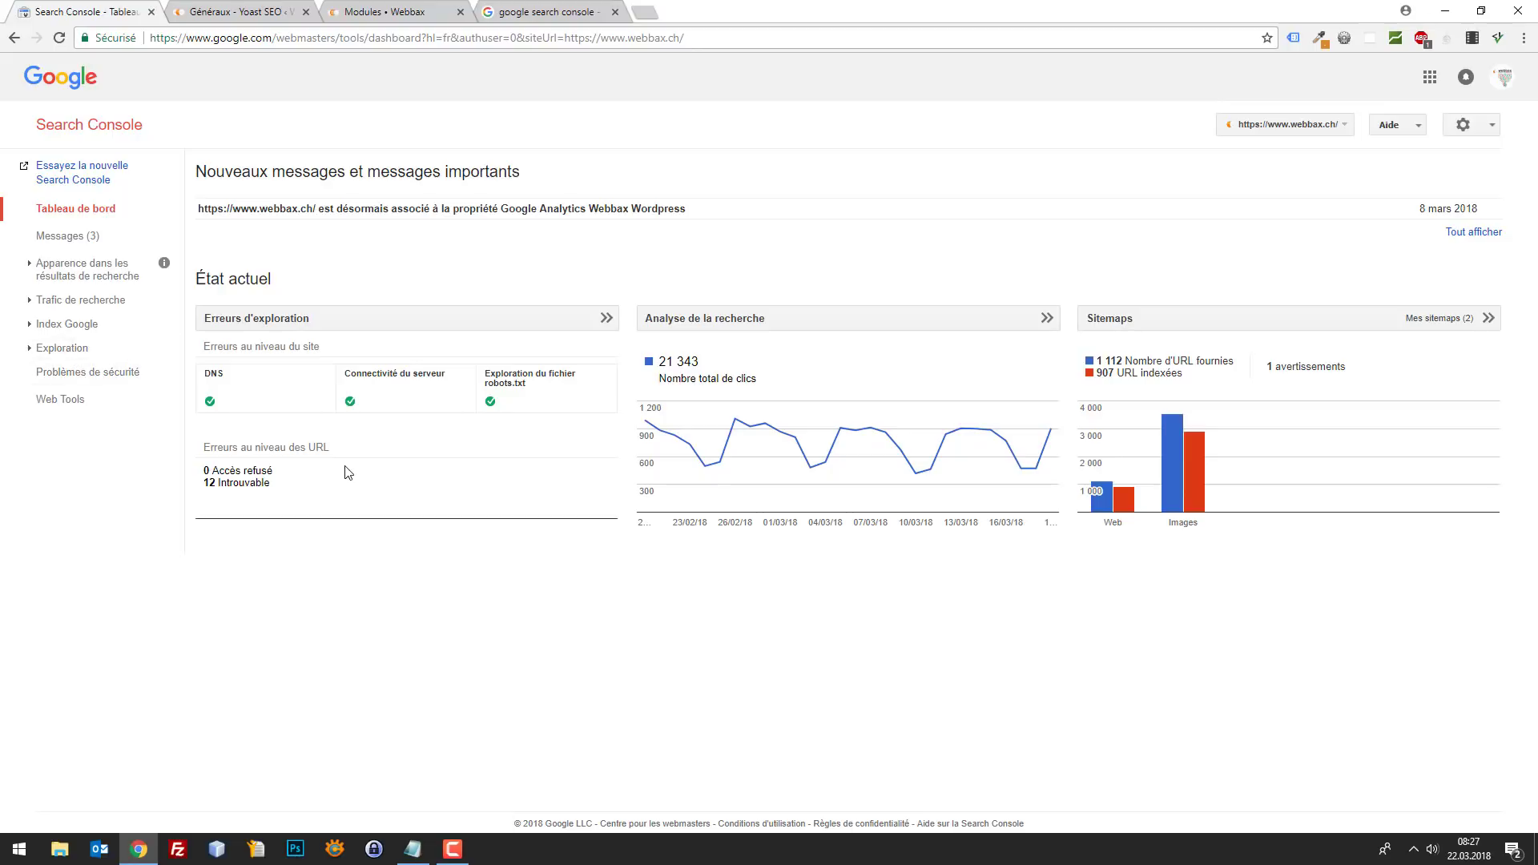
pyautogui.click(255, 319)
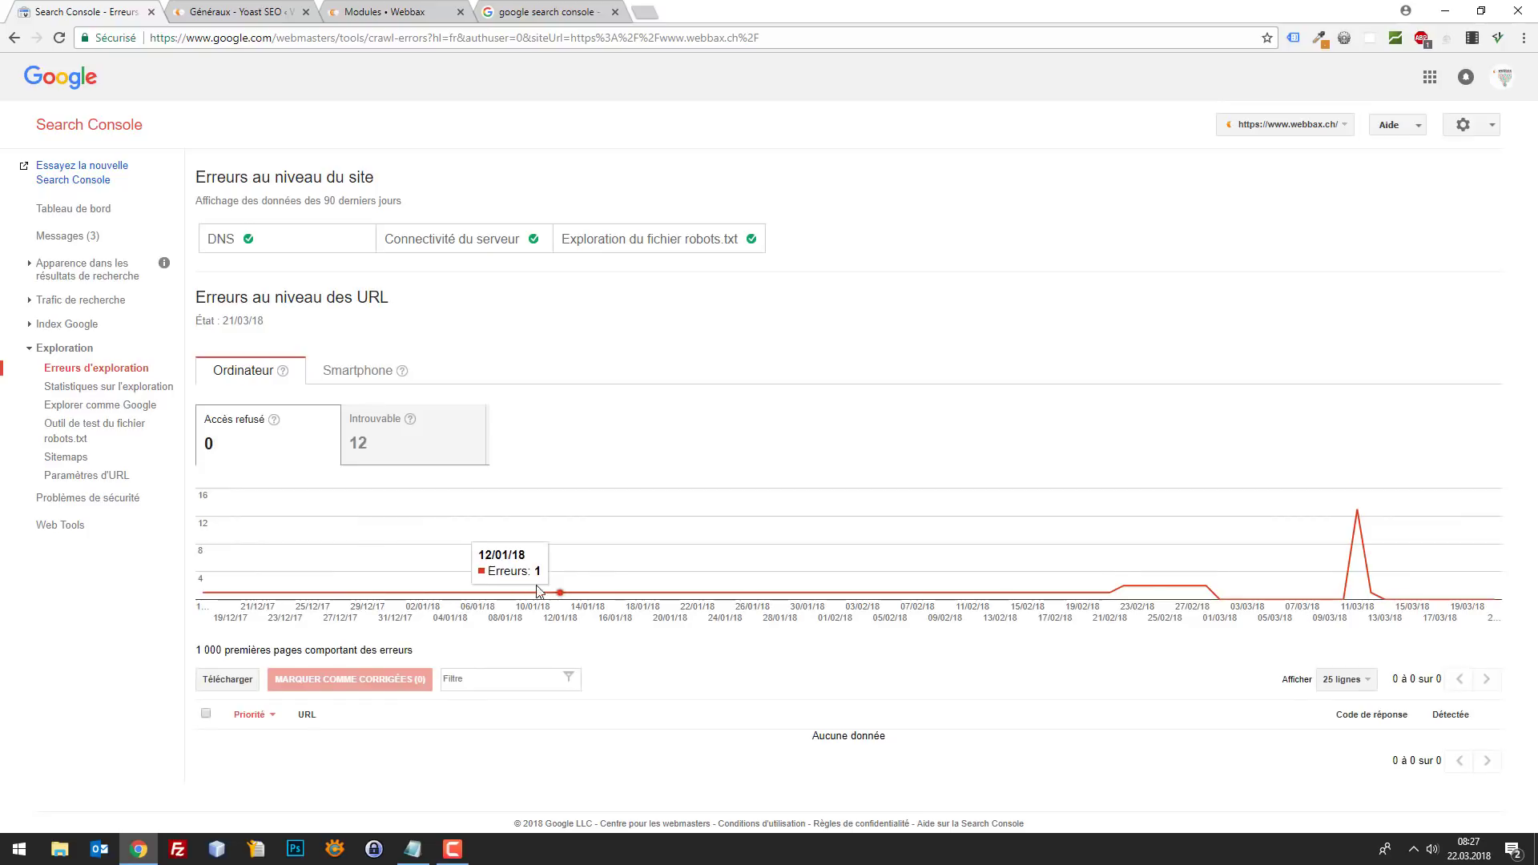
pyautogui.click(395, 447)
pyautogui.scroll(-3, 463, 476)
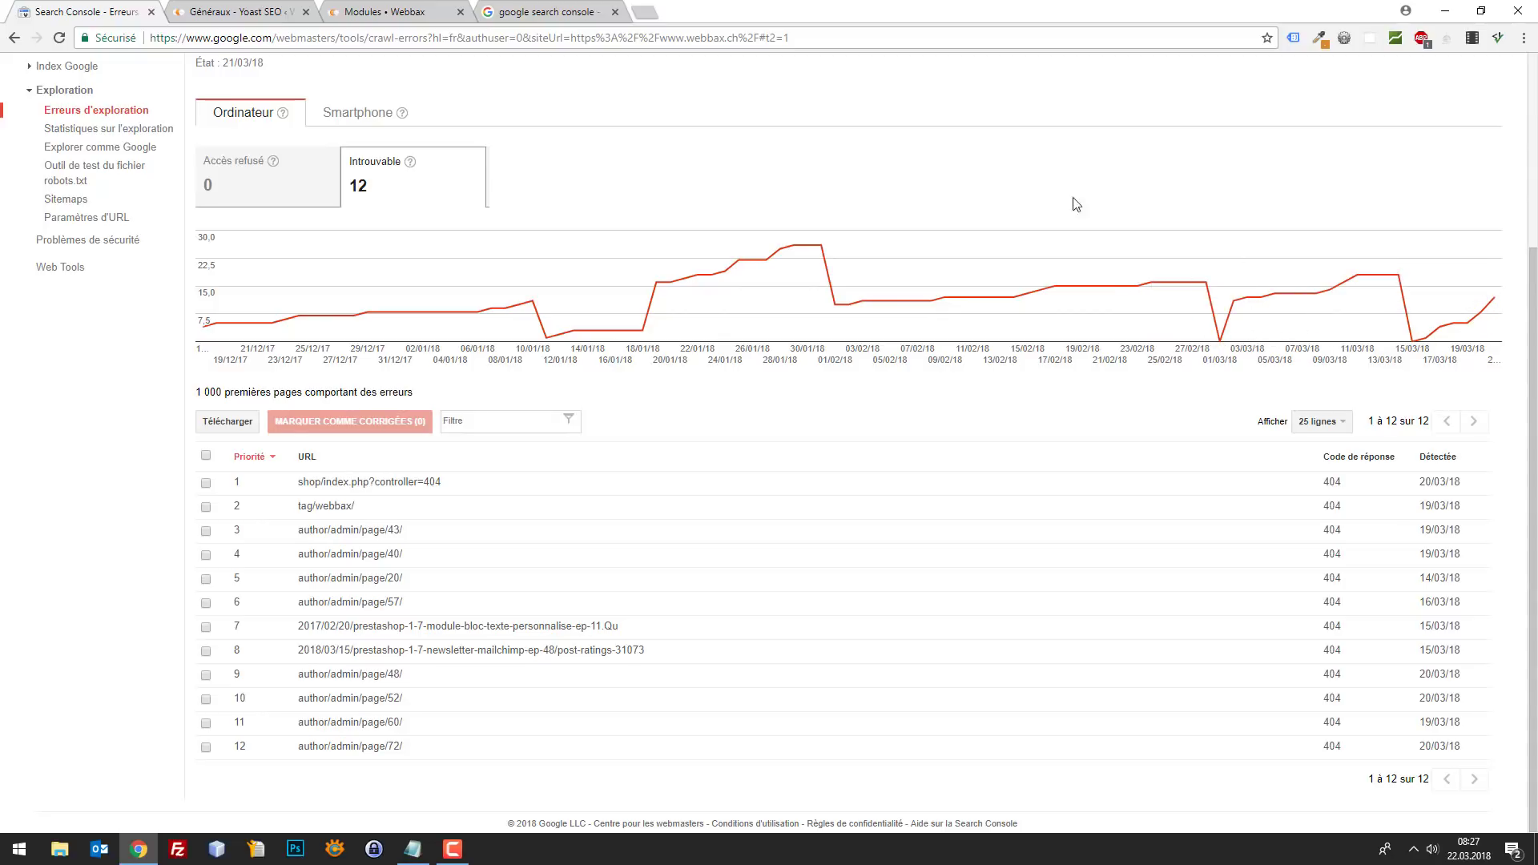
pyautogui.scroll(3, 1211, 215)
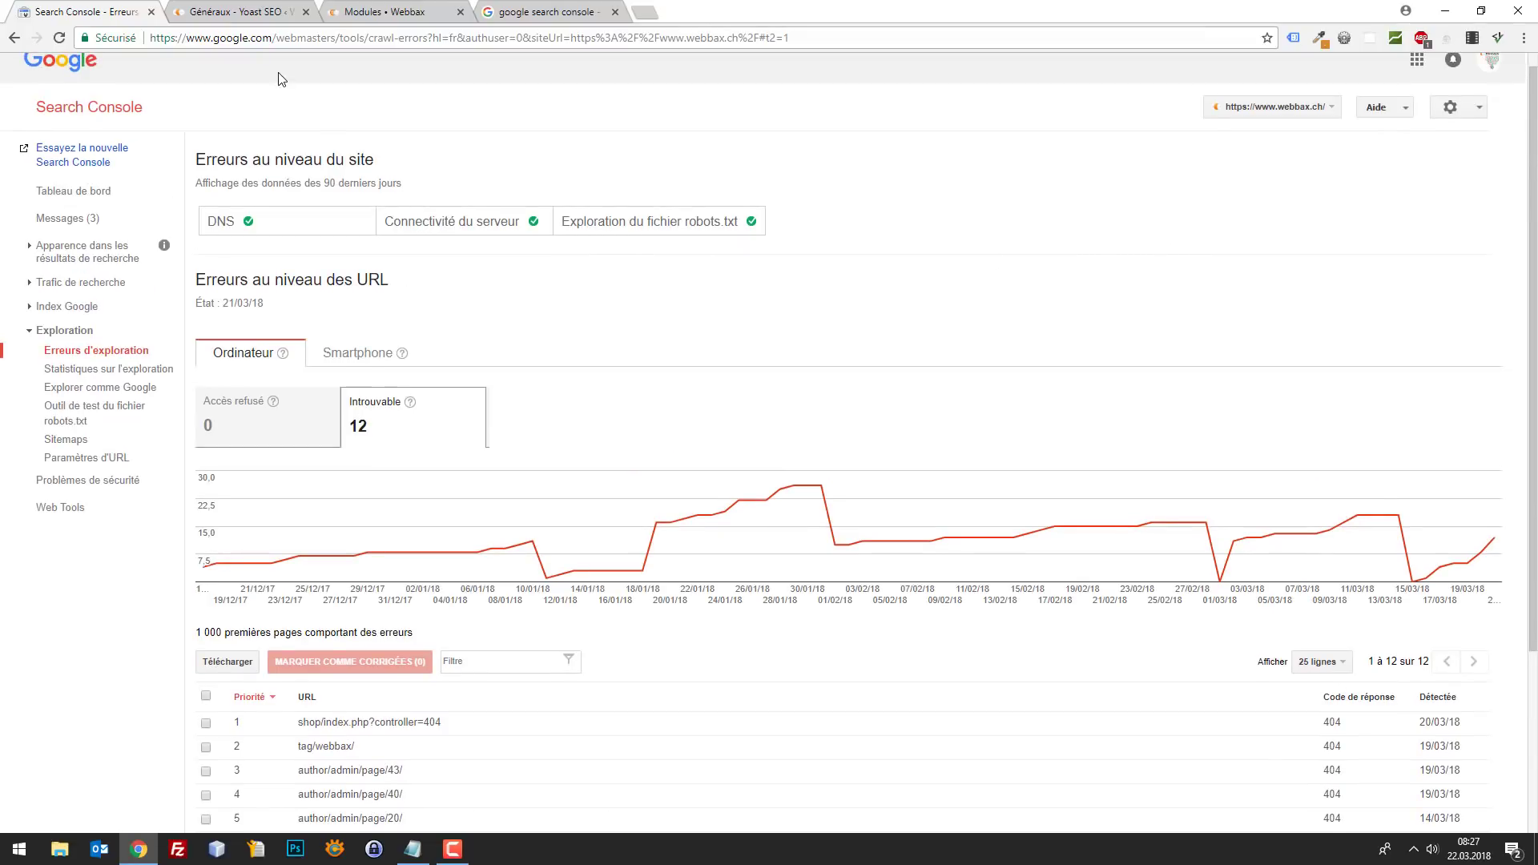
pyautogui.scroll(-3, 390, 258)
# Switch to the WordPress admin and review the desktop "Non trouvé" URLs on Yoast SEO's Search Console page.
pyautogui.click(250, 12)
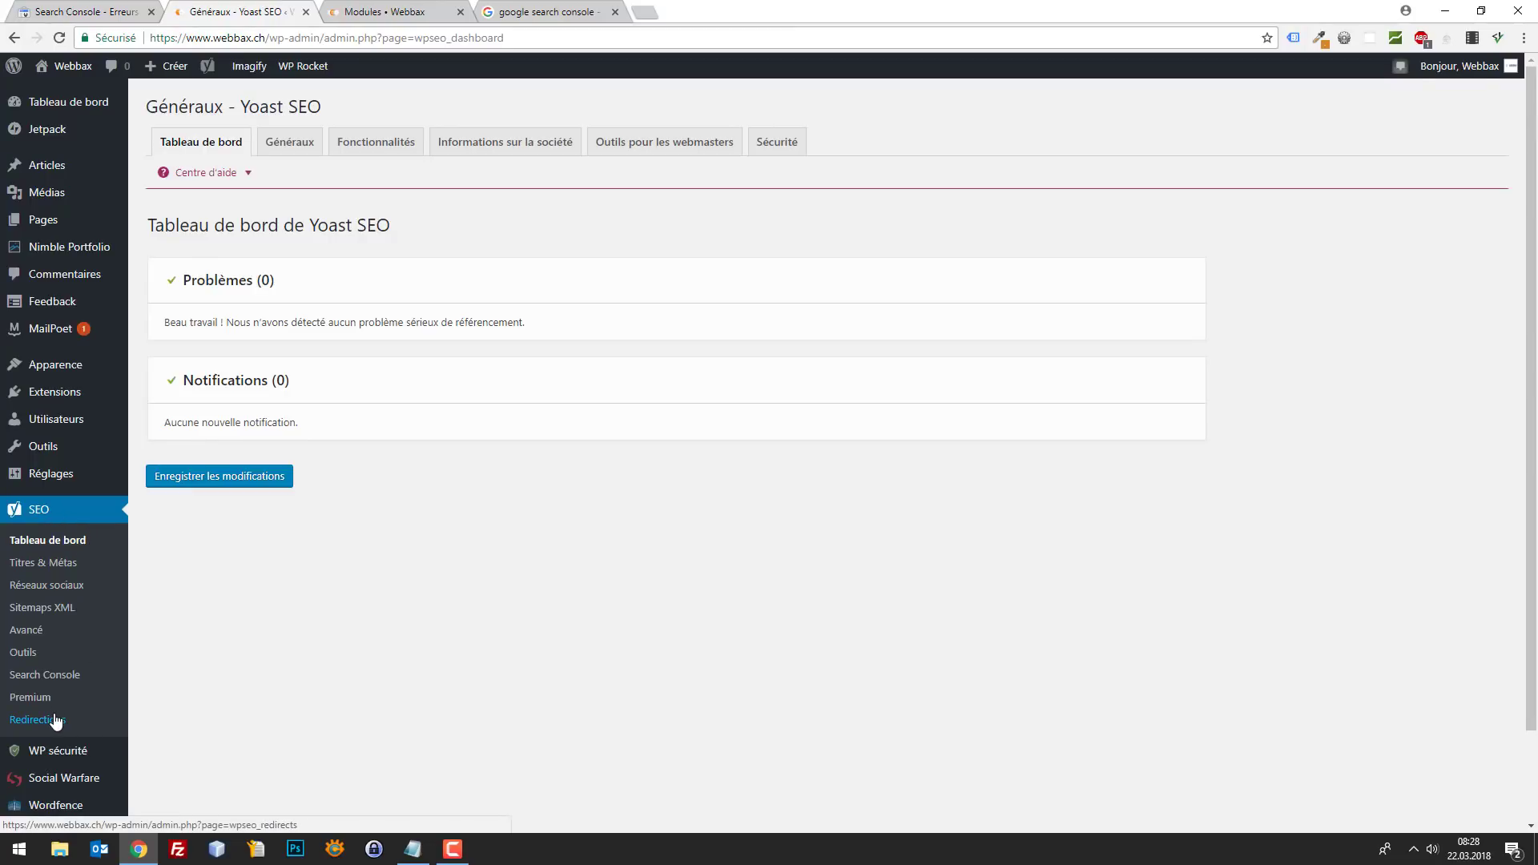
pyautogui.click(46, 677)
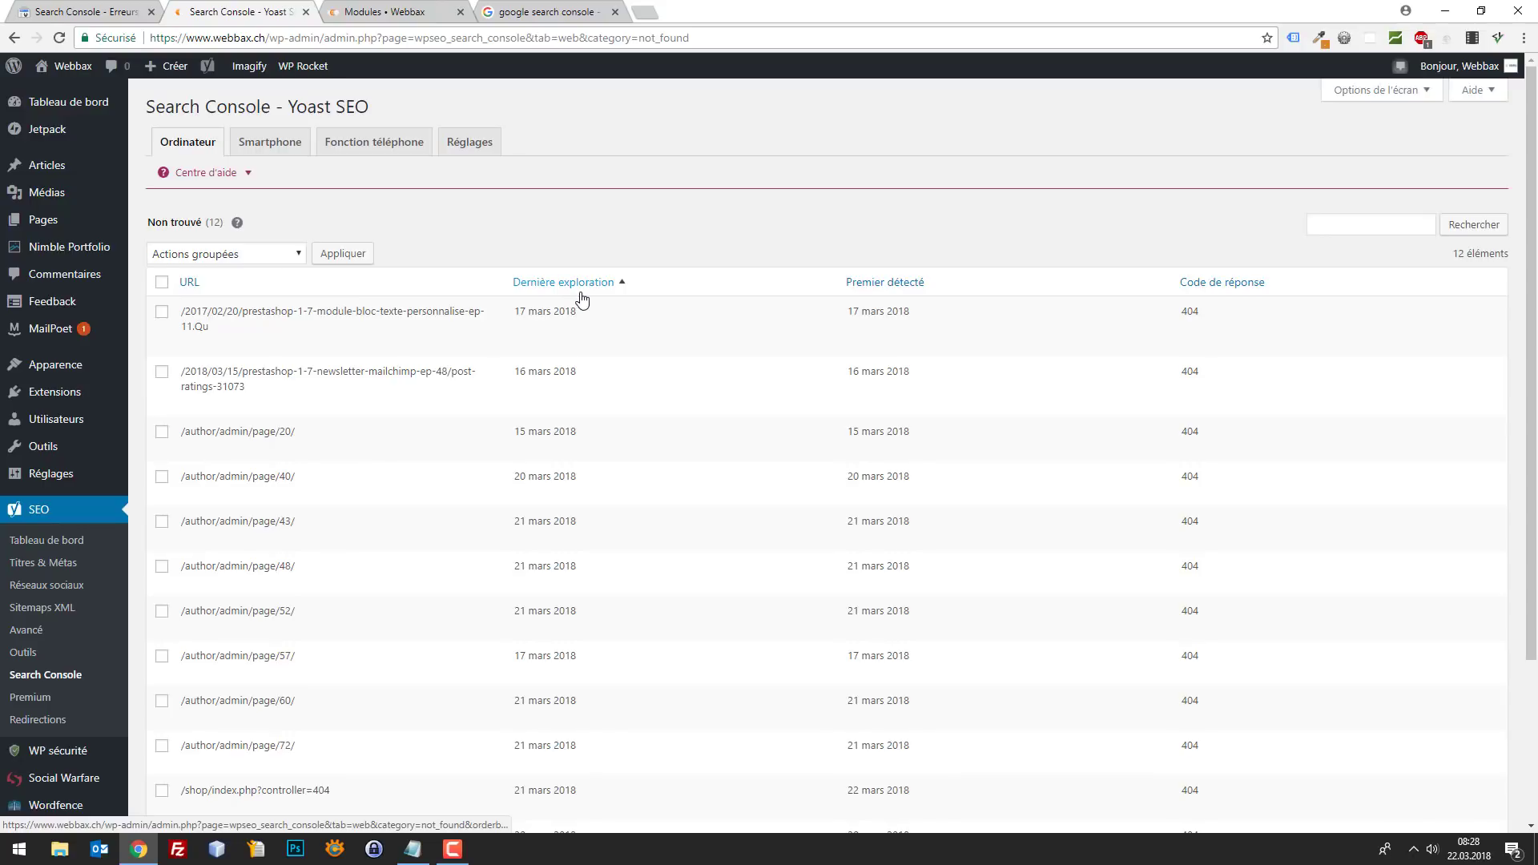
pyautogui.scroll(-1, 244, 293)
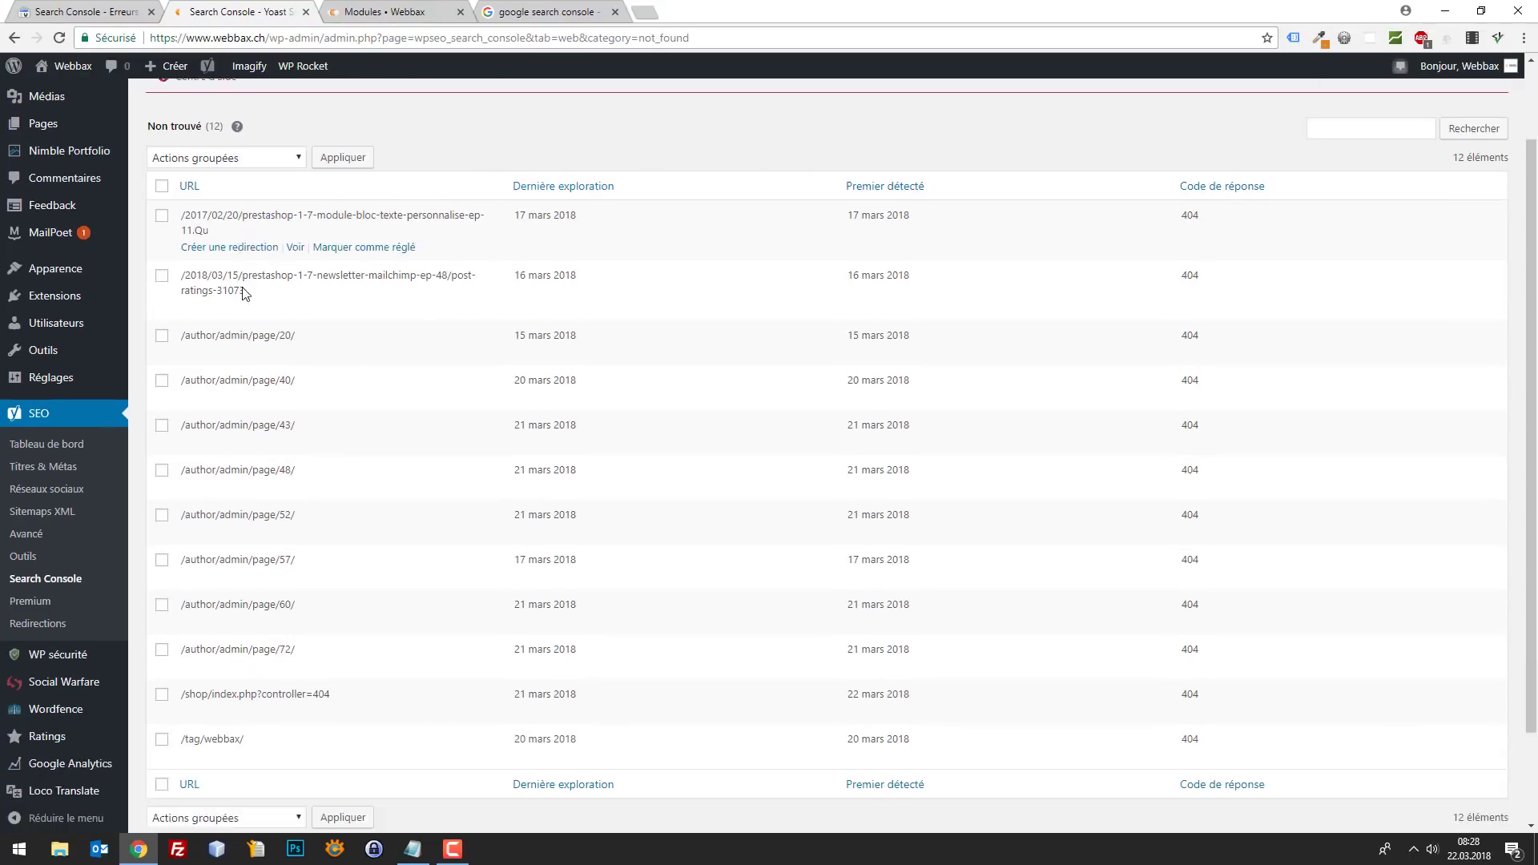
pyautogui.scroll(-2, 319, 349)
pyautogui.scroll(3, 257, 195)
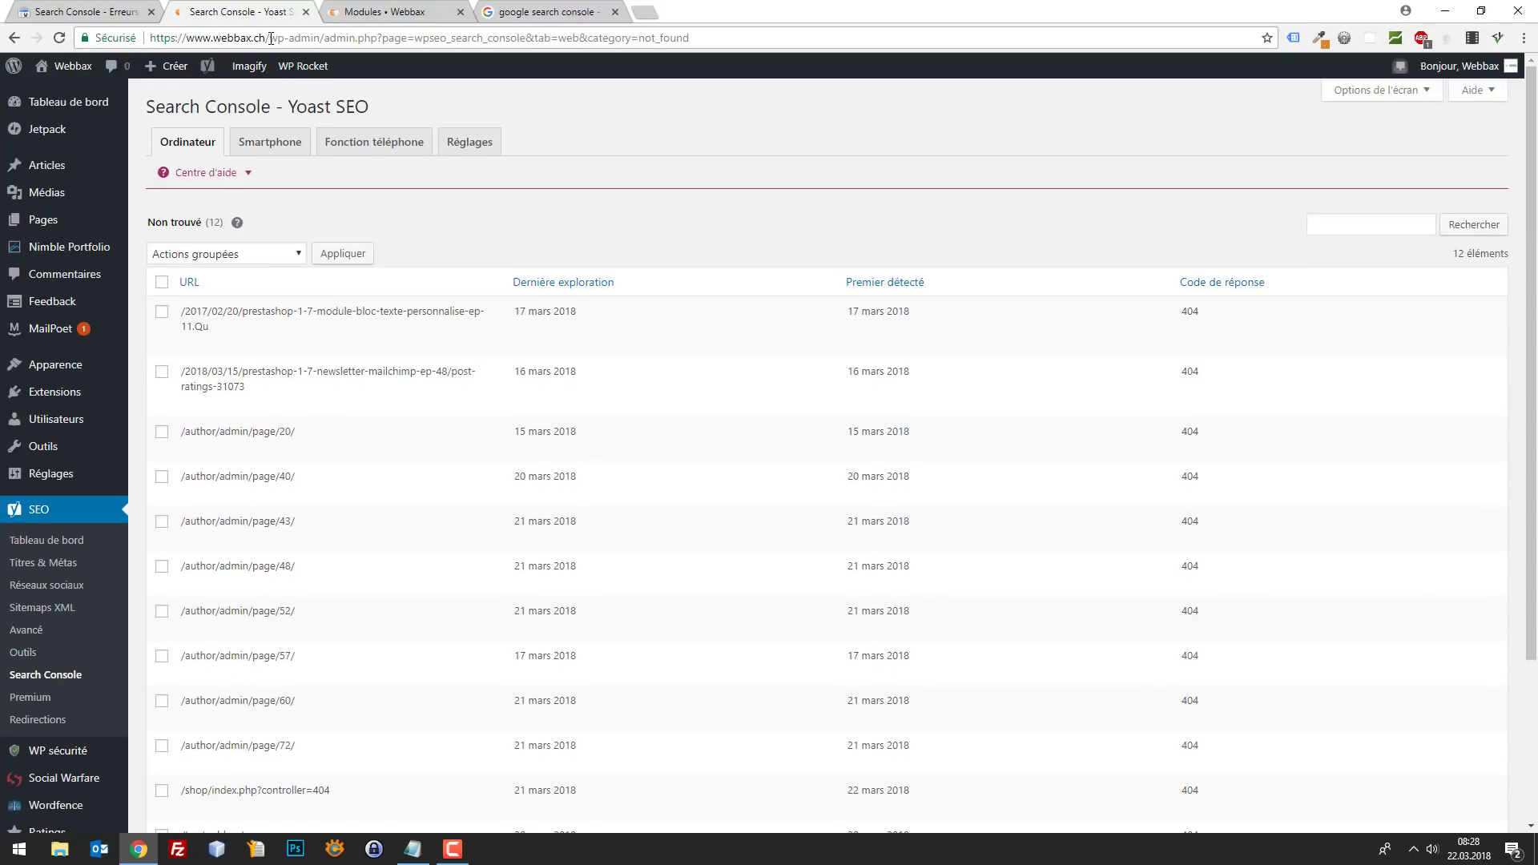
pyautogui.moveTo(263, 38); pyautogui.dragTo(150, 37)
pyautogui.hotkey('ctrl', 'c')
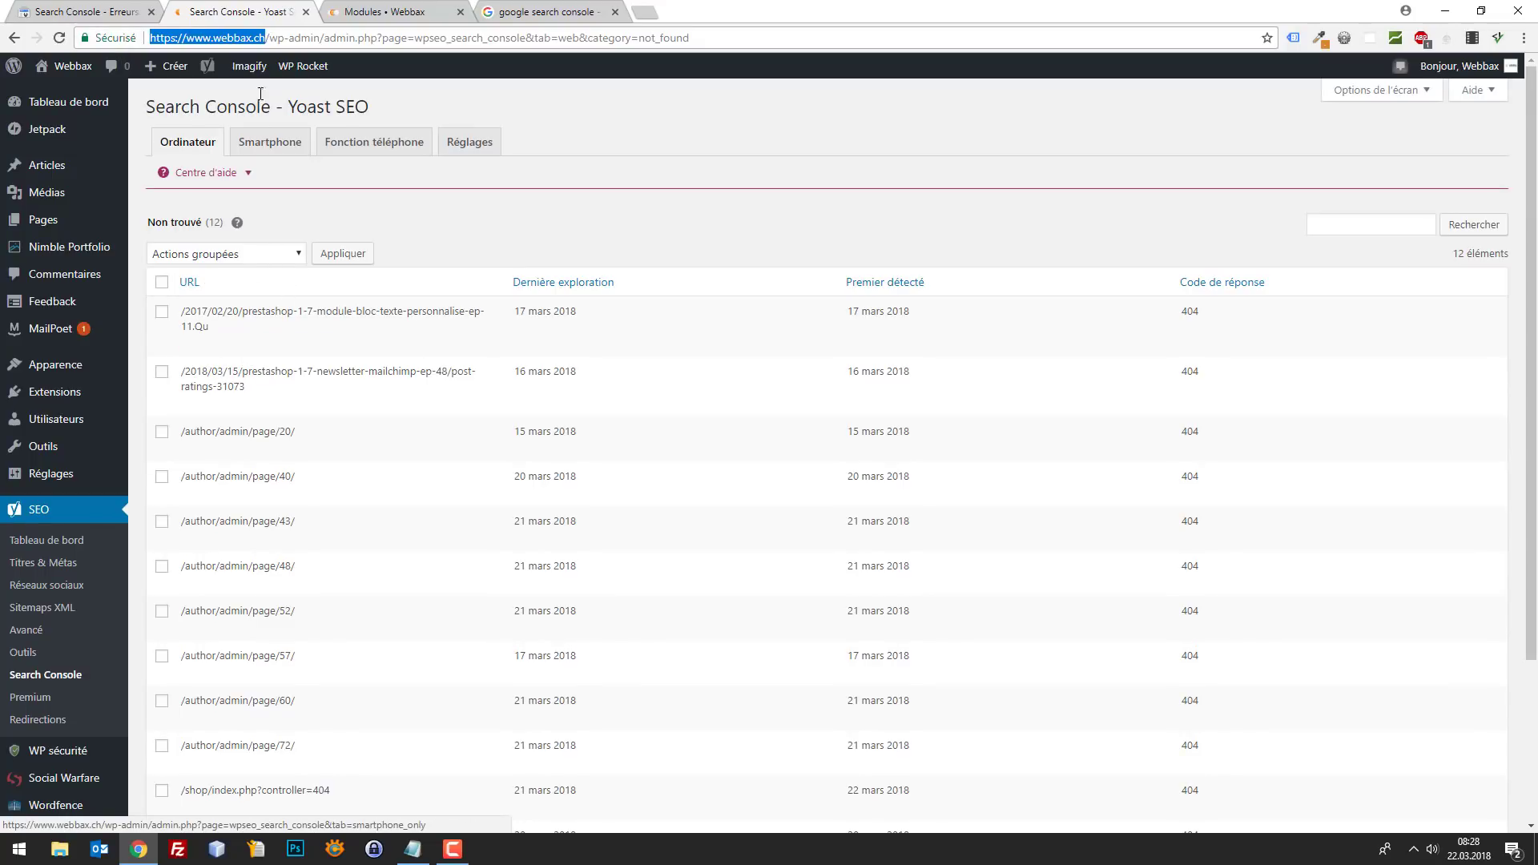
pyautogui.click(240, 345)
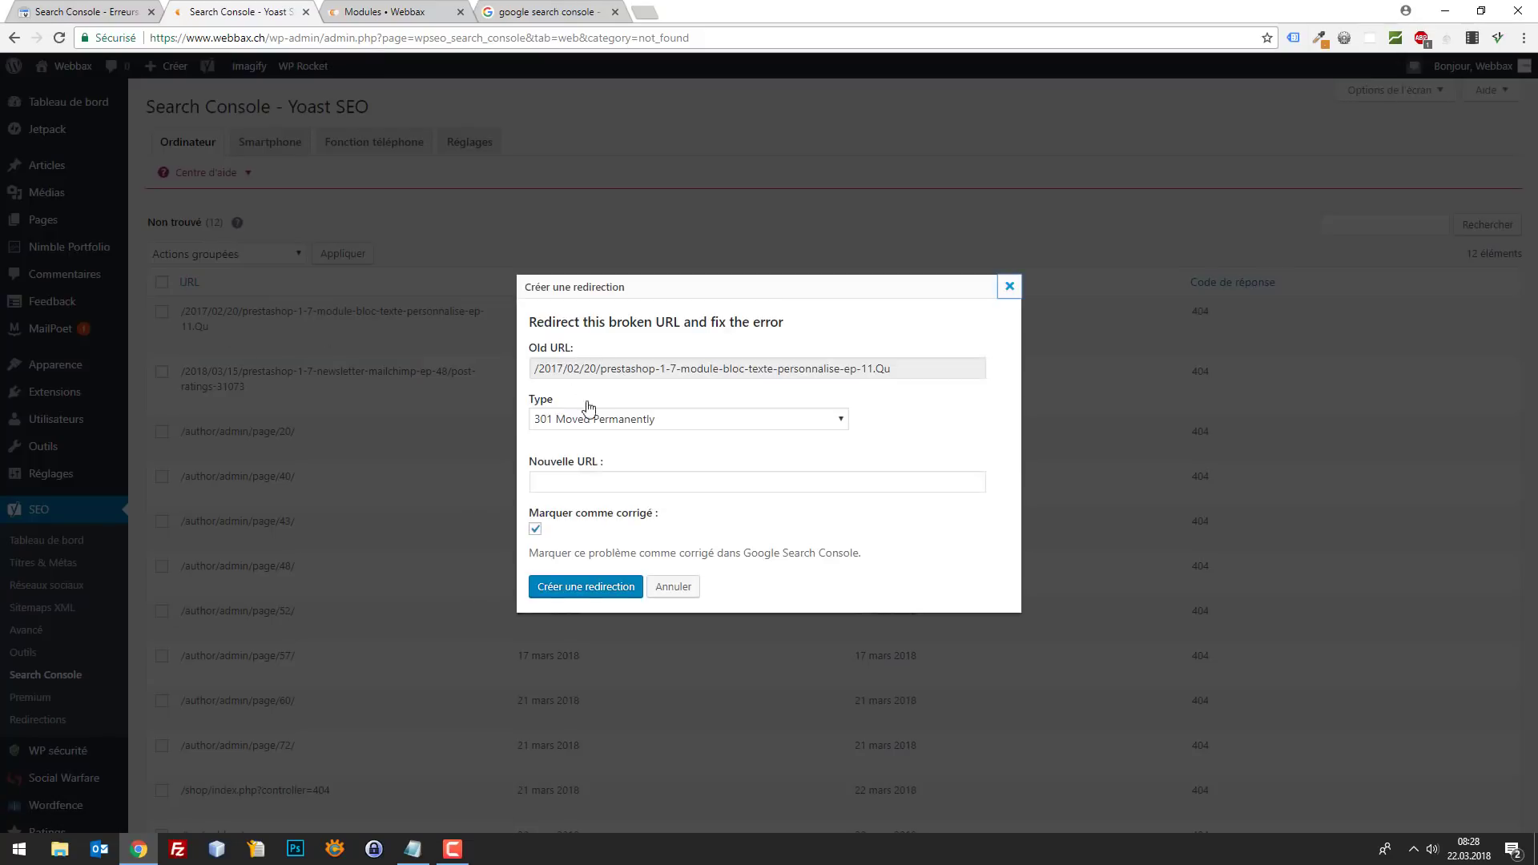
pyautogui.click(627, 482)
pyautogui.hotkey('ctrl', 'v')
pyautogui.press('Down')
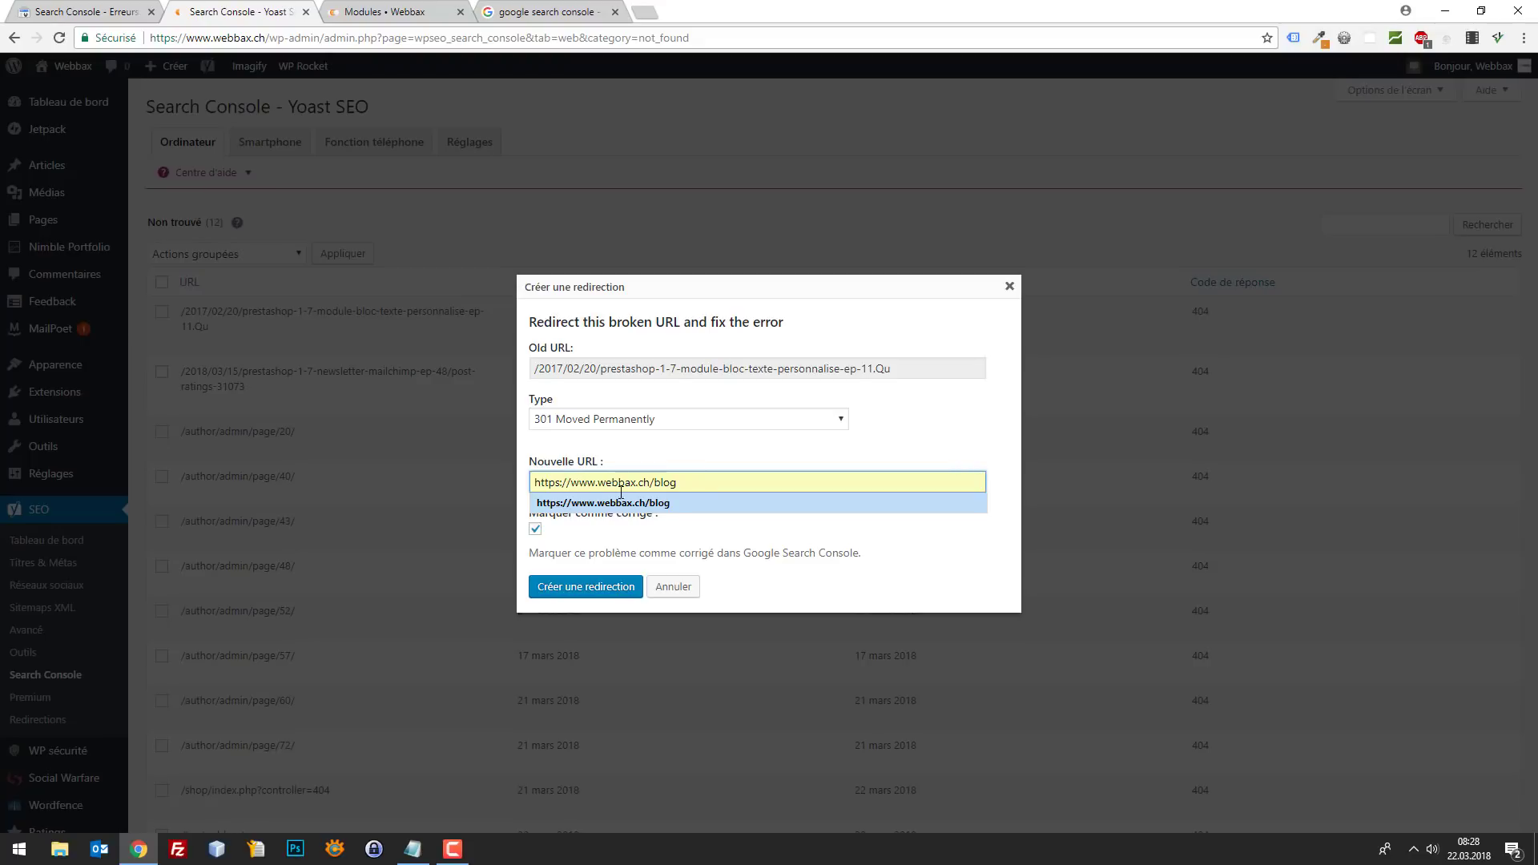
pyautogui.click(639, 503)
pyautogui.click(697, 487)
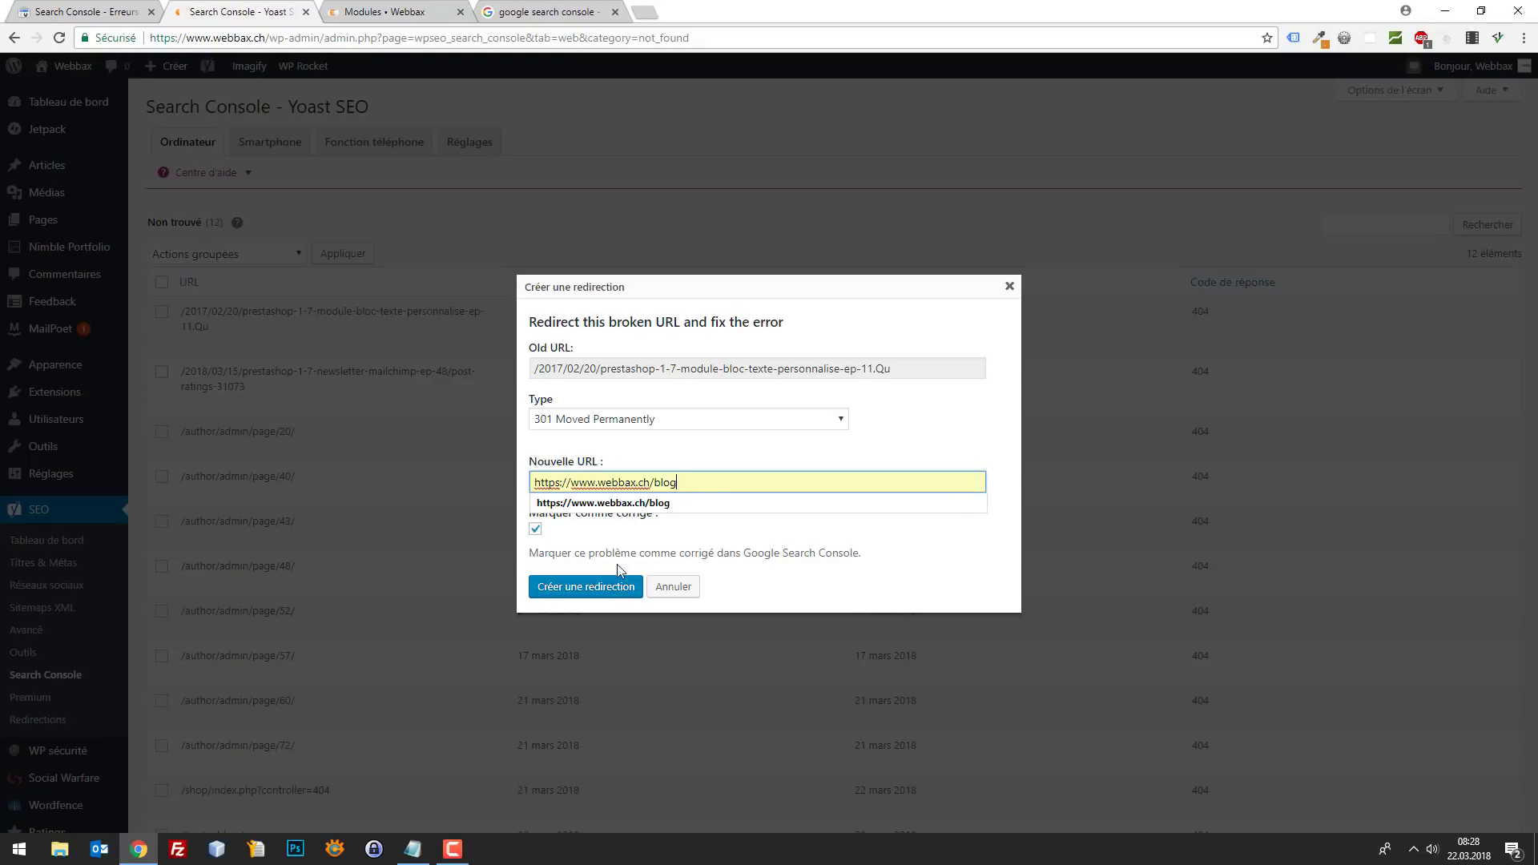
pyautogui.click(607, 589)
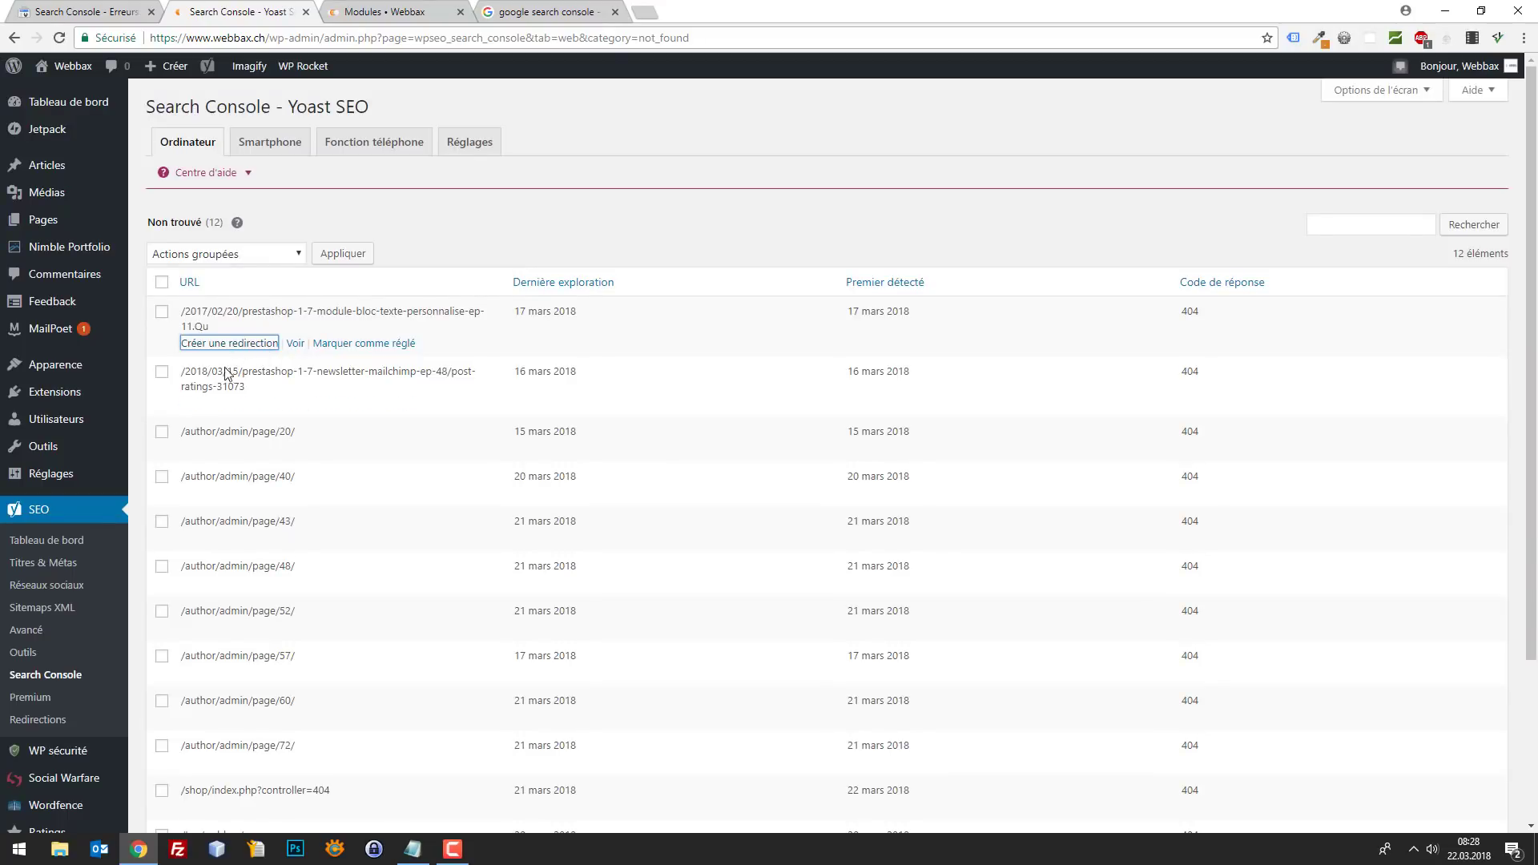
pyautogui.click(238, 343)
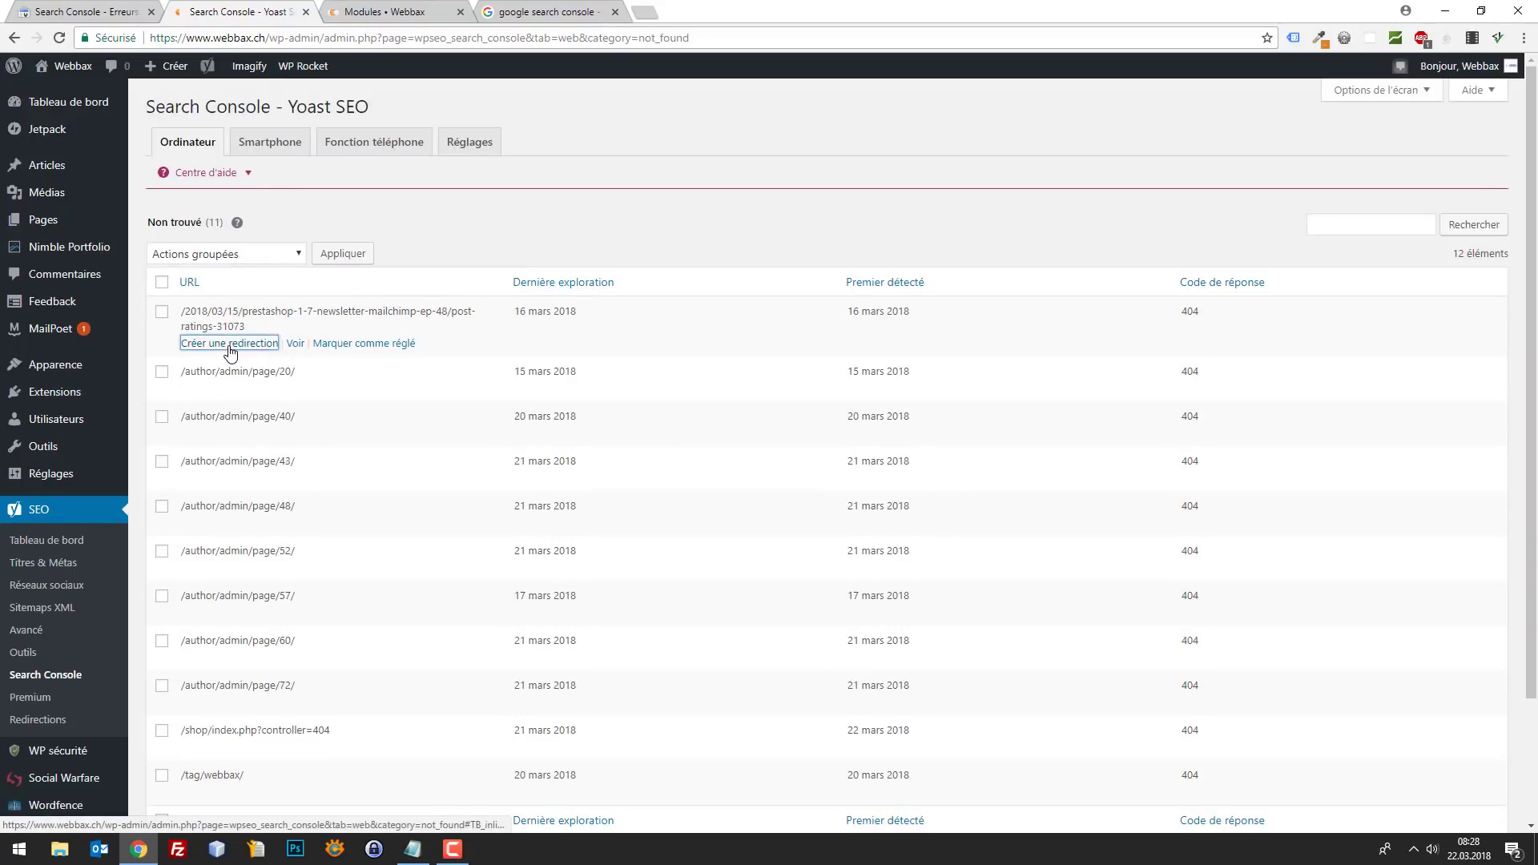
pyautogui.click(589, 478)
pyautogui.write('https://www.webbax.ch/blog')
pyautogui.click(622, 588)
pyautogui.click(223, 330)
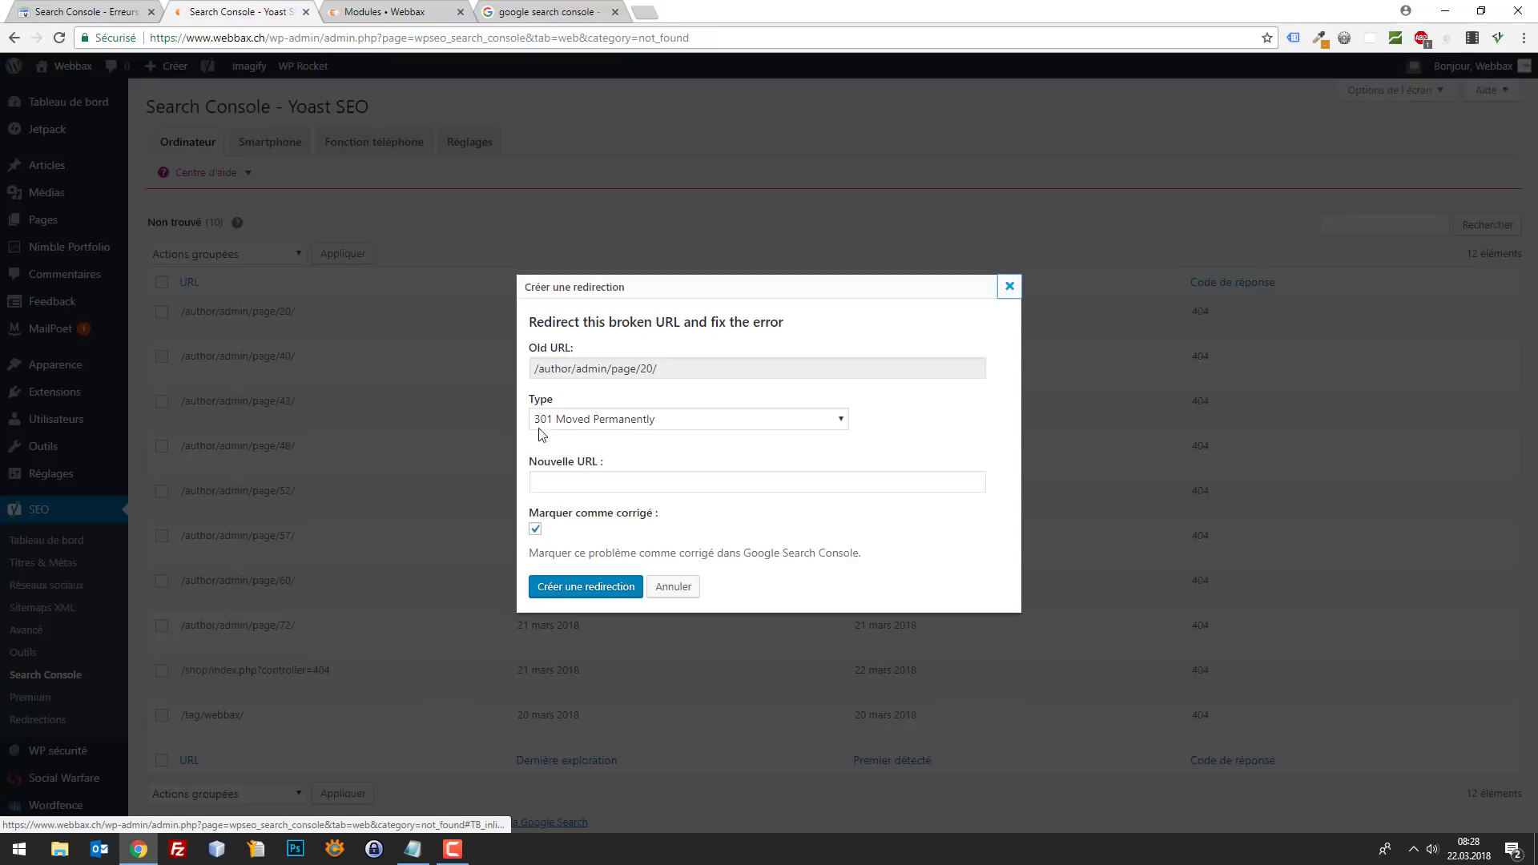
pyautogui.click(594, 480)
pyautogui.write('https://www.webbax.ch/blog')
pyautogui.click(625, 582)
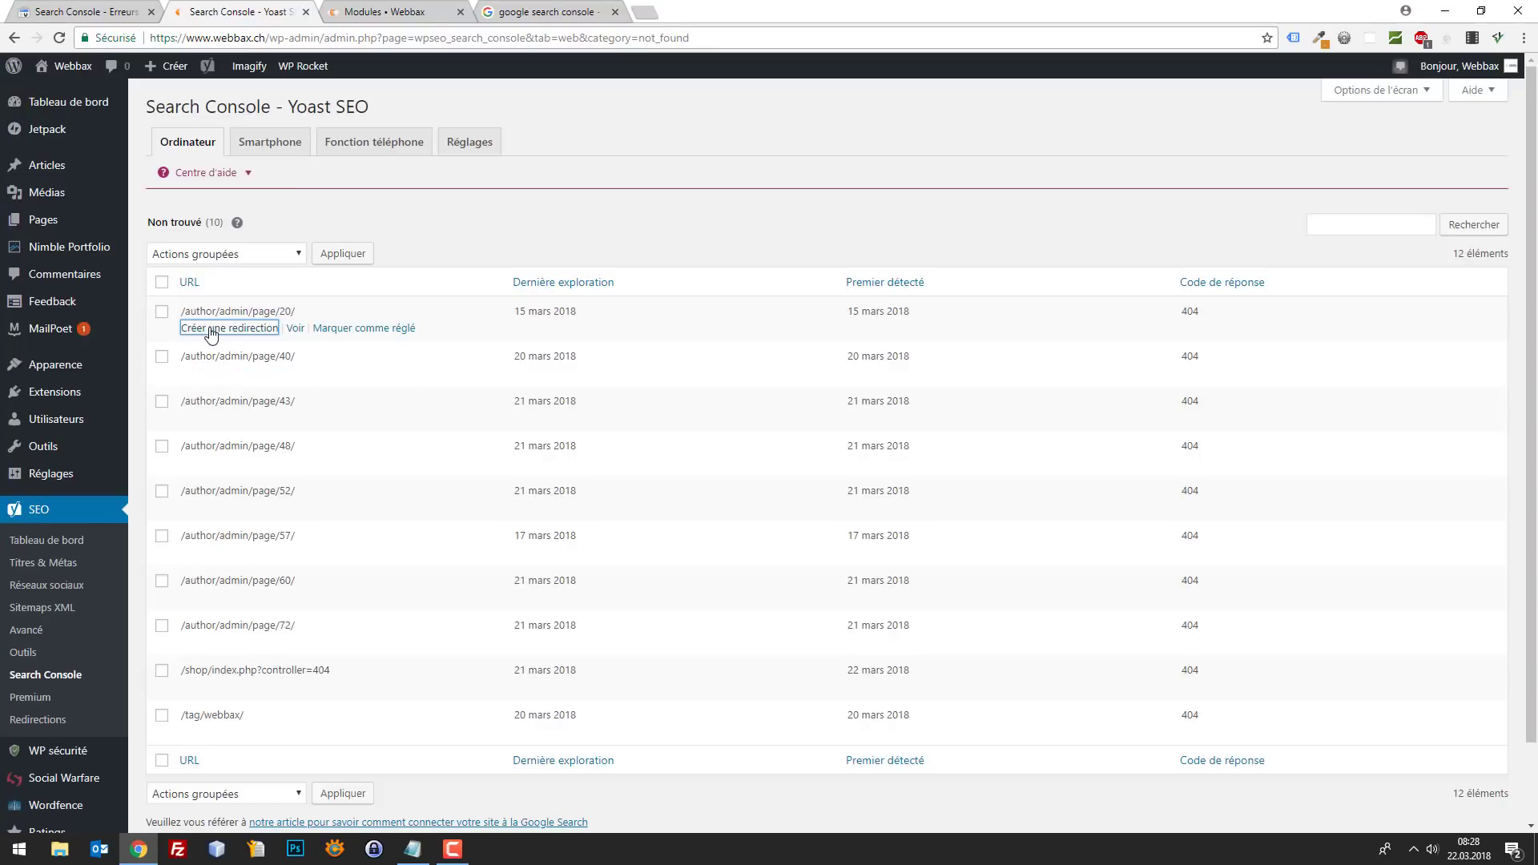
pyautogui.click(216, 329)
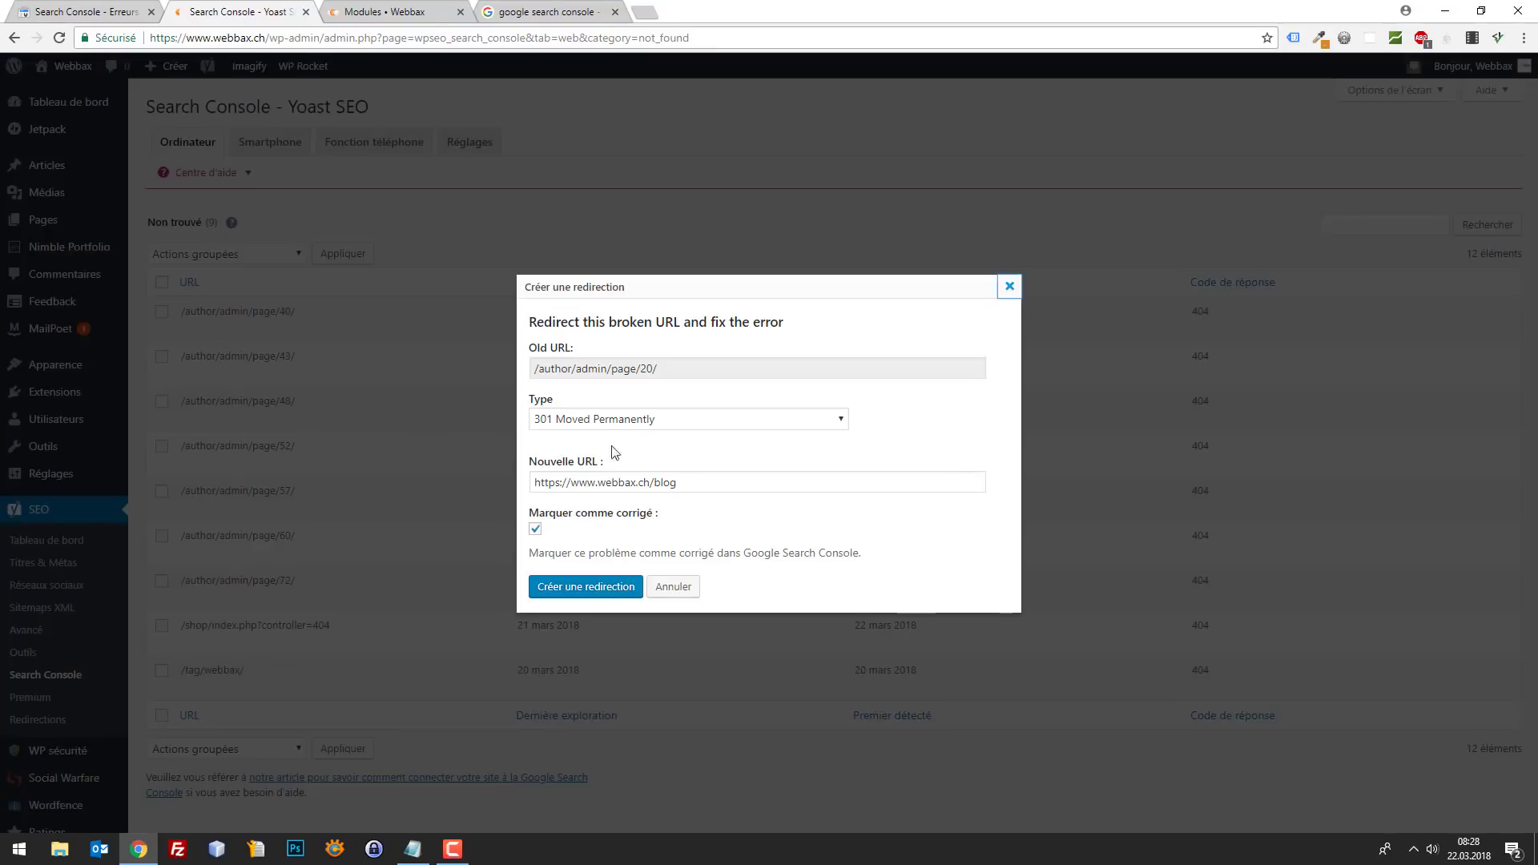
pyautogui.click(591, 590)
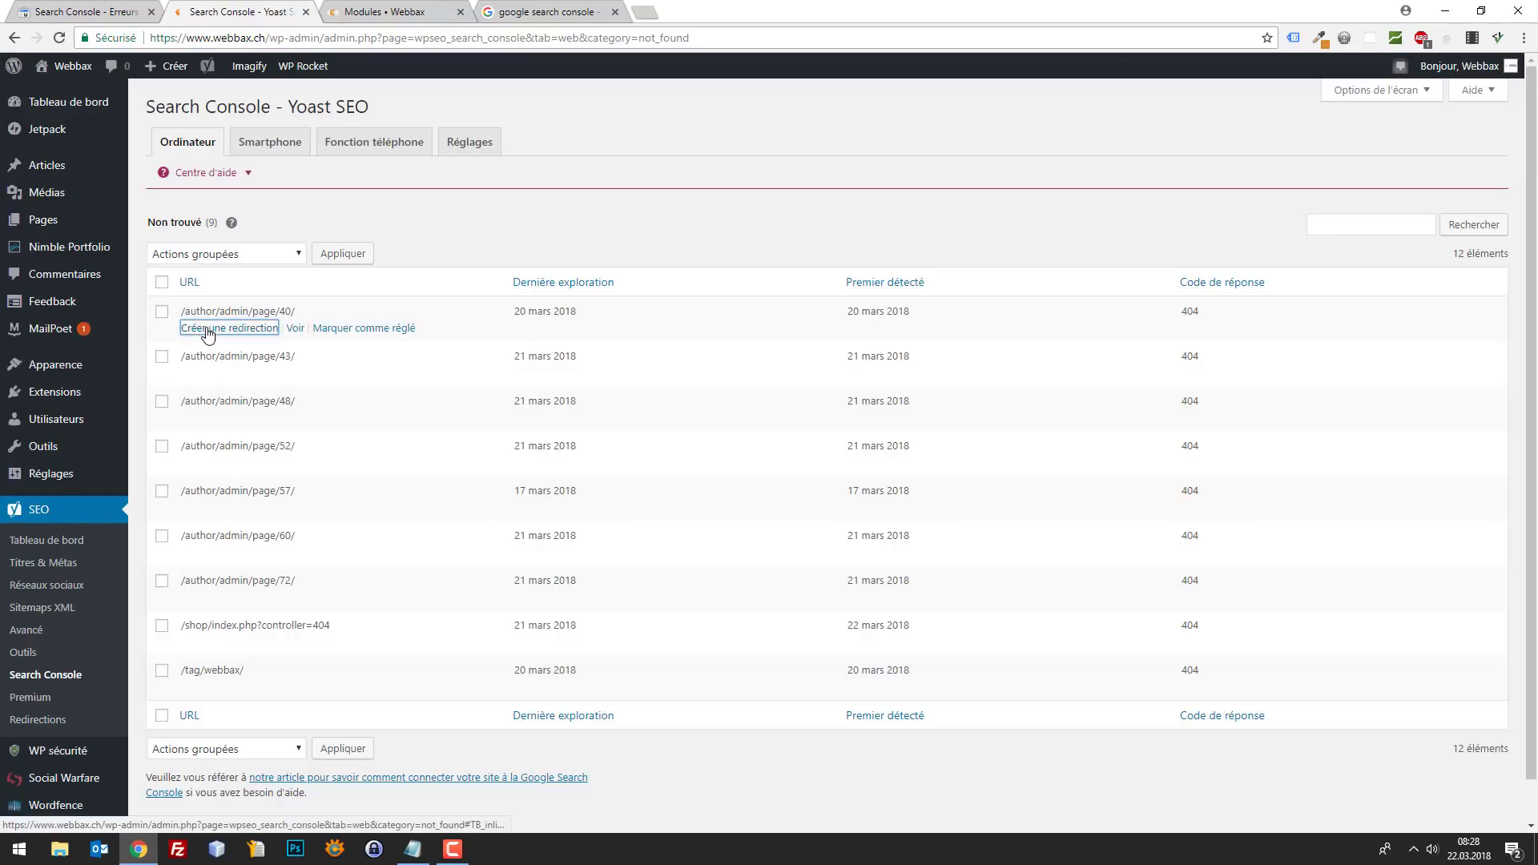
pyautogui.click(204, 330)
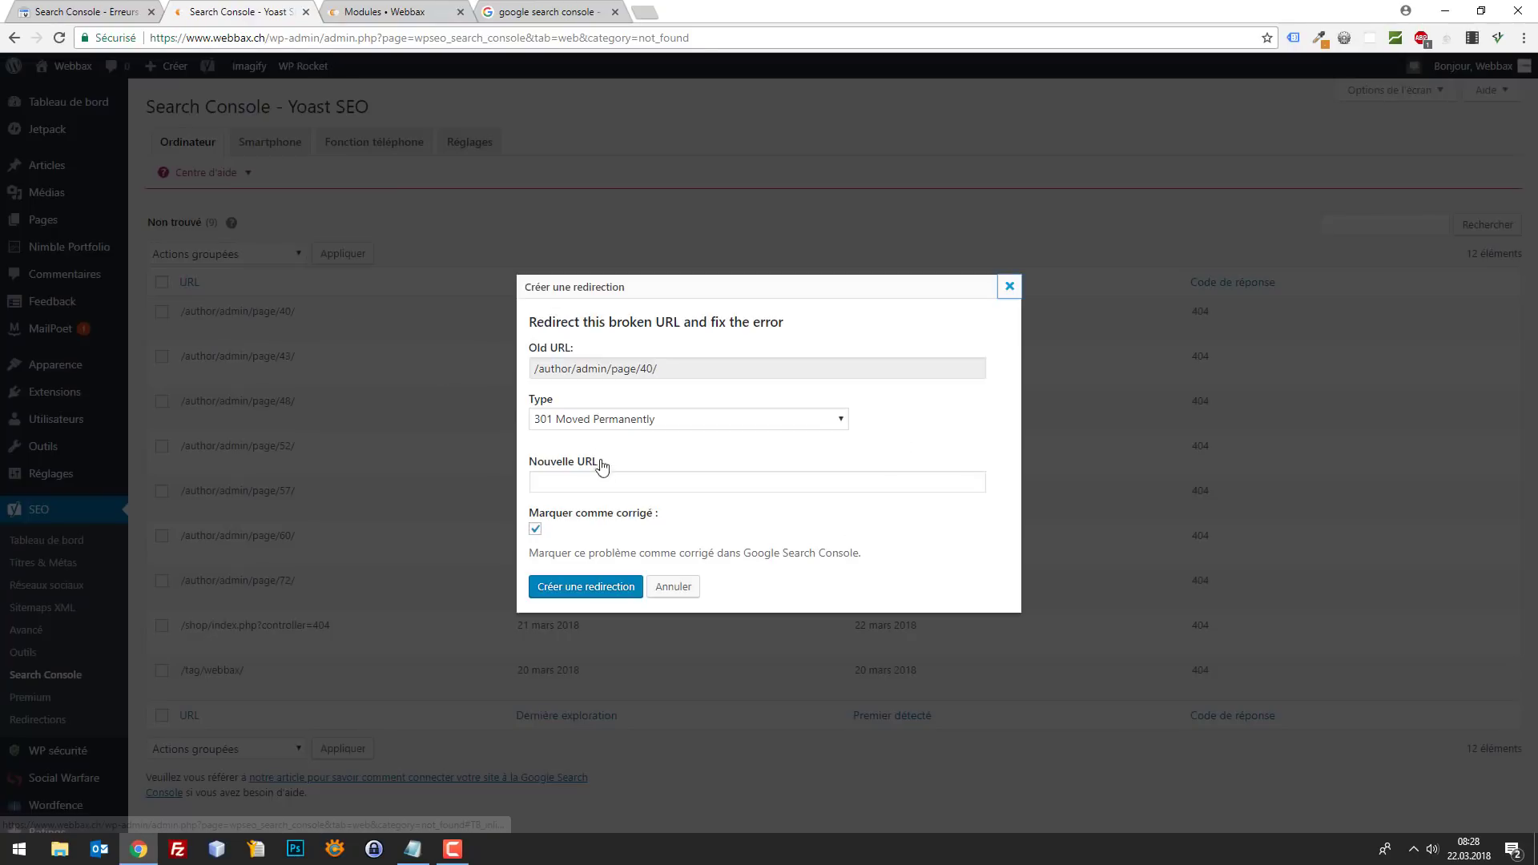
pyautogui.click(601, 481)
pyautogui.write('https://www.webbax.ch/blog')
pyautogui.click(618, 586)
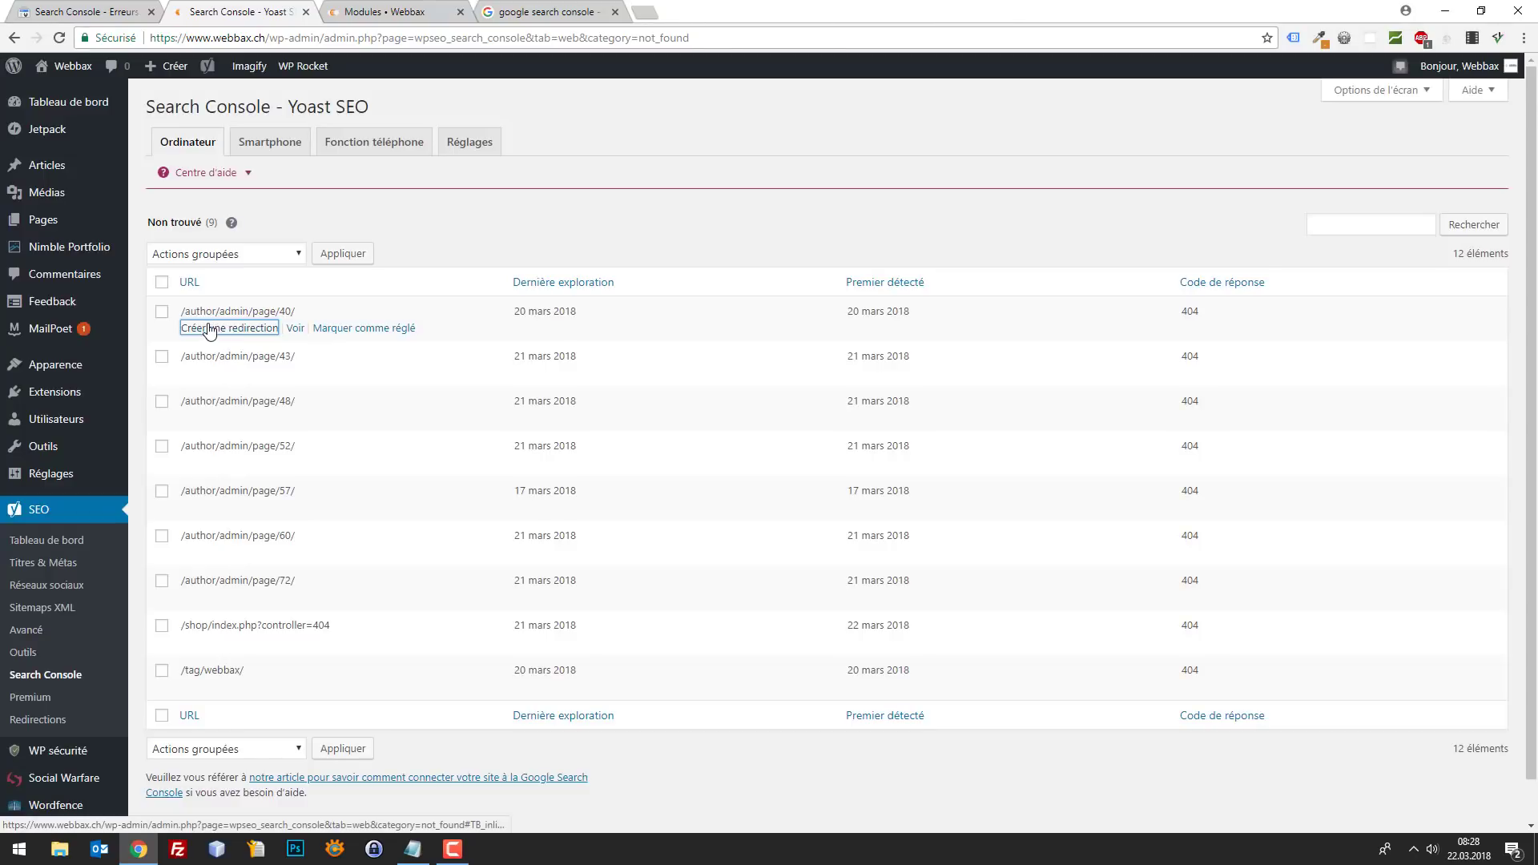
pyautogui.click(204, 332)
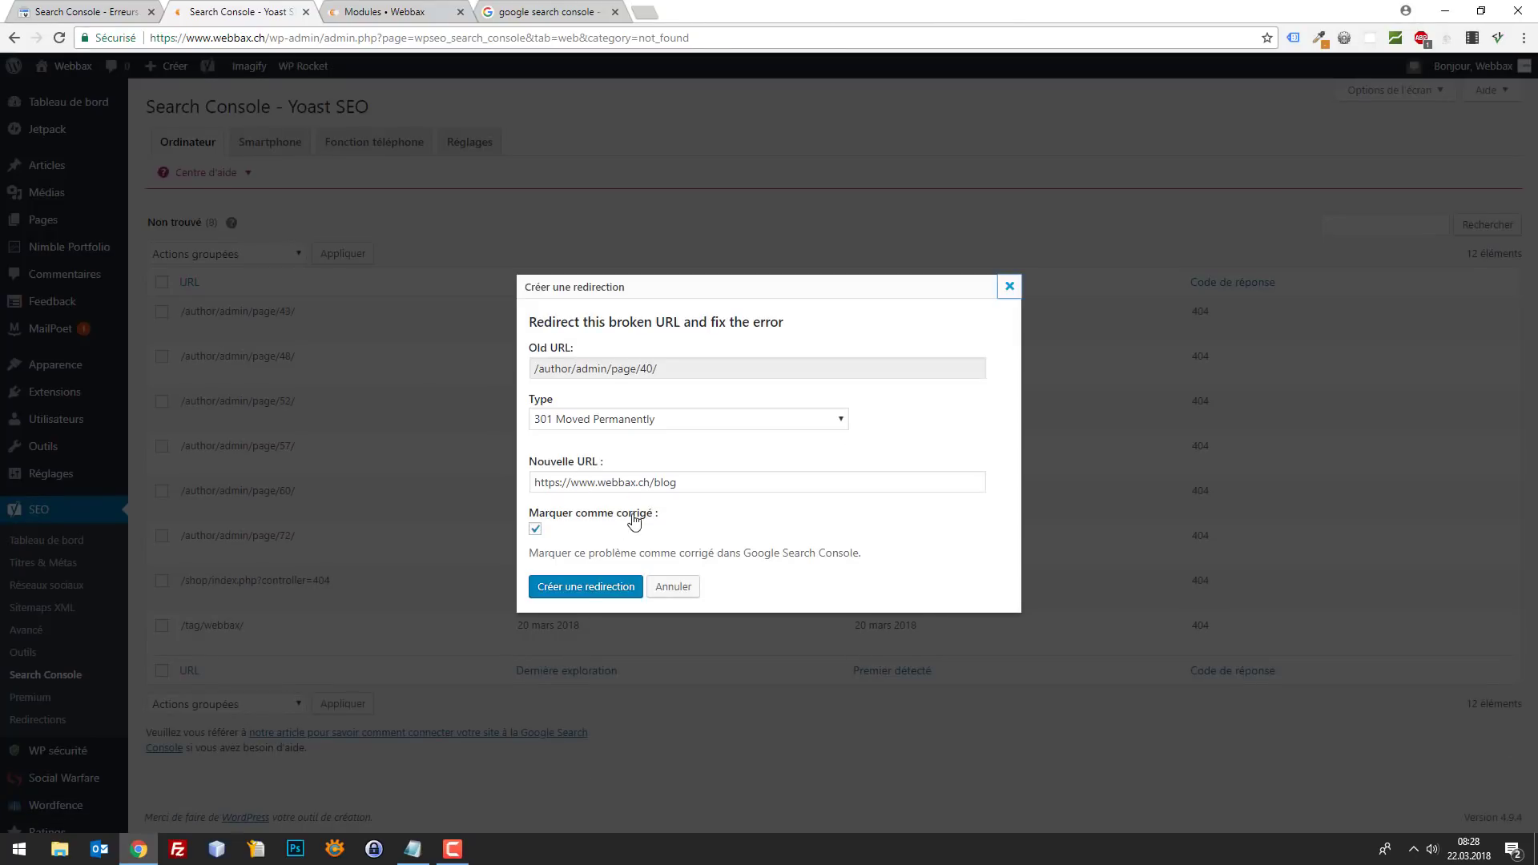
pyautogui.click(593, 586)
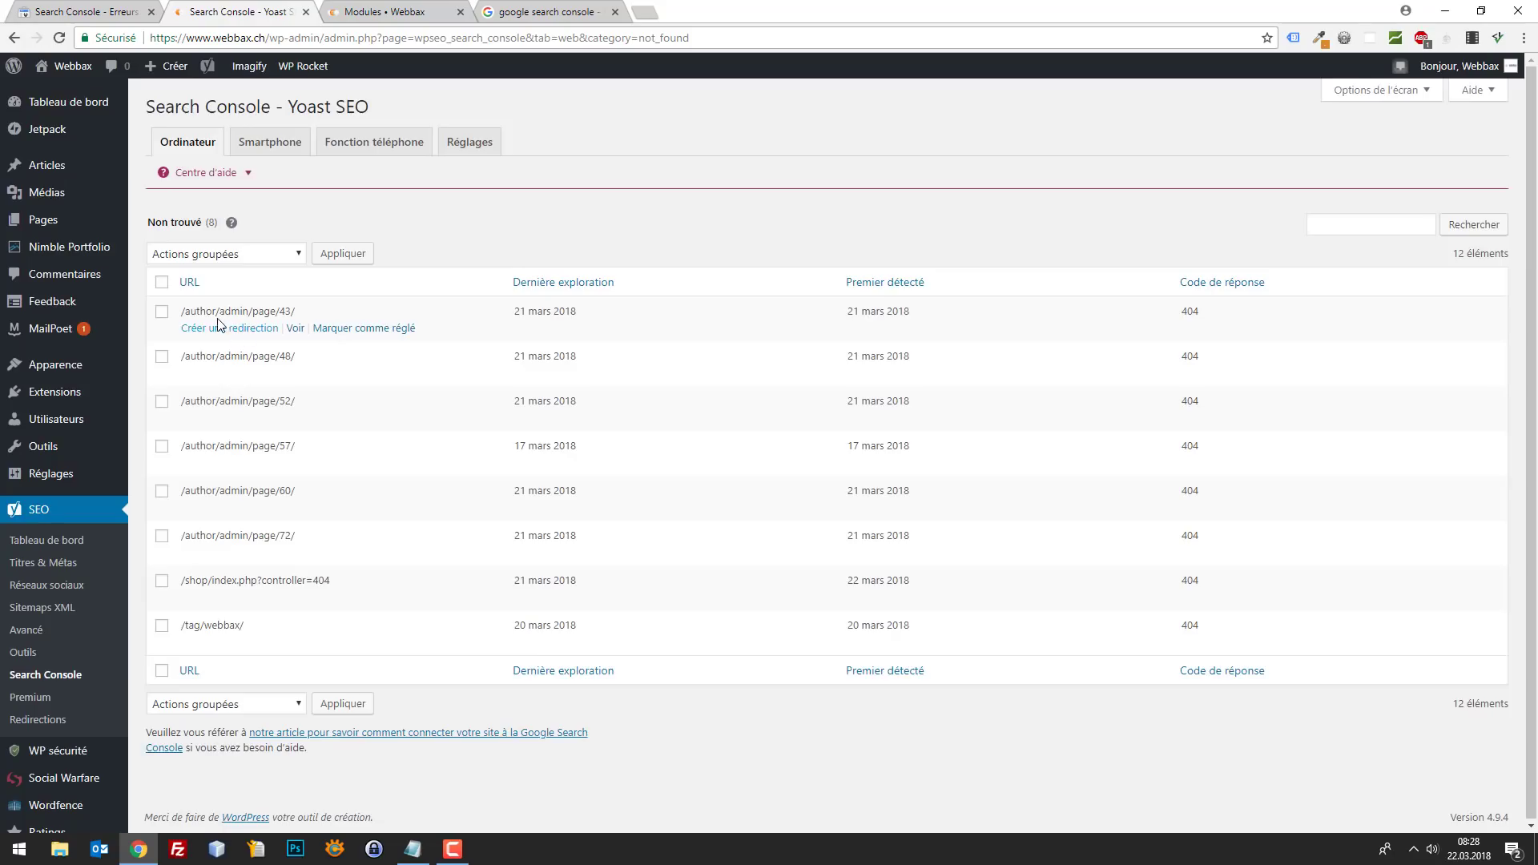
pyautogui.click(219, 330)
pyautogui.click(594, 482)
pyautogui.write('https://www.webbax.ch/blog')
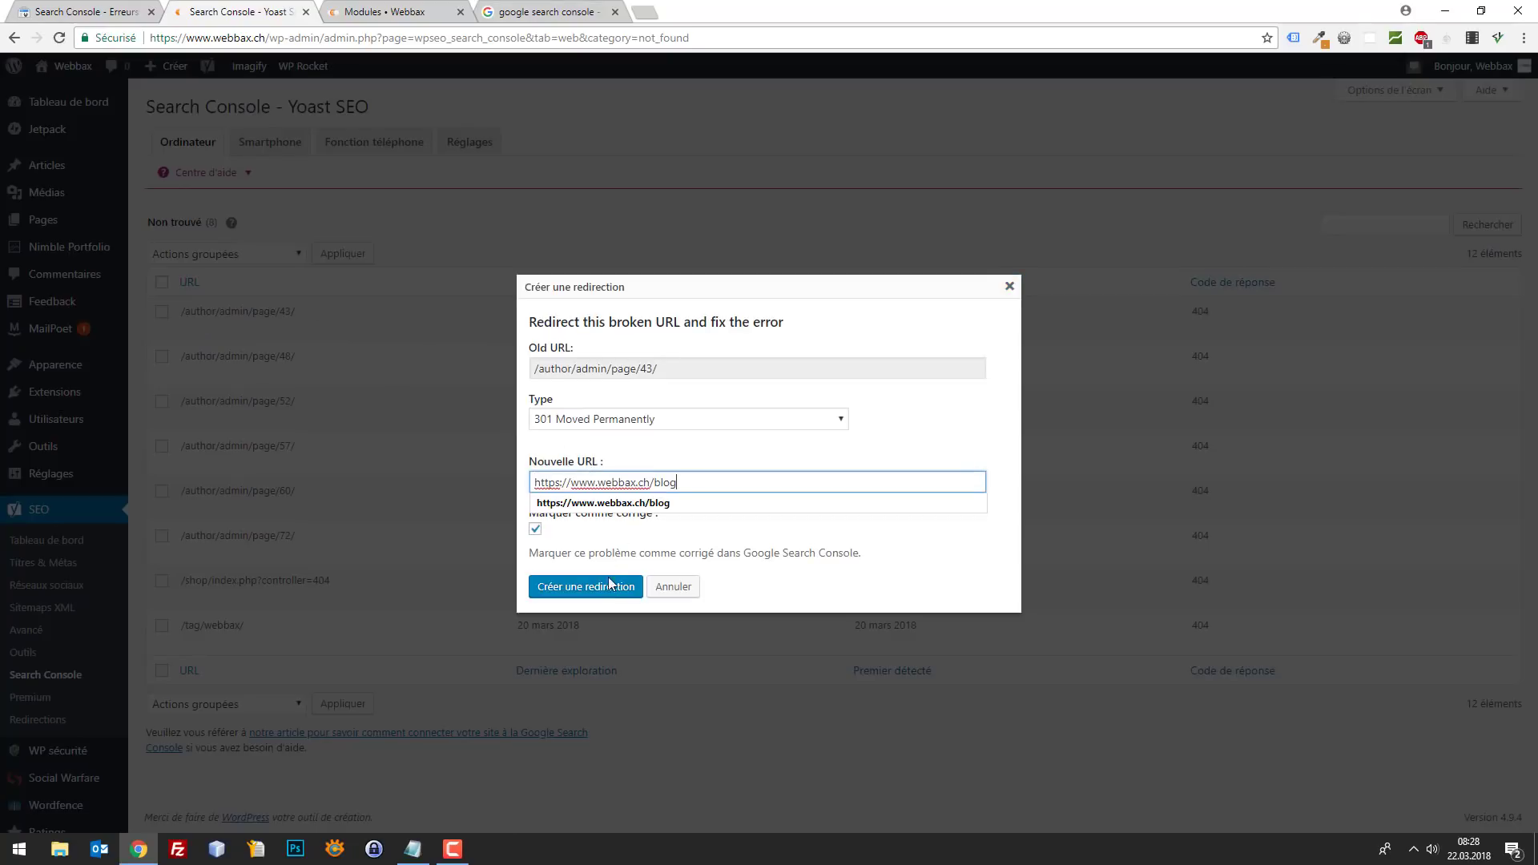
pyautogui.click(599, 587)
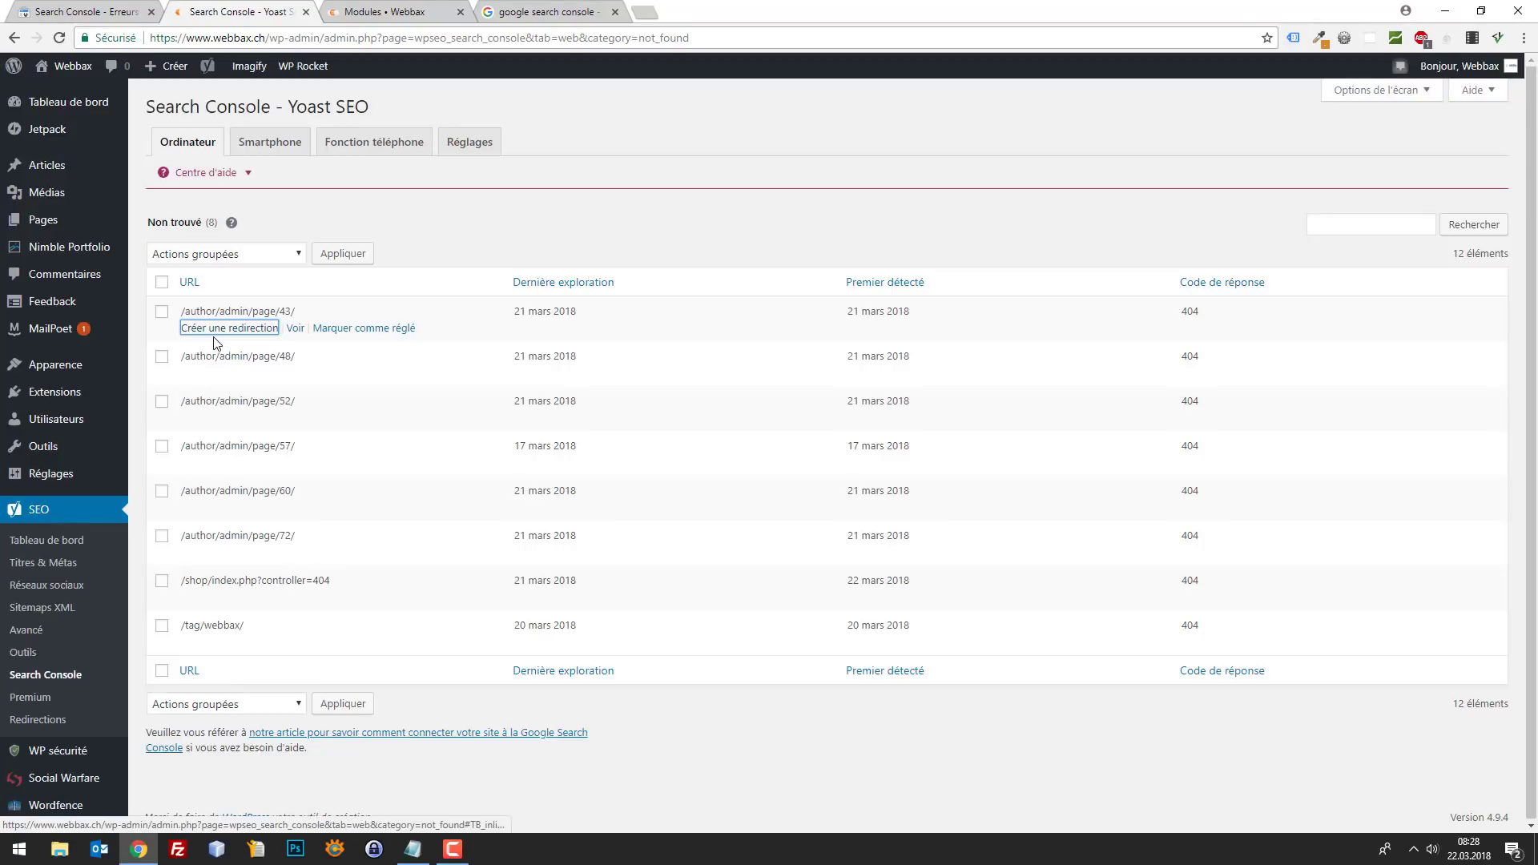
pyautogui.click(242, 334)
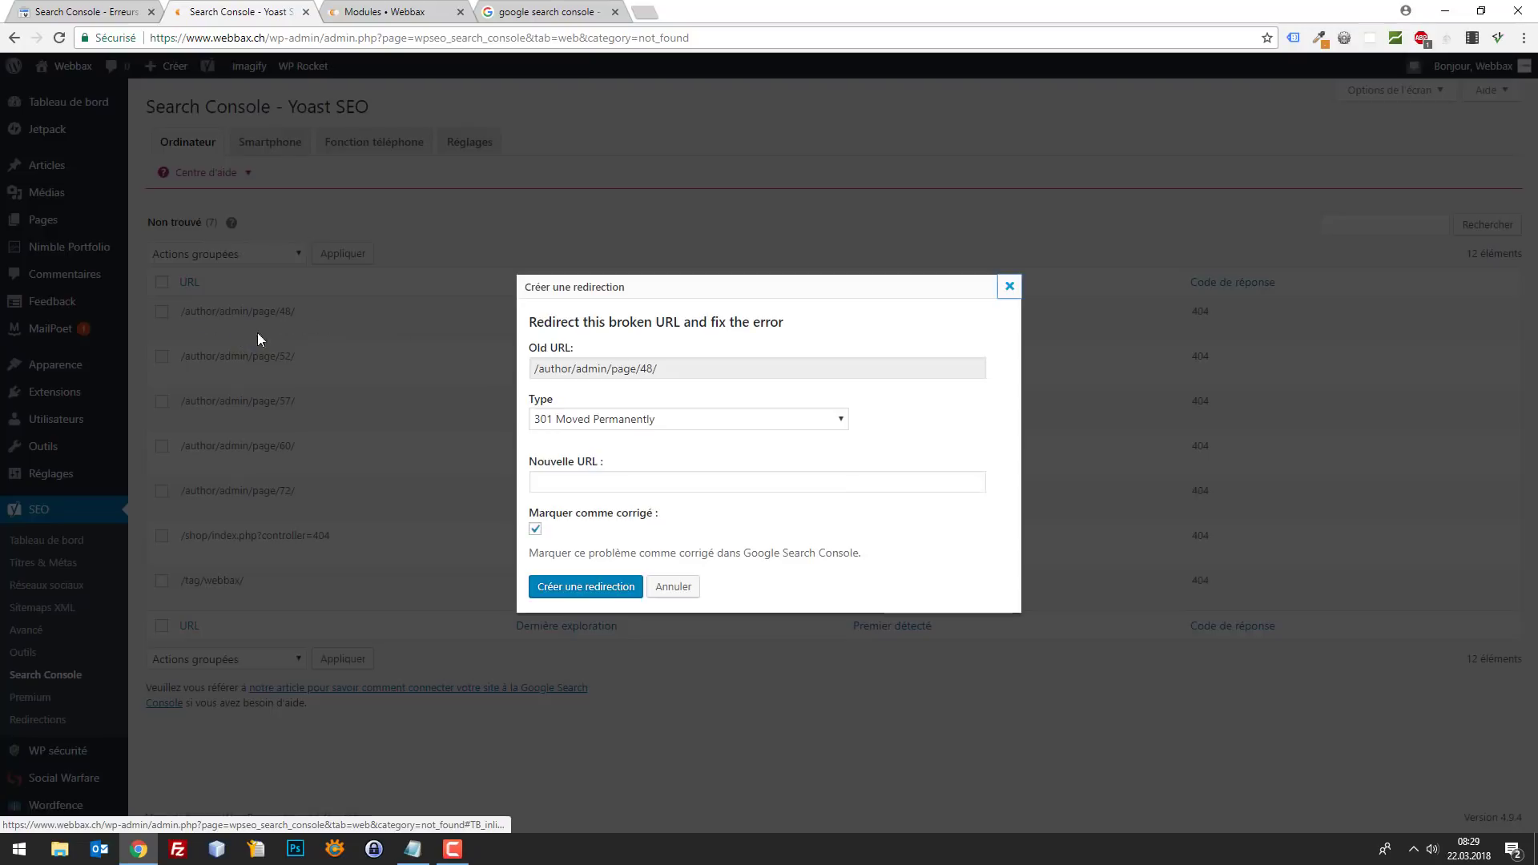
pyautogui.click(587, 481)
pyautogui.write('https://www.webbax.ch/blog')
pyautogui.click(601, 587)
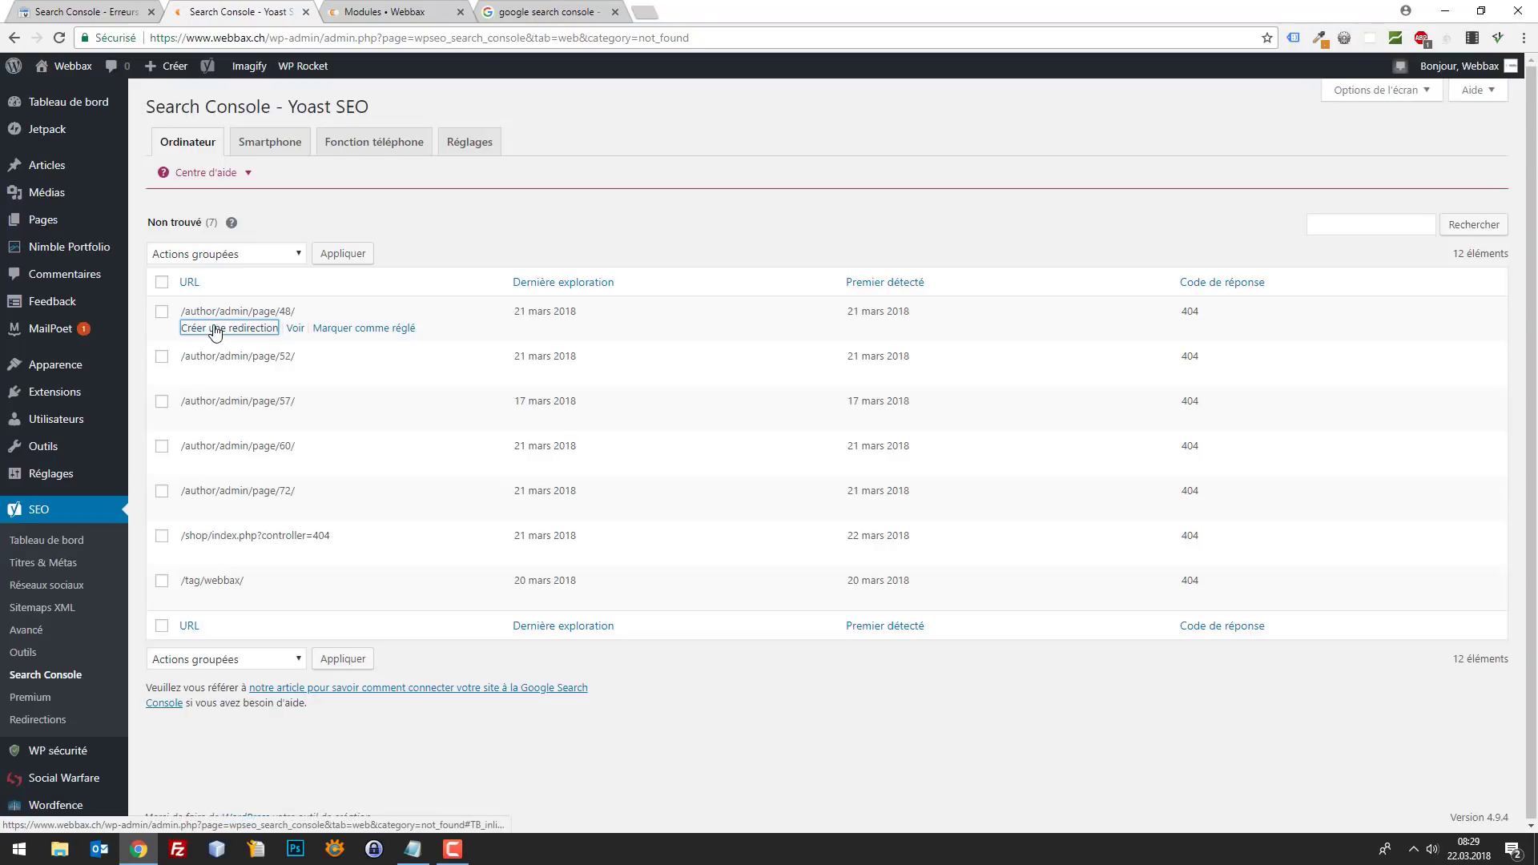
pyautogui.click(216, 331)
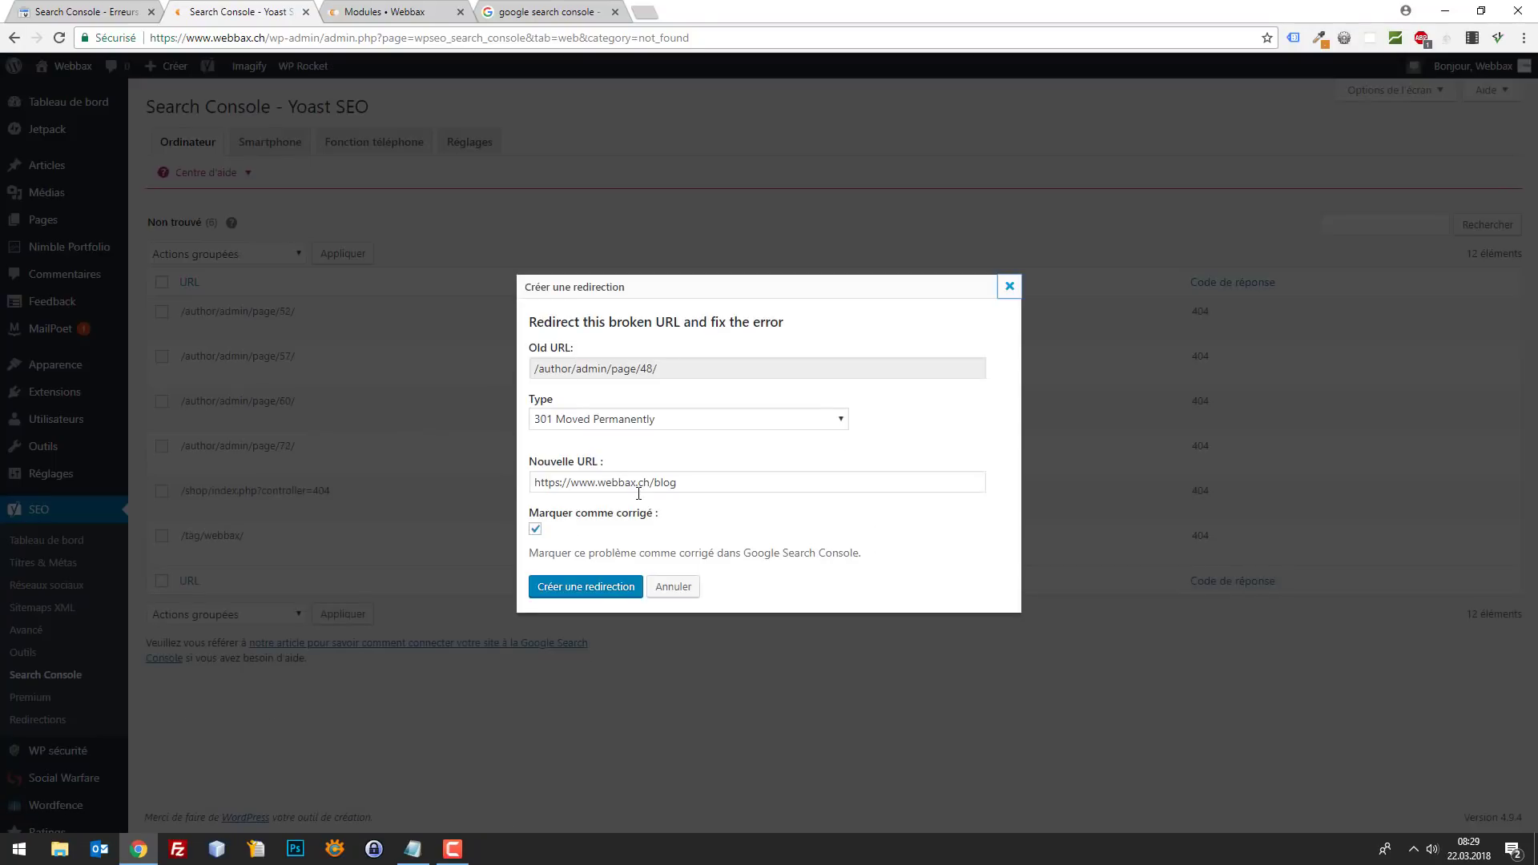
pyautogui.click(607, 589)
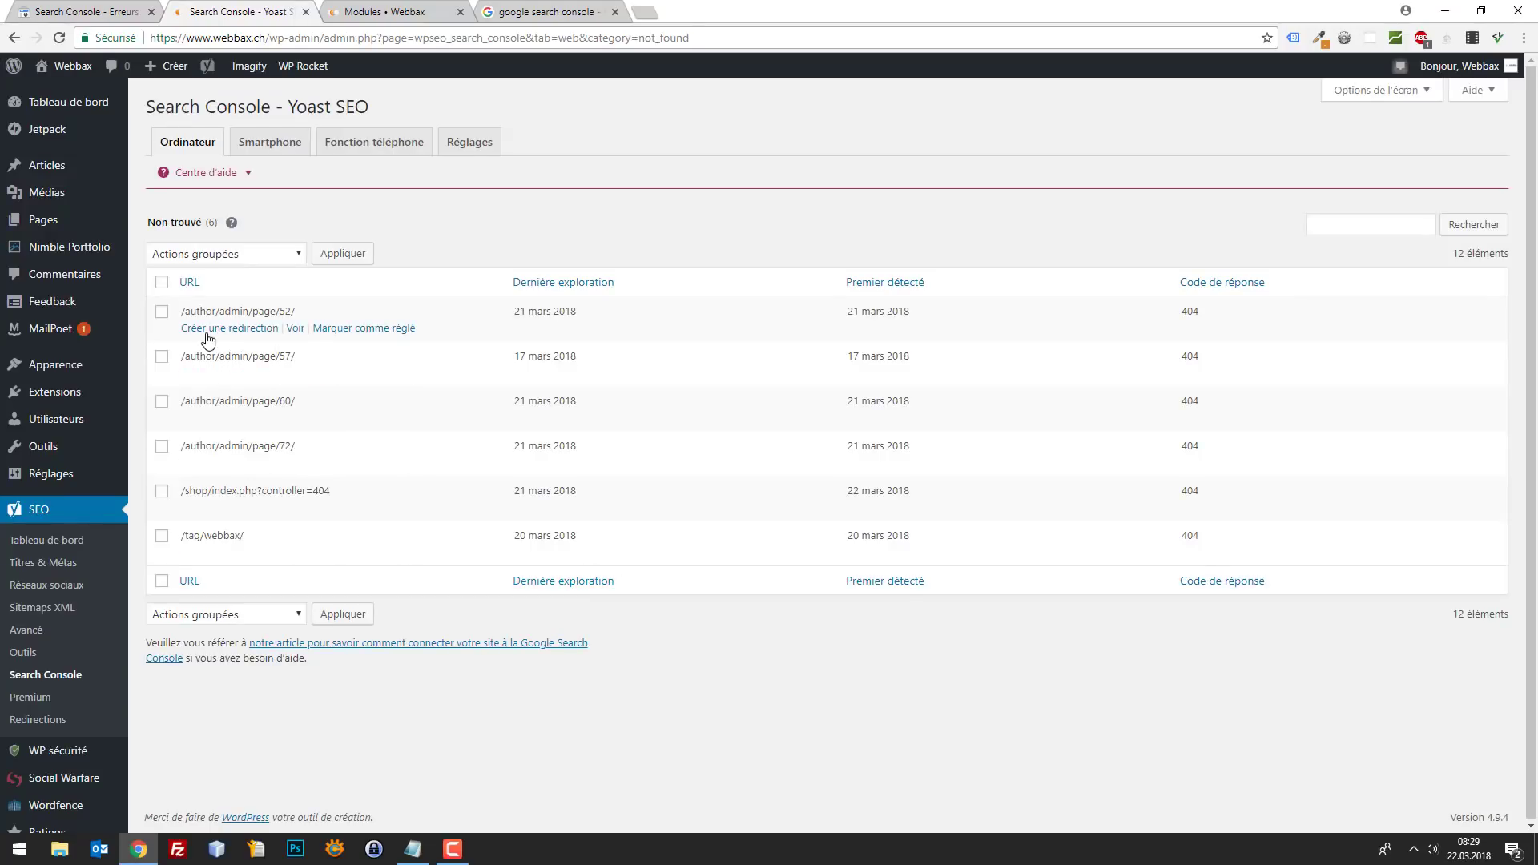
pyautogui.click(211, 331)
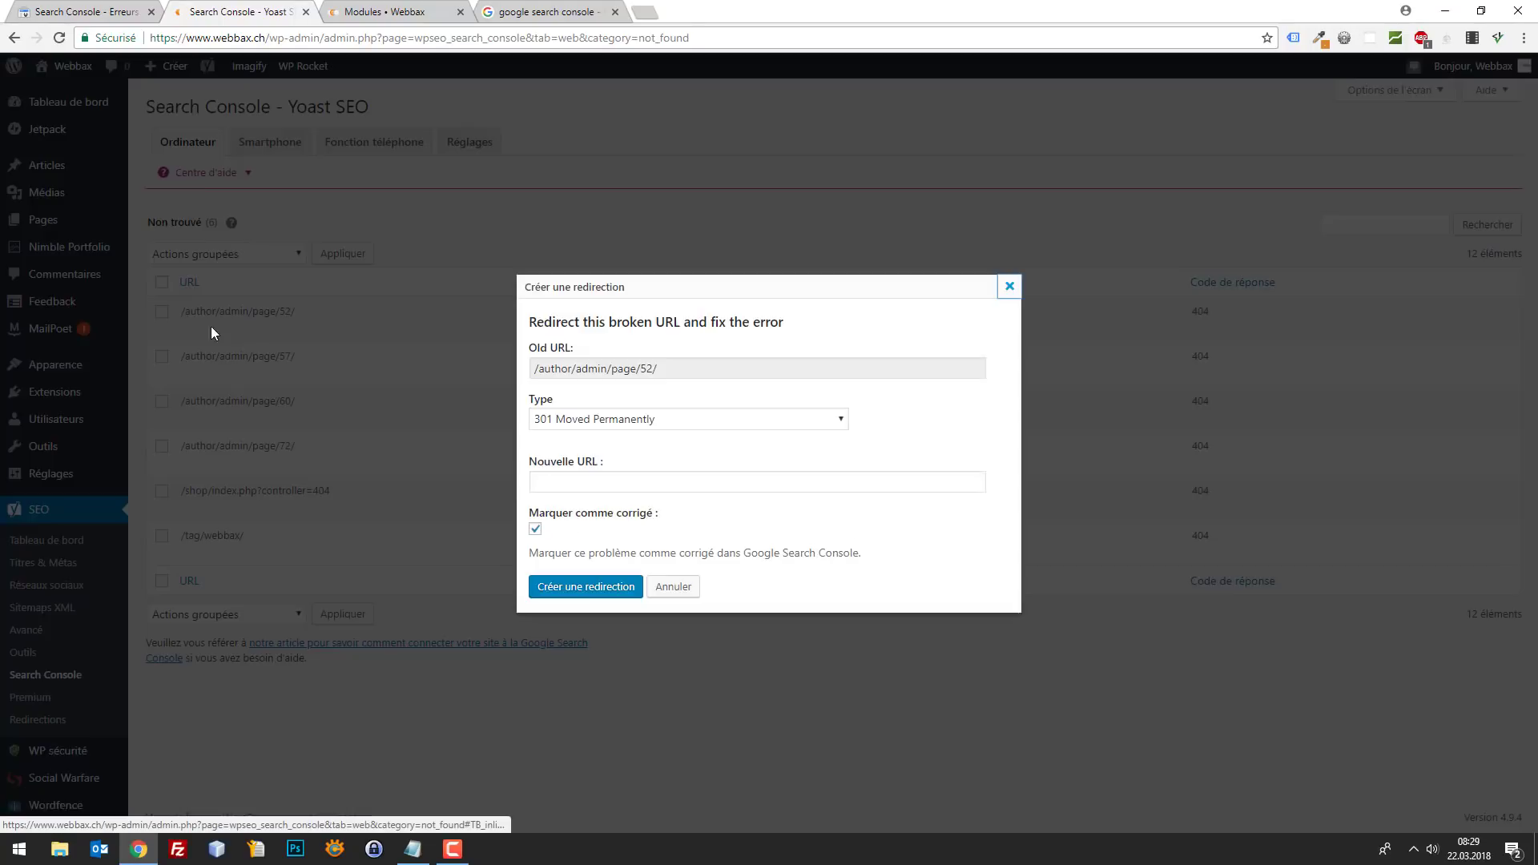
pyautogui.click(565, 482)
pyautogui.click(593, 500)
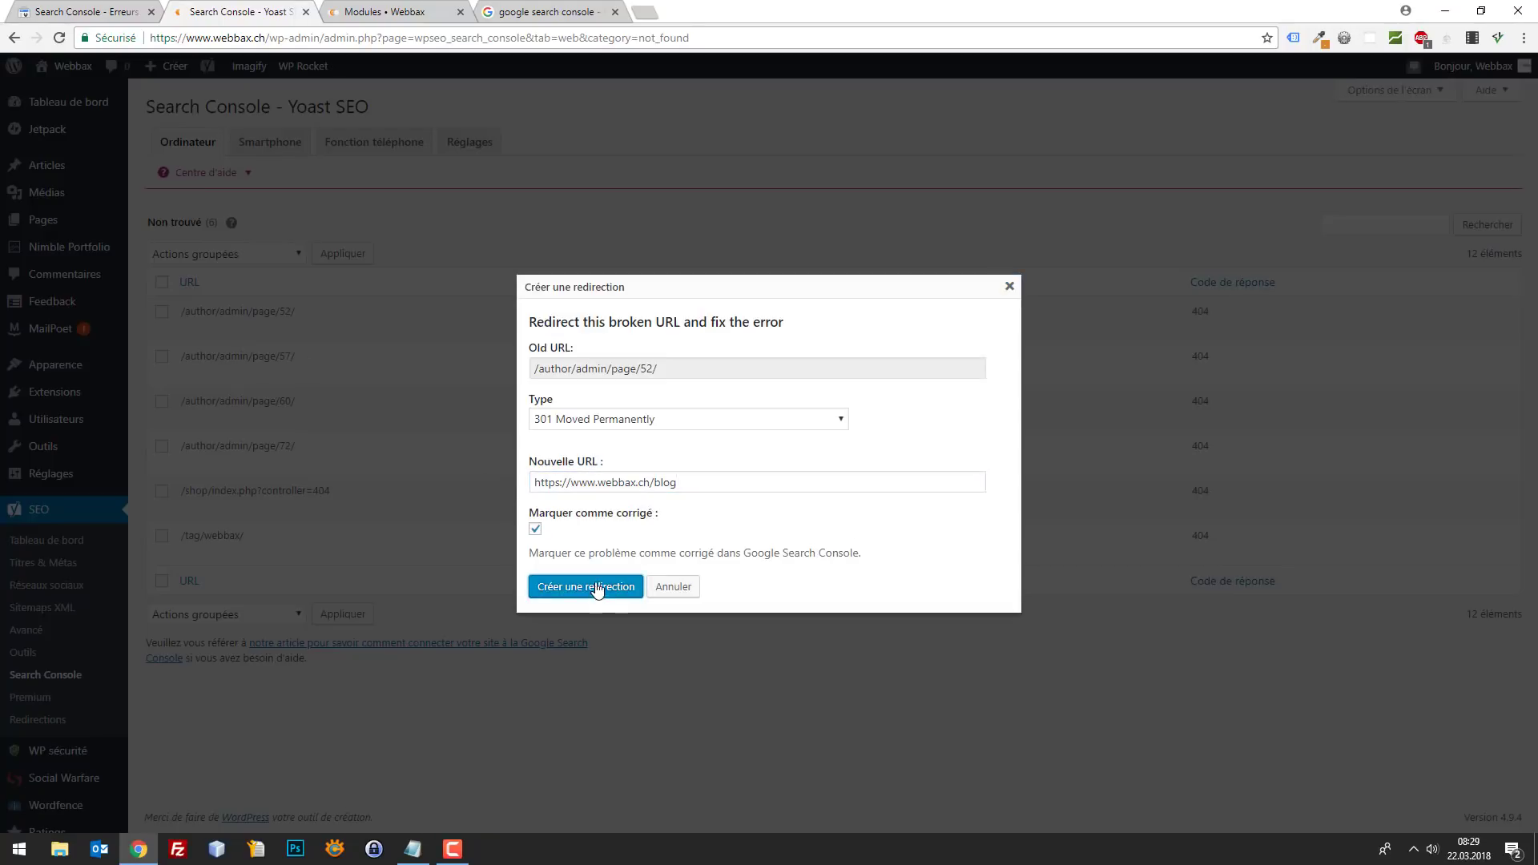
pyautogui.click(445, 497)
pyautogui.click(240, 330)
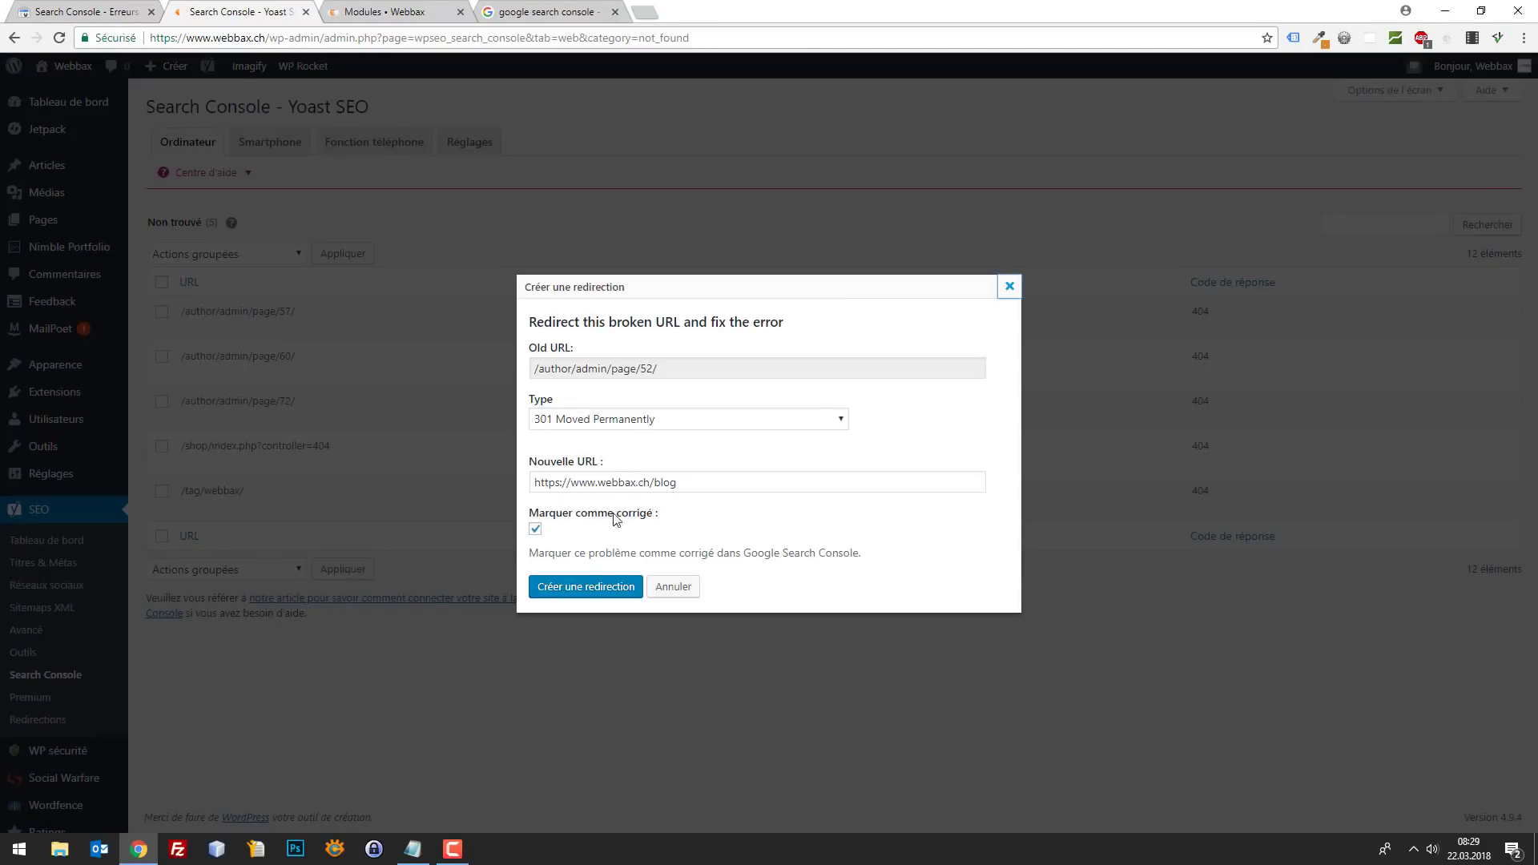
pyautogui.click(611, 587)
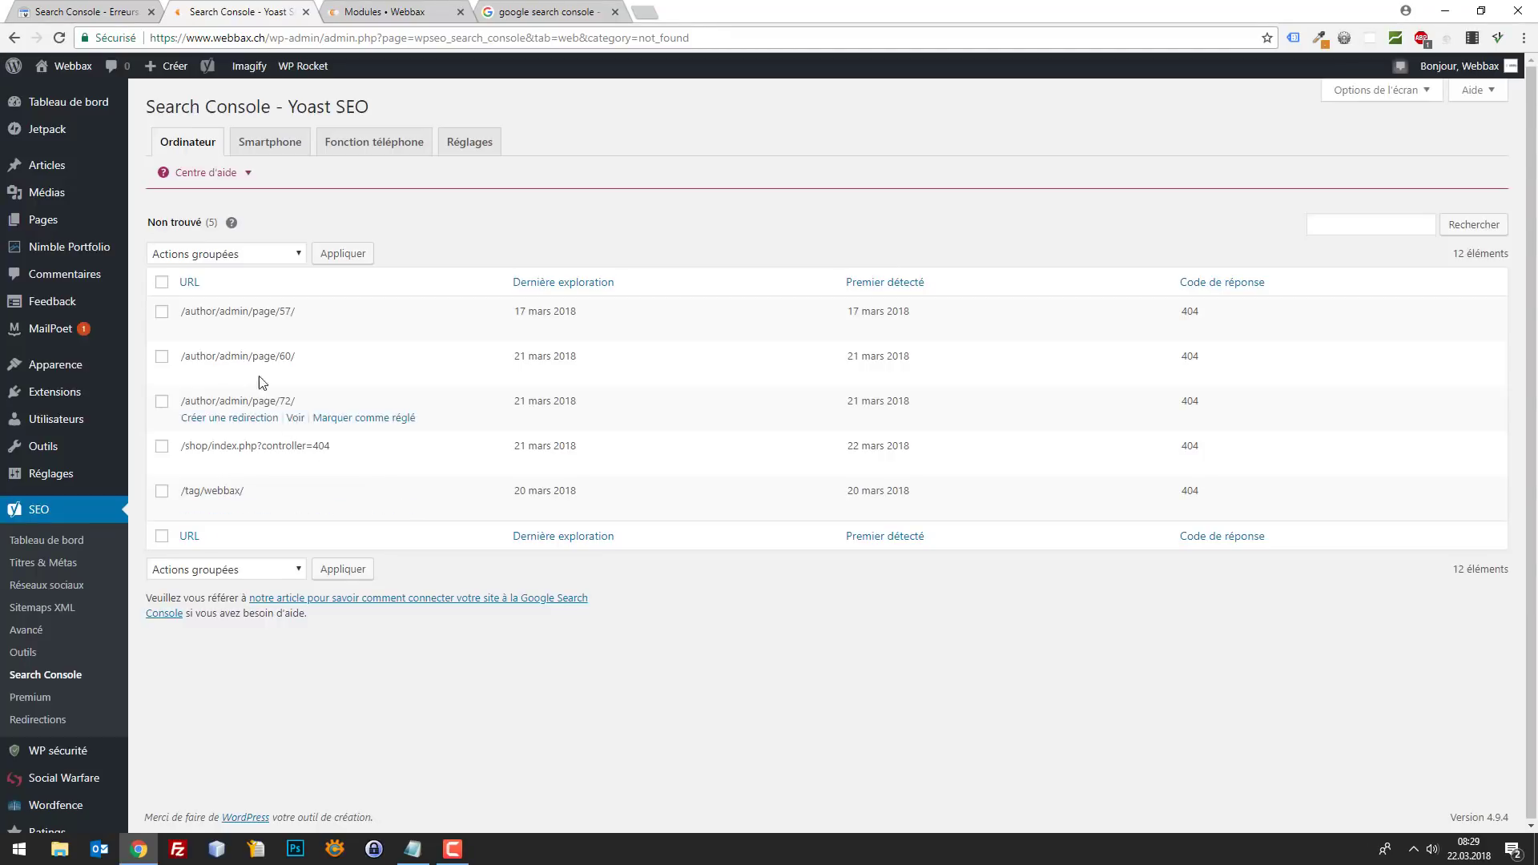
pyautogui.click(229, 327)
pyautogui.click(616, 485)
pyautogui.click(565, 509)
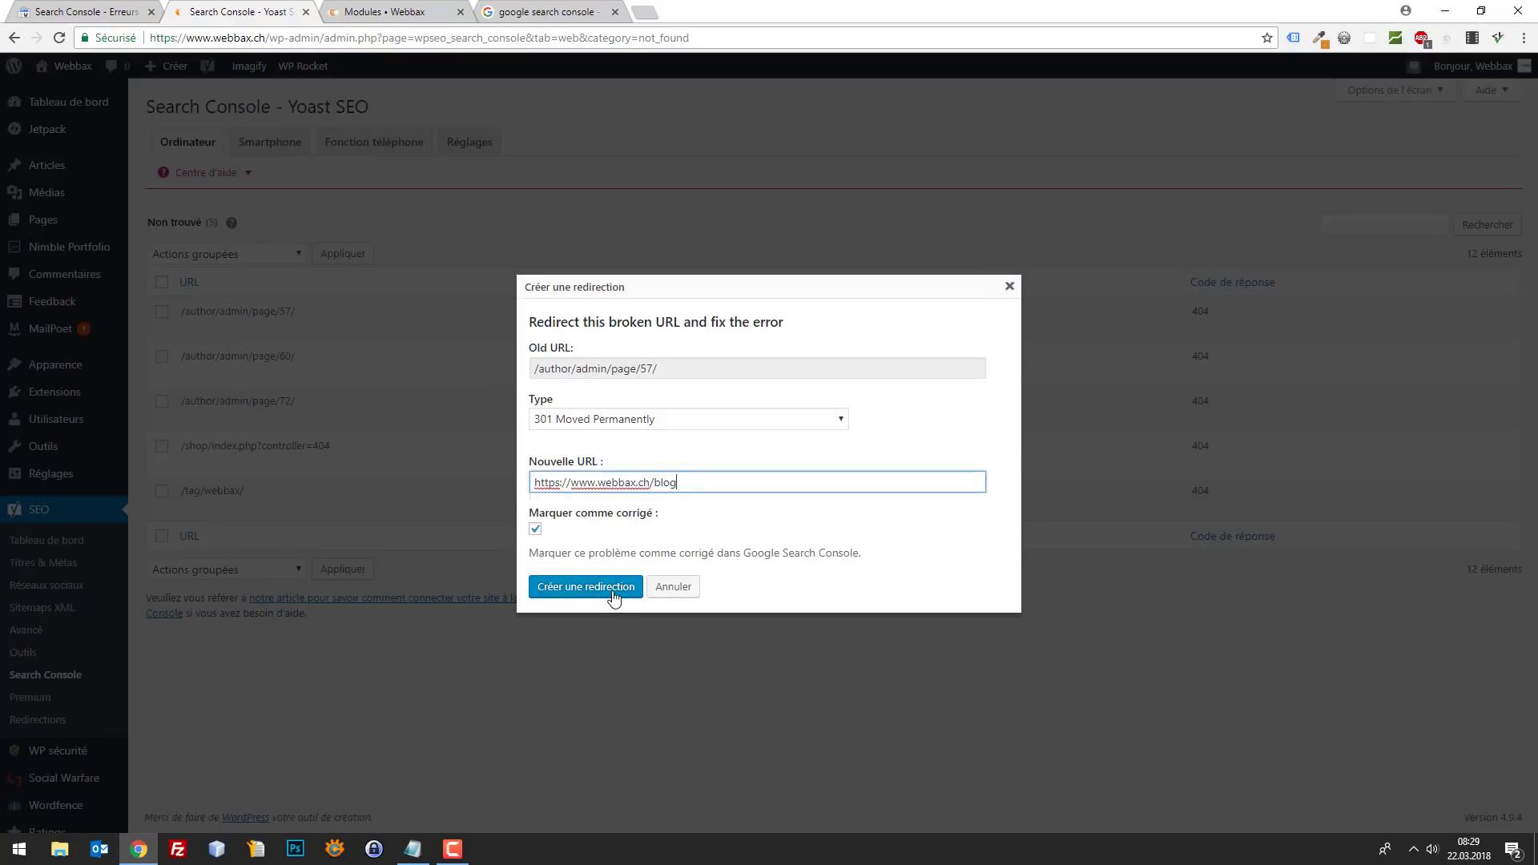
pyautogui.click(615, 593)
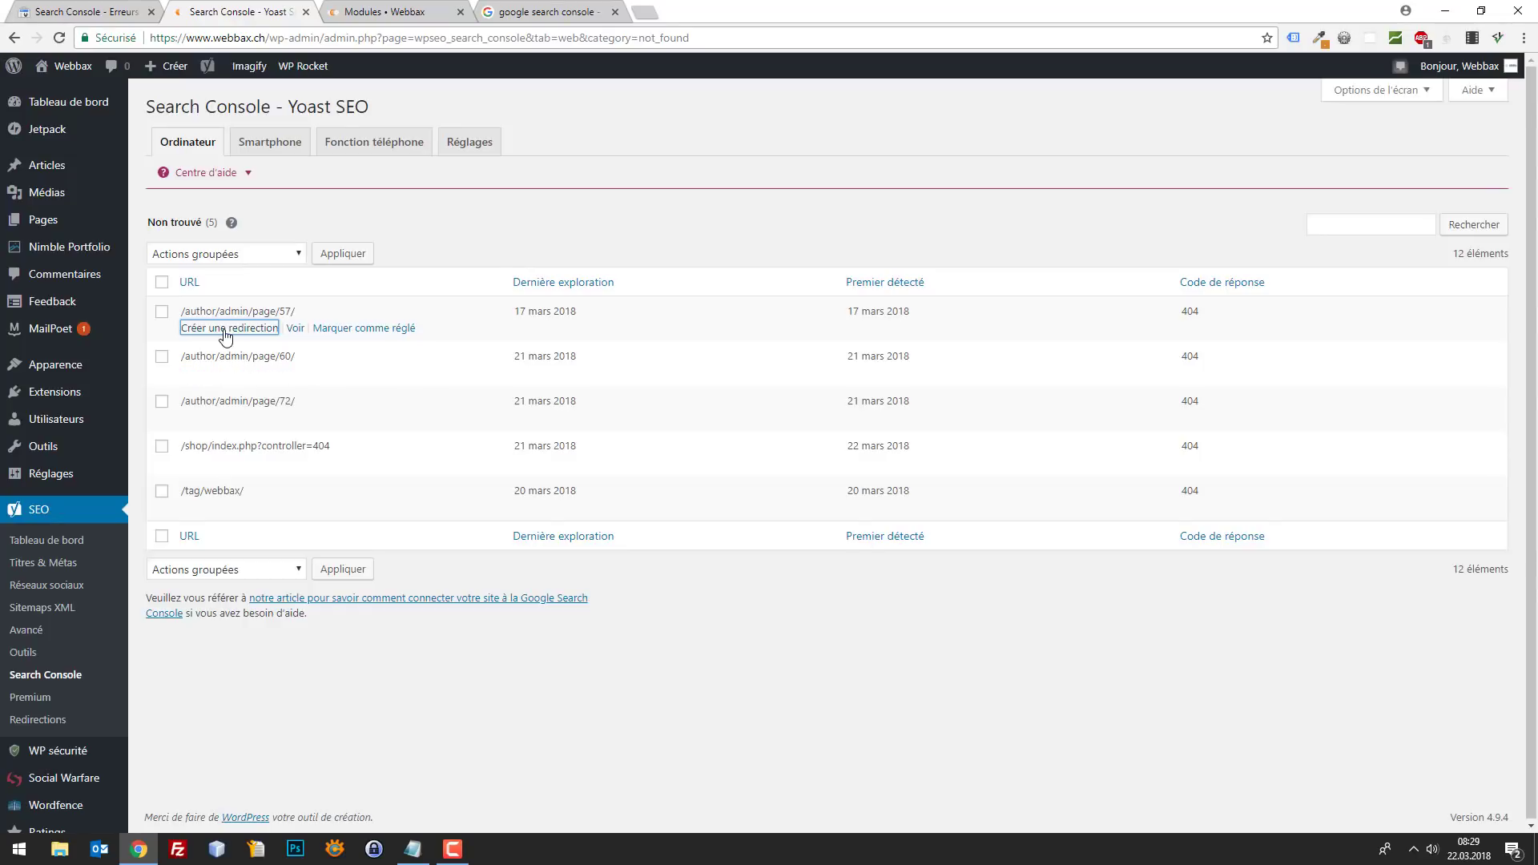
pyautogui.click(253, 373)
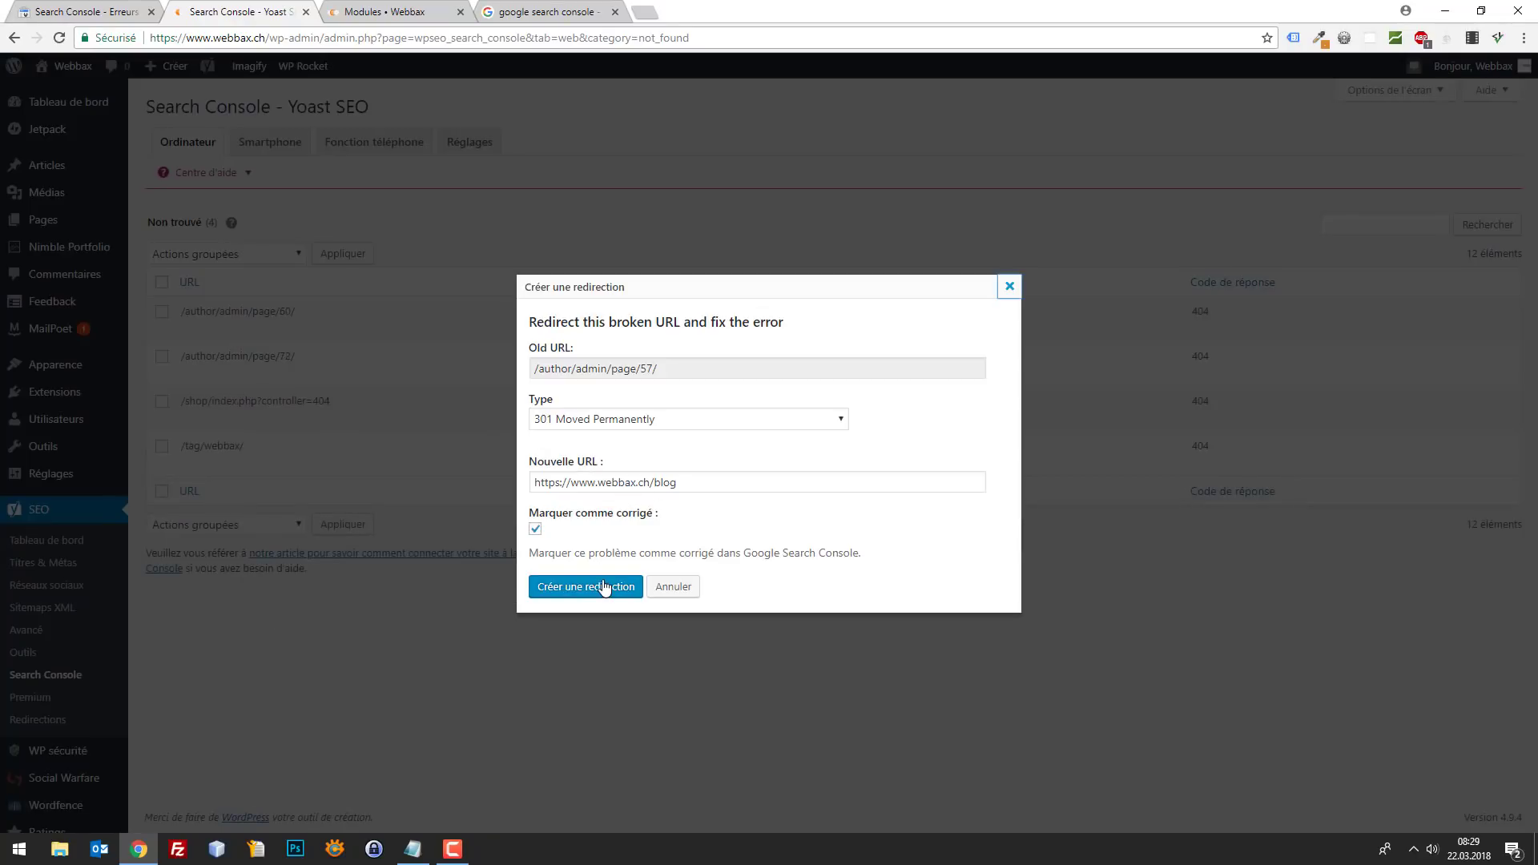
pyautogui.click(252, 366)
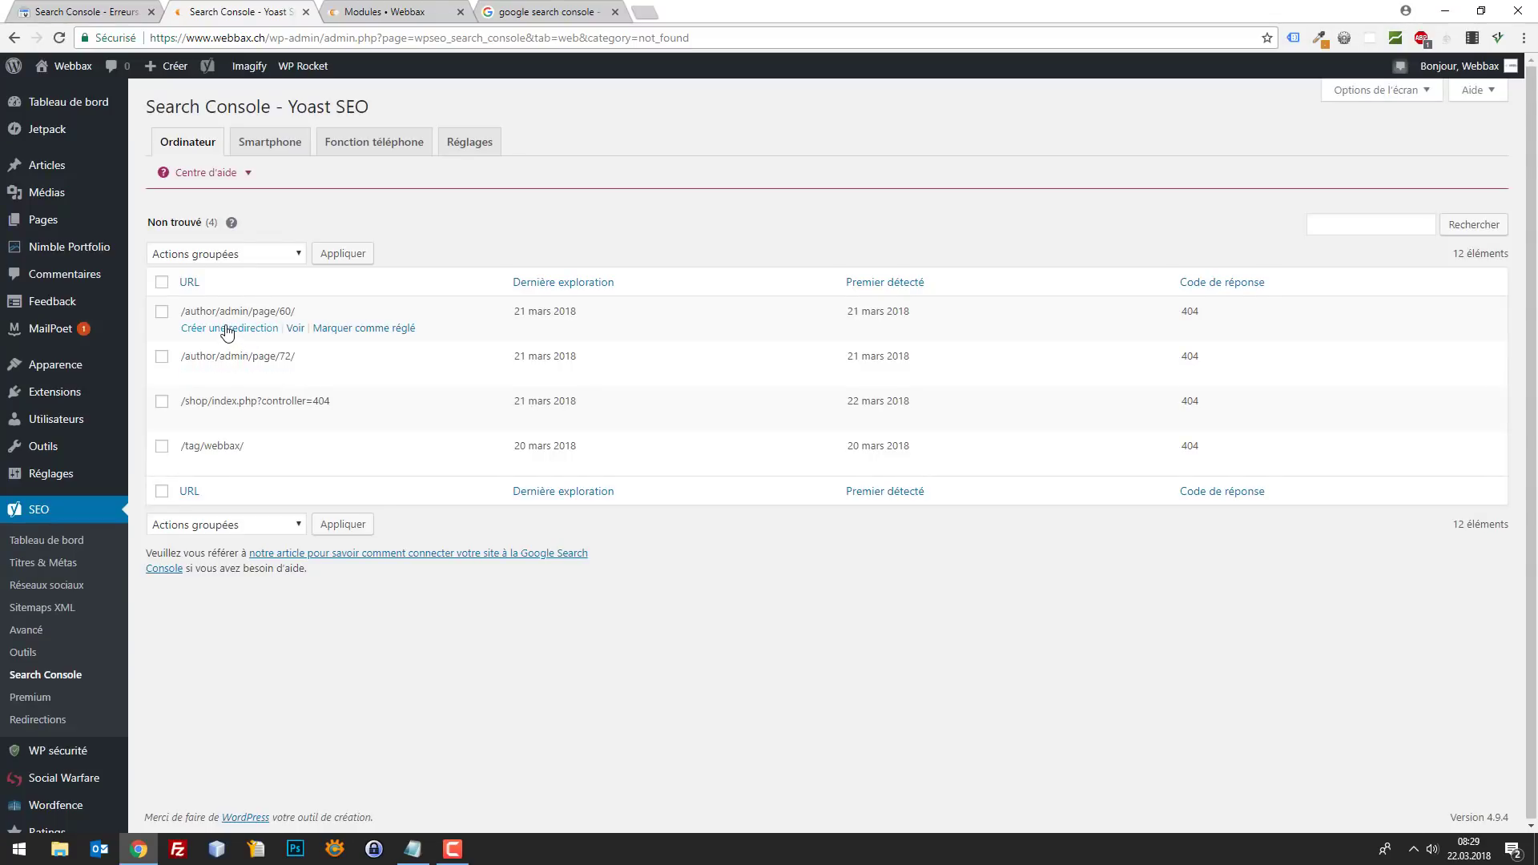
pyautogui.click(228, 330)
pyautogui.click(629, 484)
pyautogui.write('https://www.webbax.ch/blog')
pyautogui.click(610, 578)
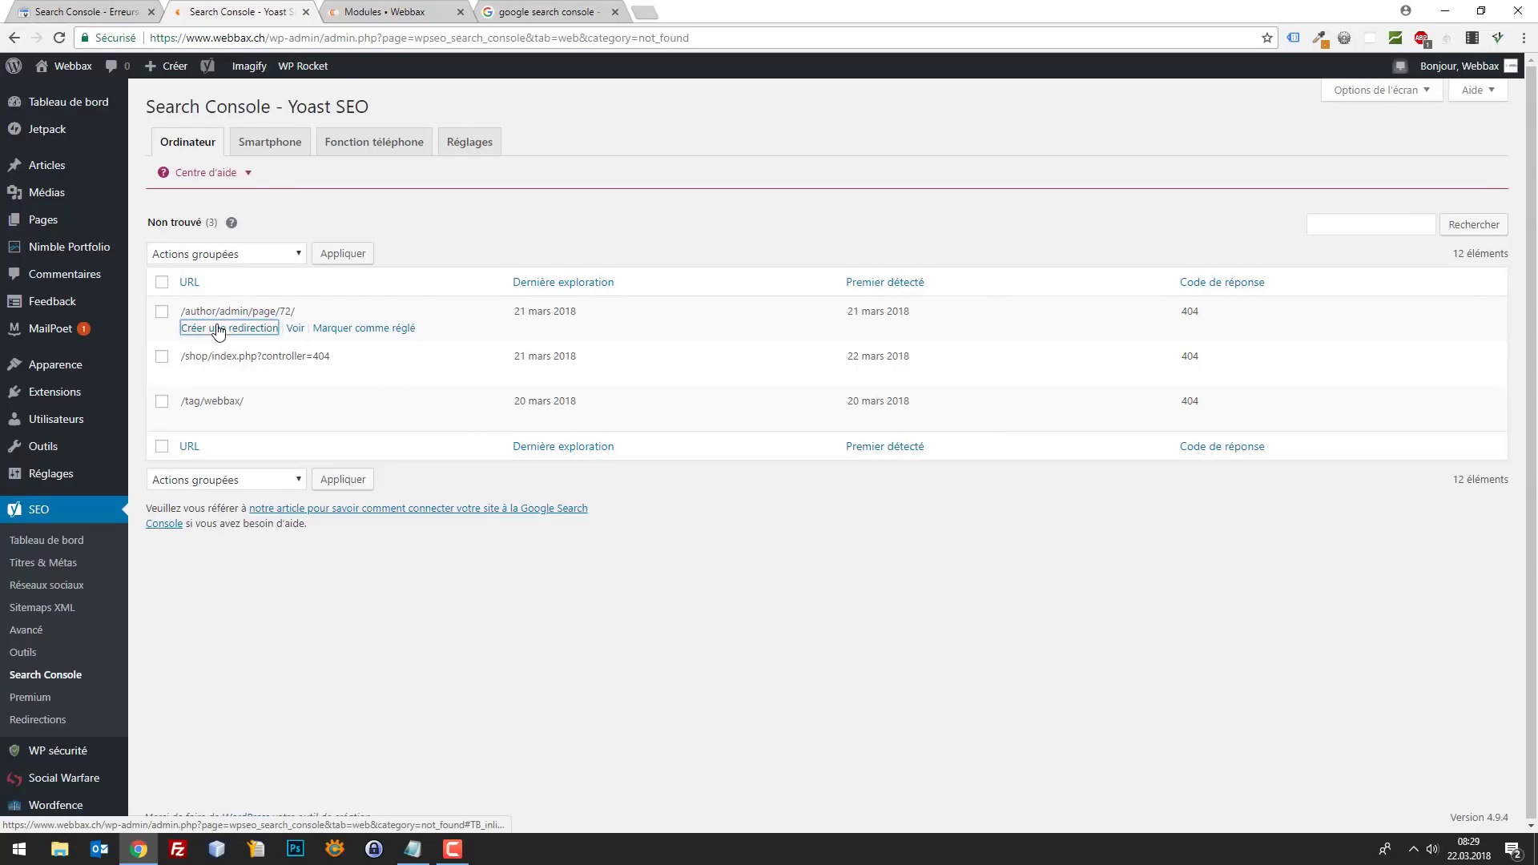
pyautogui.click(224, 331)
pyautogui.click(539, 482)
pyautogui.write('https://www.webbax.ch/blog')
pyautogui.click(597, 587)
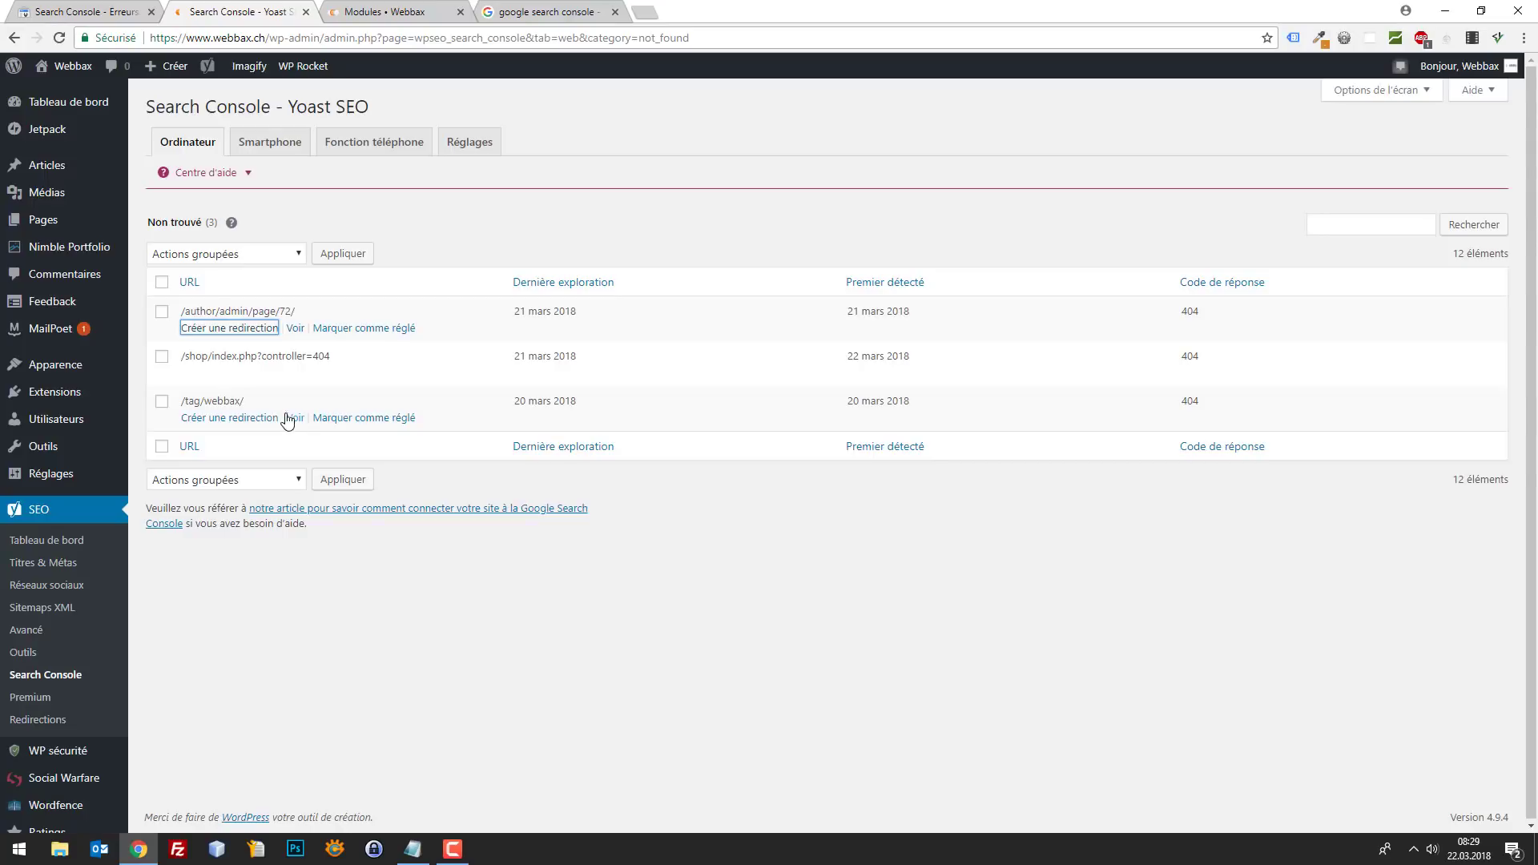
pyautogui.click(199, 374)
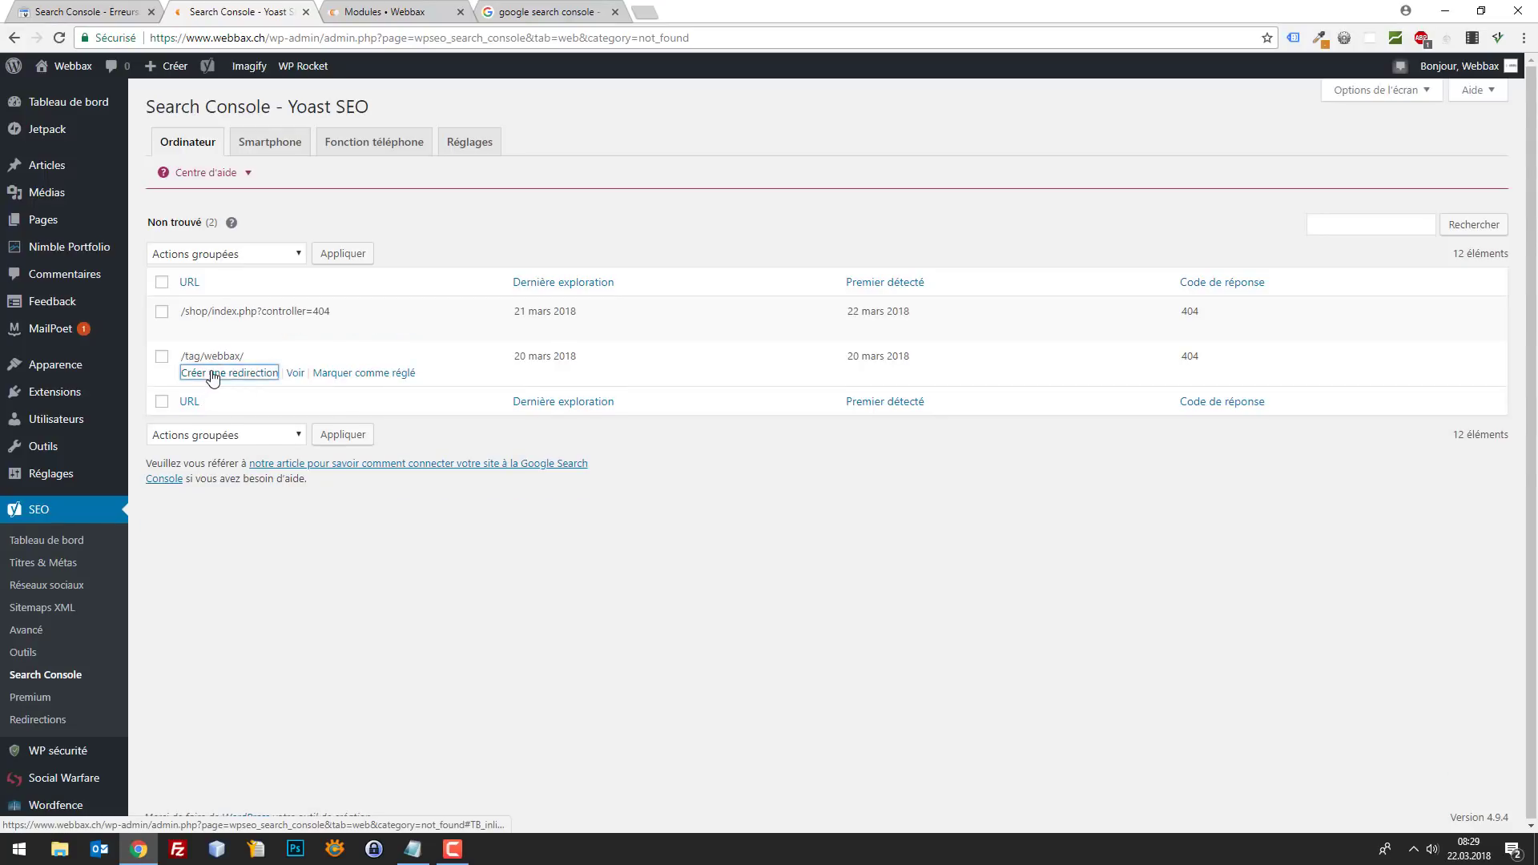
pyautogui.click(583, 481)
pyautogui.write('https://www.webbax.ch/blog')
pyautogui.click(593, 592)
# Mark the /shop/index.php?controller=404 error as fixed without a redirect, and reload the crawl errors report in Google Search Console.
pyautogui.moveTo(326, 329)
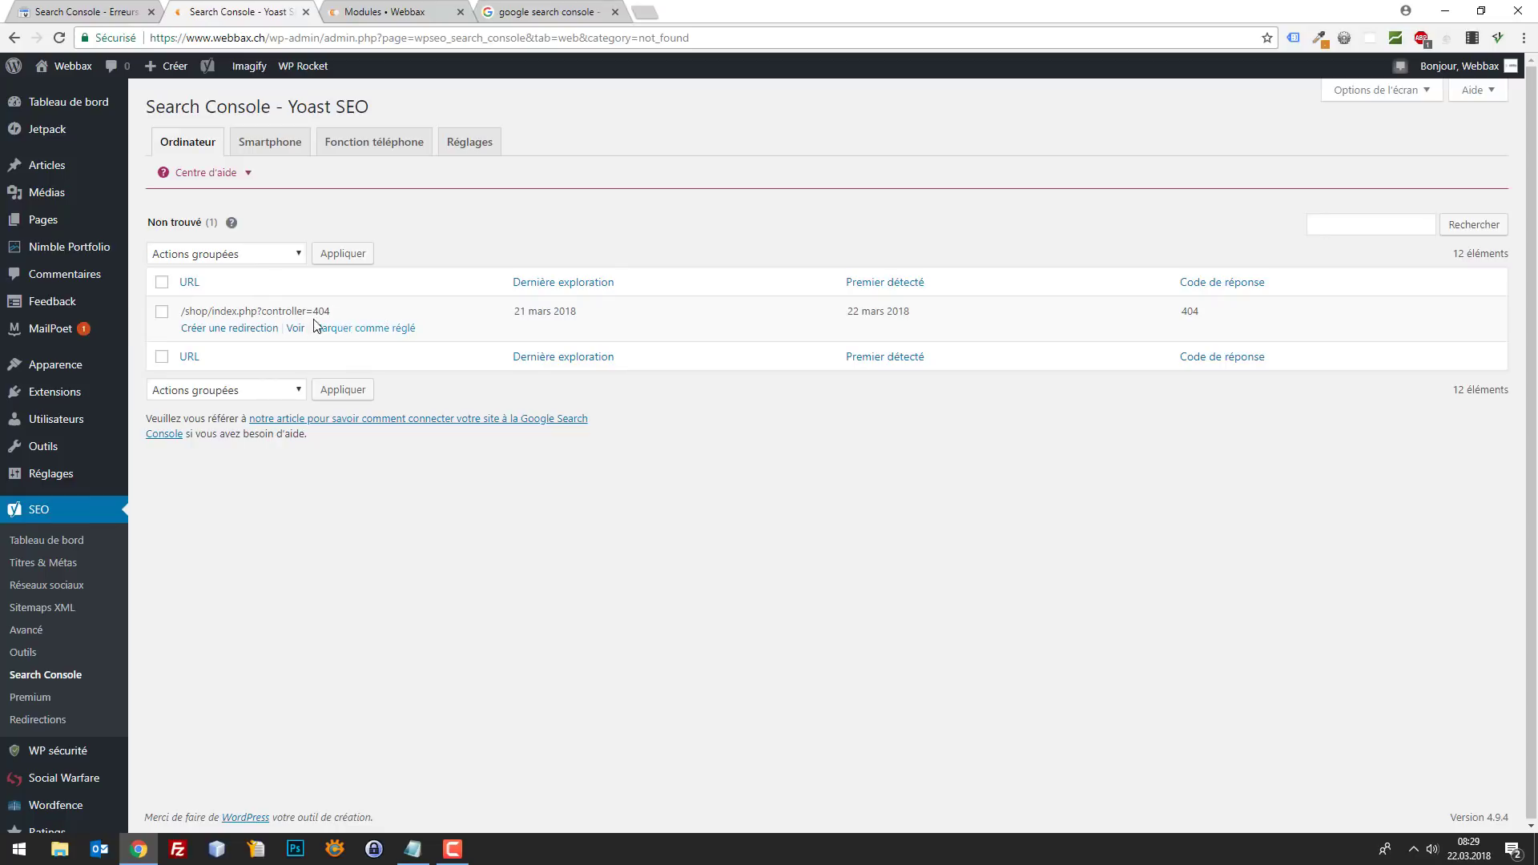
pyautogui.click(358, 330)
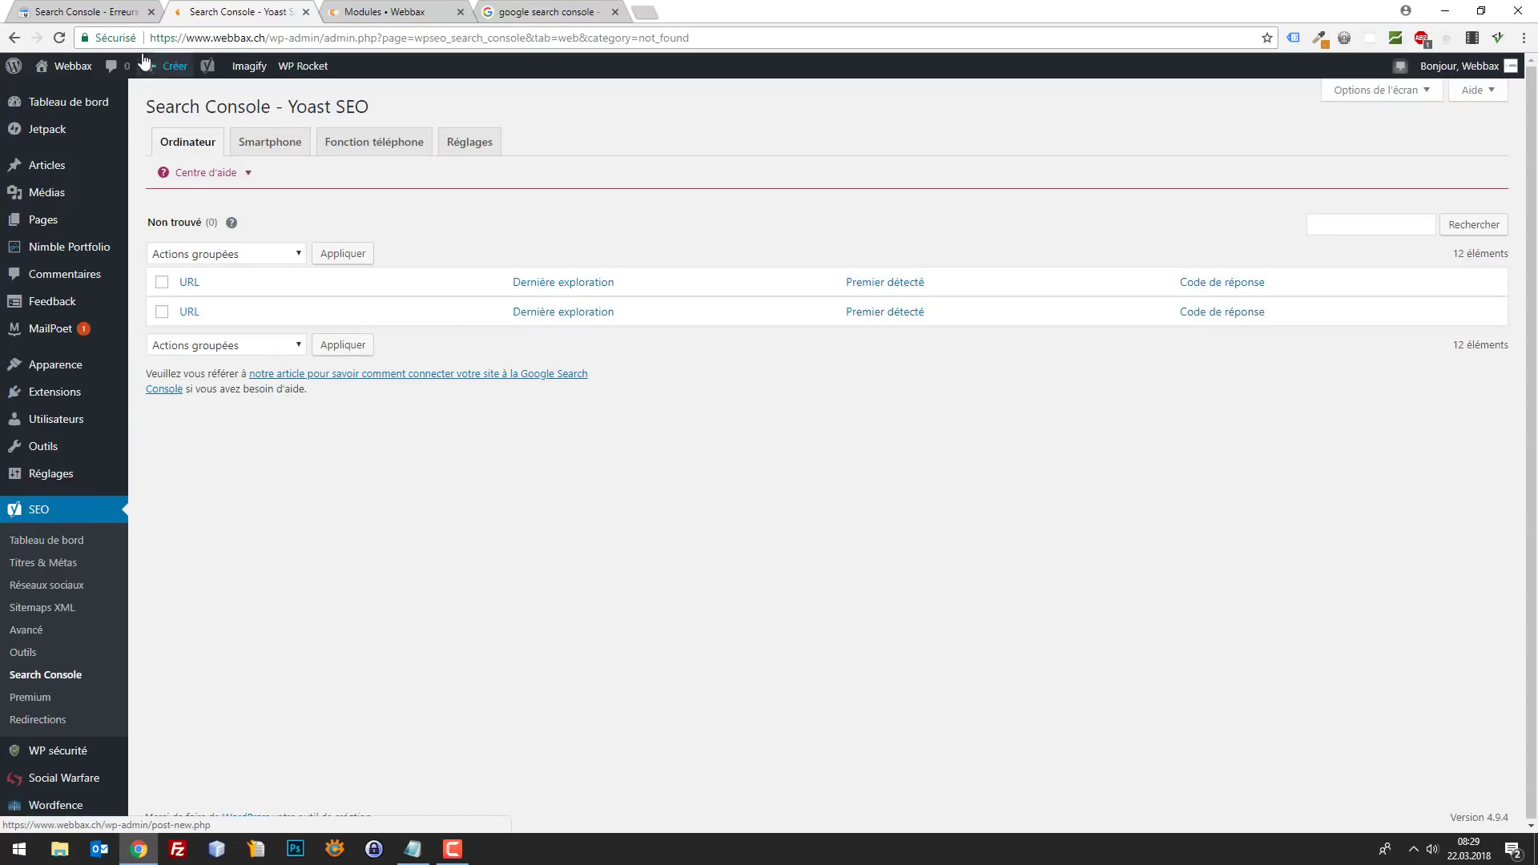
pyautogui.click(88, 11)
pyautogui.press('F5')
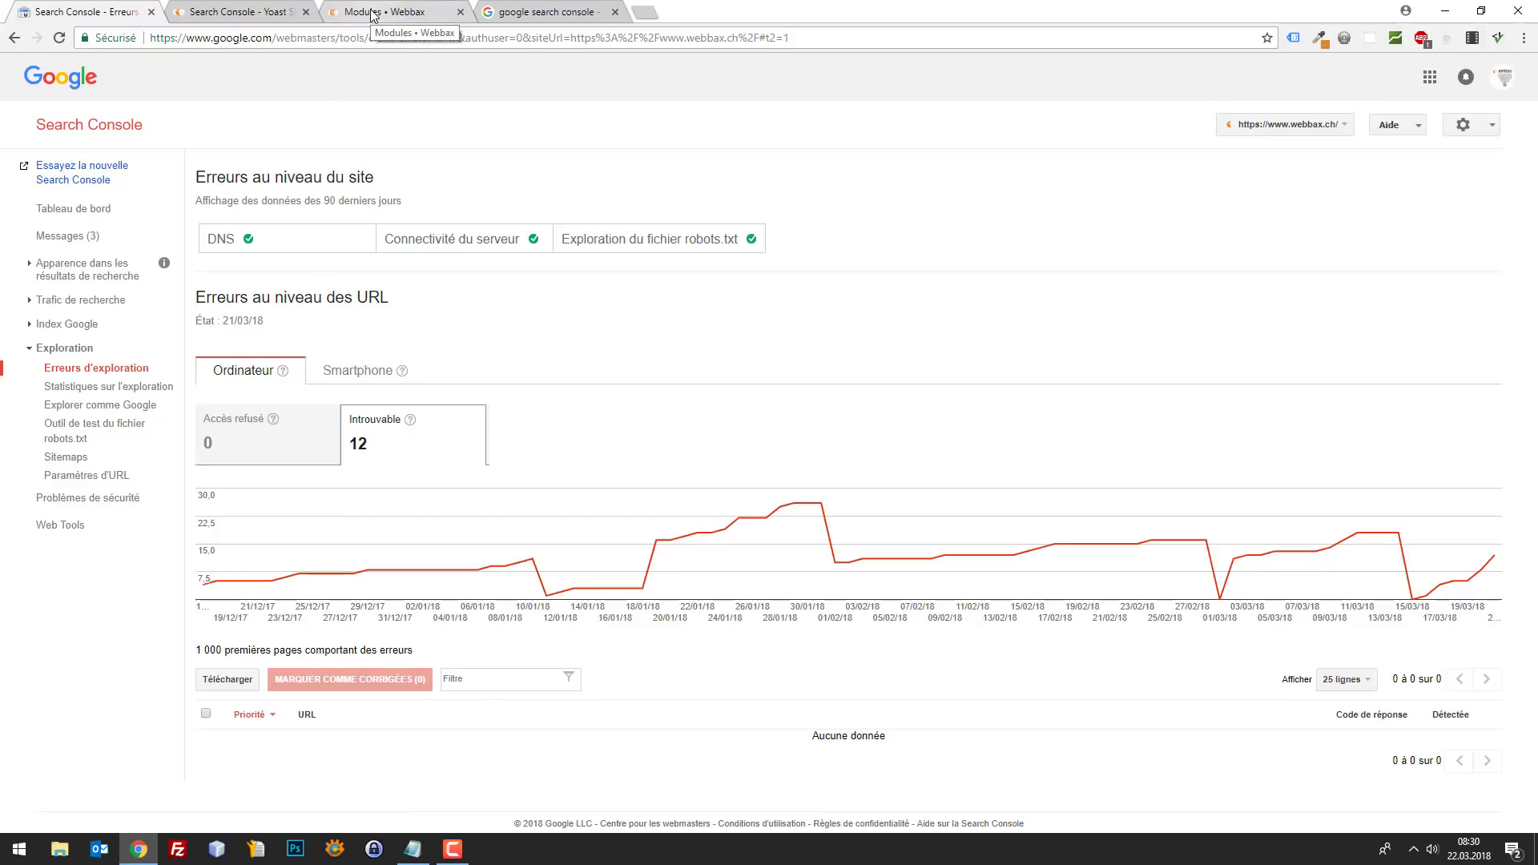
pyautogui.click(1330, 126)
pyautogui.write('web')
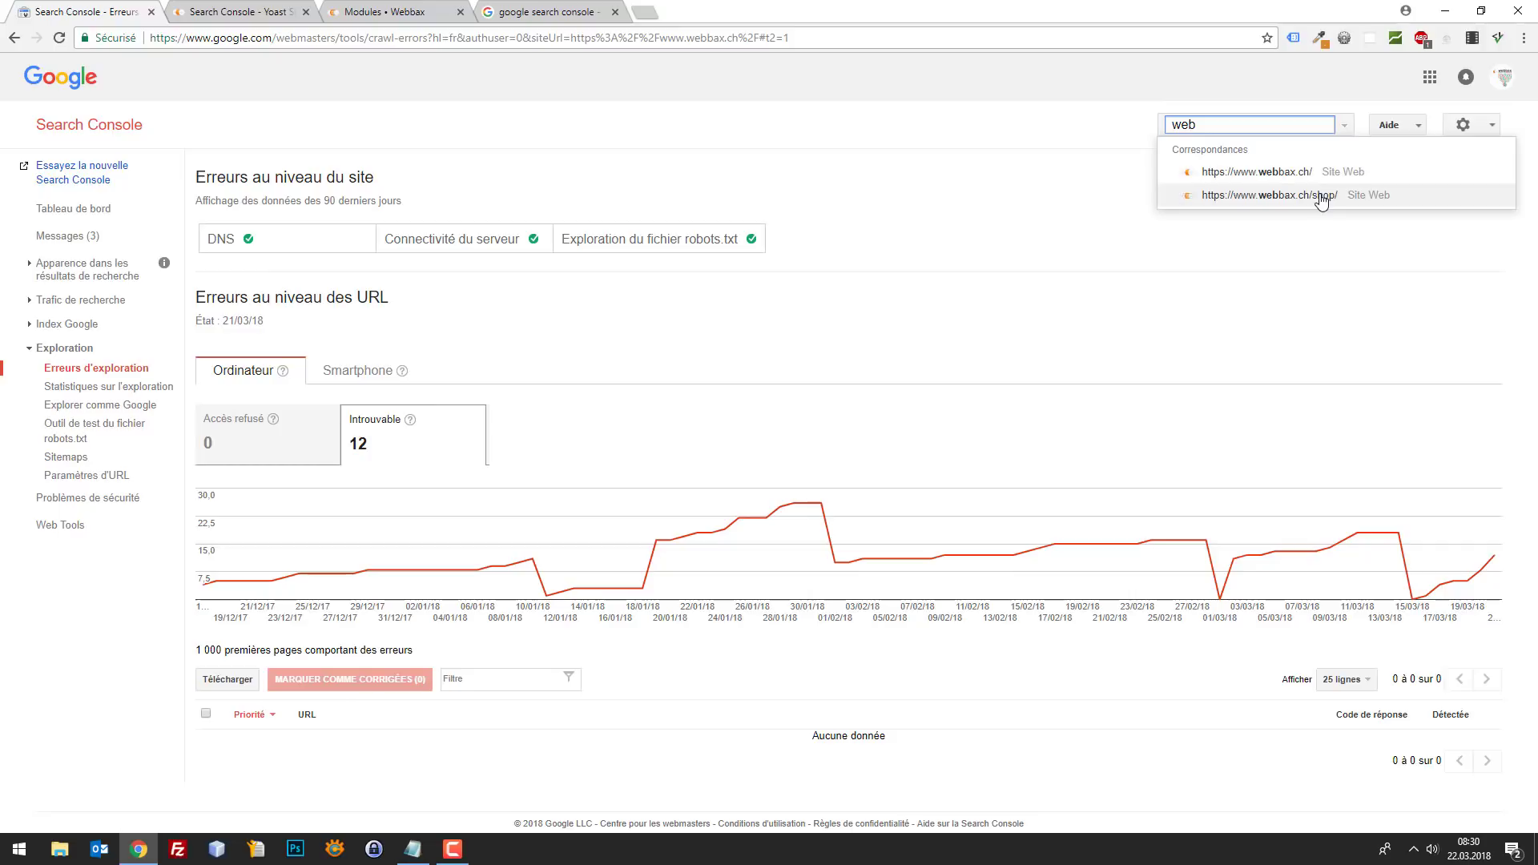
pyautogui.click(1318, 196)
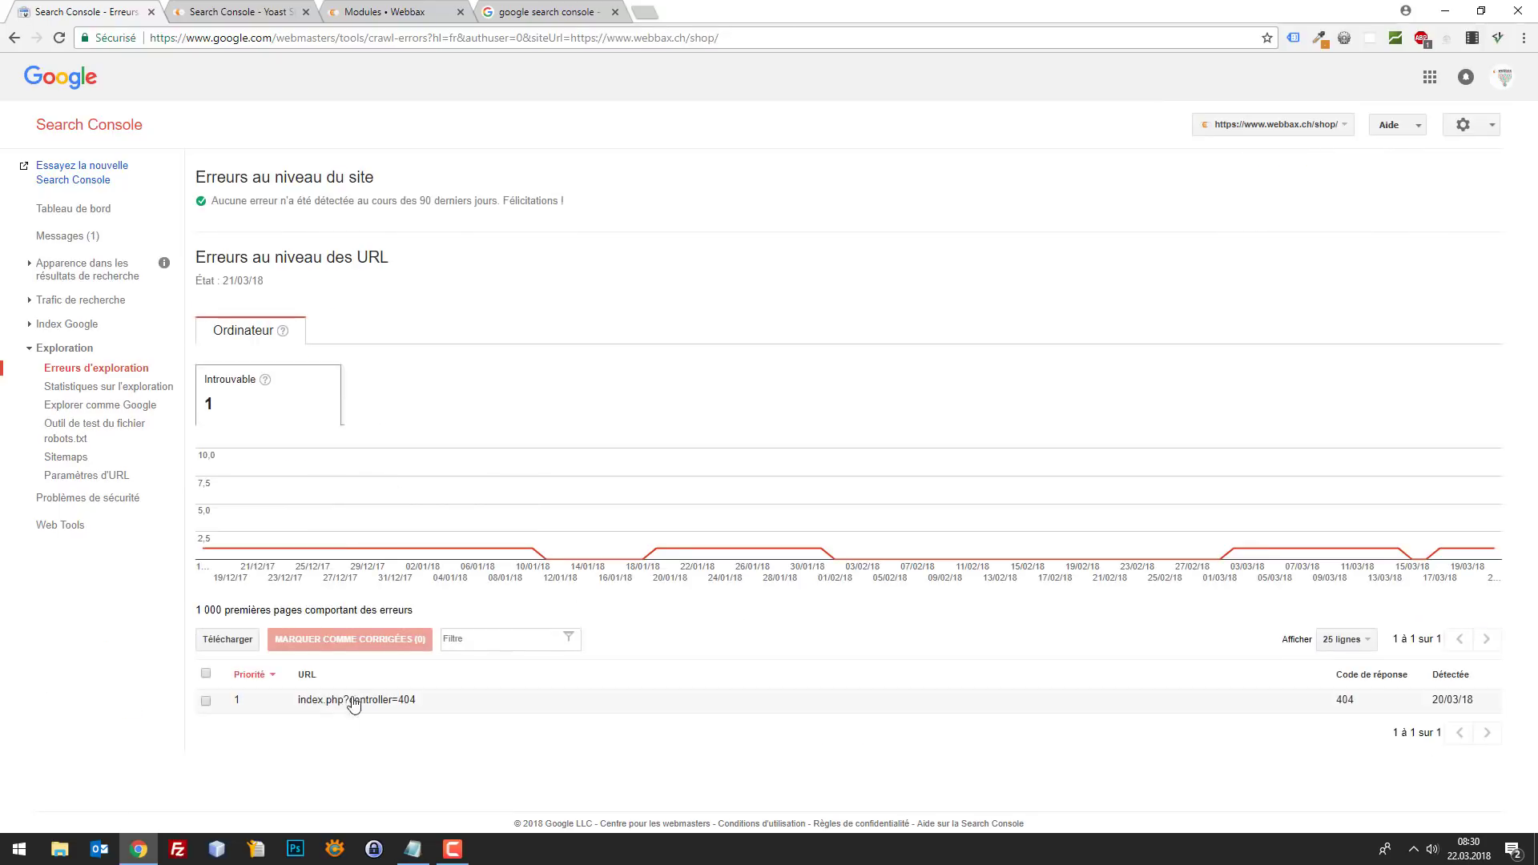
# Mark the index.php?controller=404 crawl error of the shop property as corrected.
pyautogui.click(206, 700)
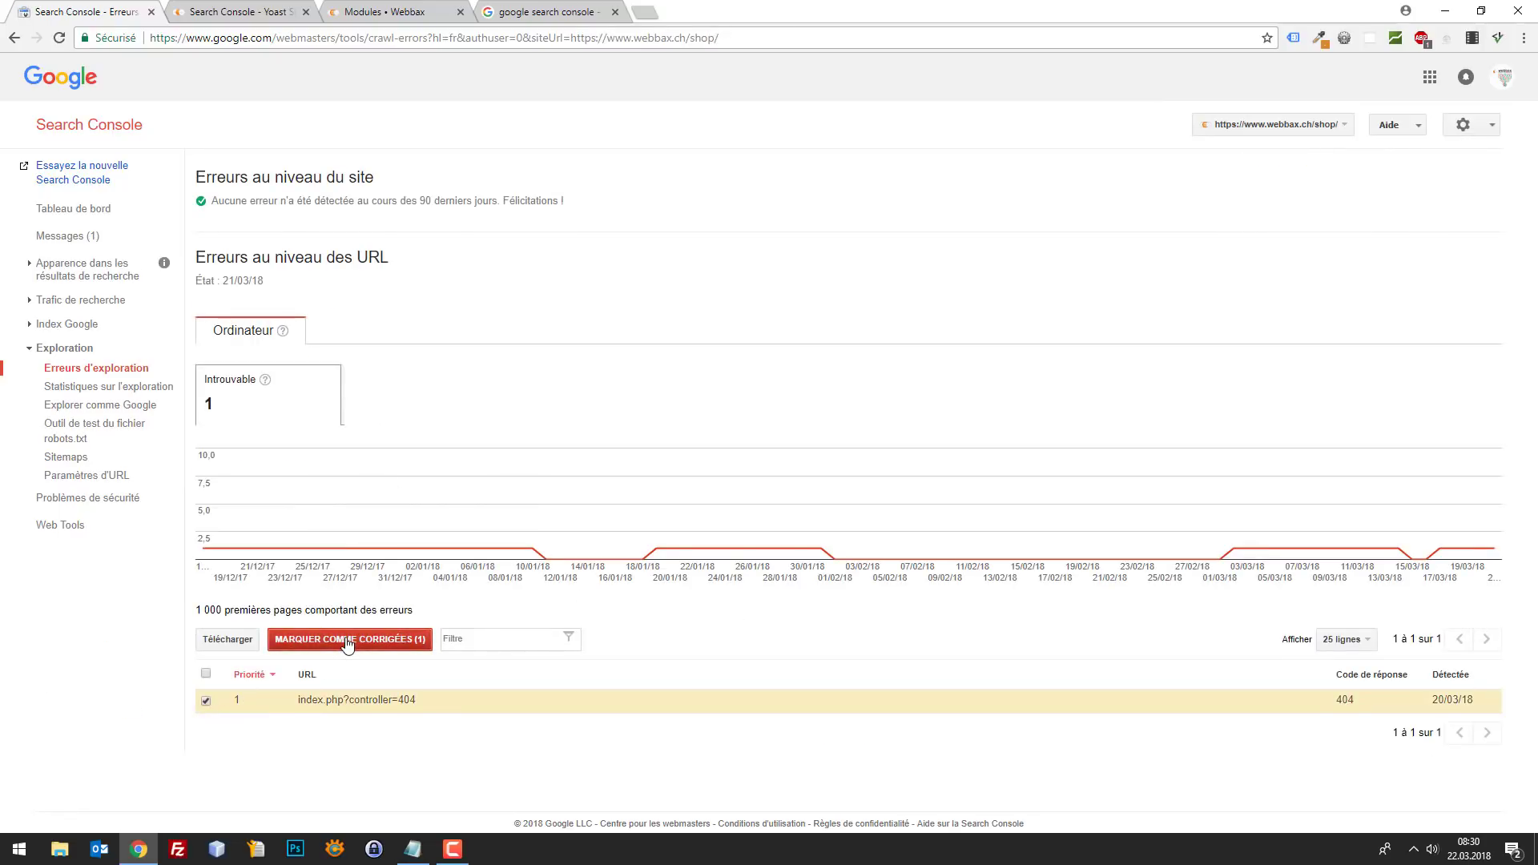
pyautogui.click(346, 640)
pyautogui.click(613, 484)
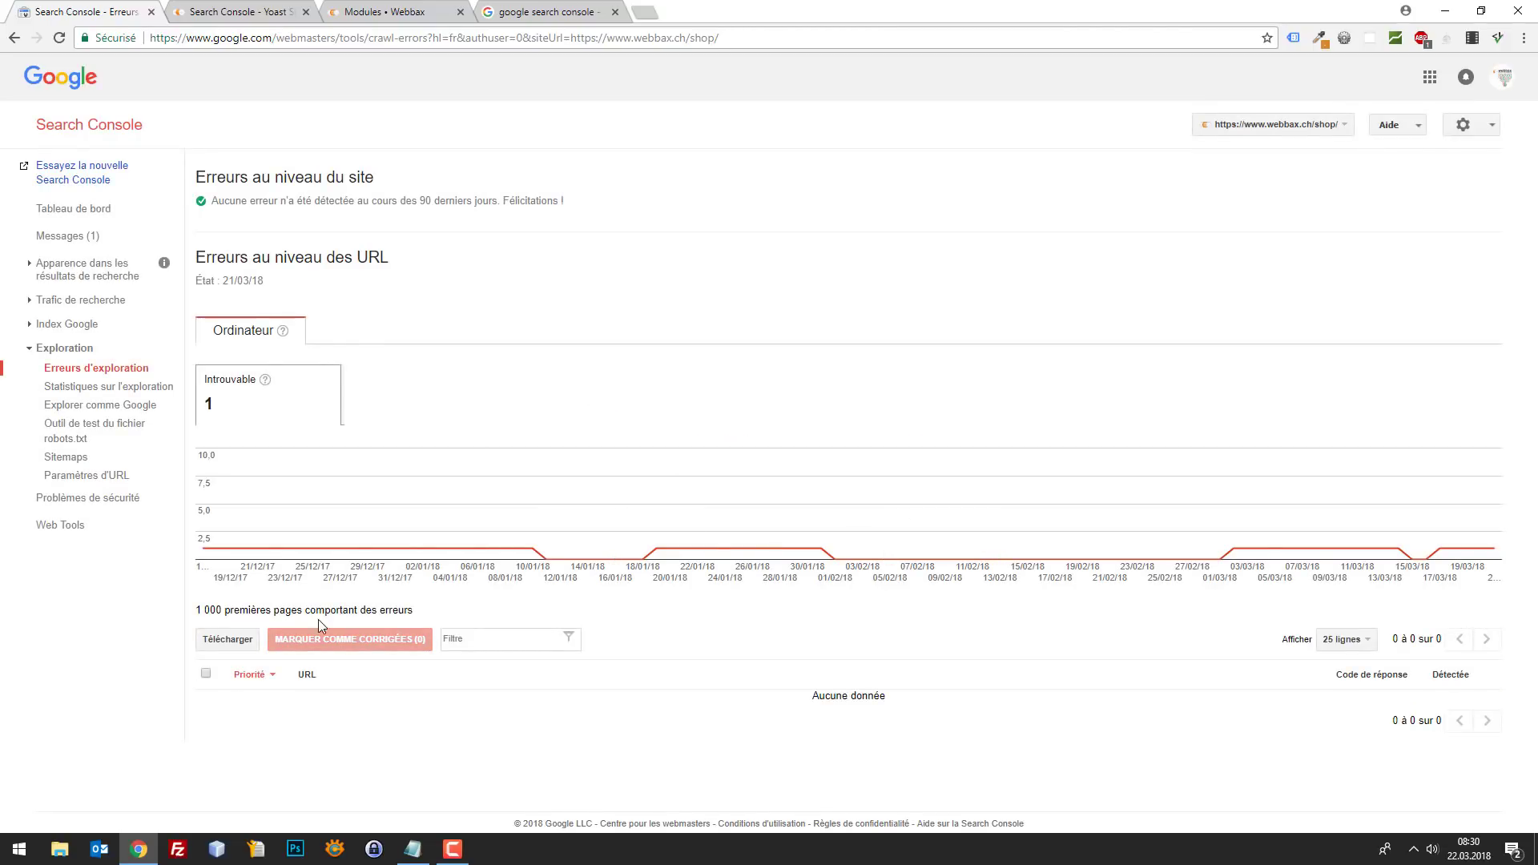
# In the PrestaShop back office, filter the module list by "seo" and open the configuration of Redirections 301, 302, 303 des URLs - SEO.
pyautogui.click(355, 6)
pyautogui.click(128, 362)
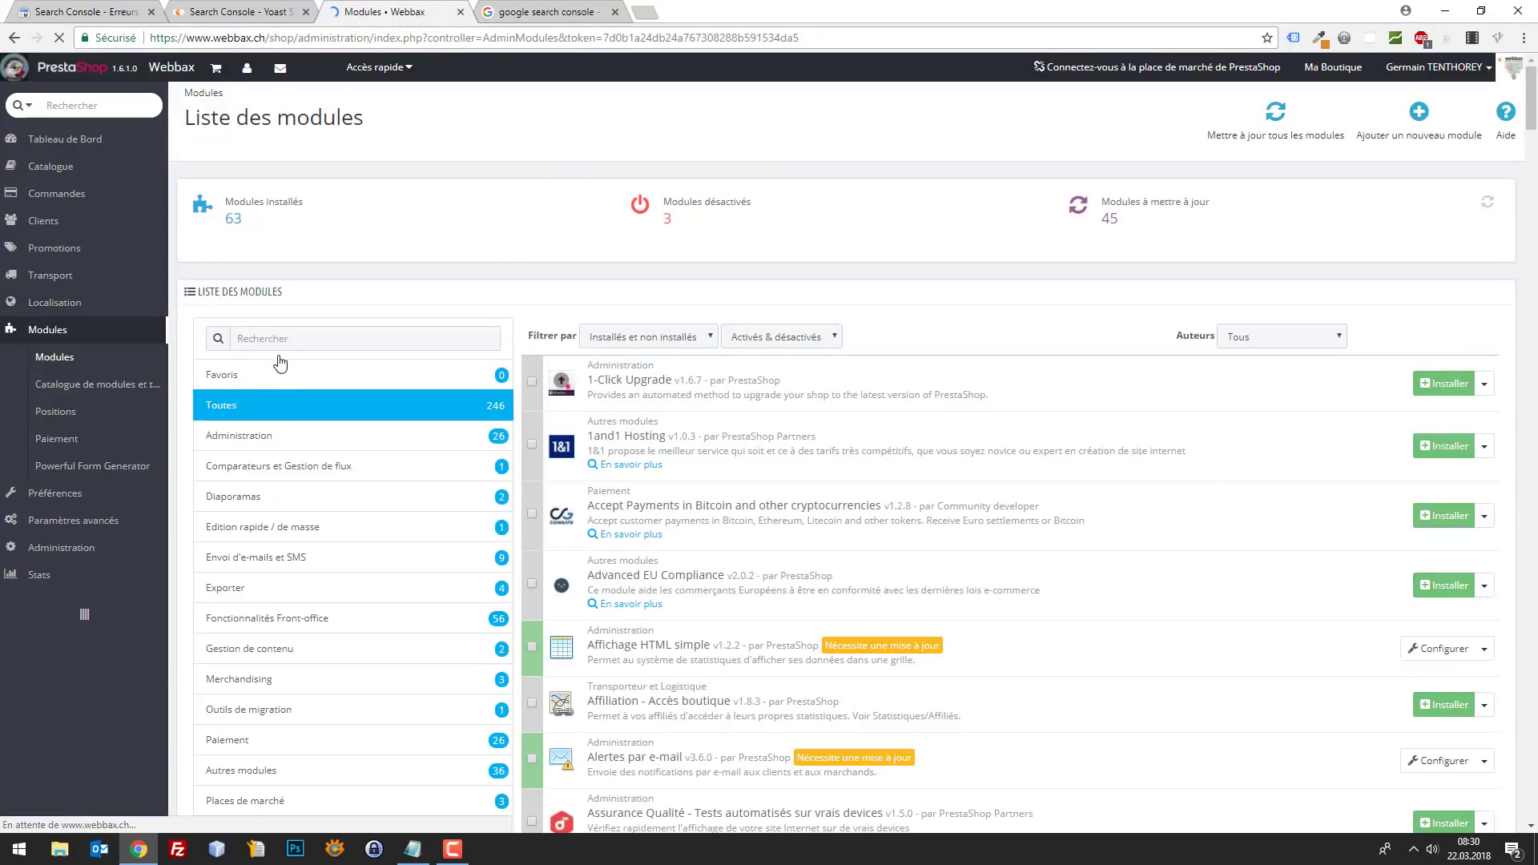
pyautogui.click(280, 347)
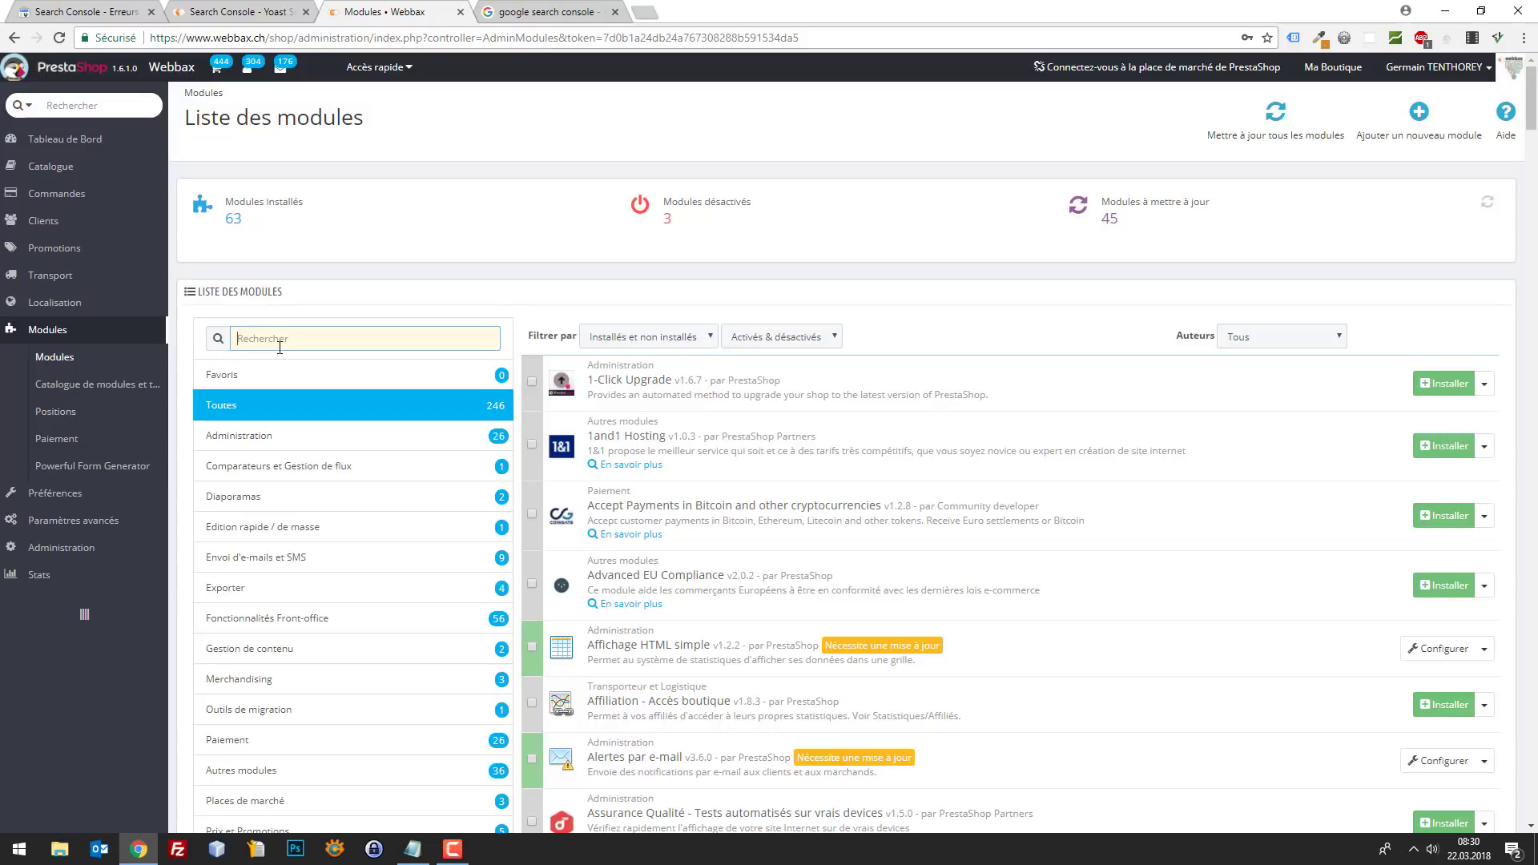
pyautogui.write('seo')
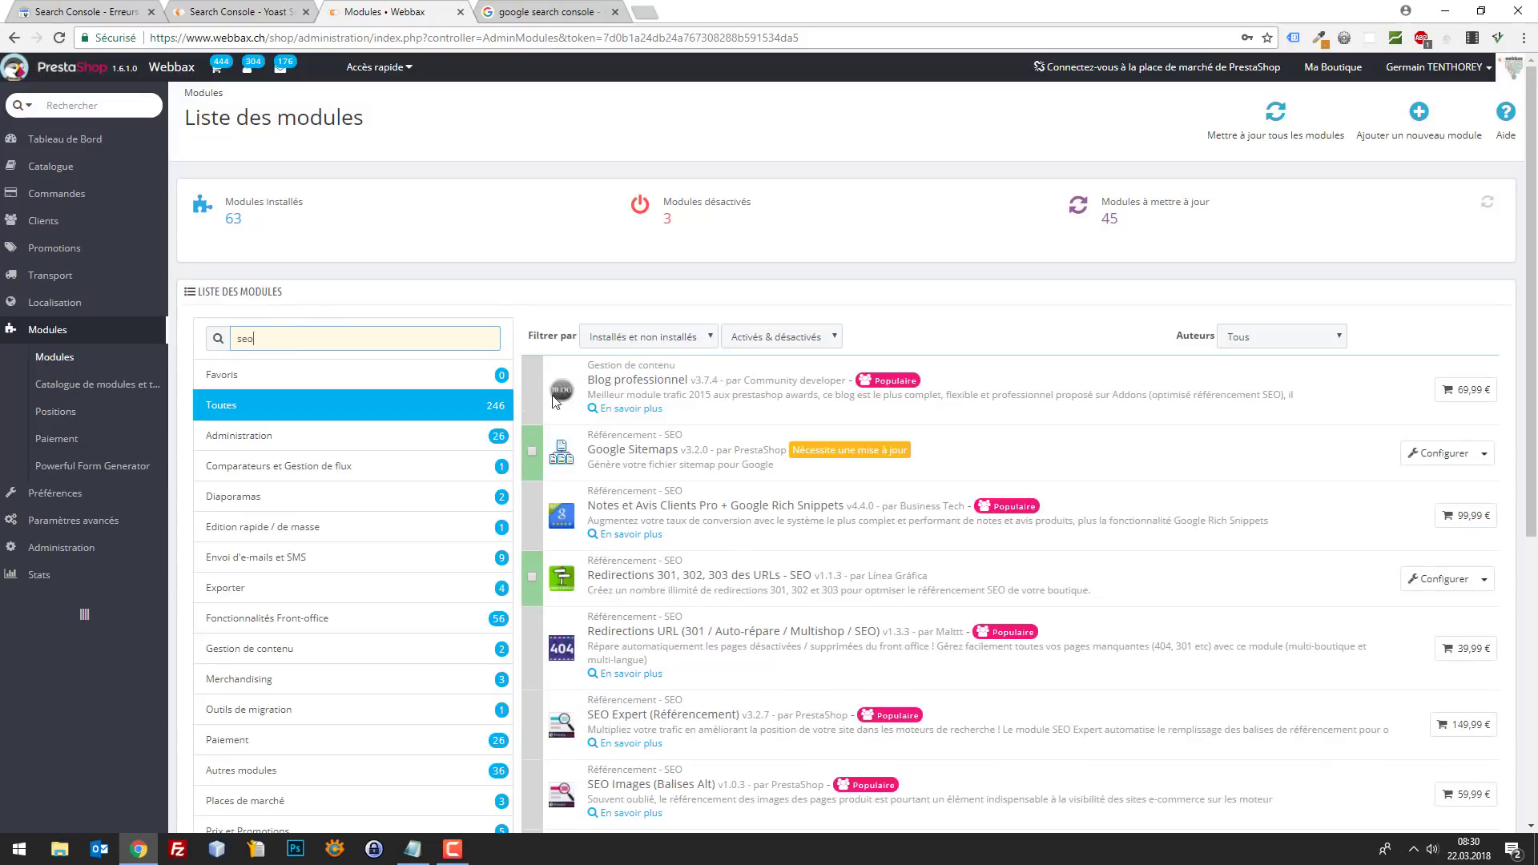
pyautogui.click(1439, 585)
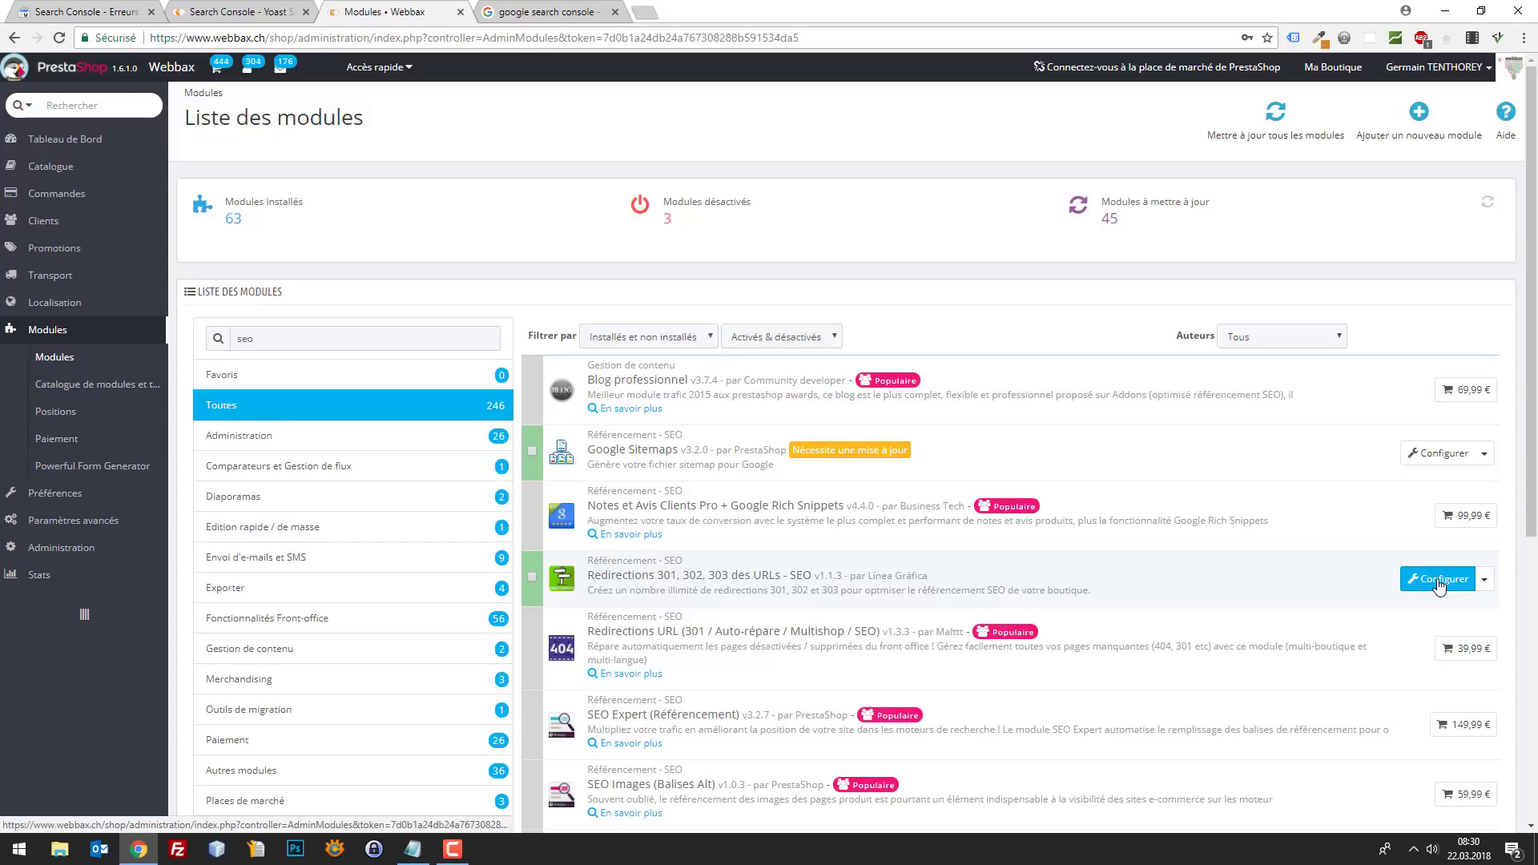
pyautogui.click(1437, 580)
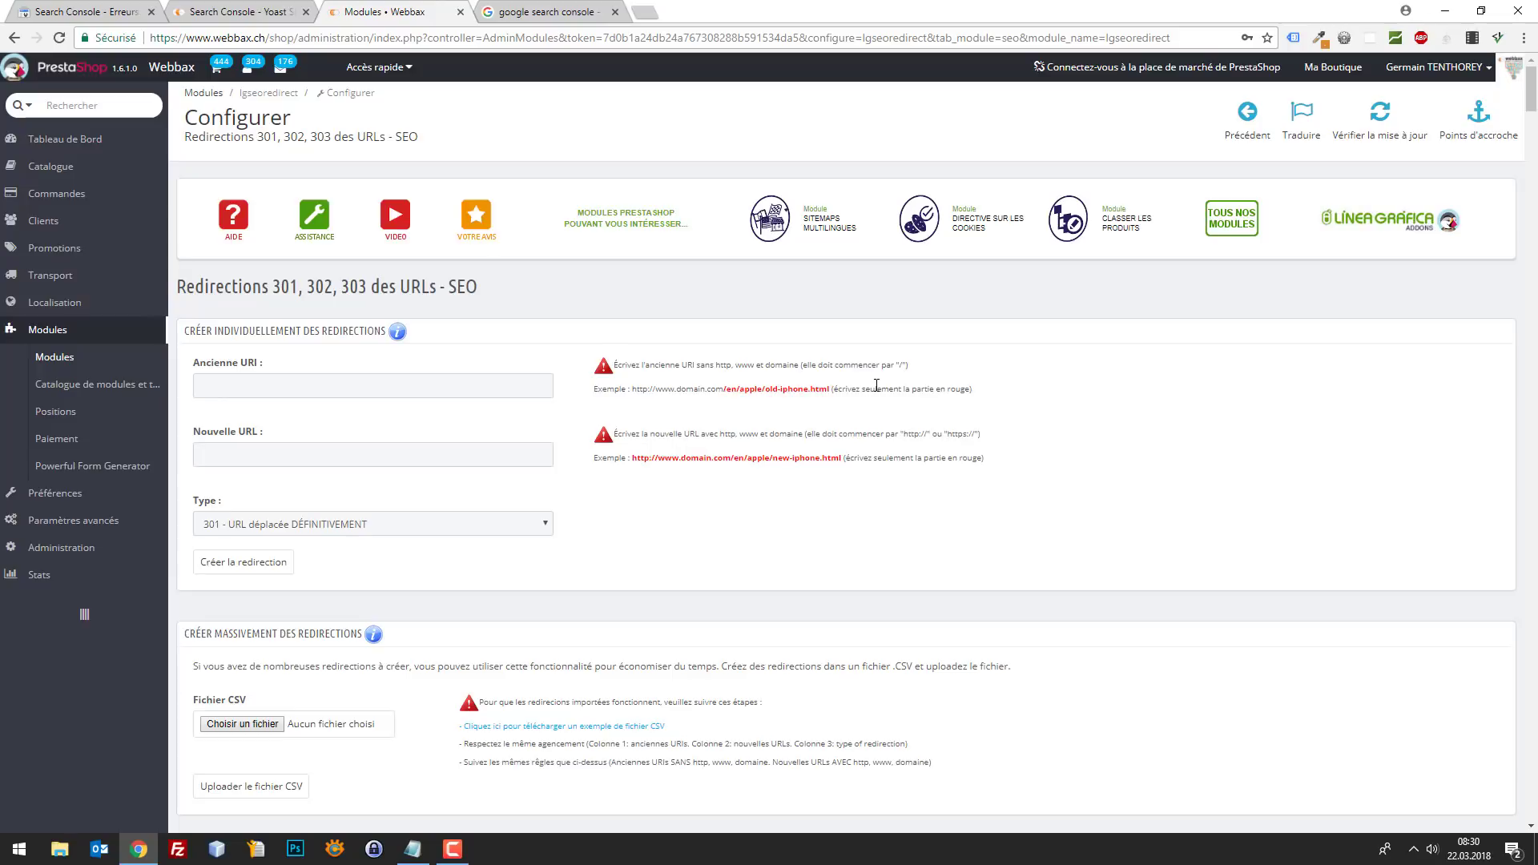
# Examine the redirect creation forms and the list of existing shop redirects in the module's configuration.
pyautogui.scroll(-3, 849, 389)
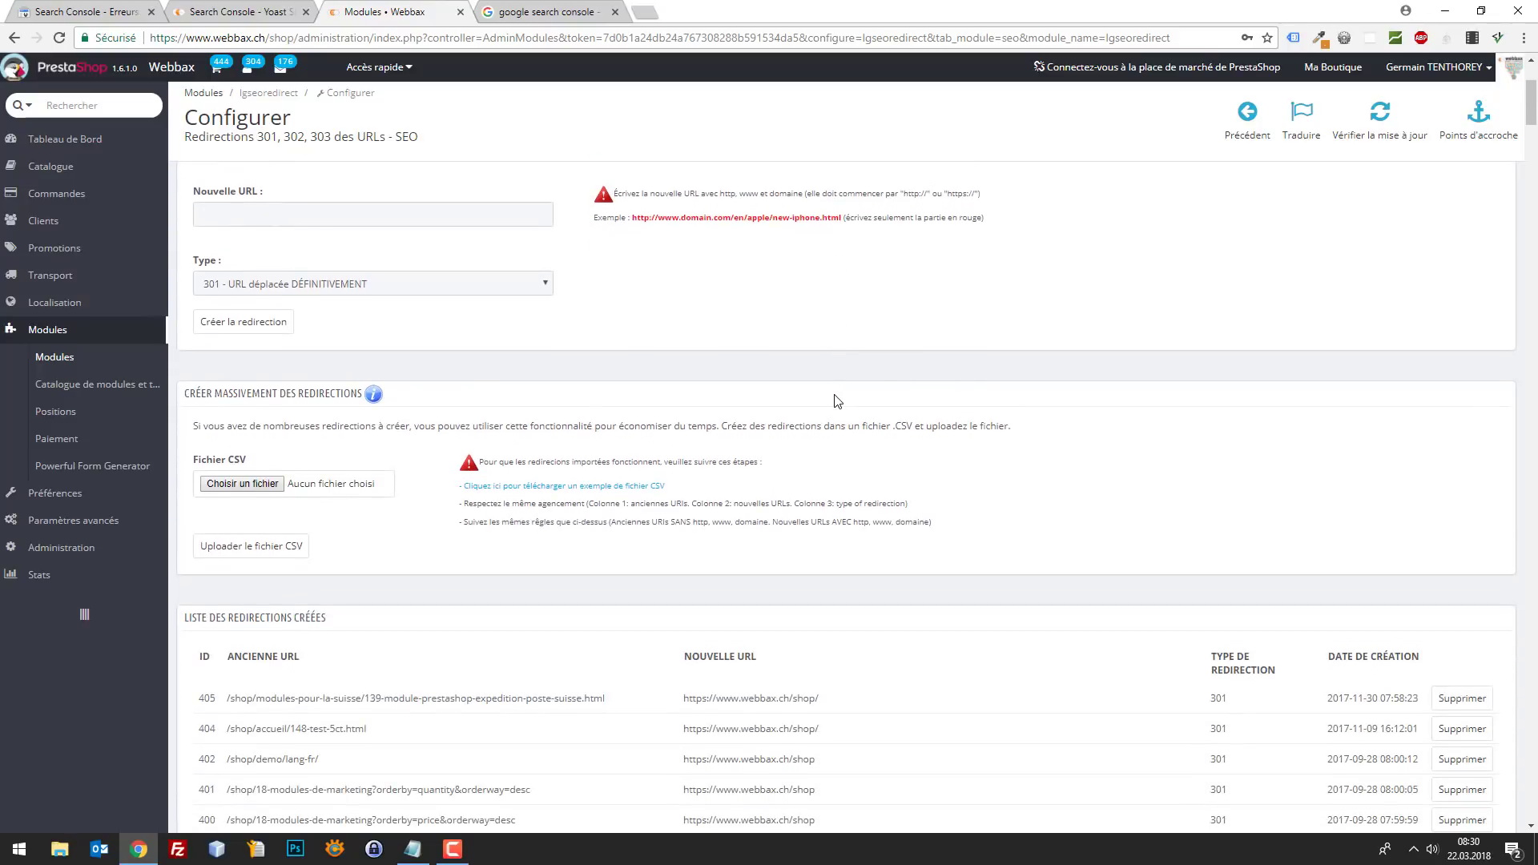
pyautogui.scroll(-3, 584, 503)
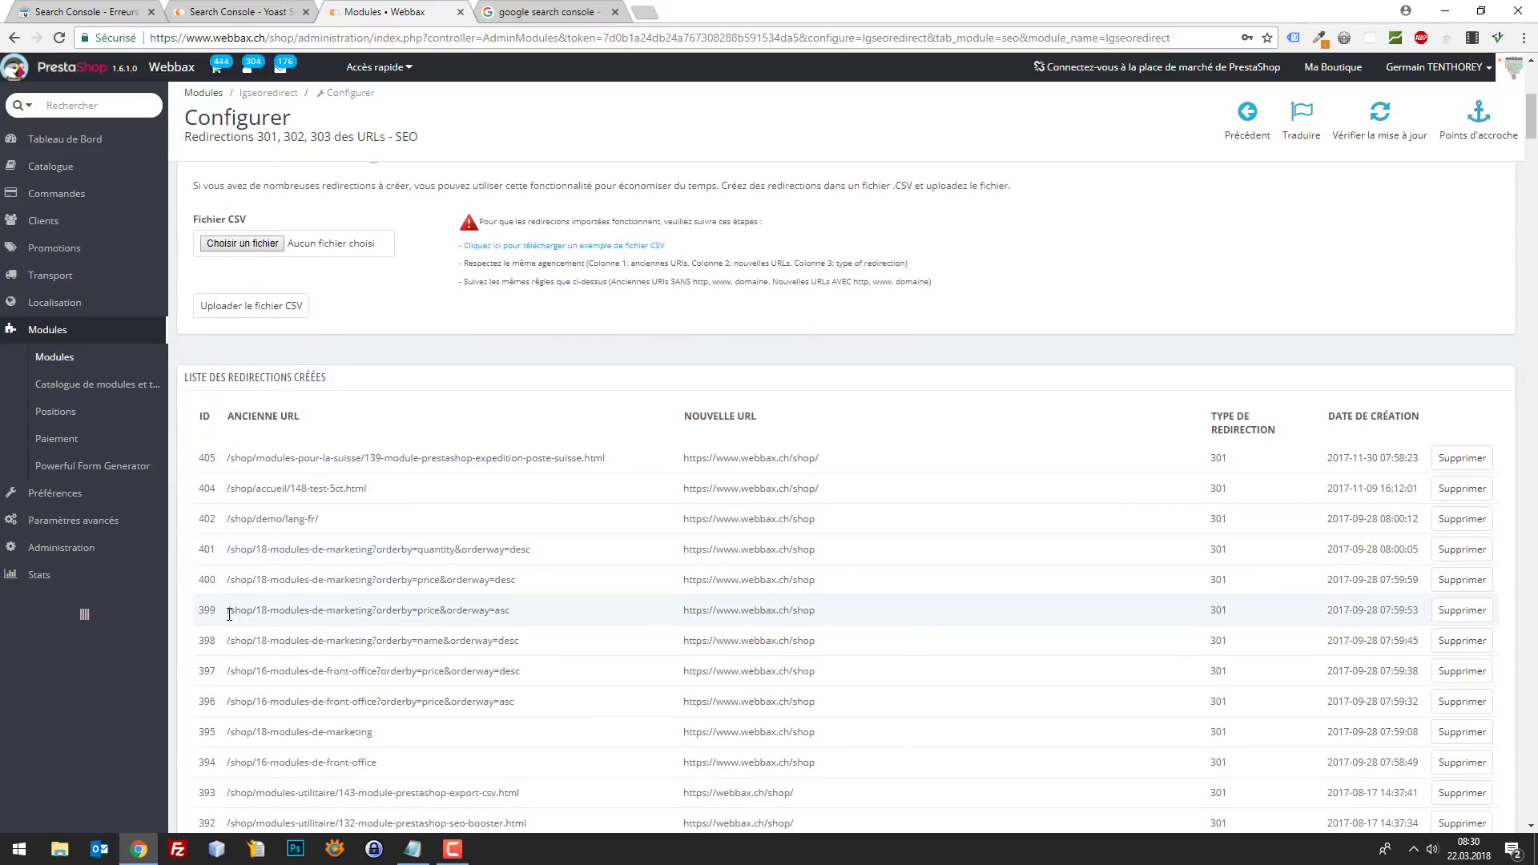
pyautogui.scroll(-3, 246, 611)
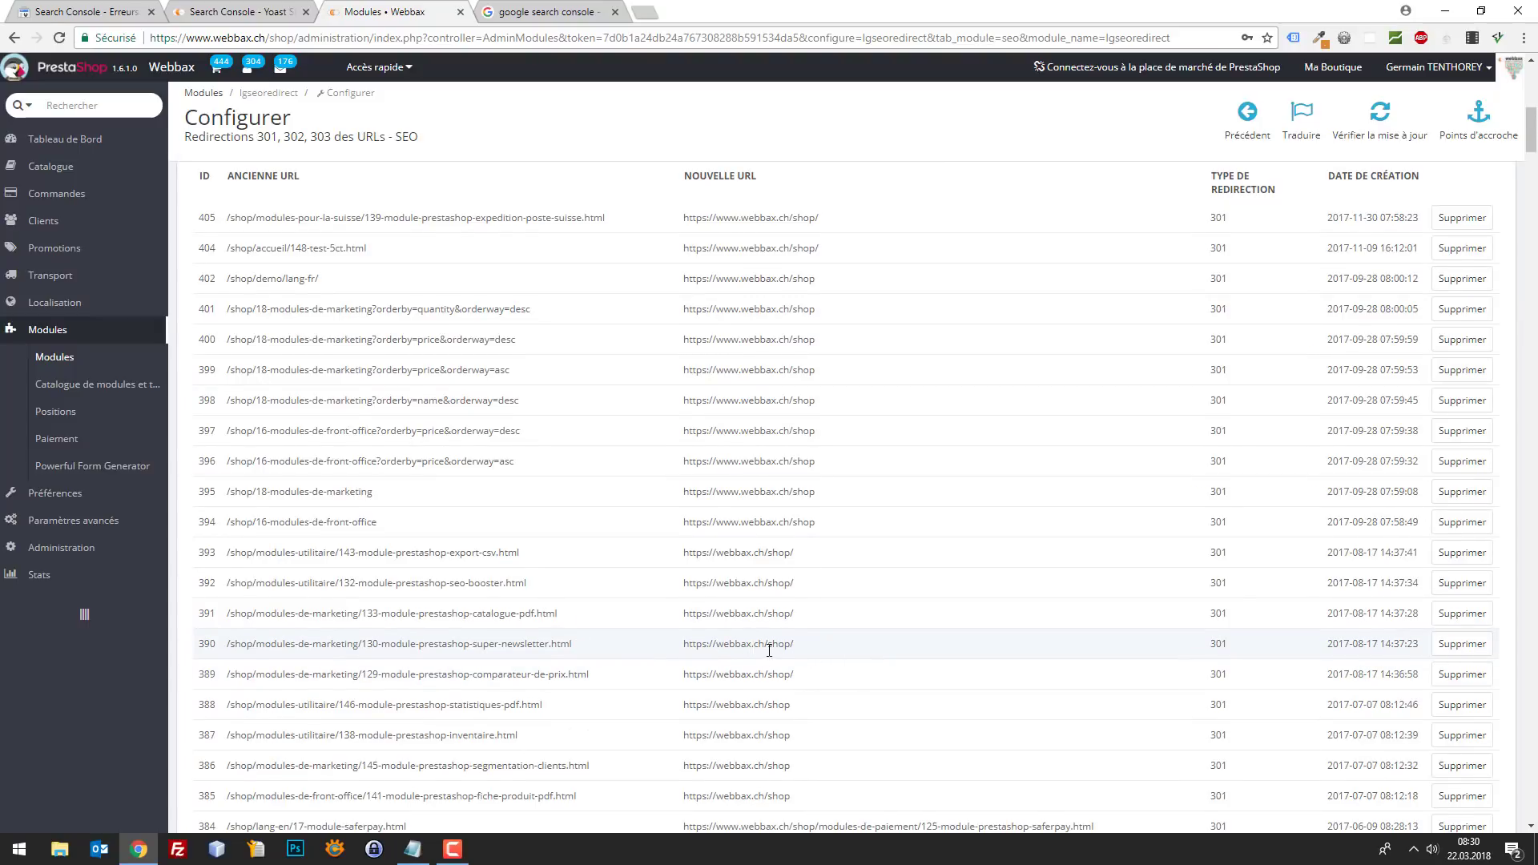
pyautogui.scroll(-20, 769, 650)
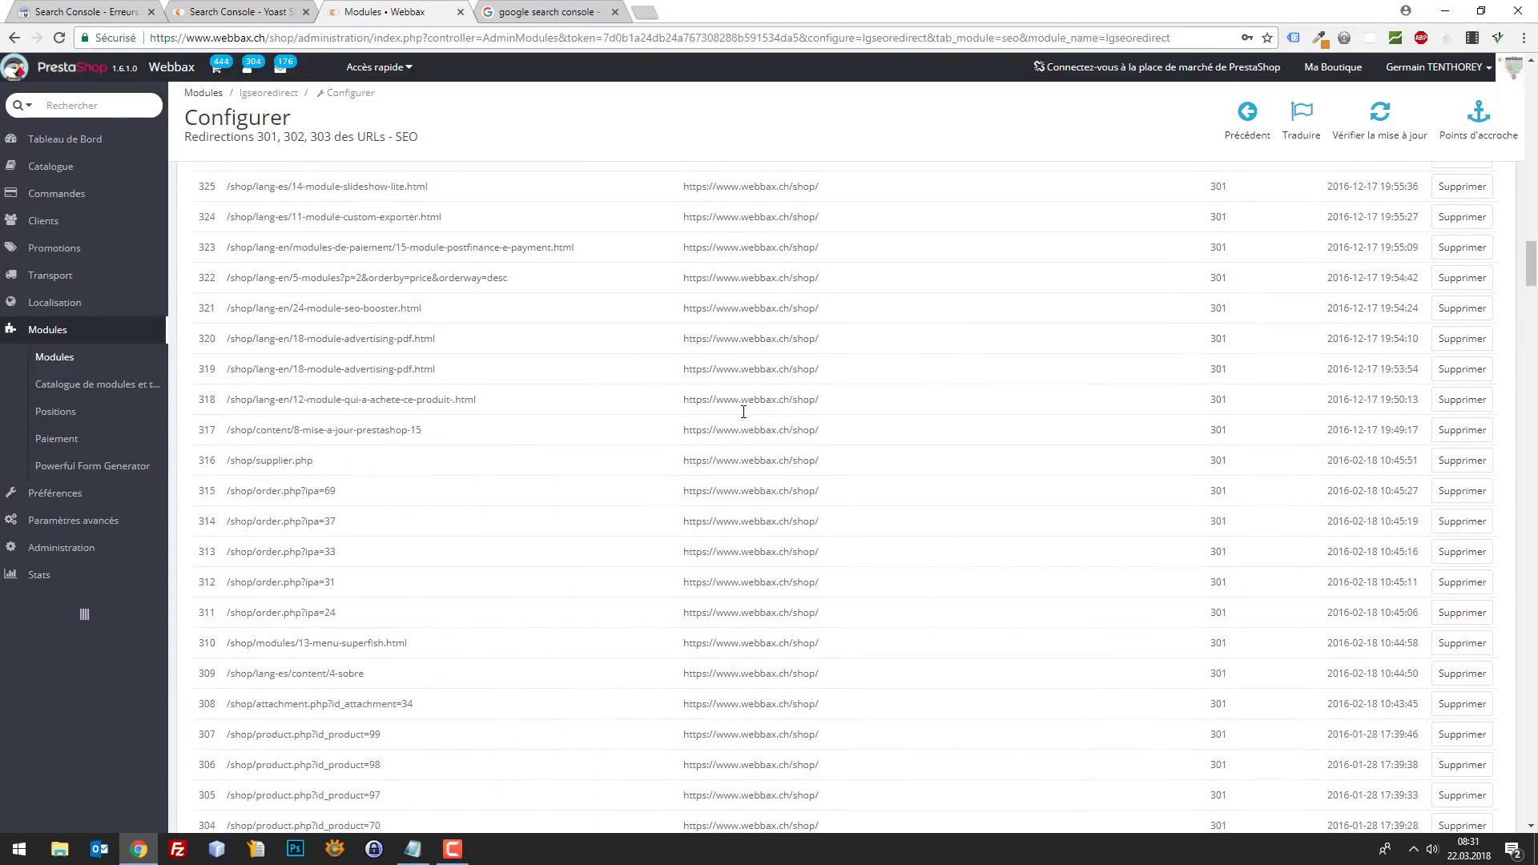
pyautogui.scroll(-20, 743, 411)
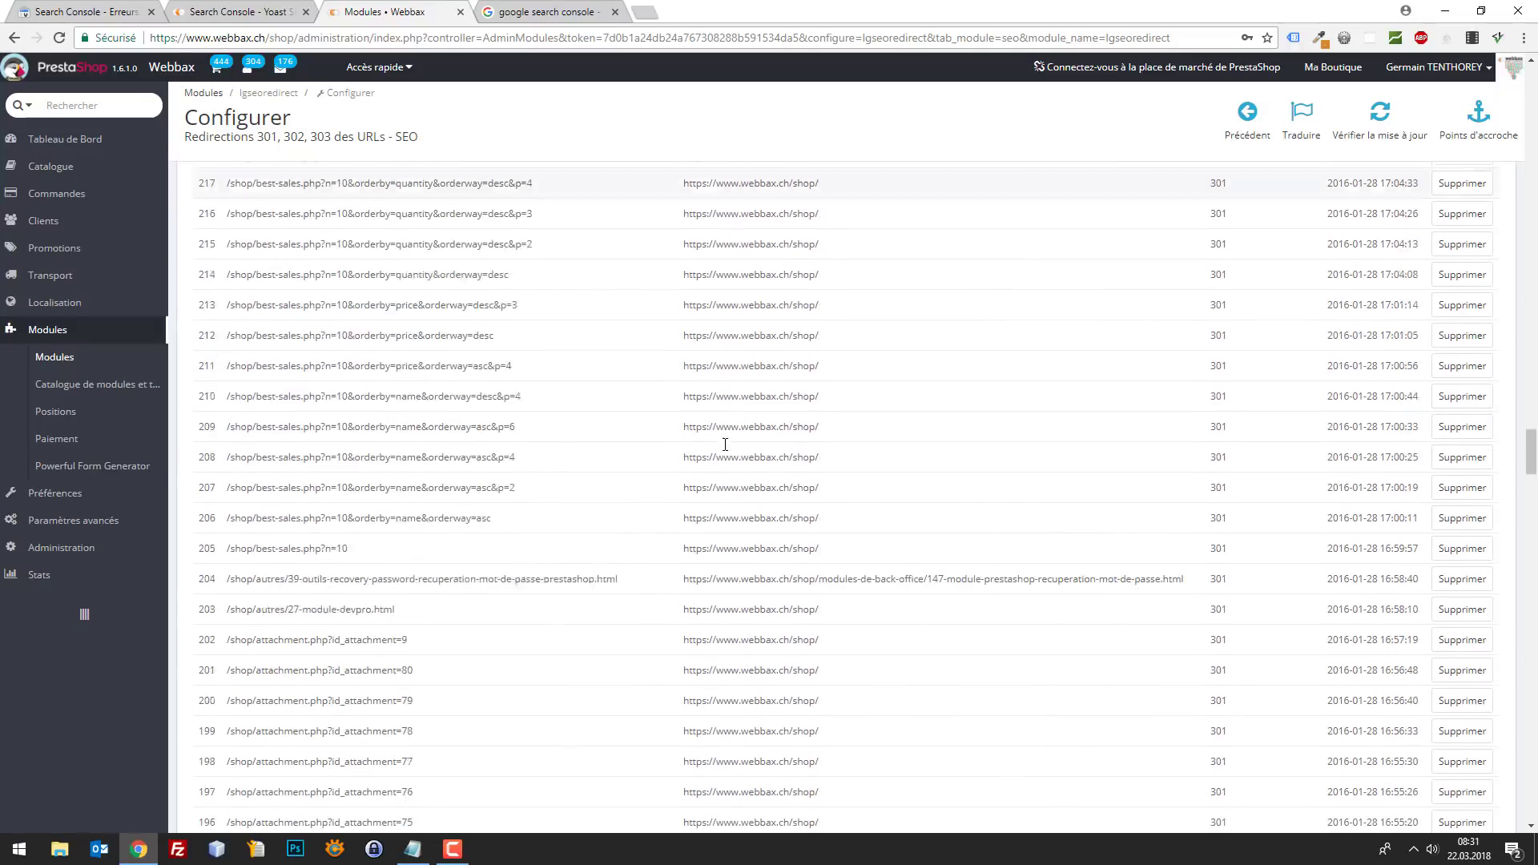
pyautogui.scroll(-20, 724, 444)
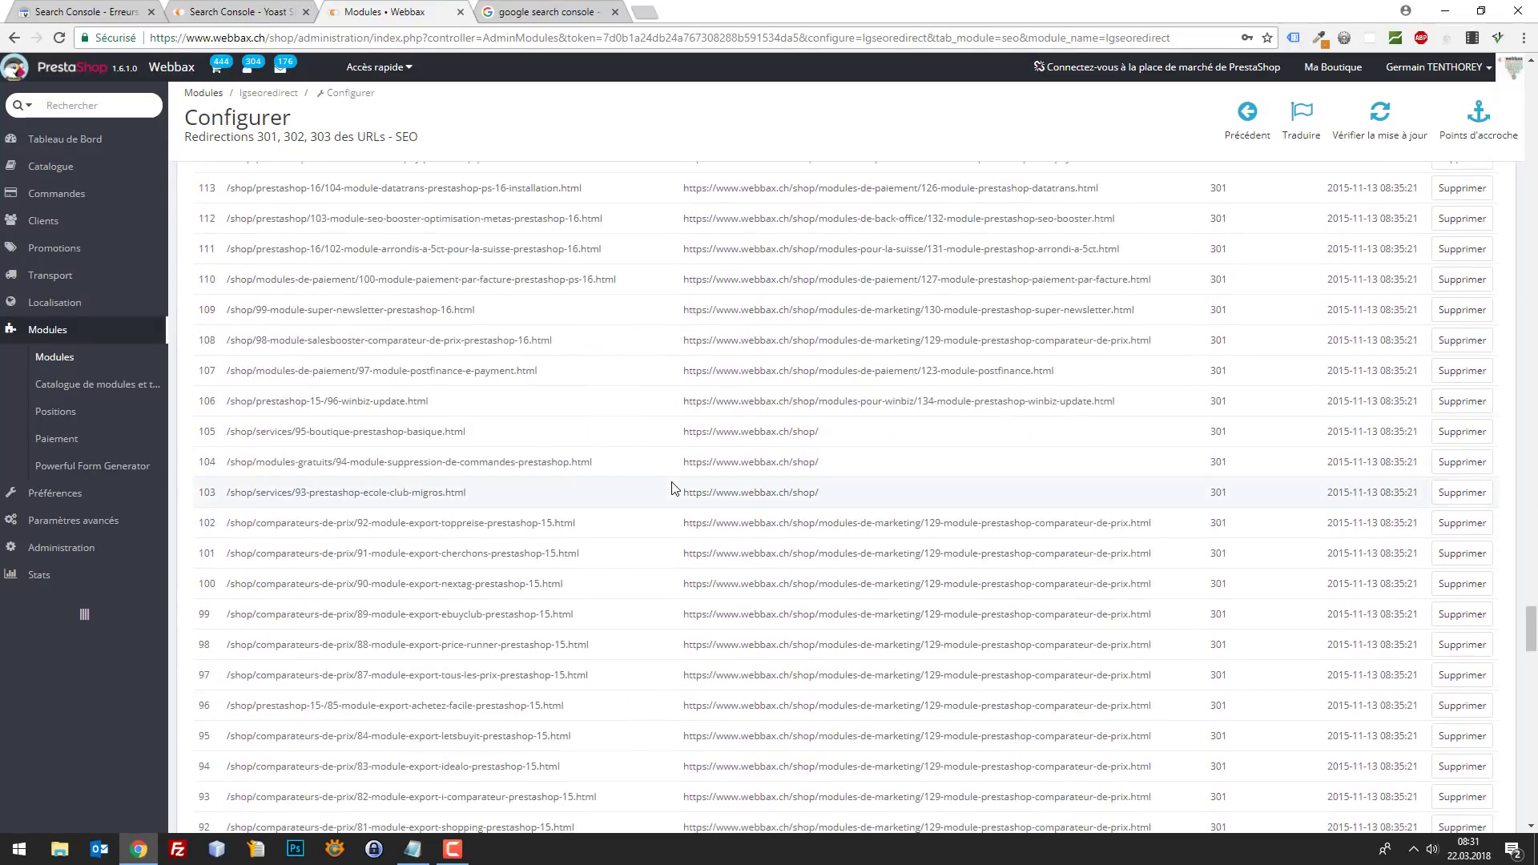
pyautogui.scroll(-20, 721, 496)
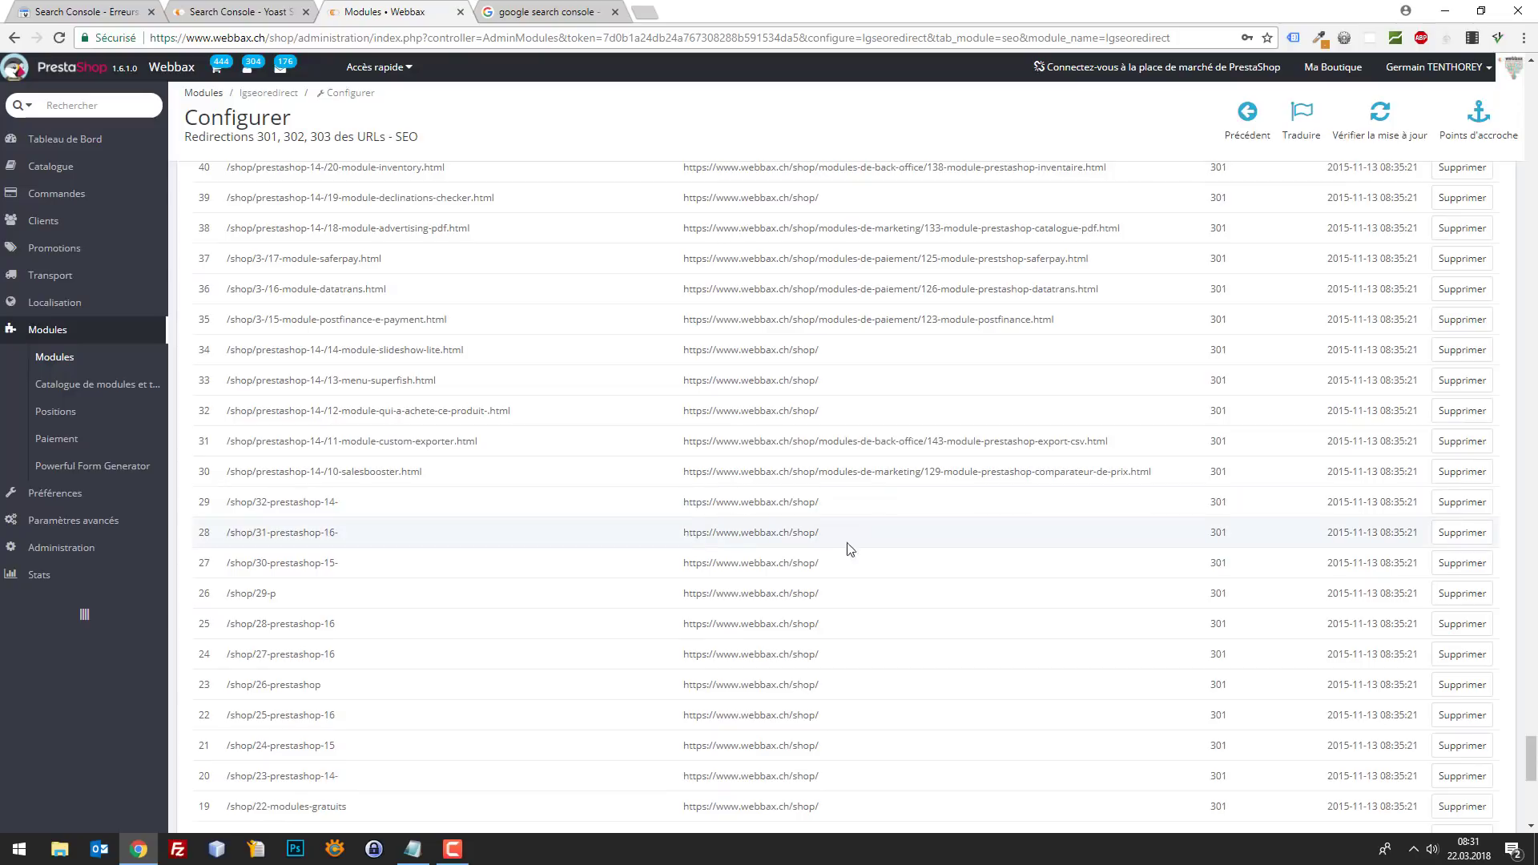
pyautogui.moveTo(1530, 757); pyautogui.dragTo(1530, 514)
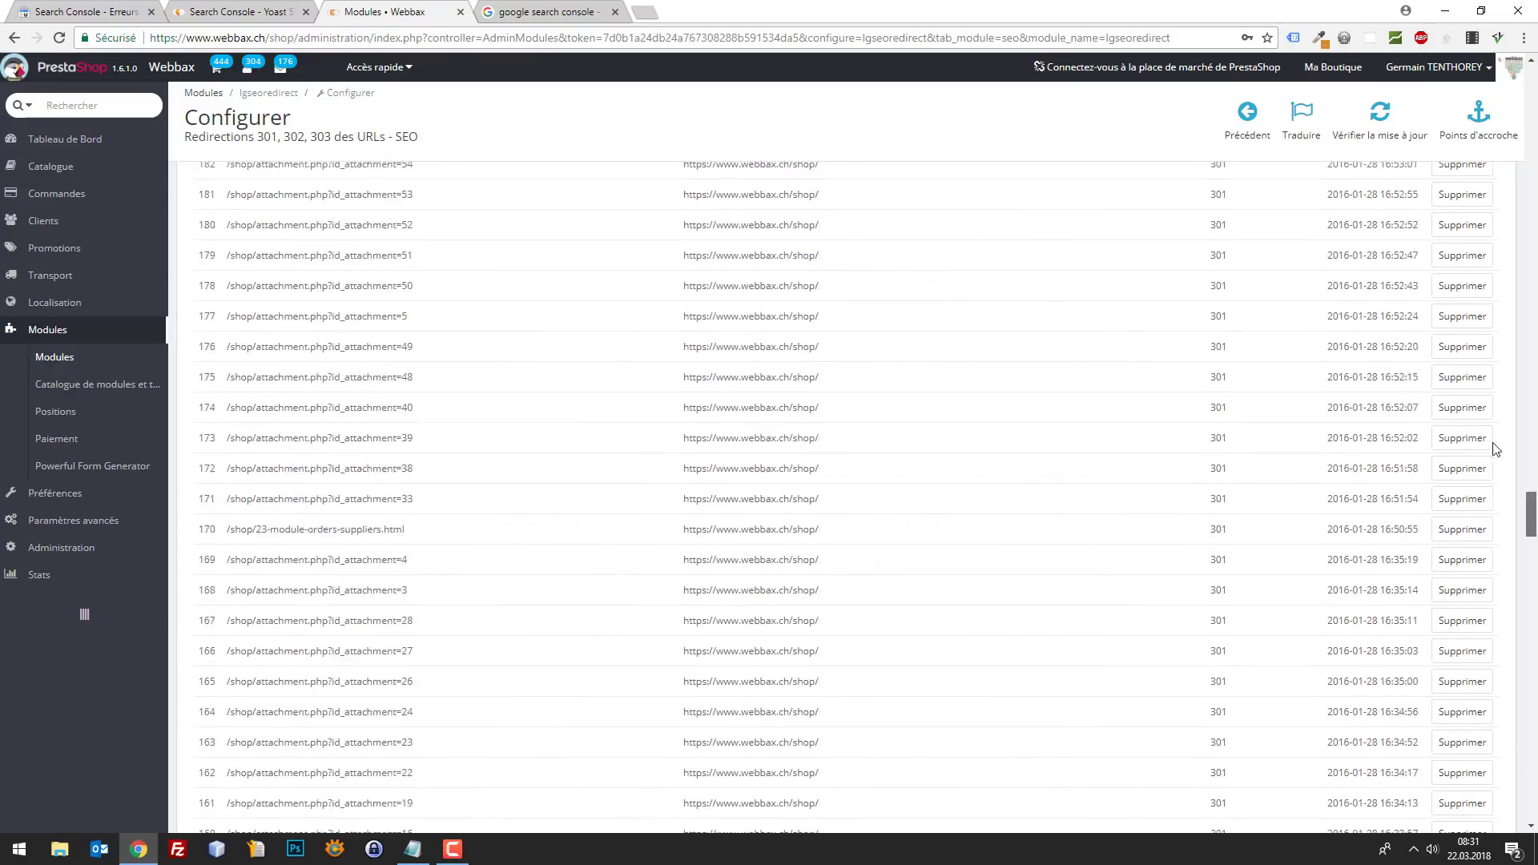
pyautogui.scroll(20, 1495, 448)
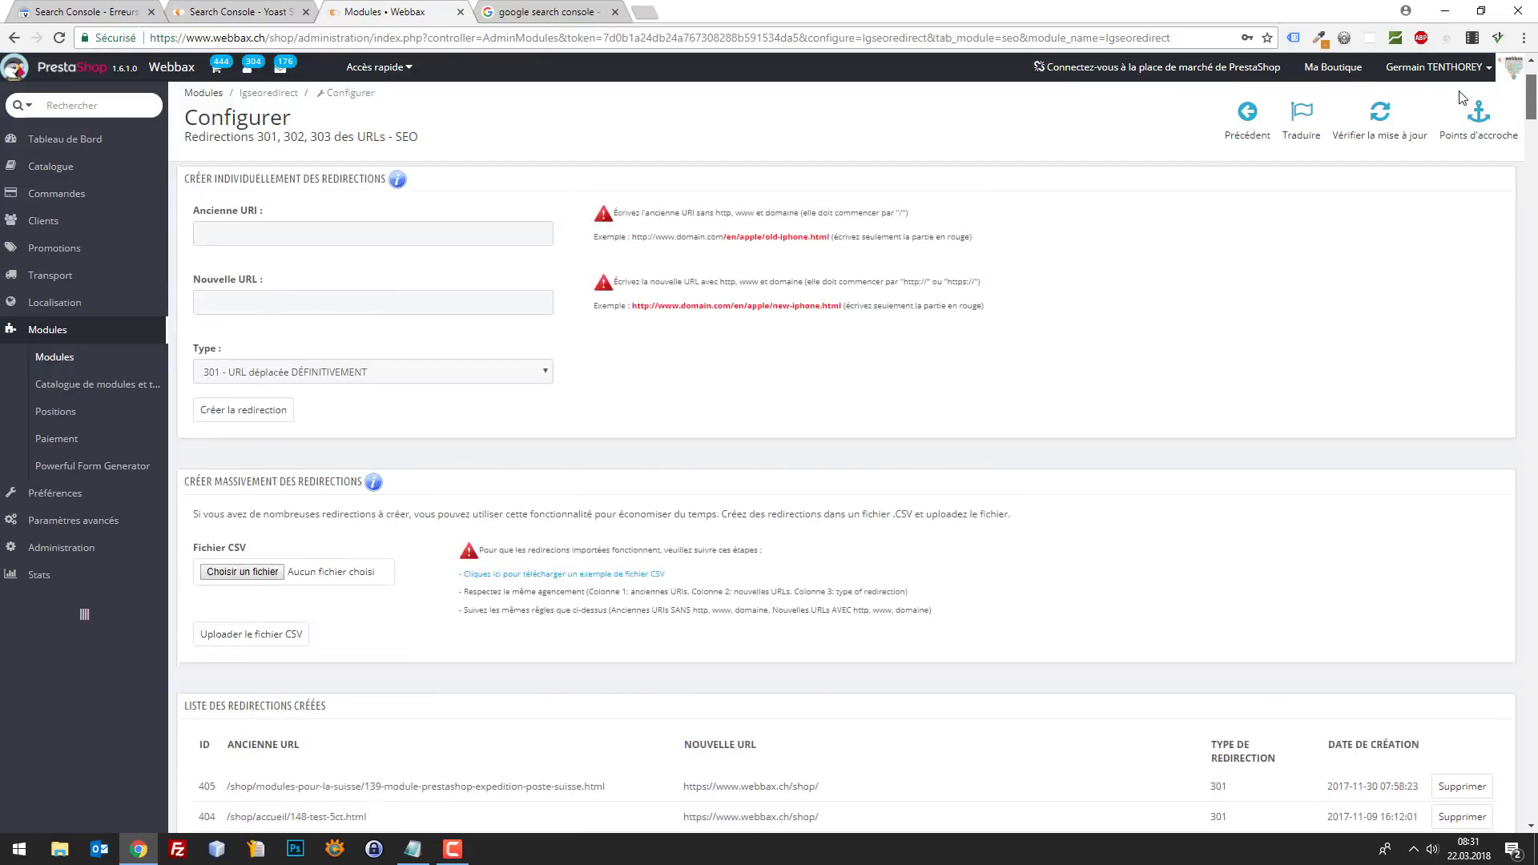
pyautogui.scroll(2, 1460, 96)
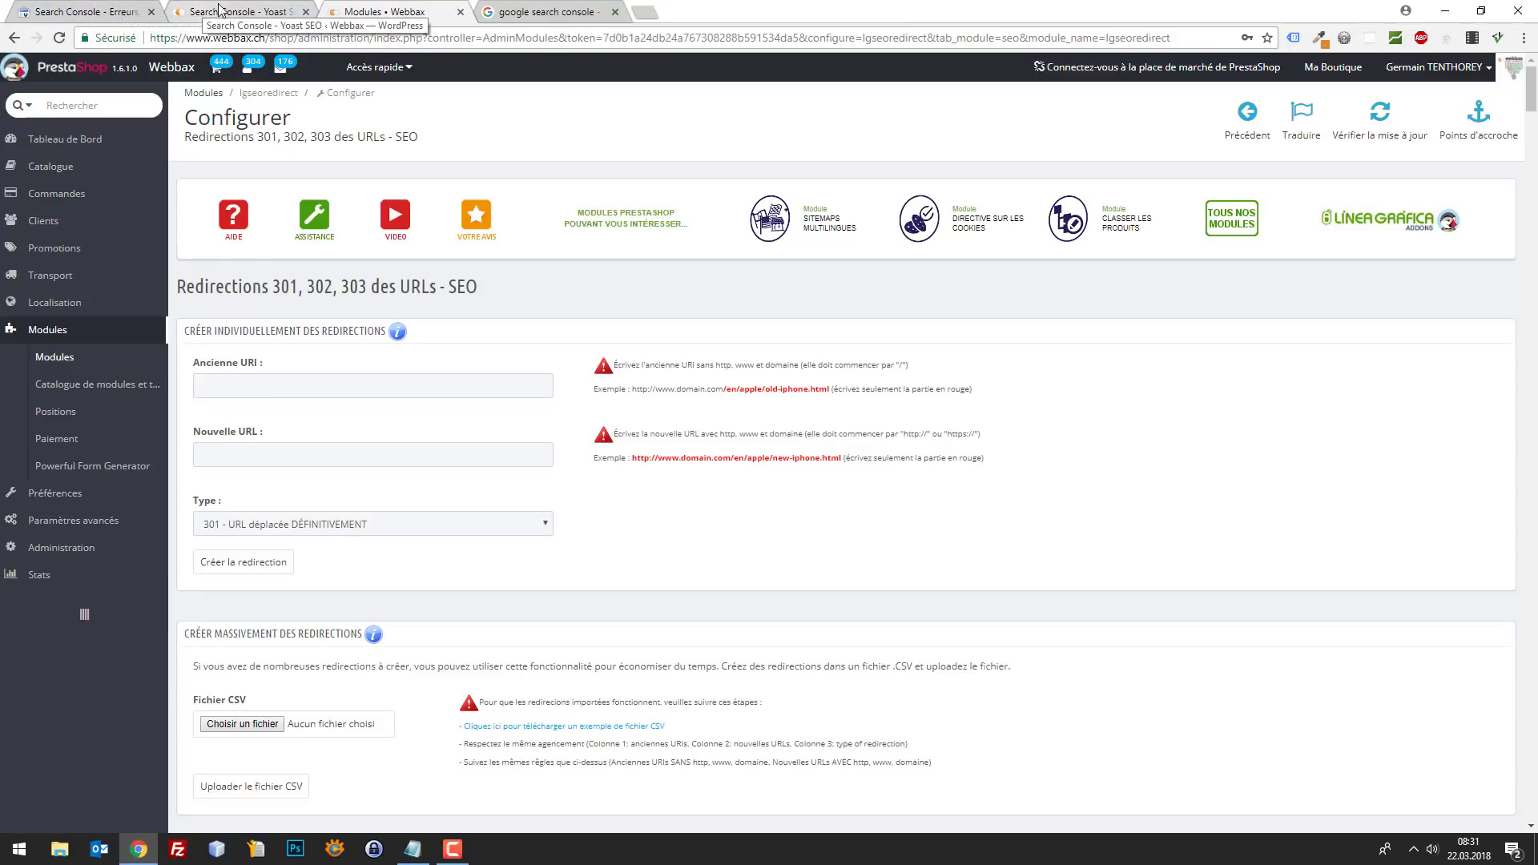
pyautogui.click(88, 7)
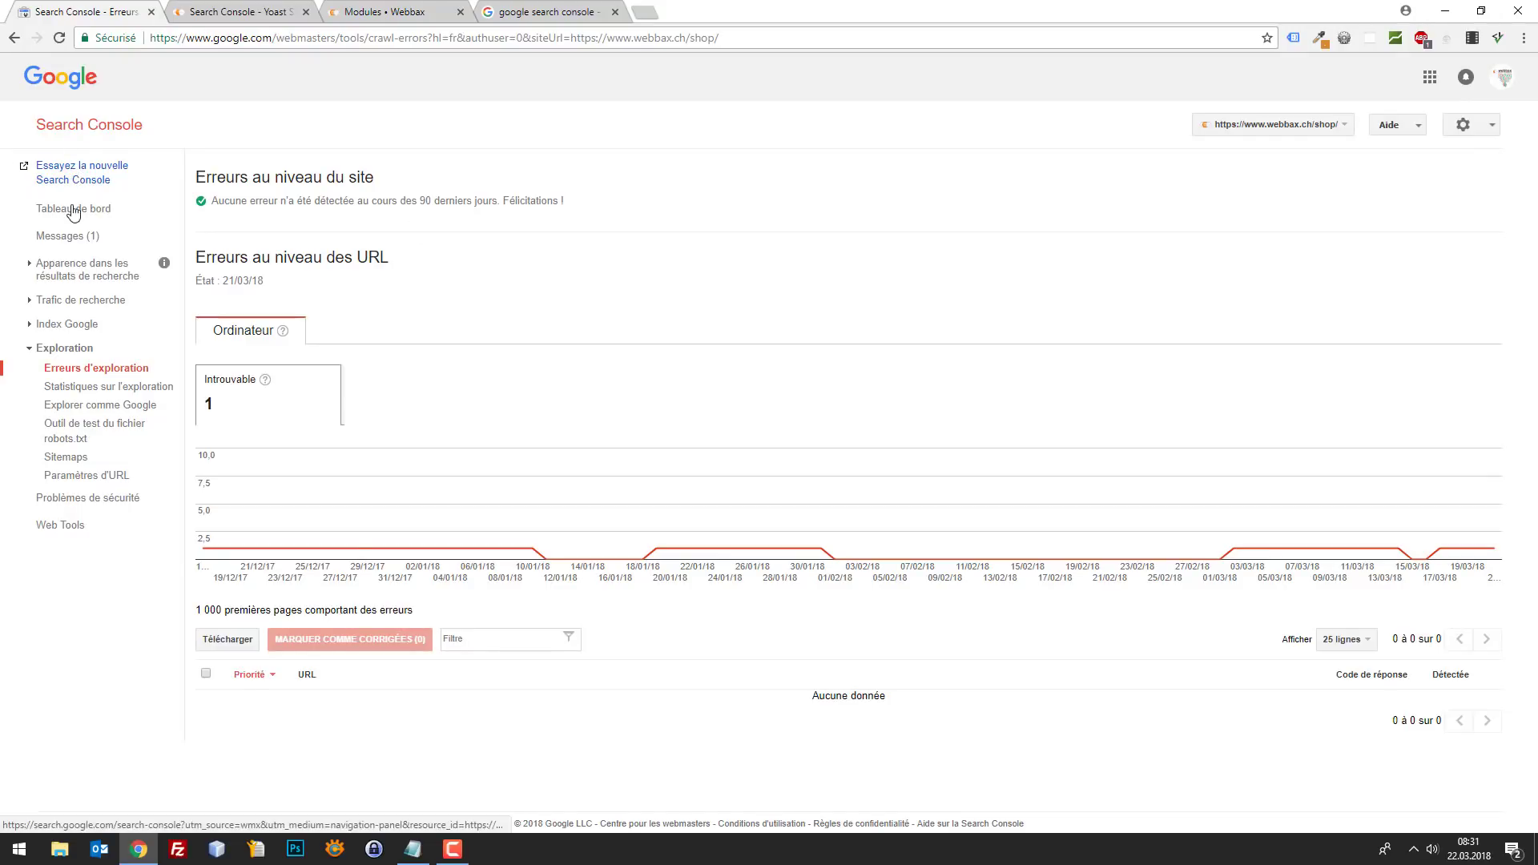
pyautogui.click(100, 127)
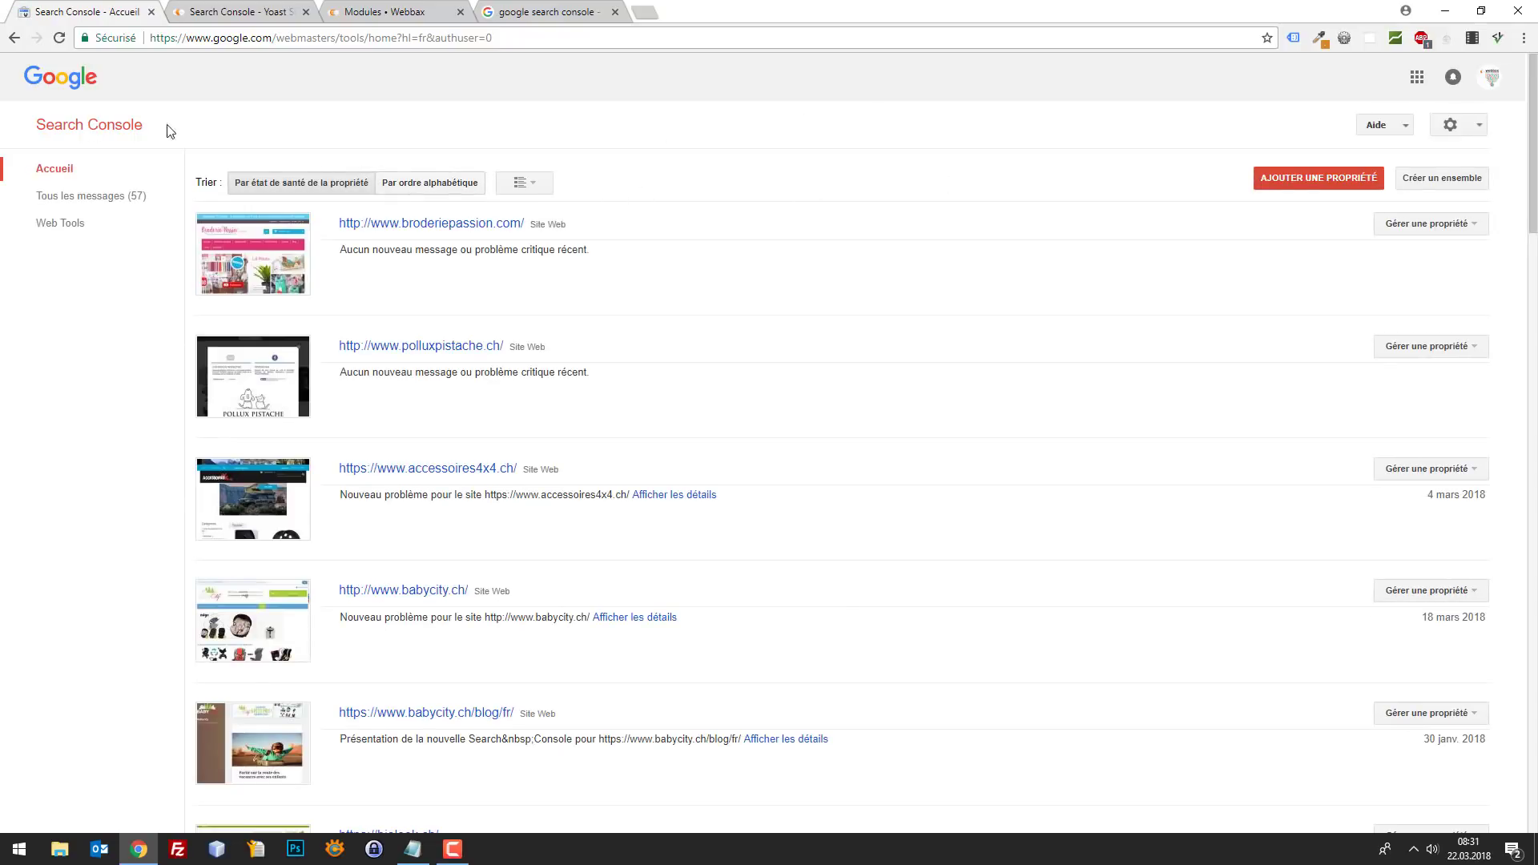
pyautogui.click(13, 36)
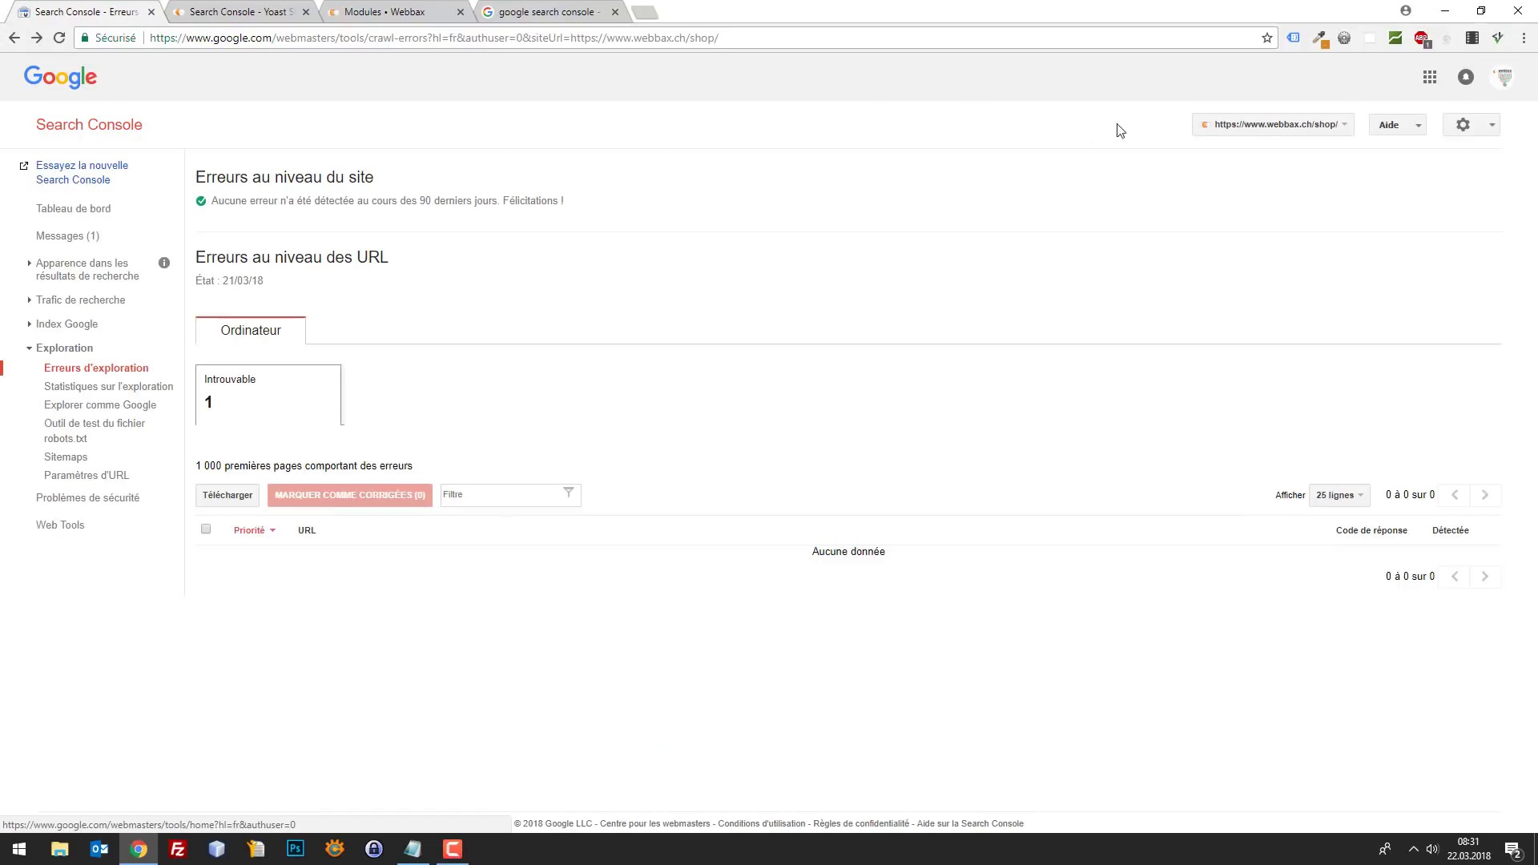
pyautogui.click(1254, 125)
pyautogui.write('we')
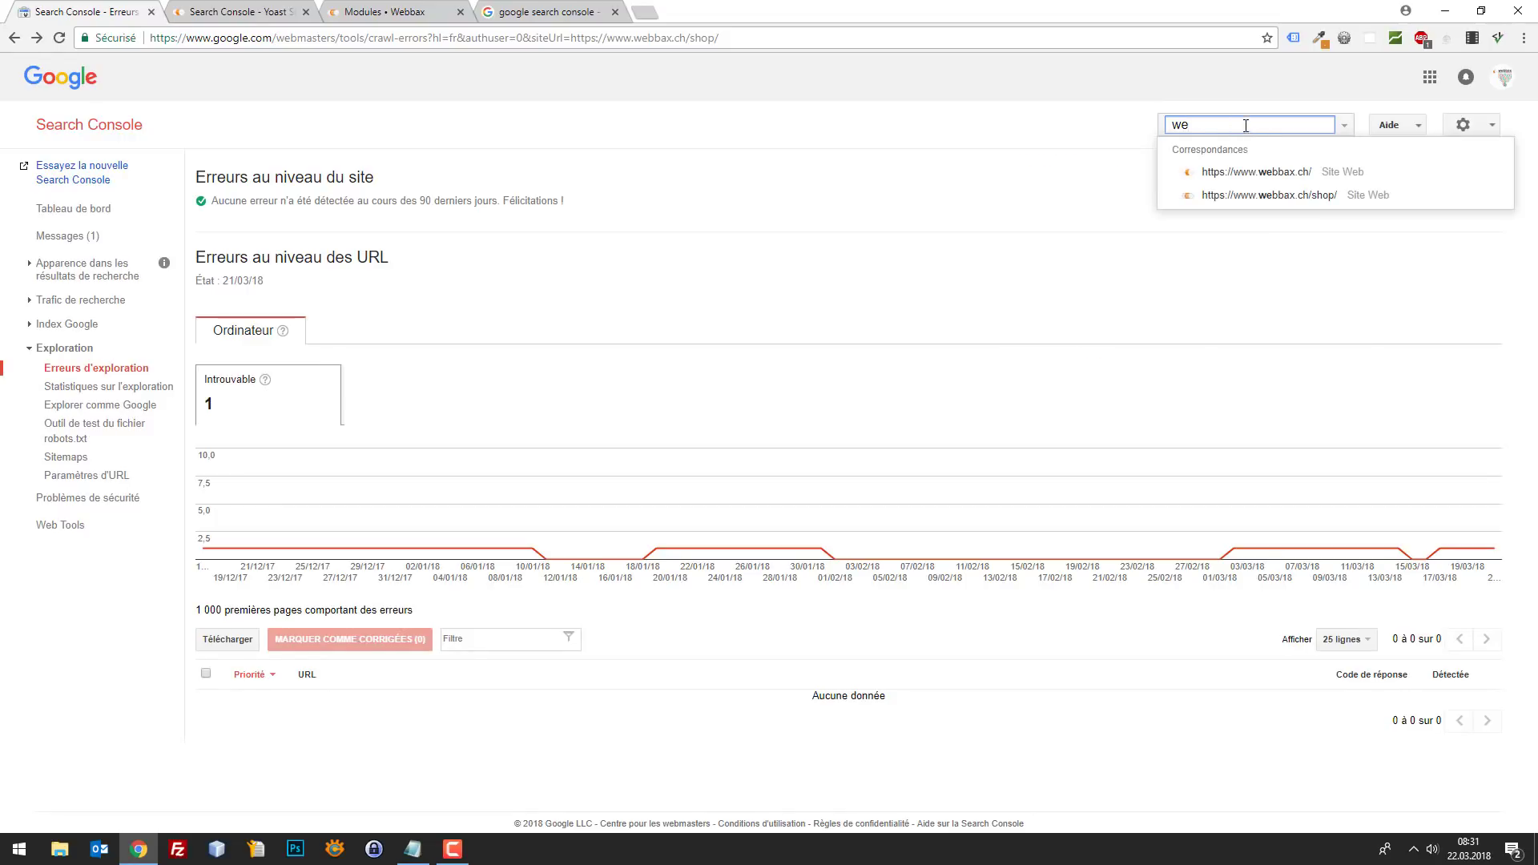
pyautogui.click(1287, 173)
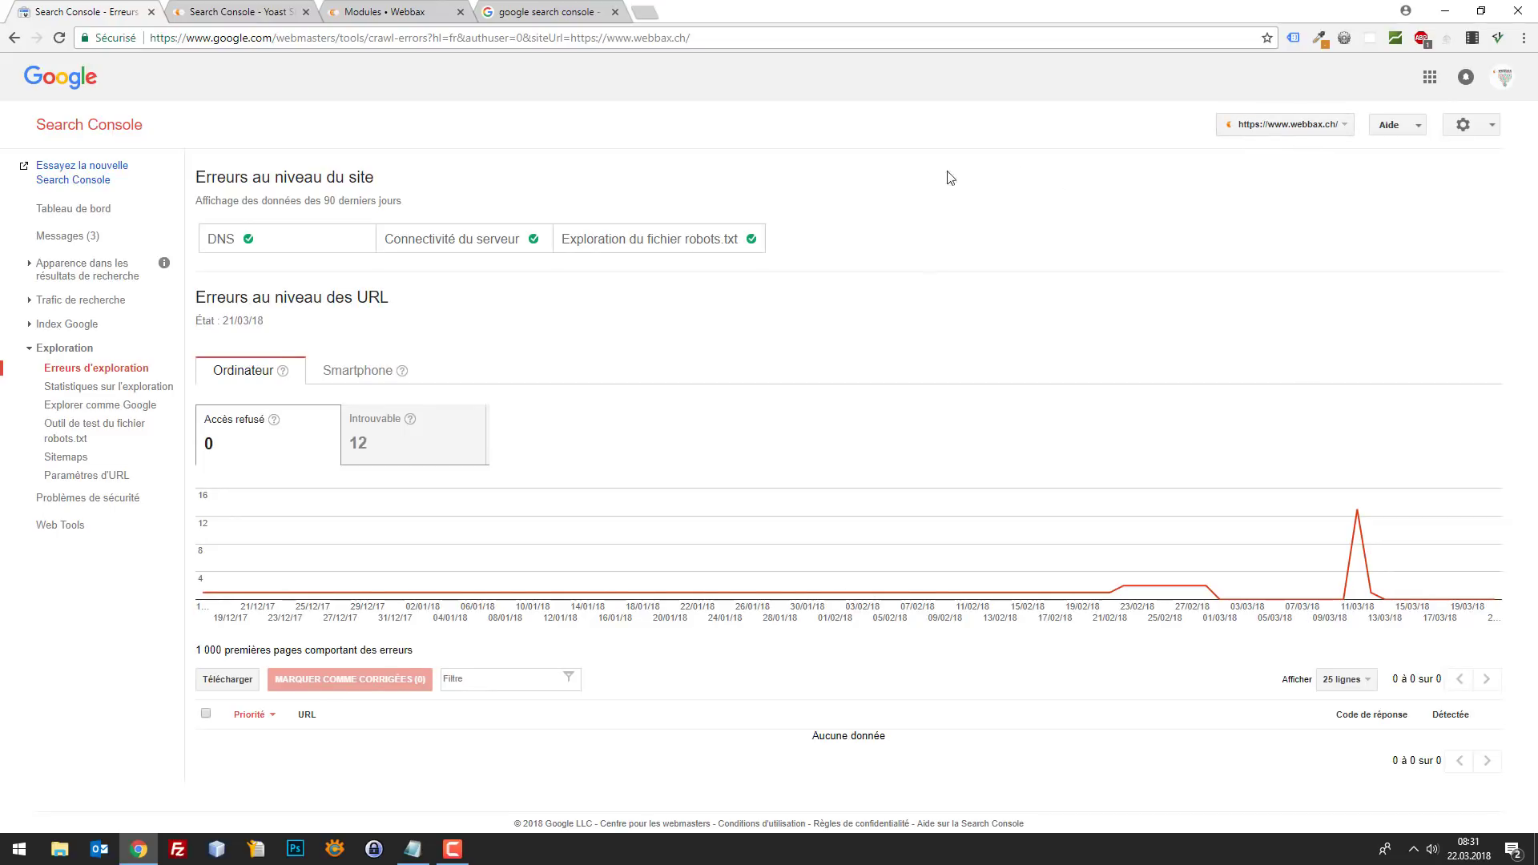
pyautogui.click(1279, 124)
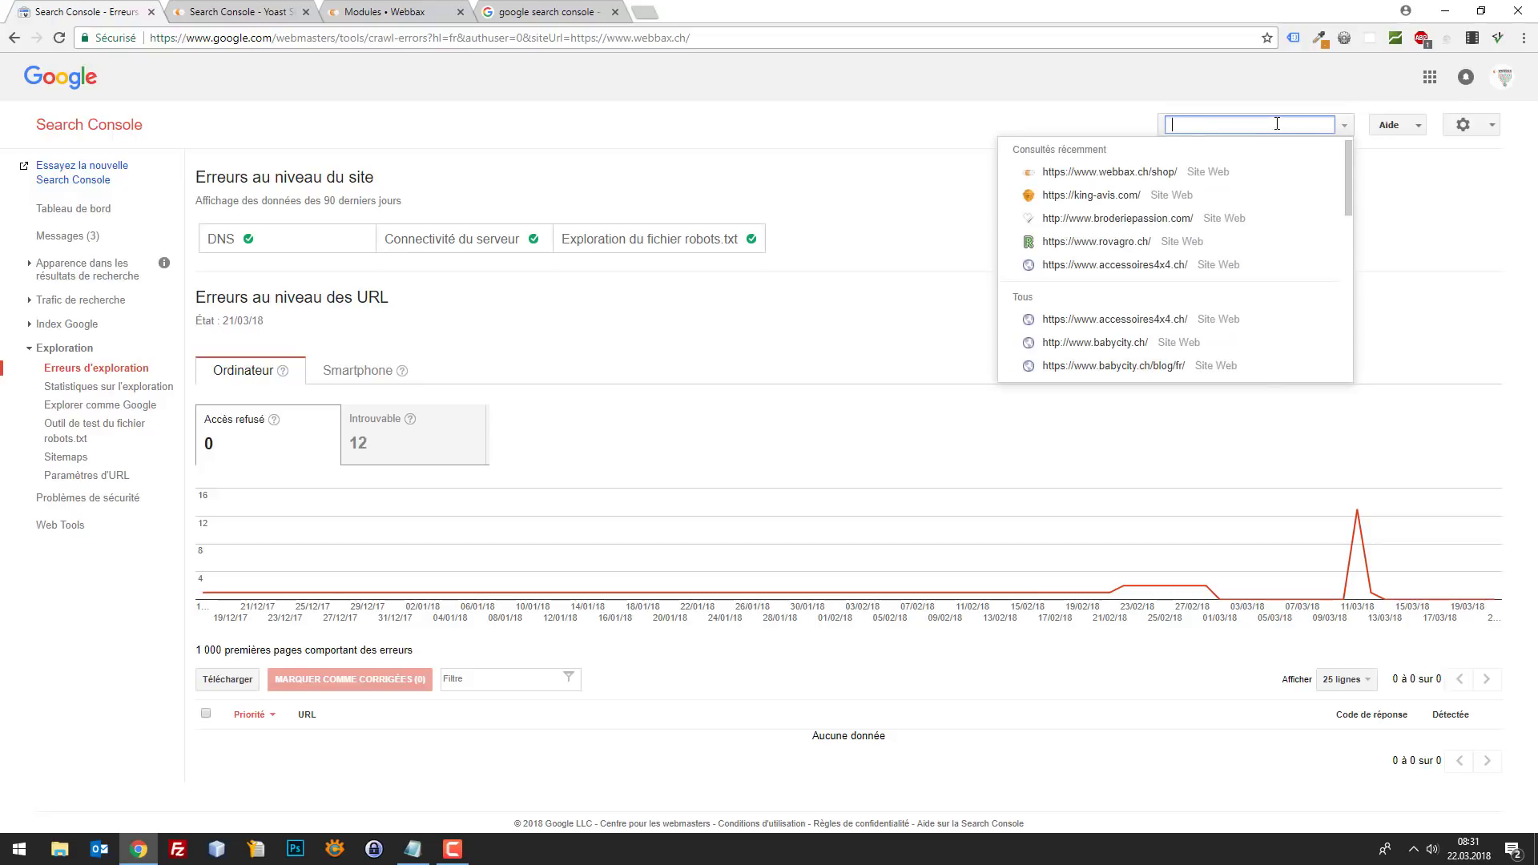
pyautogui.write('web')
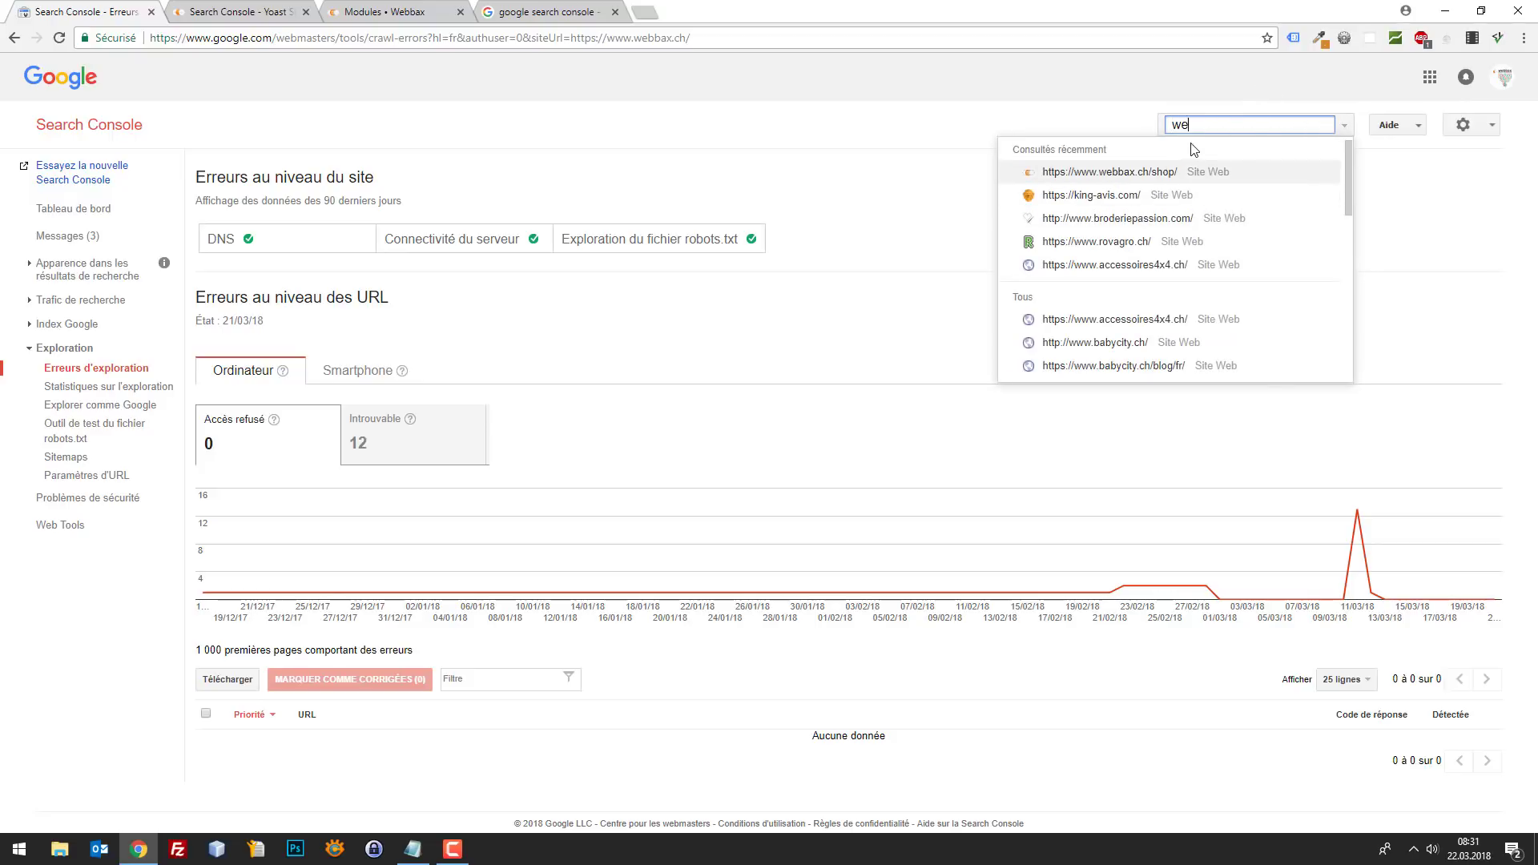
pyautogui.click(1248, 174)
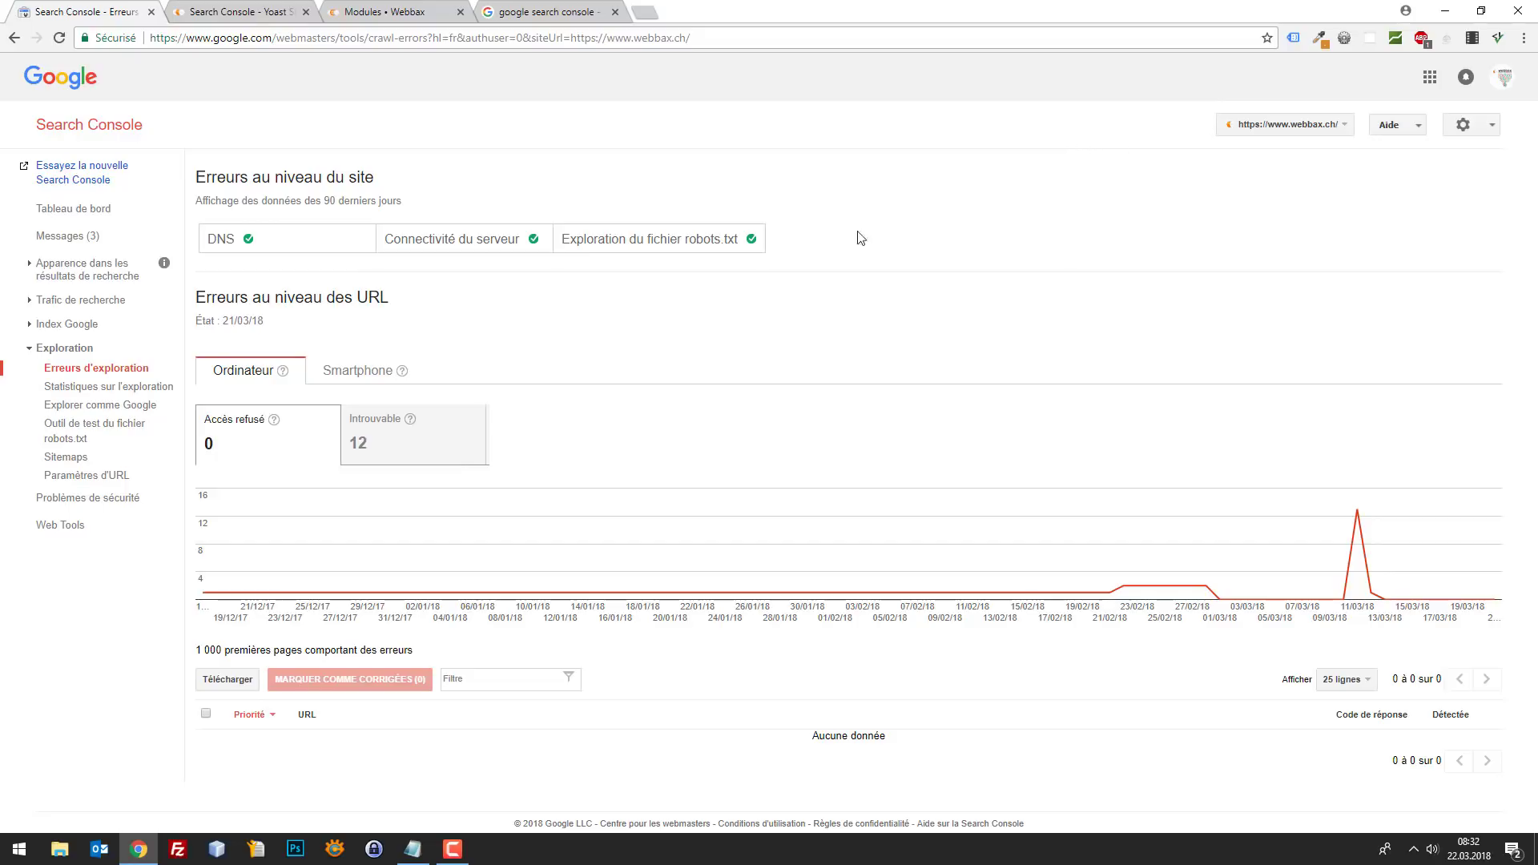
pyautogui.click(66, 209)
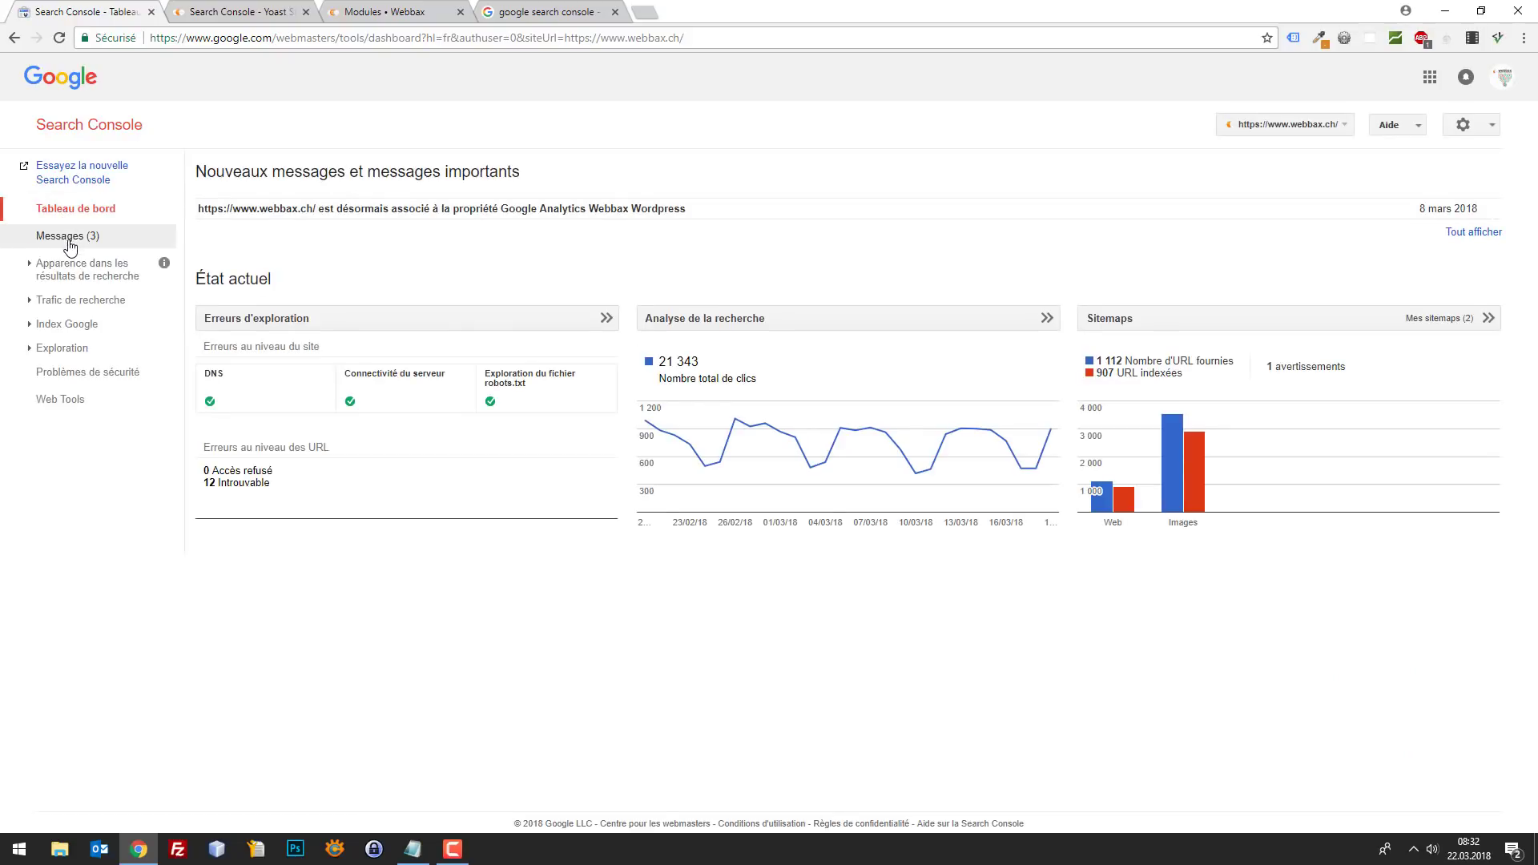
pyautogui.click(68, 242)
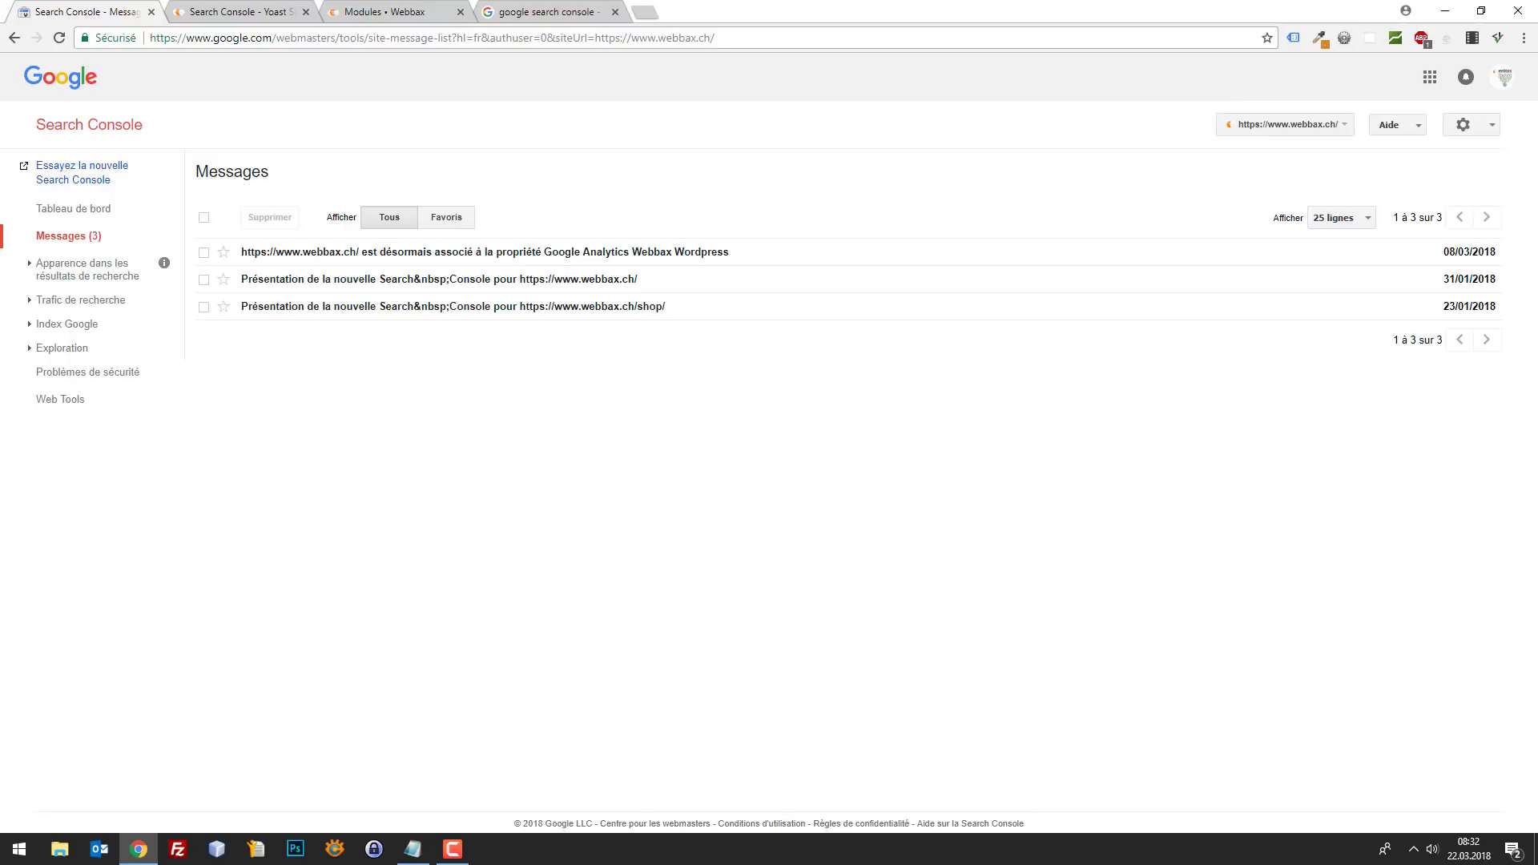
pyautogui.hotkey('alt', 'Tab')
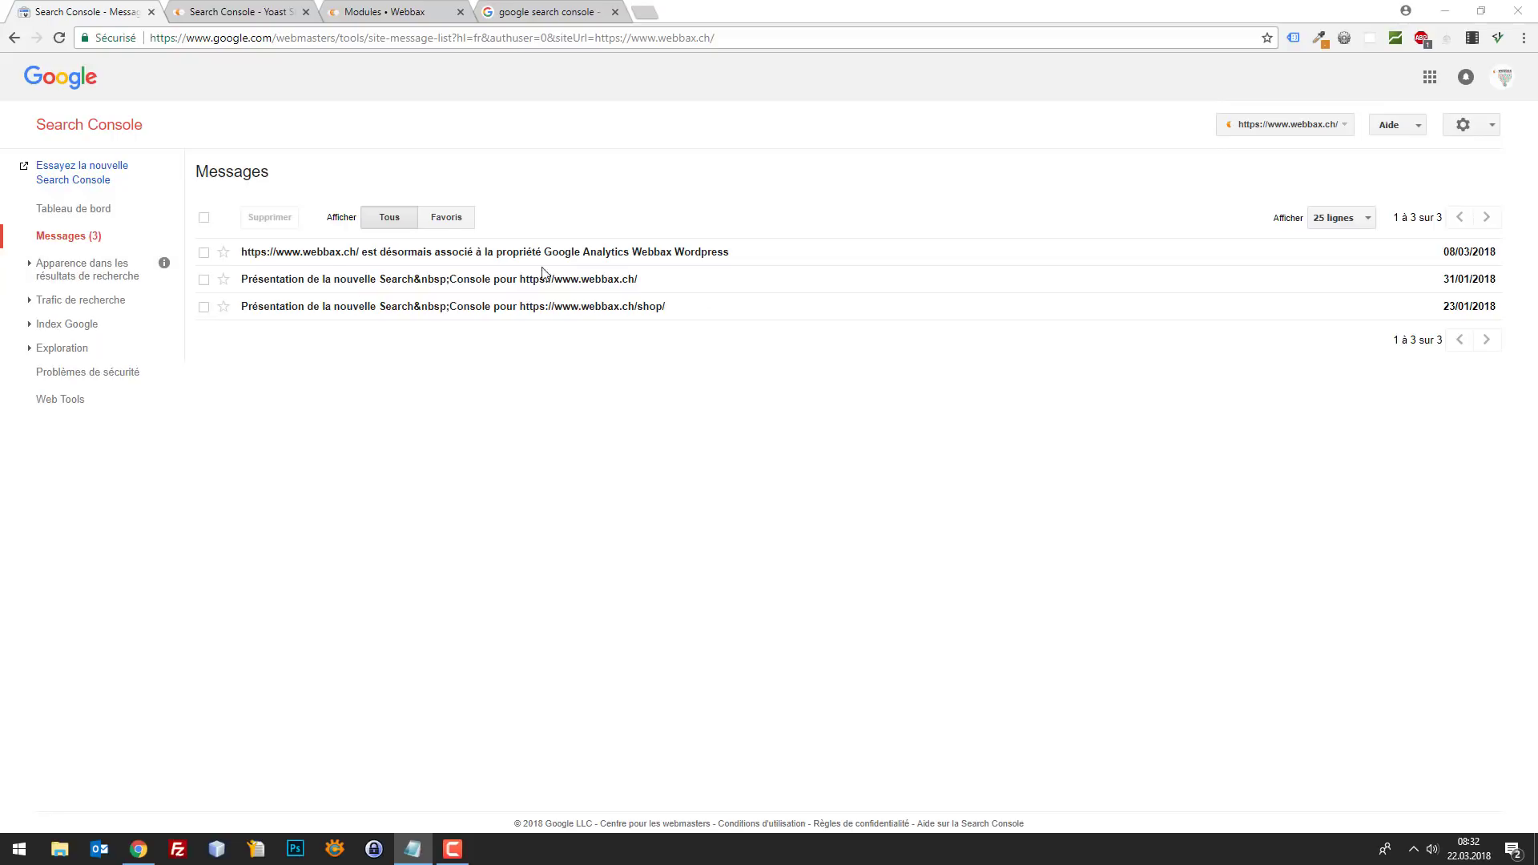
pyautogui.hotkey('alt', 'Tab')
pyautogui.click(204, 253)
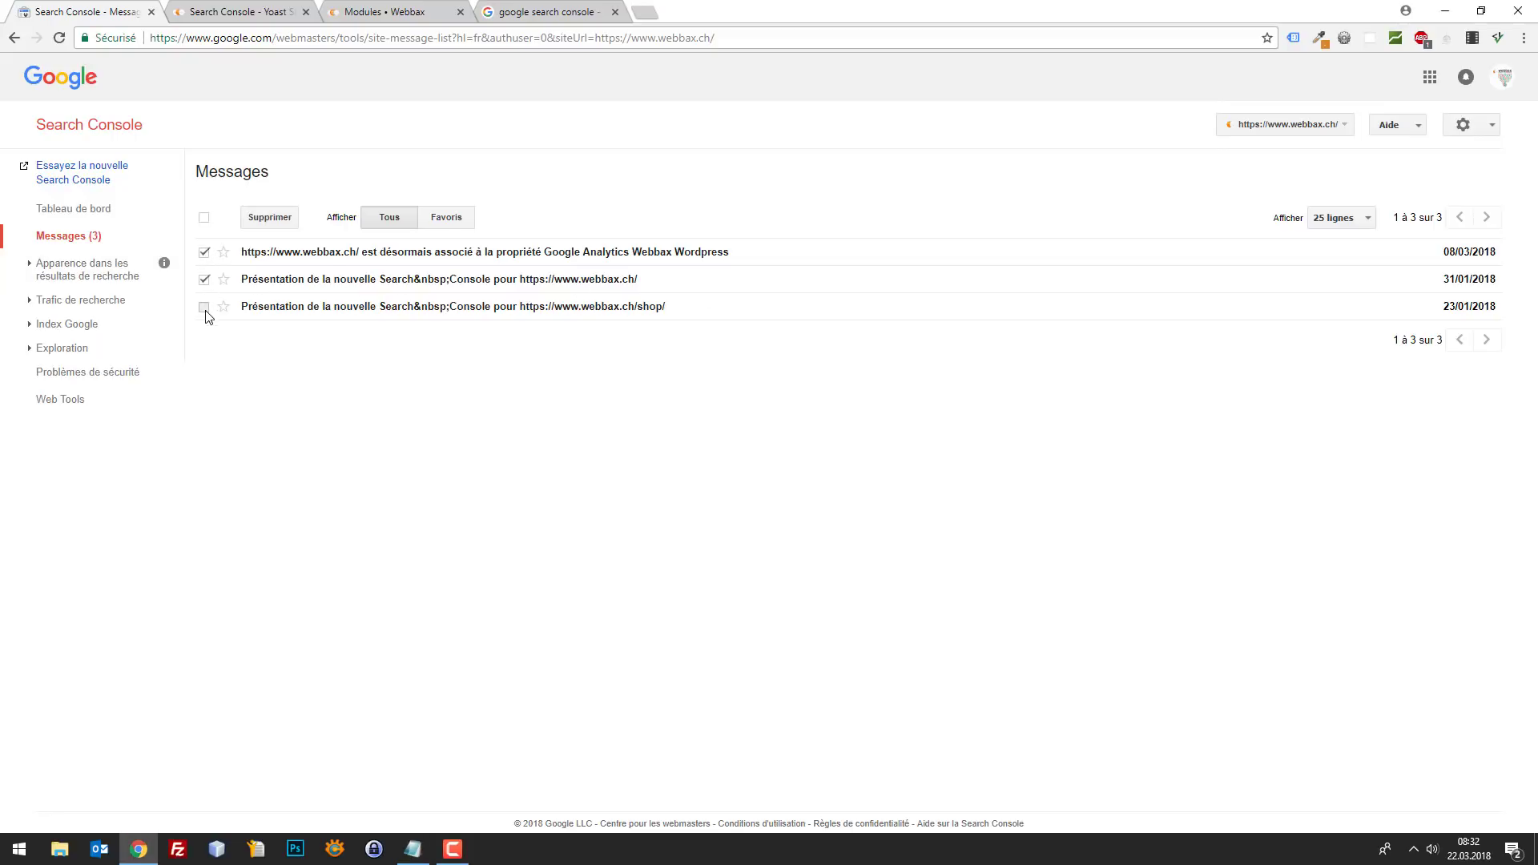
pyautogui.click(204, 308)
pyautogui.click(270, 218)
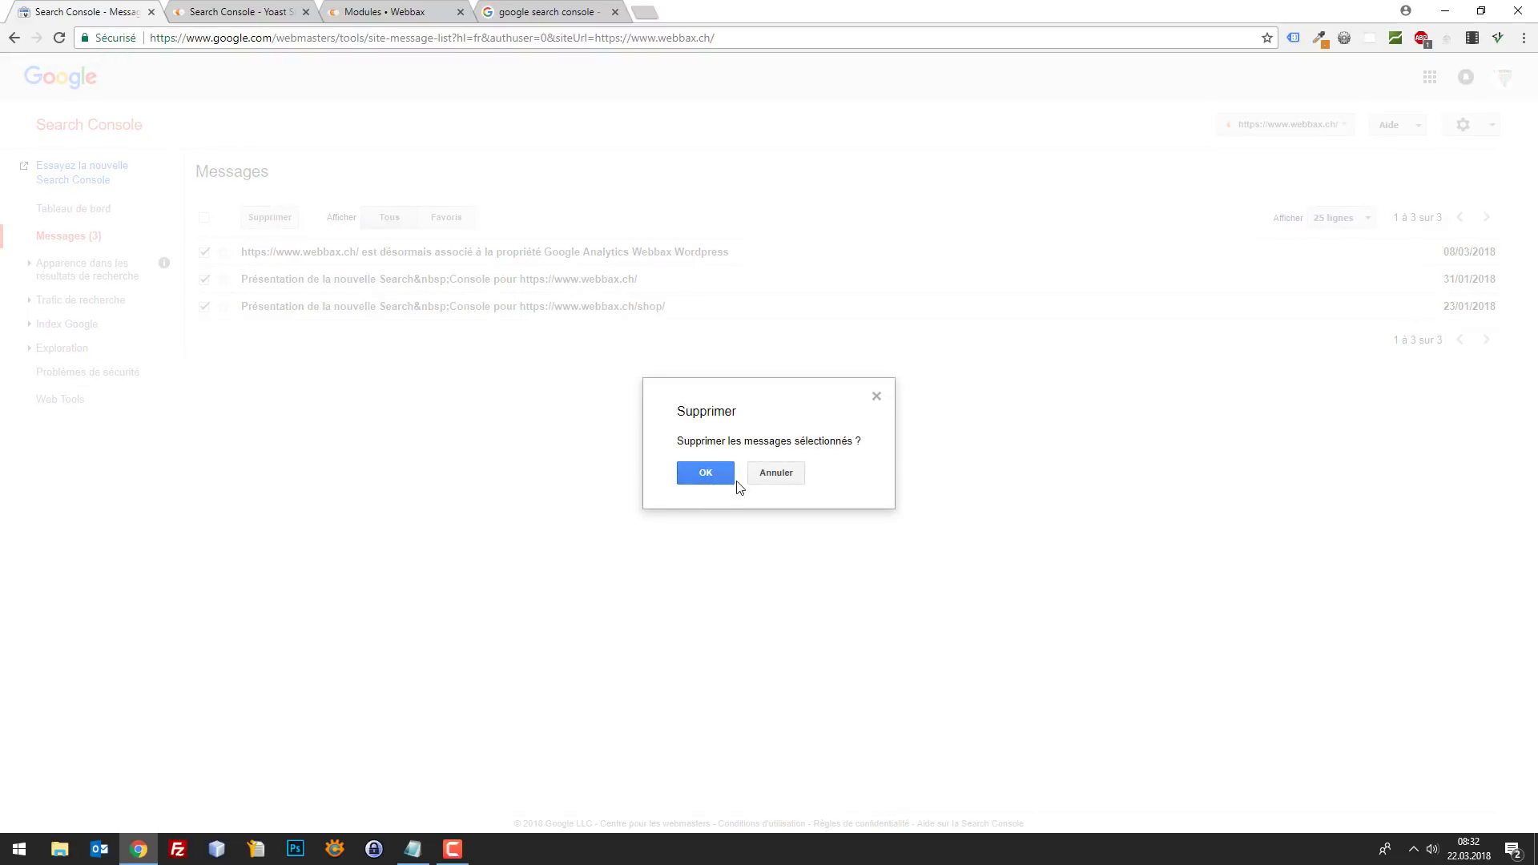
pyautogui.click(707, 473)
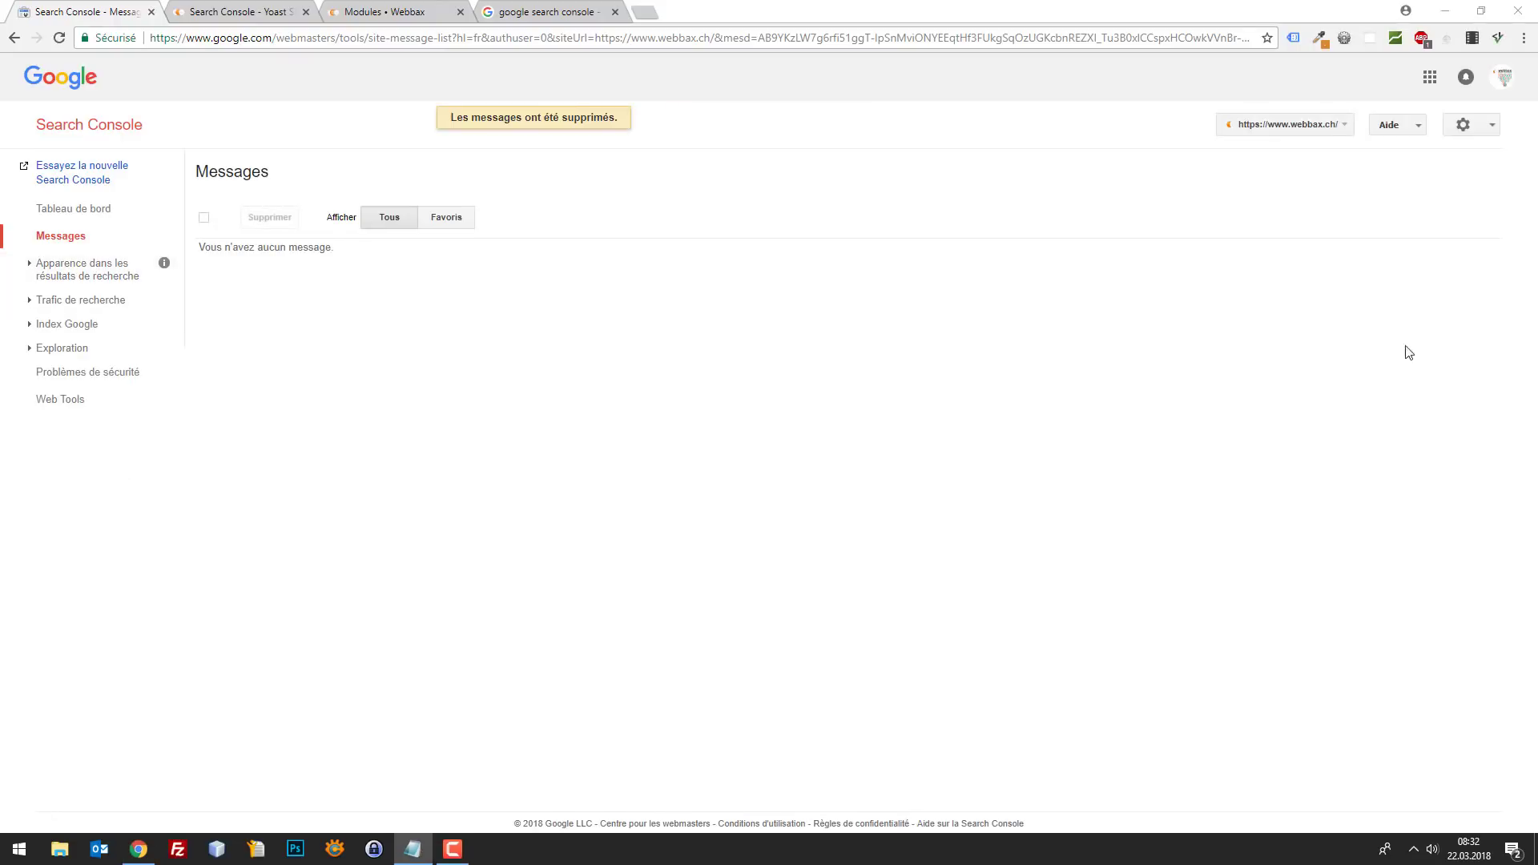
# Show the structured data report under search appearance and open the details of the hatom data type.
pyautogui.click(28, 264)
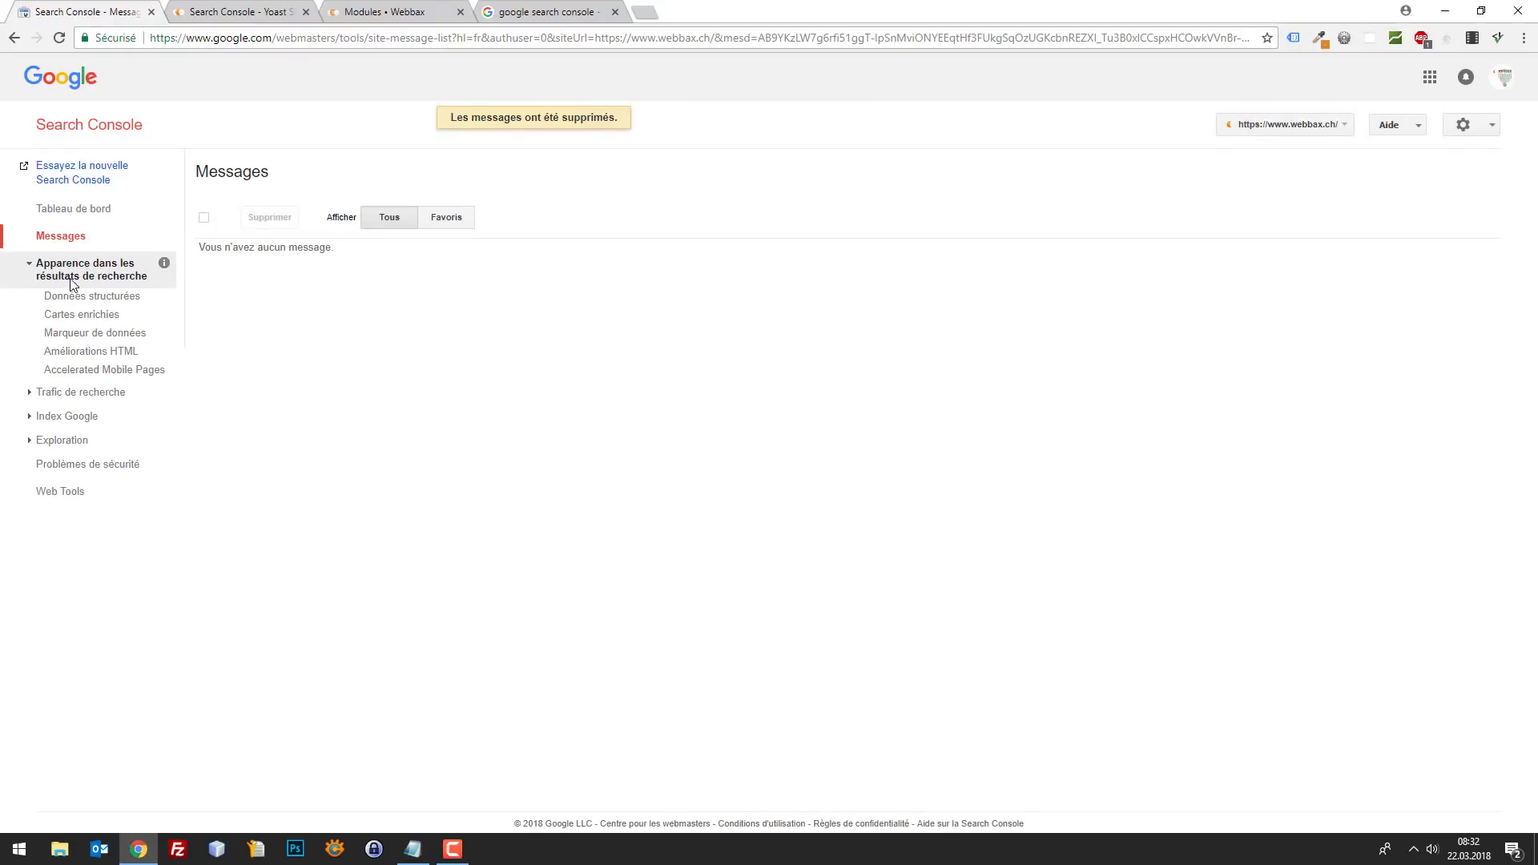
pyautogui.click(88, 296)
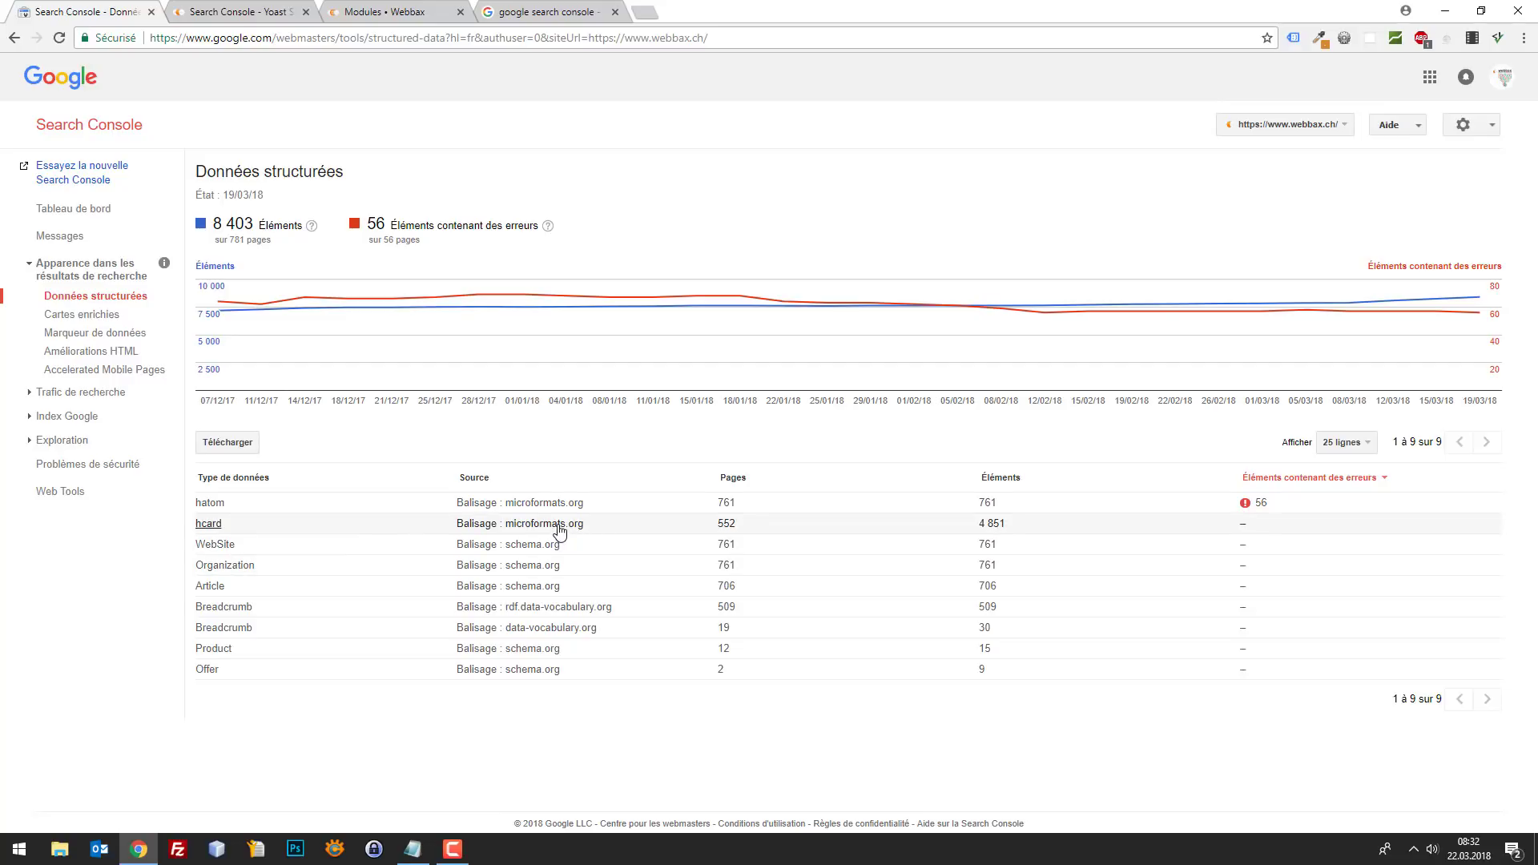
pyautogui.click(537, 511)
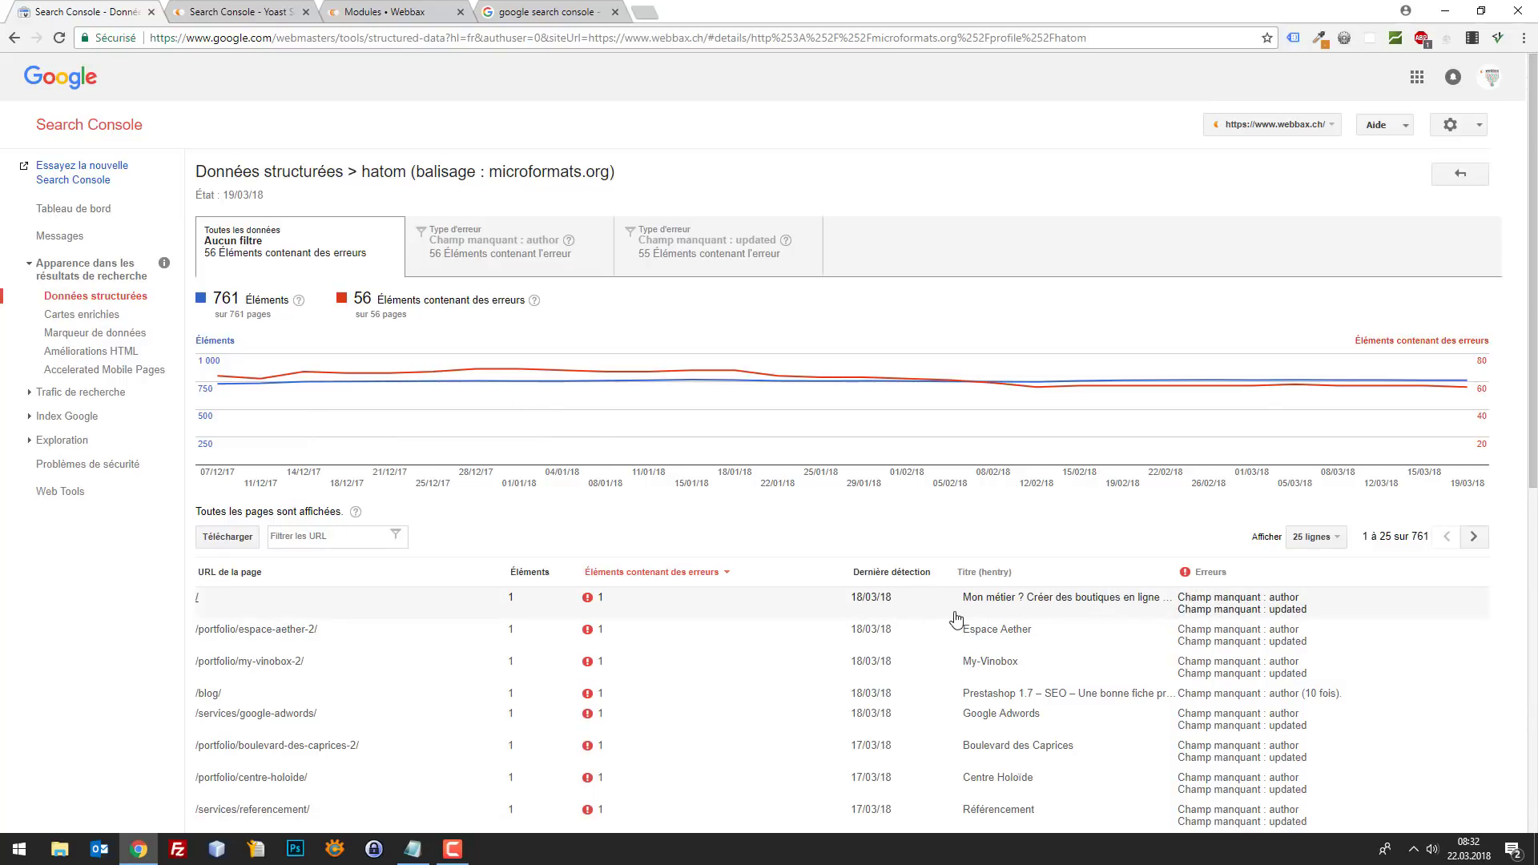
# Search Google for "micro data" in a new tab and open the schema.org Microdata guide.
pyautogui.hotkey('ctrl', 't')
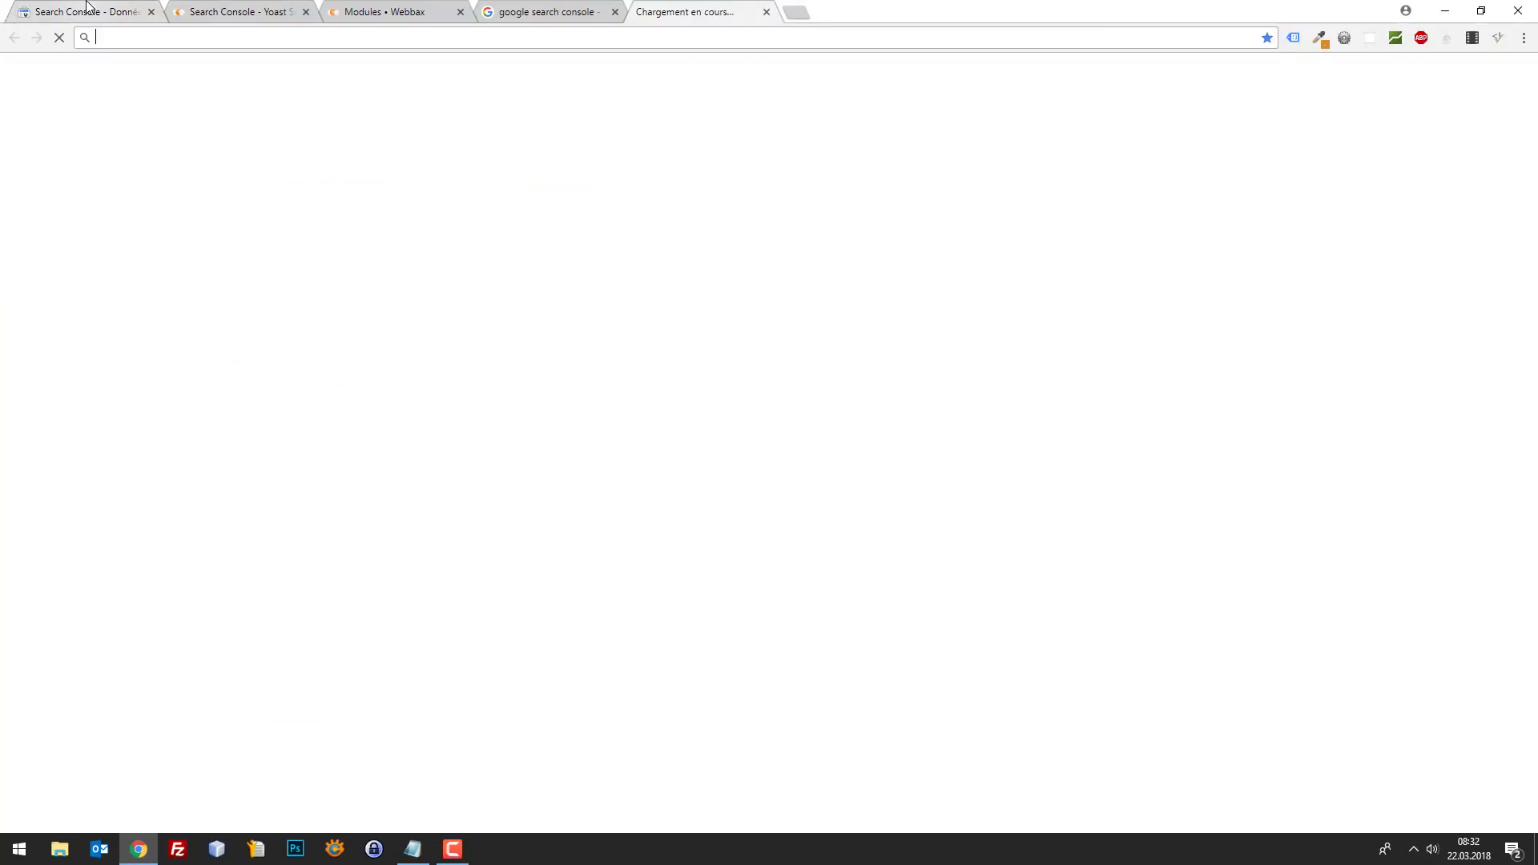
pyautogui.write('m')
pyautogui.press('BackSpace')
pyautogui.write('ni')
pyautogui.press('BackSpace')
pyautogui.press('BackSpace')
pyautogui.press('BackSpace')
pyautogui.write('micros')
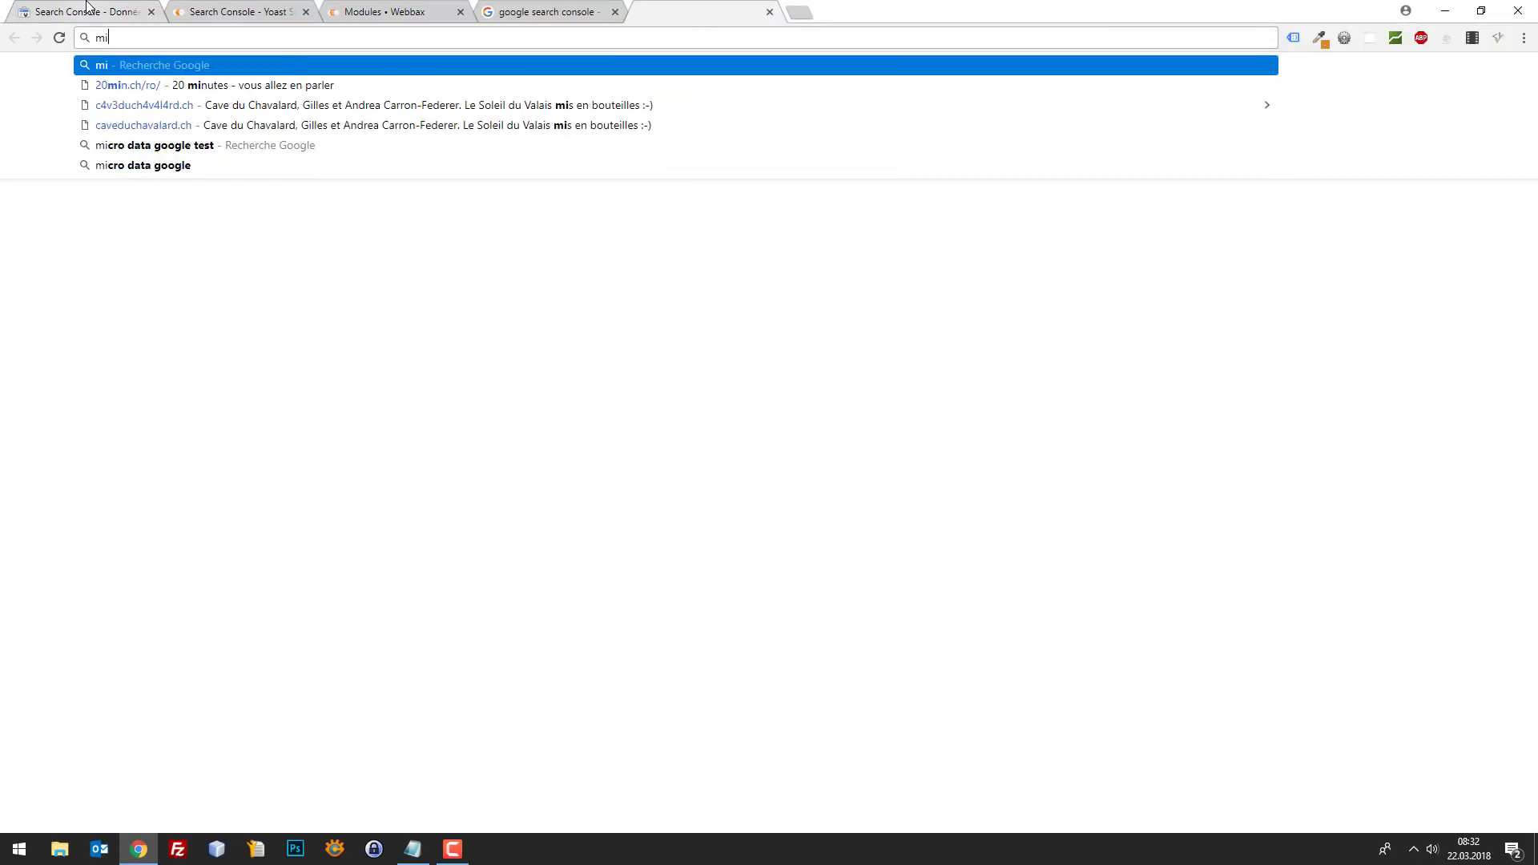
pyautogui.press('BackSpace')
pyautogui.write('data')
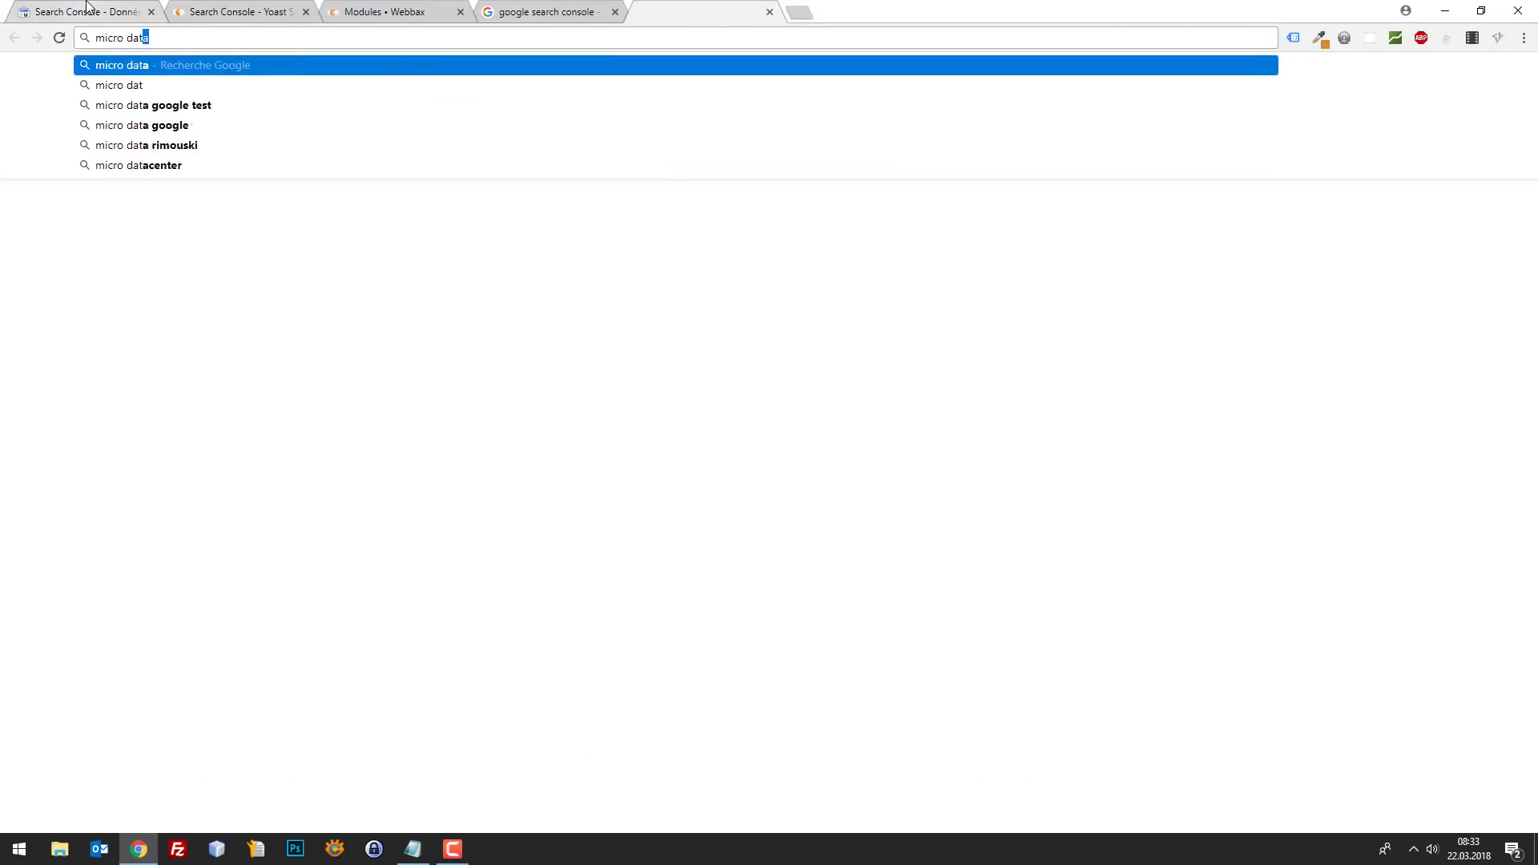
pyautogui.press('Return')
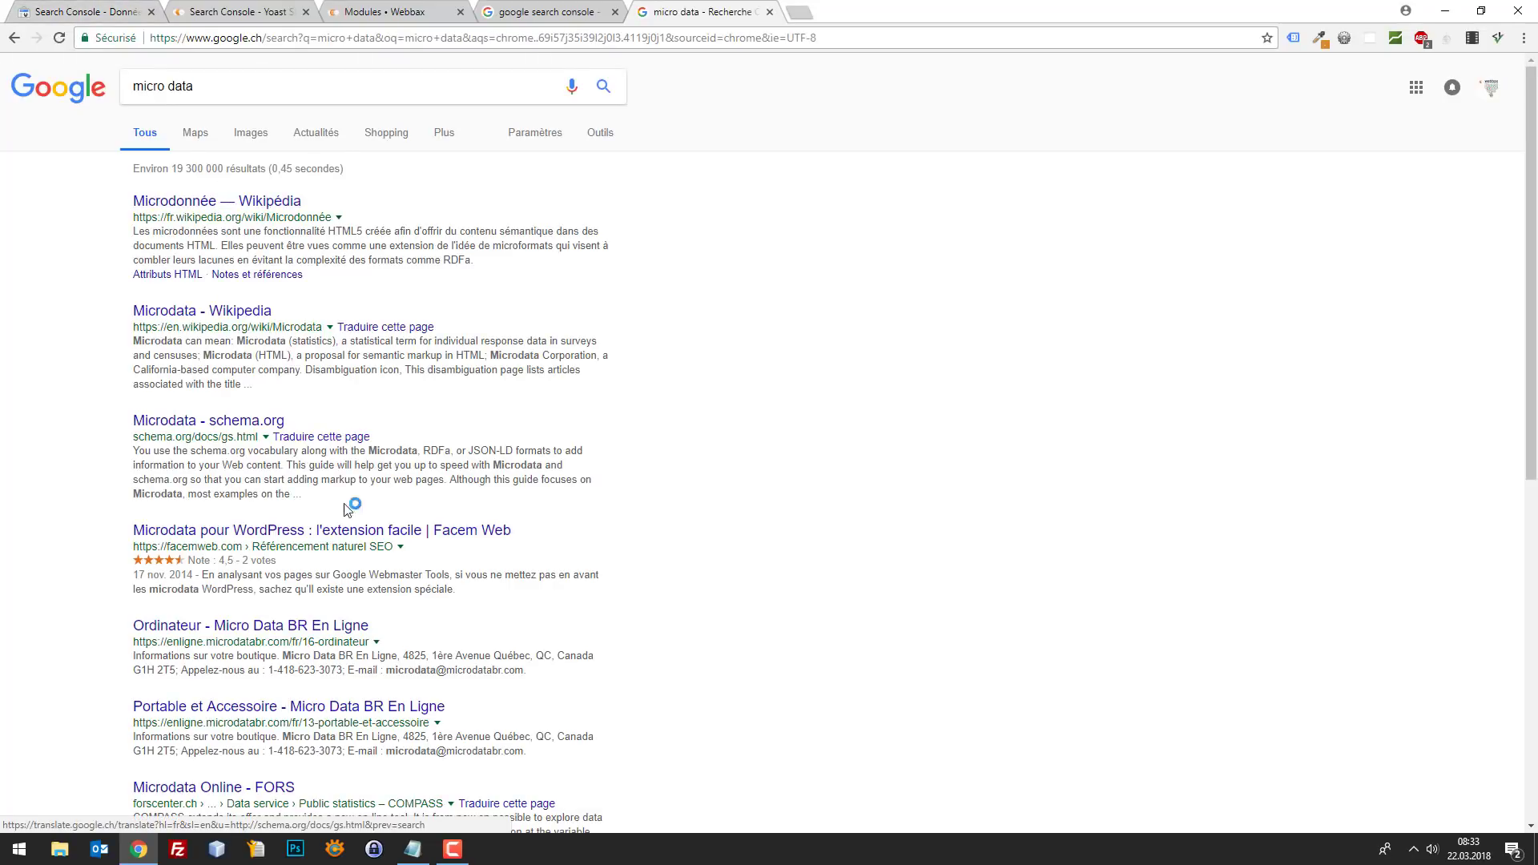
pyautogui.click(226, 428)
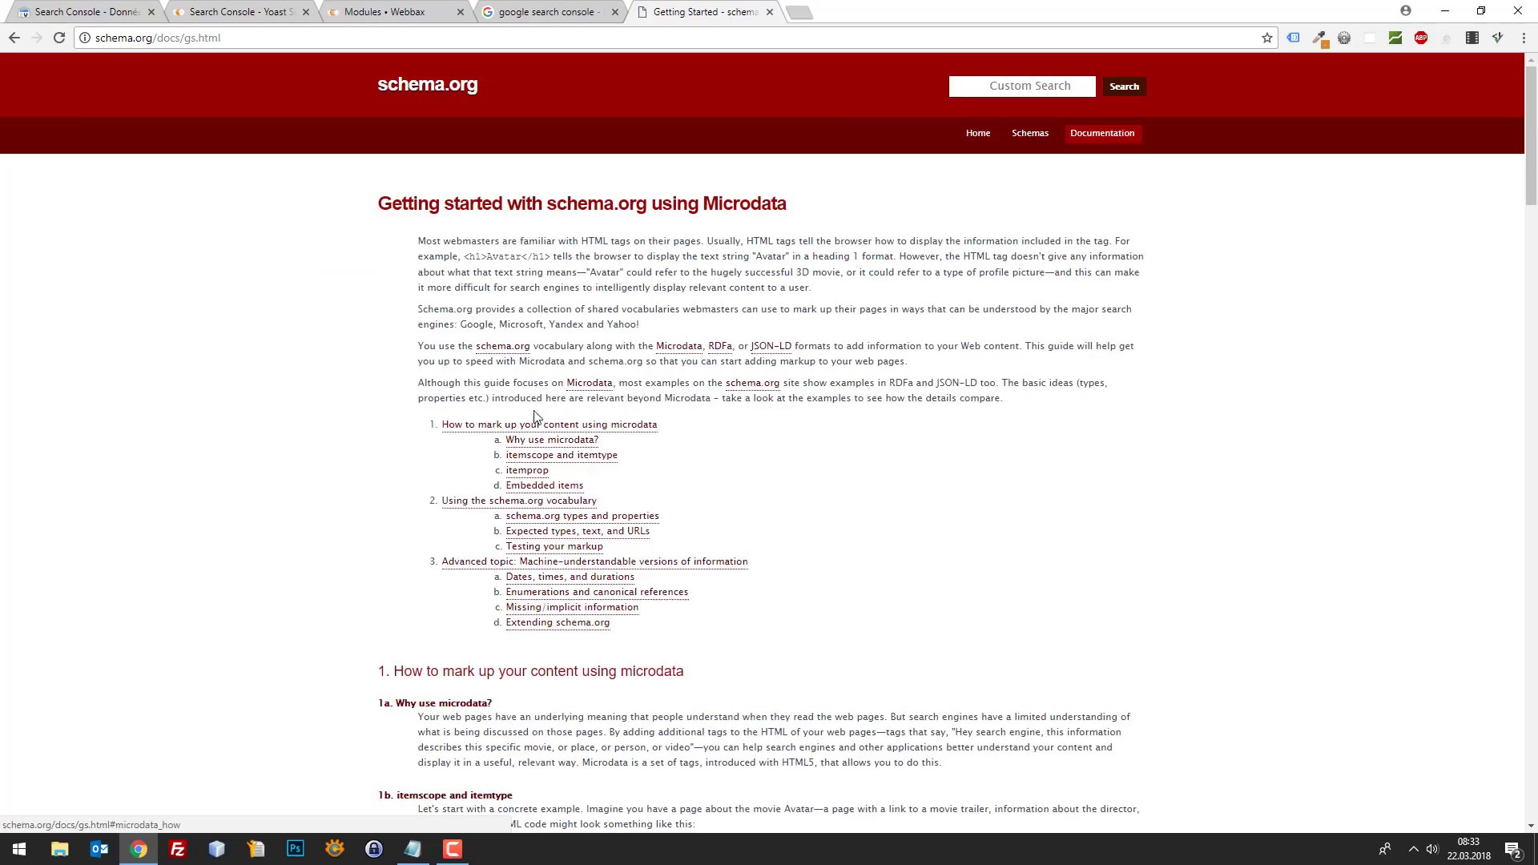
# Examine the Avatar code example in the itemprop section, highlighting the name and director properties and their values.
pyautogui.scroll(-18, 613, 409)
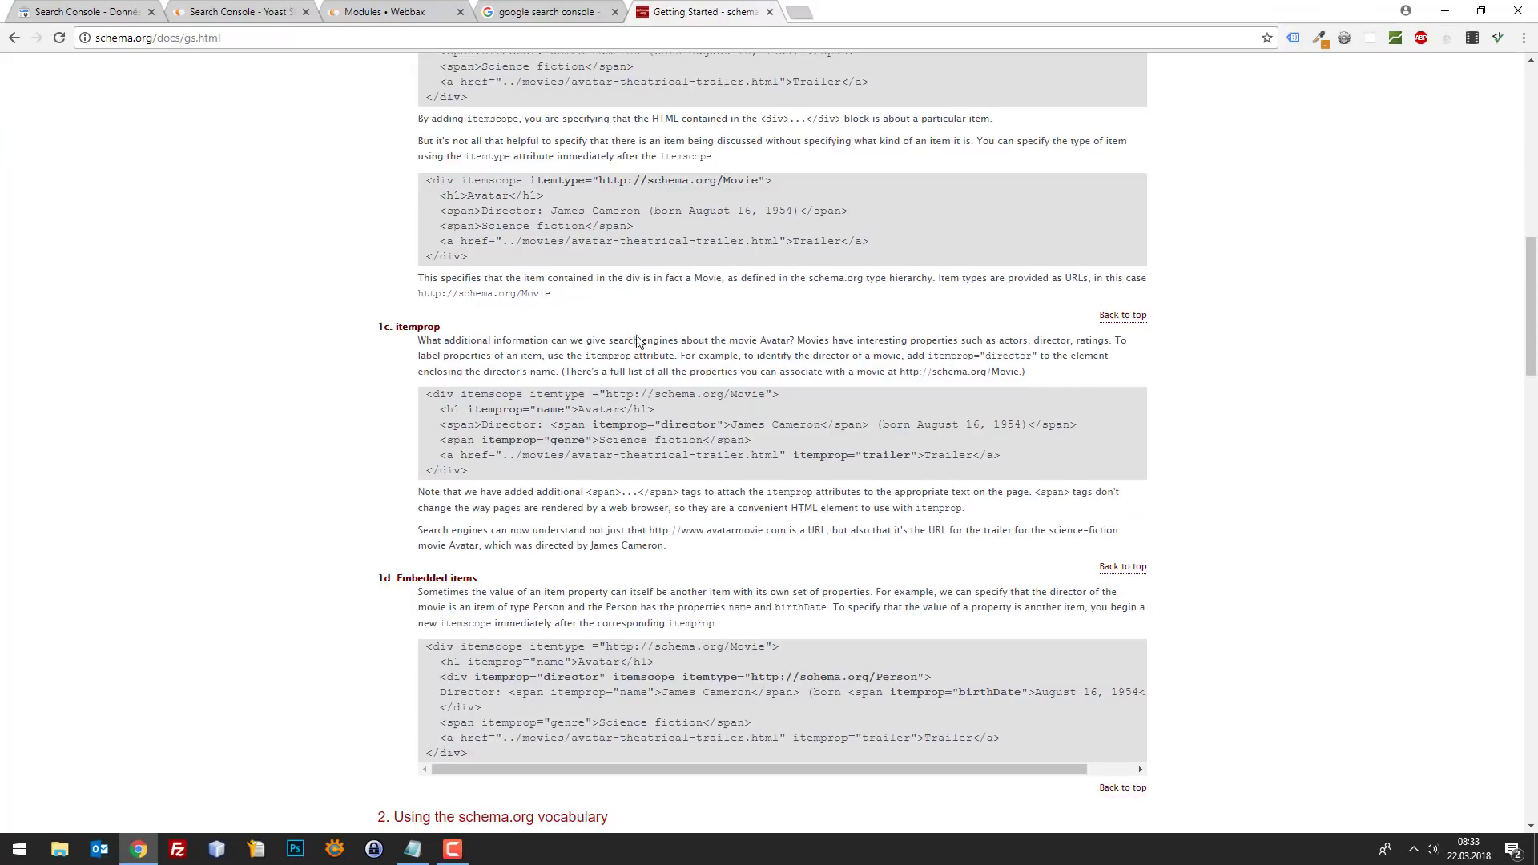
pyautogui.scroll(2, 478, 374)
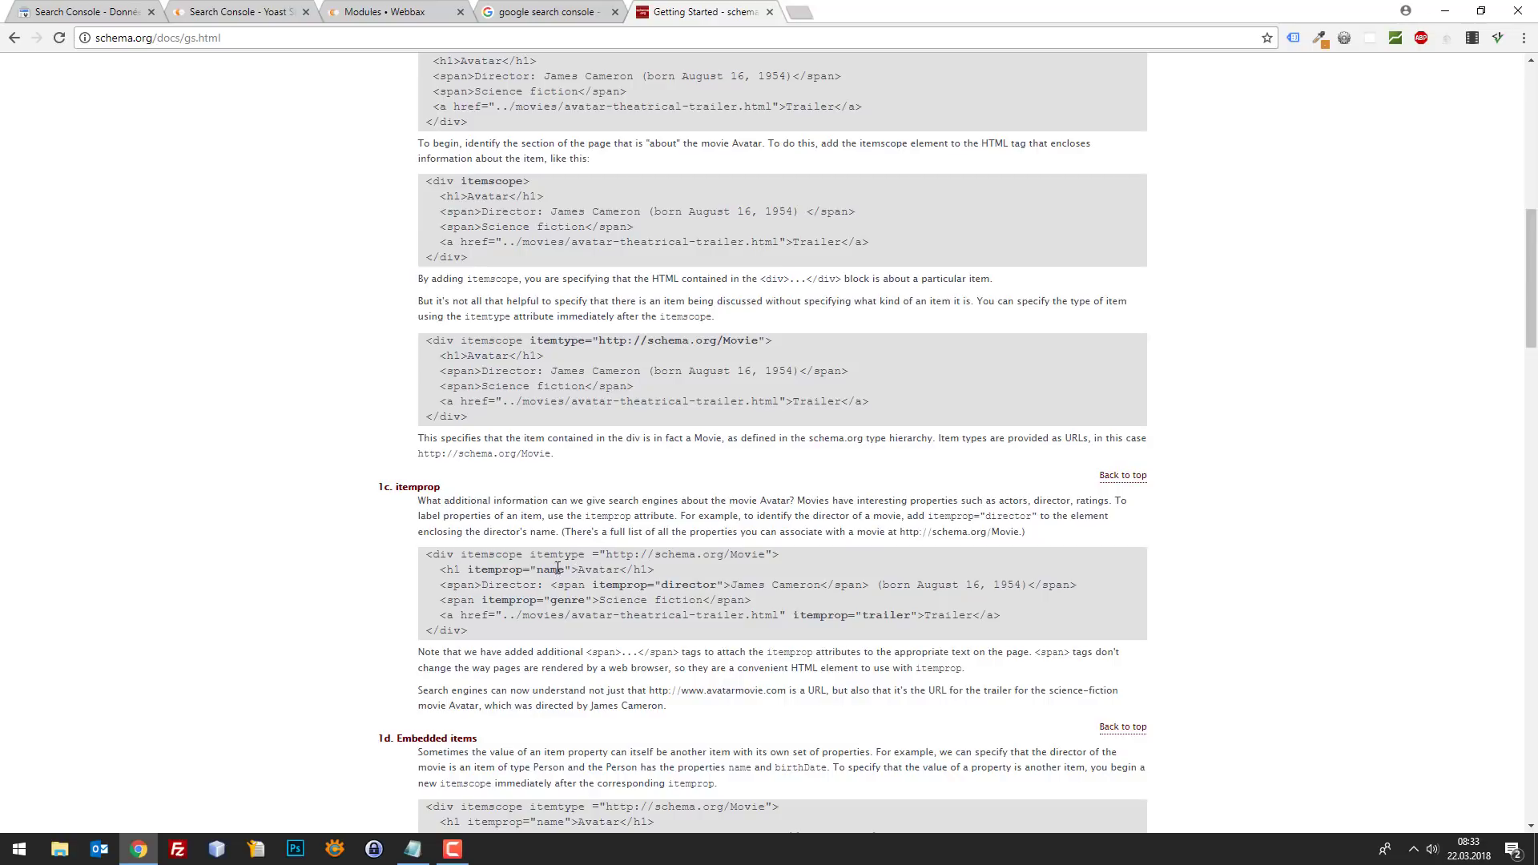
pyautogui.moveTo(571, 569); pyautogui.dragTo(444, 573)
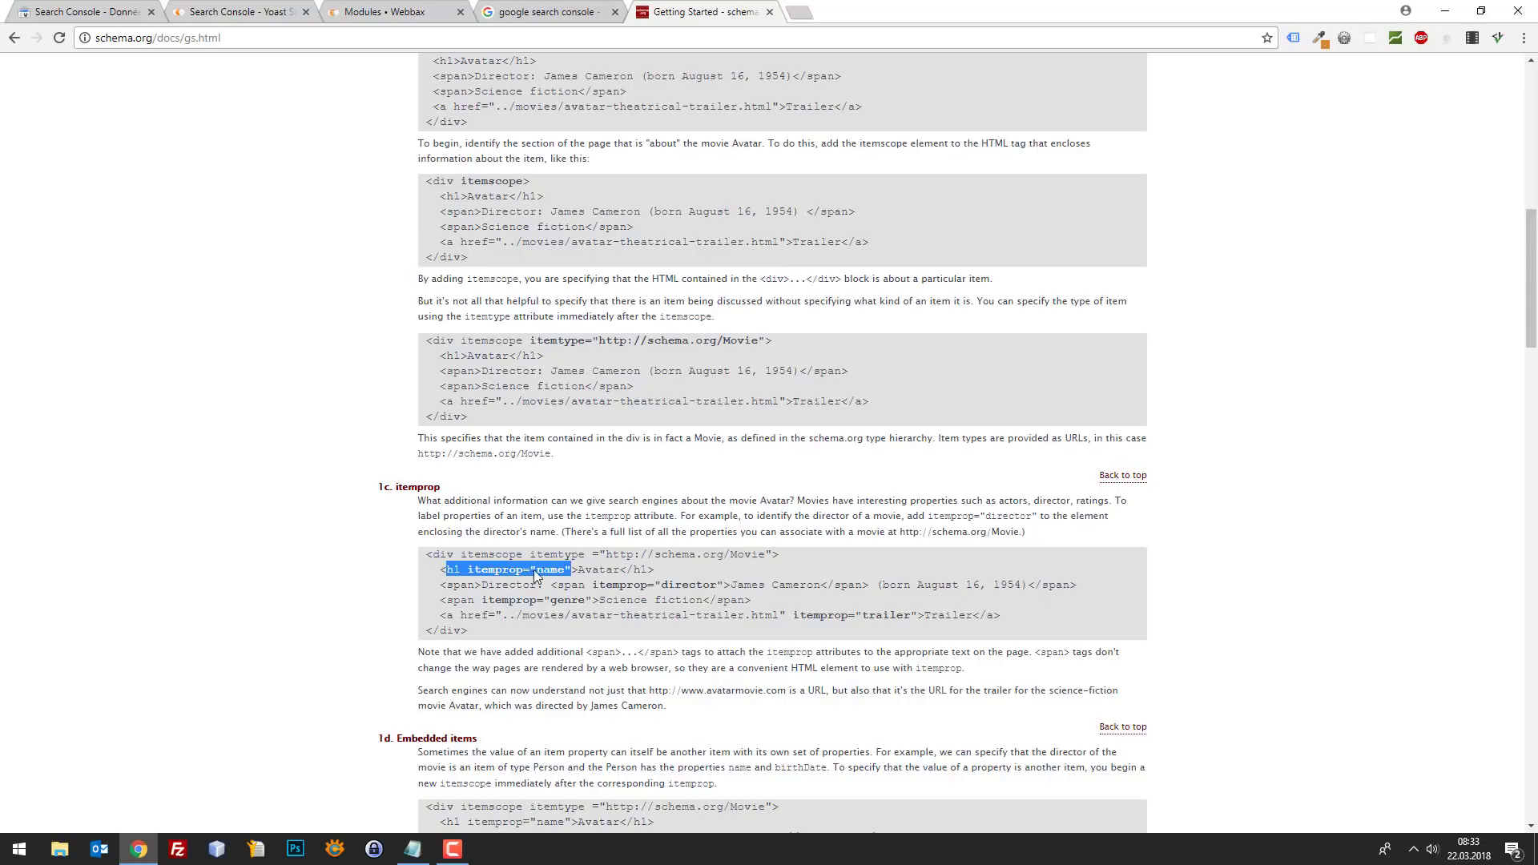
pyautogui.click(472, 571)
pyautogui.moveTo(466, 571); pyautogui.dragTo(568, 568)
pyautogui.moveTo(578, 569); pyautogui.dragTo(625, 567)
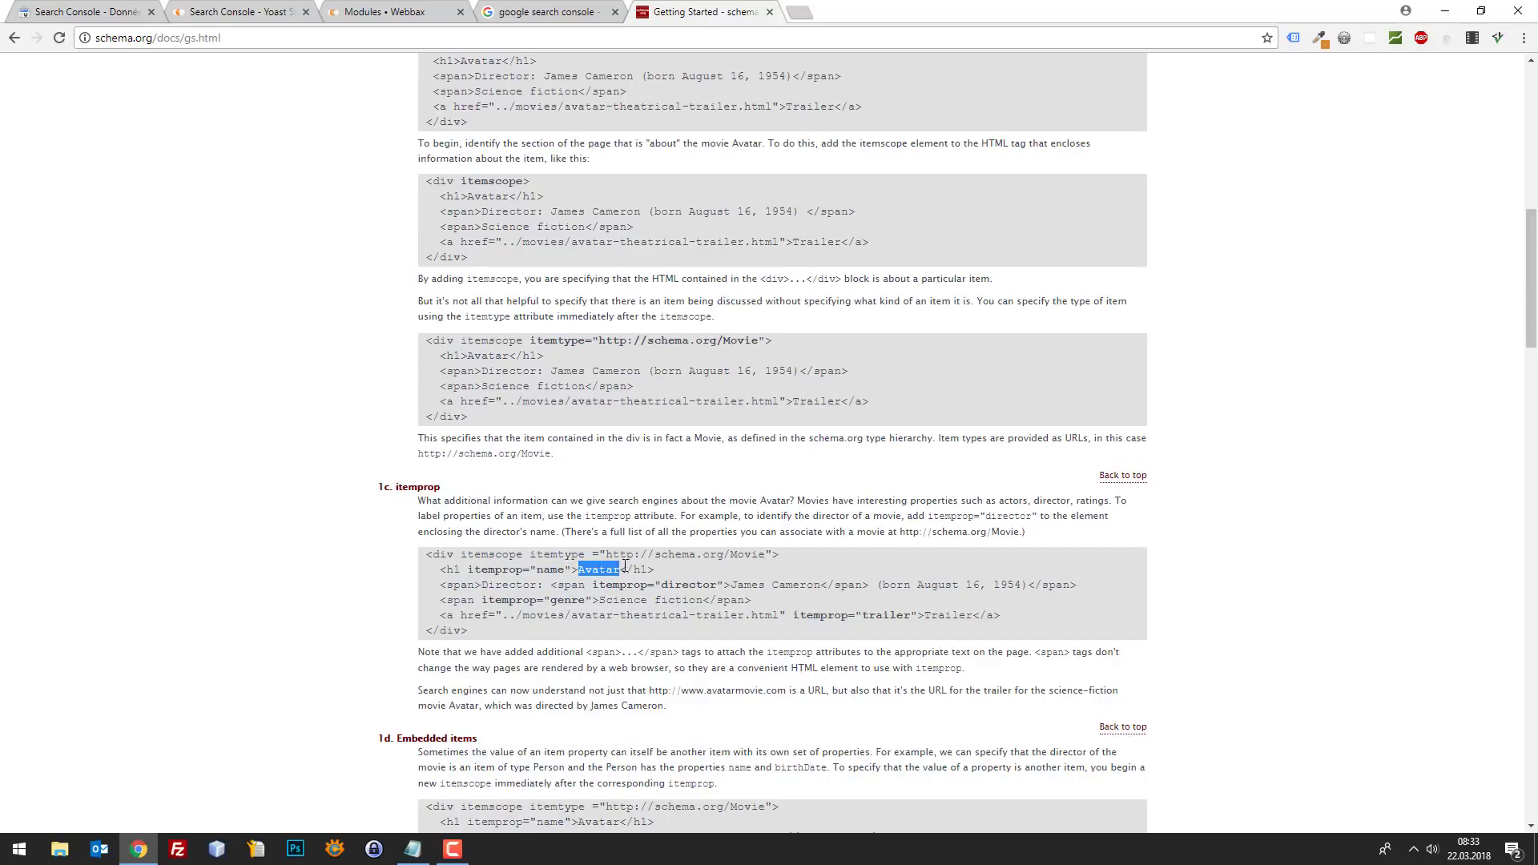
pyautogui.click(693, 590)
pyautogui.moveTo(725, 584); pyautogui.dragTo(579, 587)
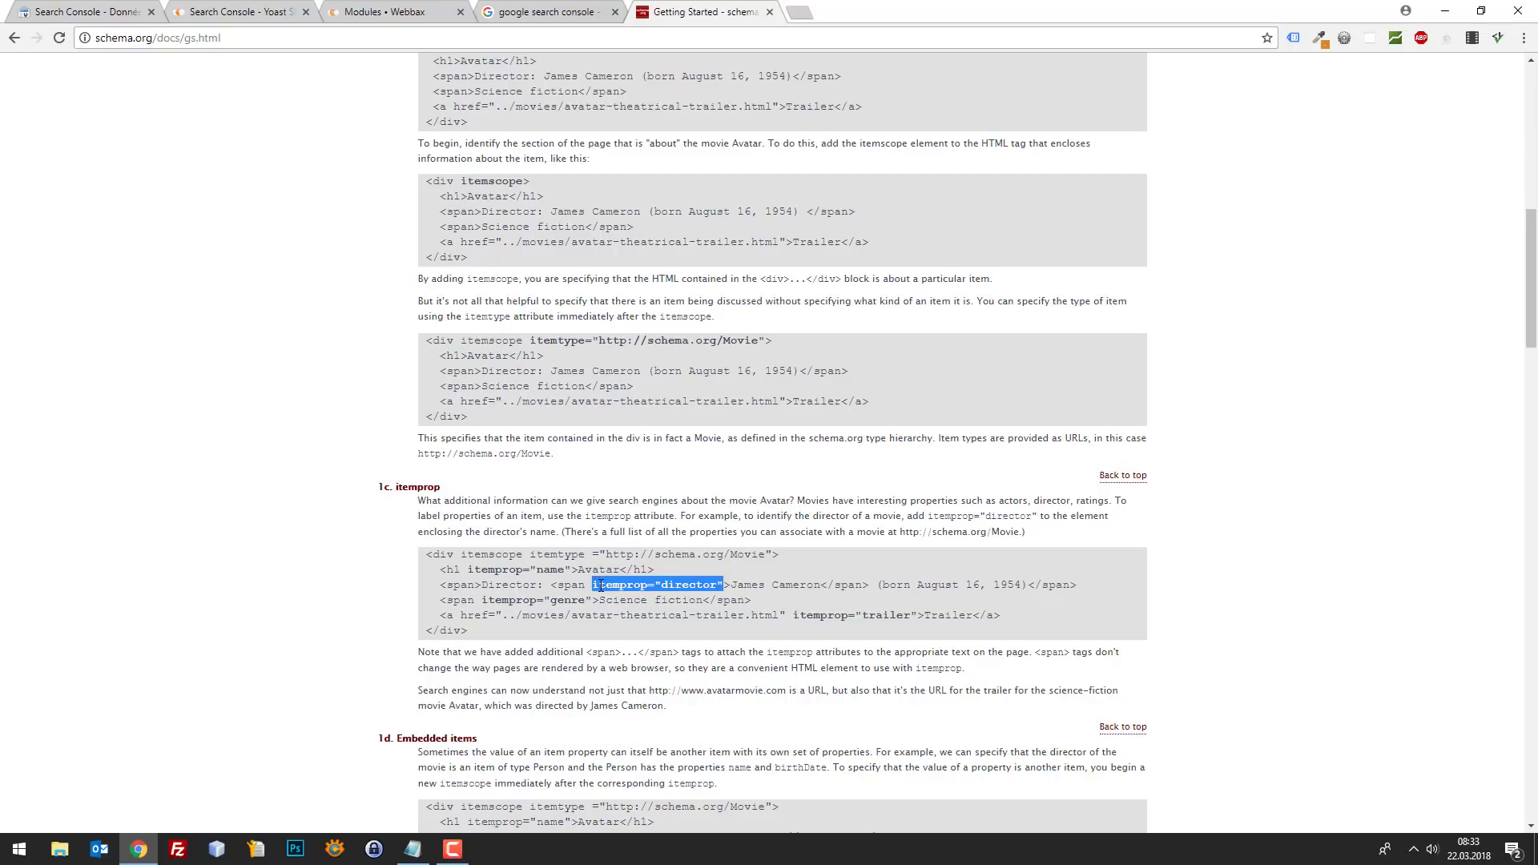
pyautogui.moveTo(731, 585); pyautogui.dragTo(820, 582)
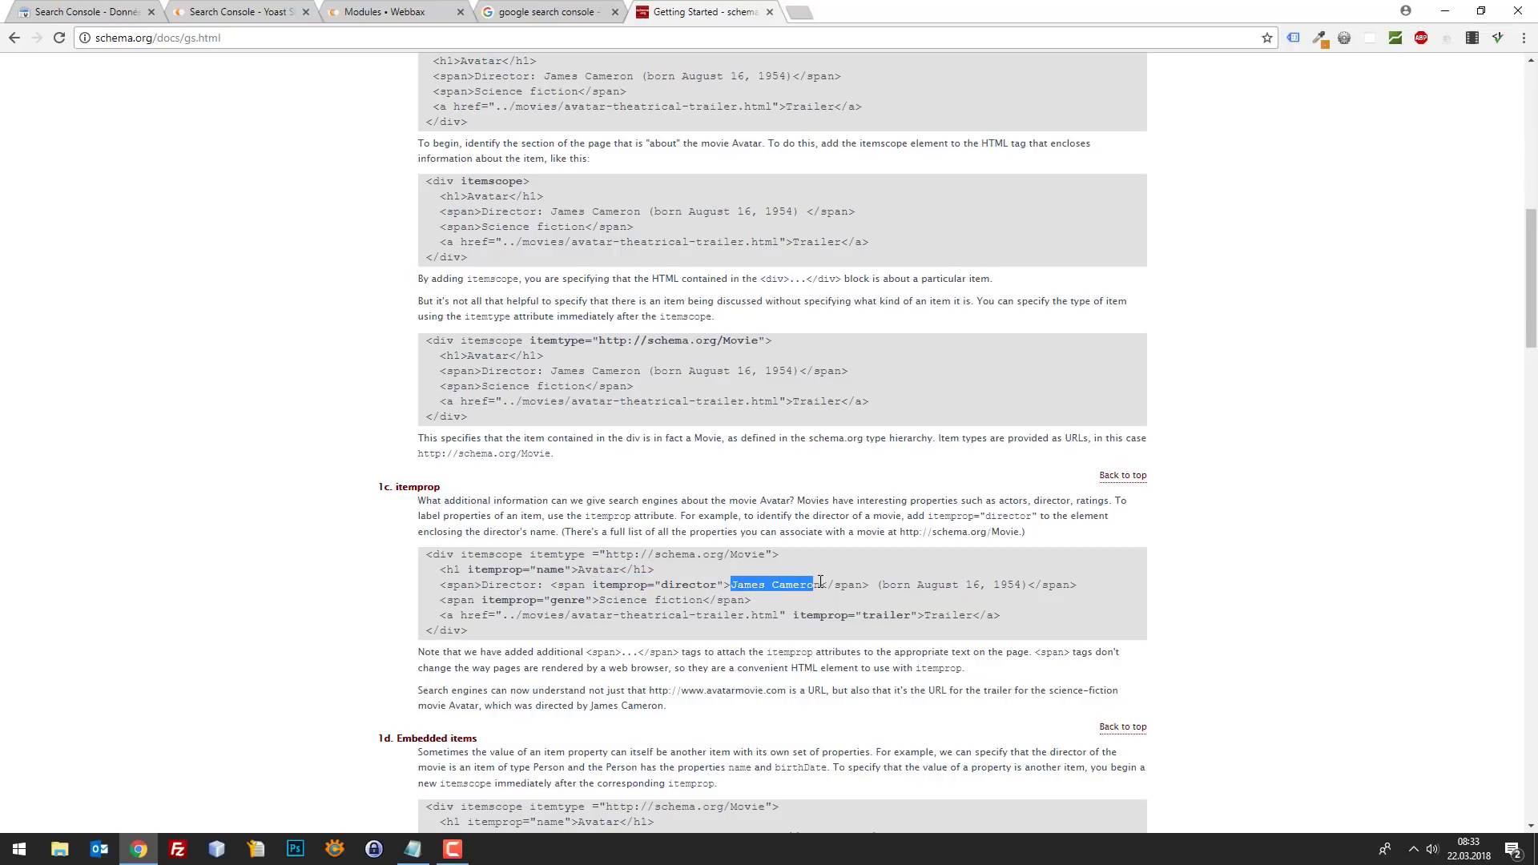
pyautogui.doubleClick(701, 585)
pyautogui.moveTo(725, 589); pyautogui.dragTo(820, 581)
pyautogui.scroll(8, 731, 63)
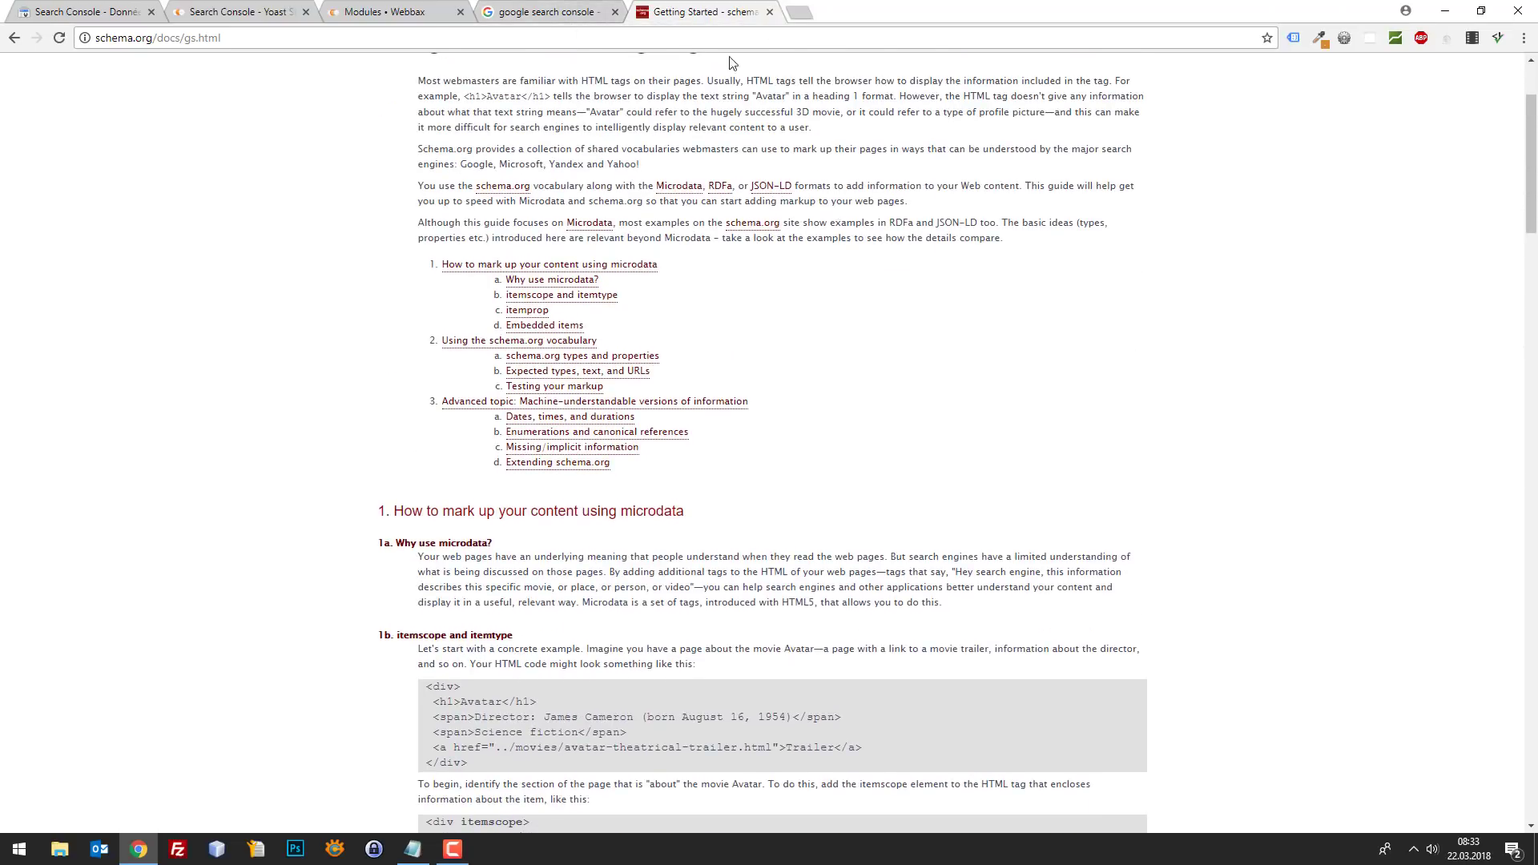
# Return to Search Console, review the missing-field errors of the hatom pages and go back to the structured data overview.
pyautogui.click(104, 12)
pyautogui.scroll(-8, 1214, 529)
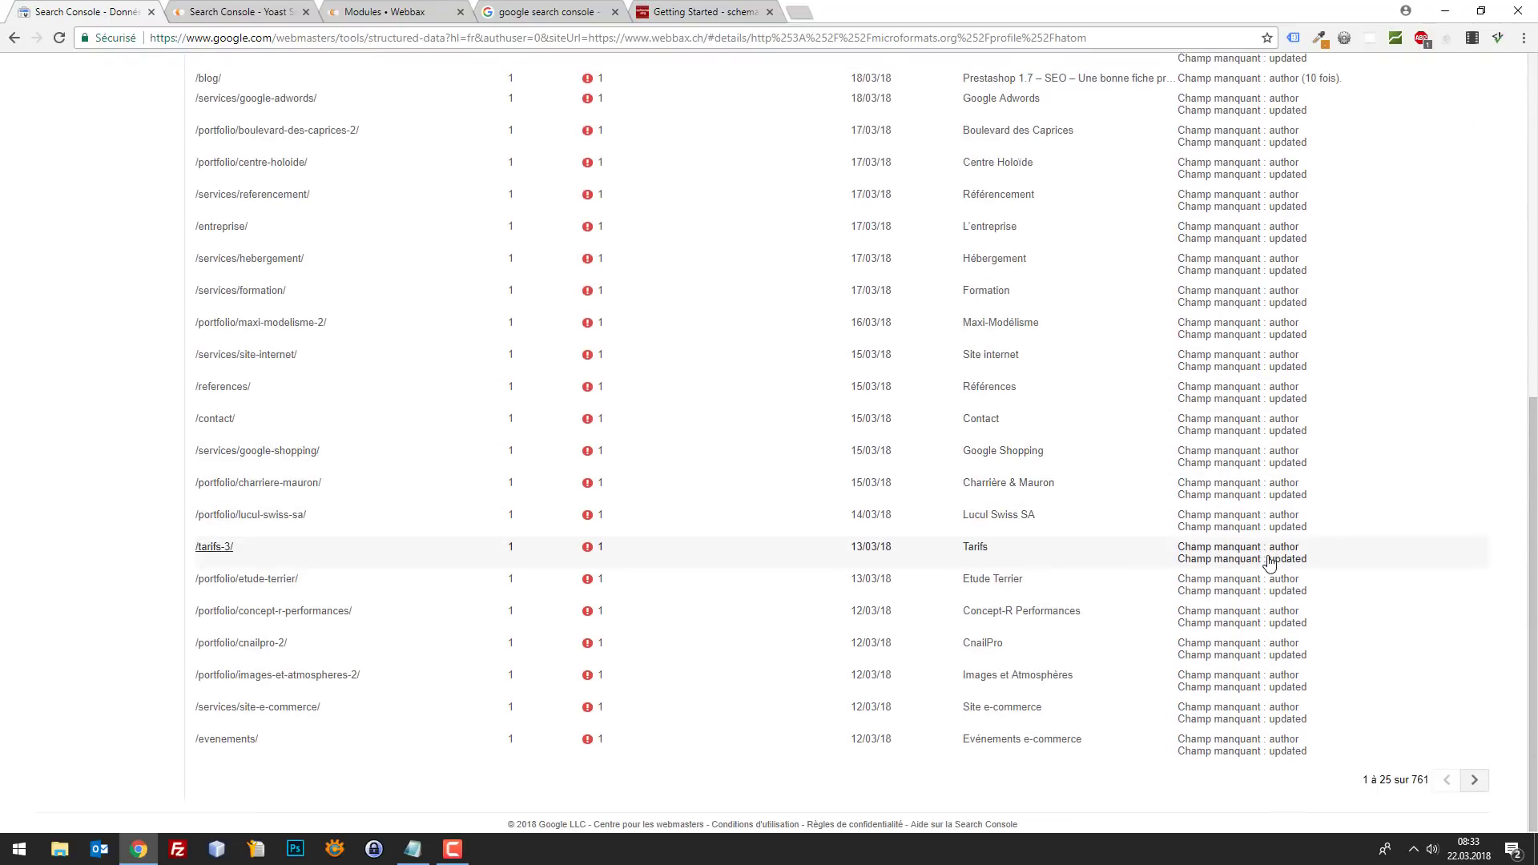
pyautogui.scroll(6, 1270, 529)
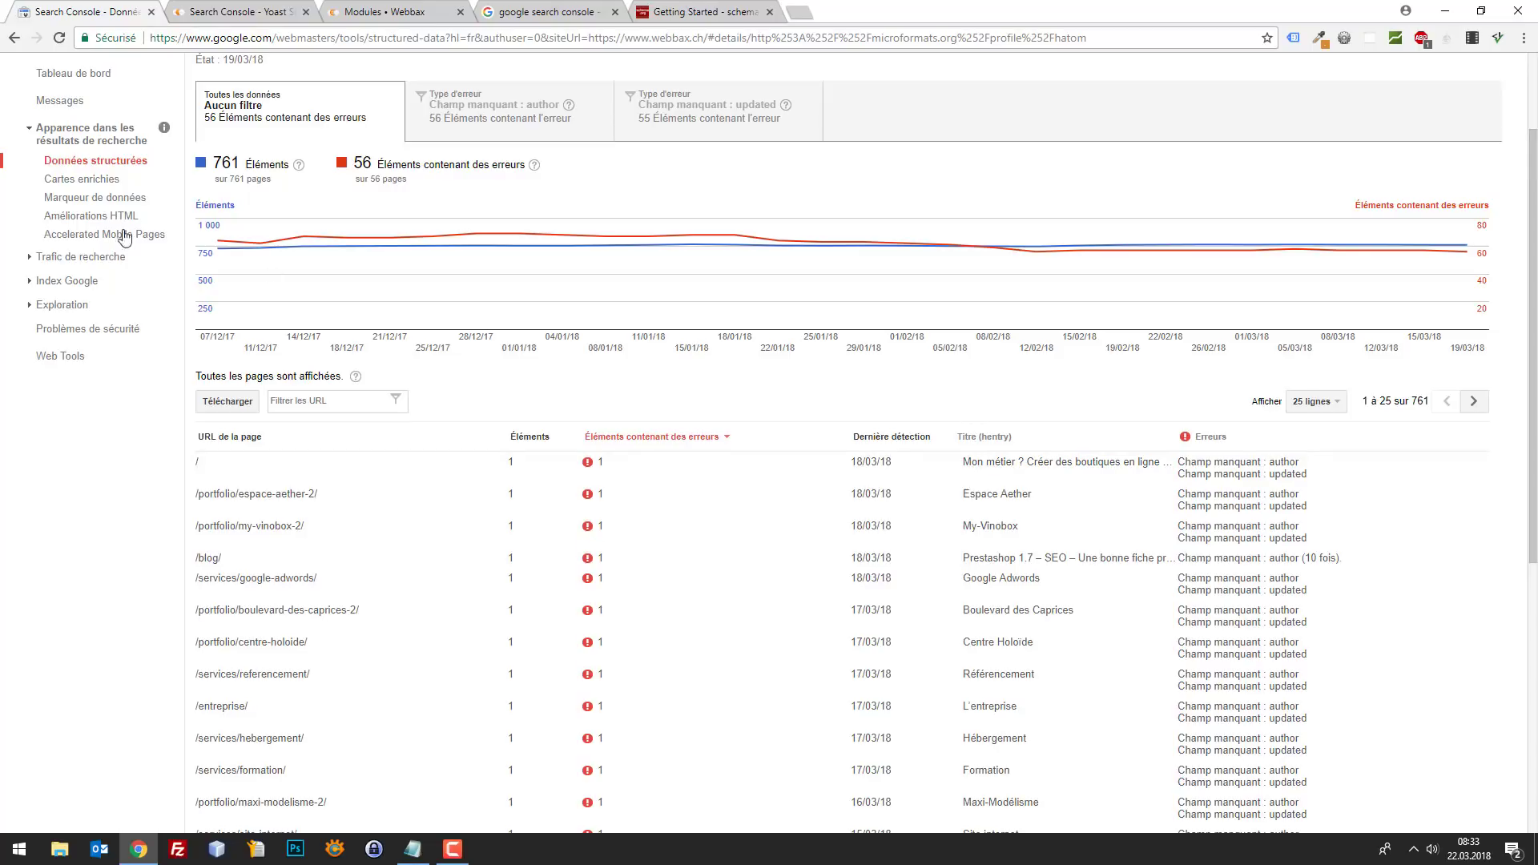
pyautogui.click(71, 159)
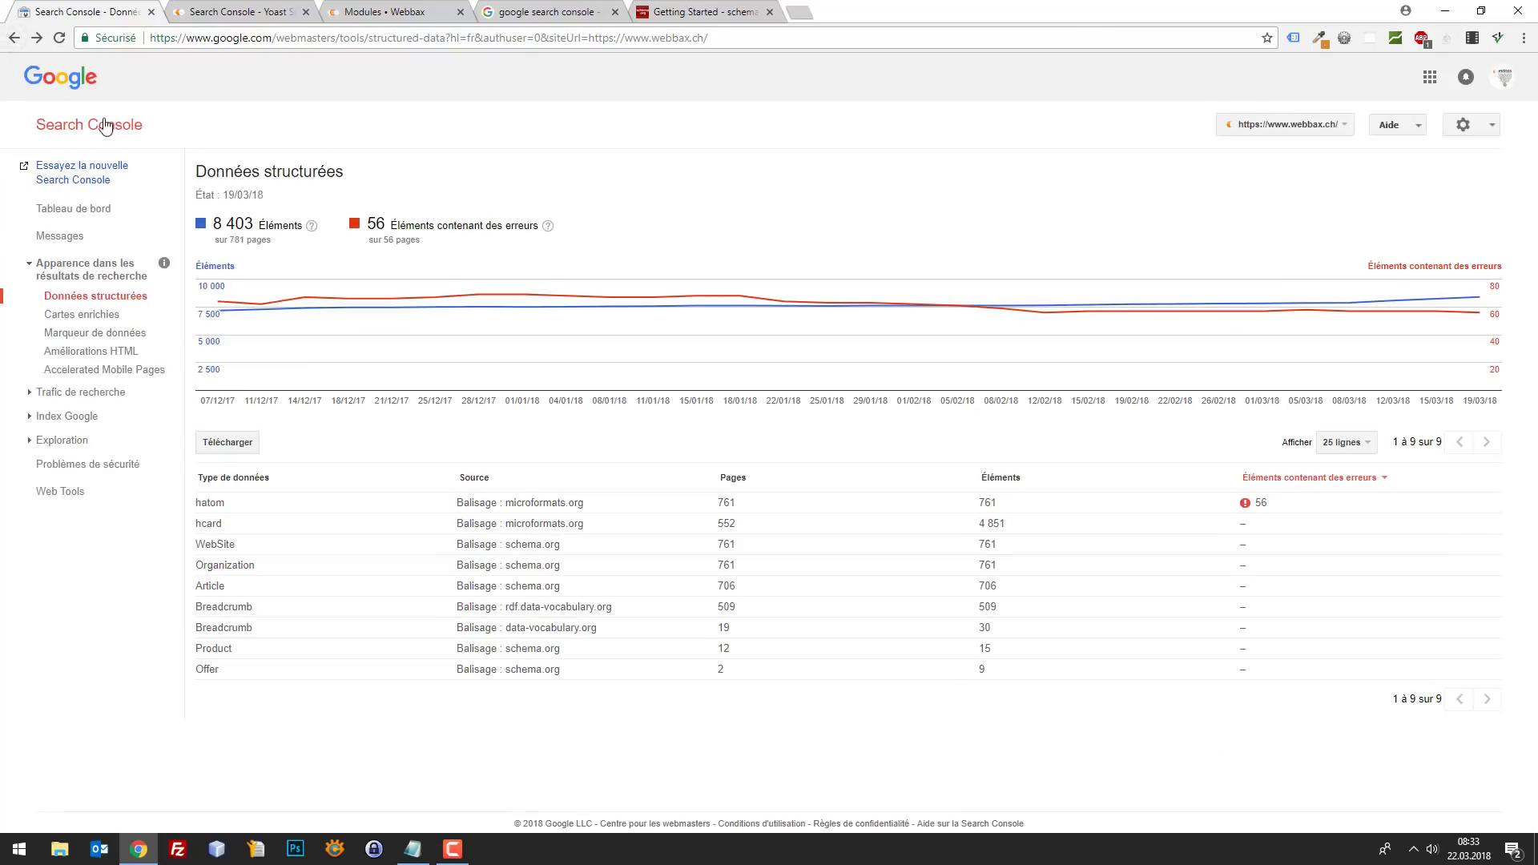
# Look through the pages listed for the WebSite data type and return to the structured data overview.
pyautogui.click(223, 545)
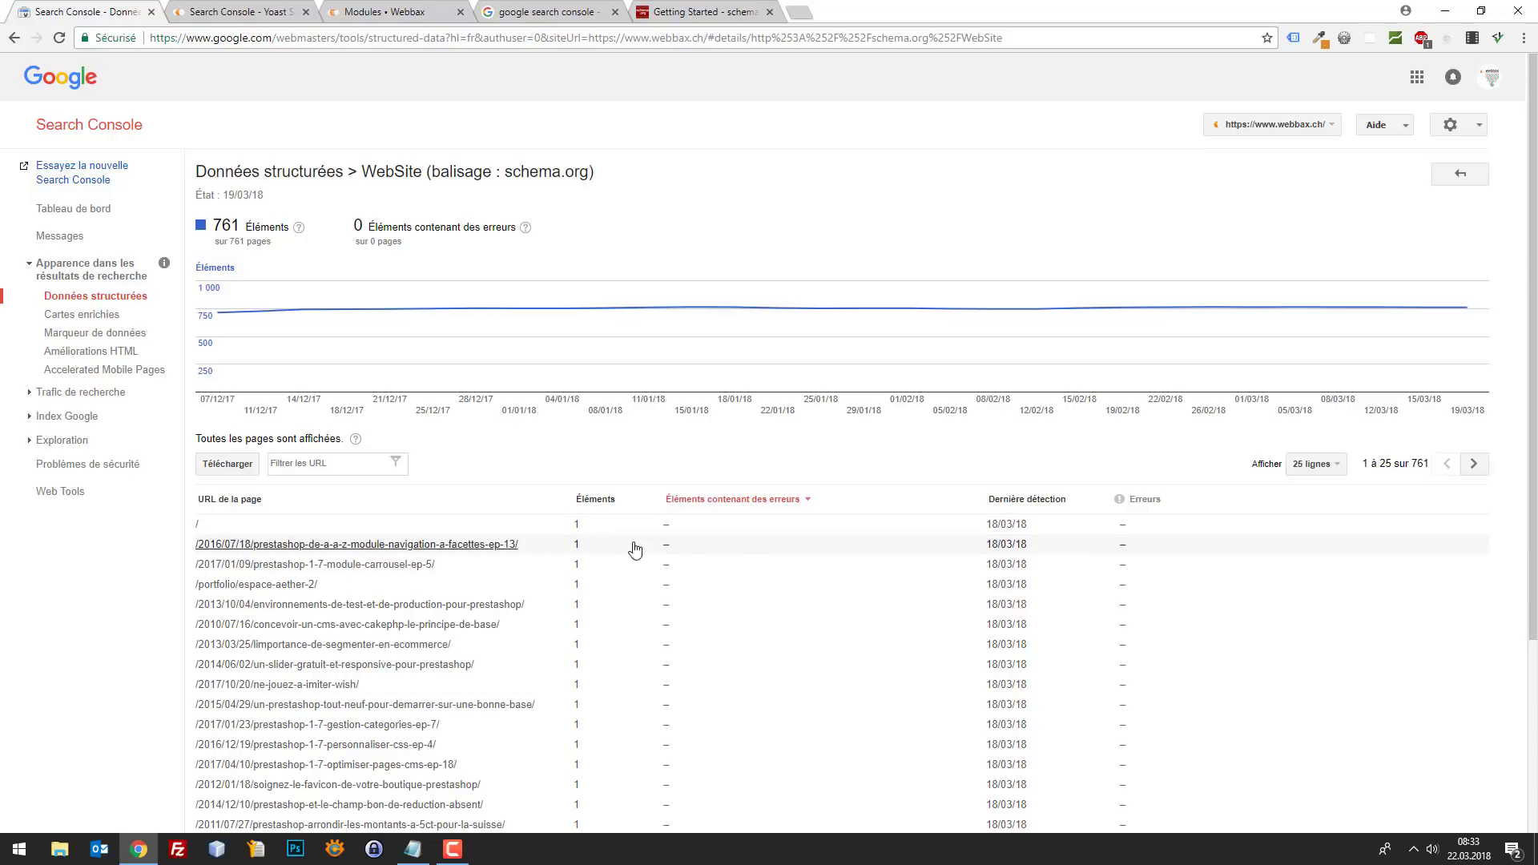
pyautogui.scroll(-3, 643, 566)
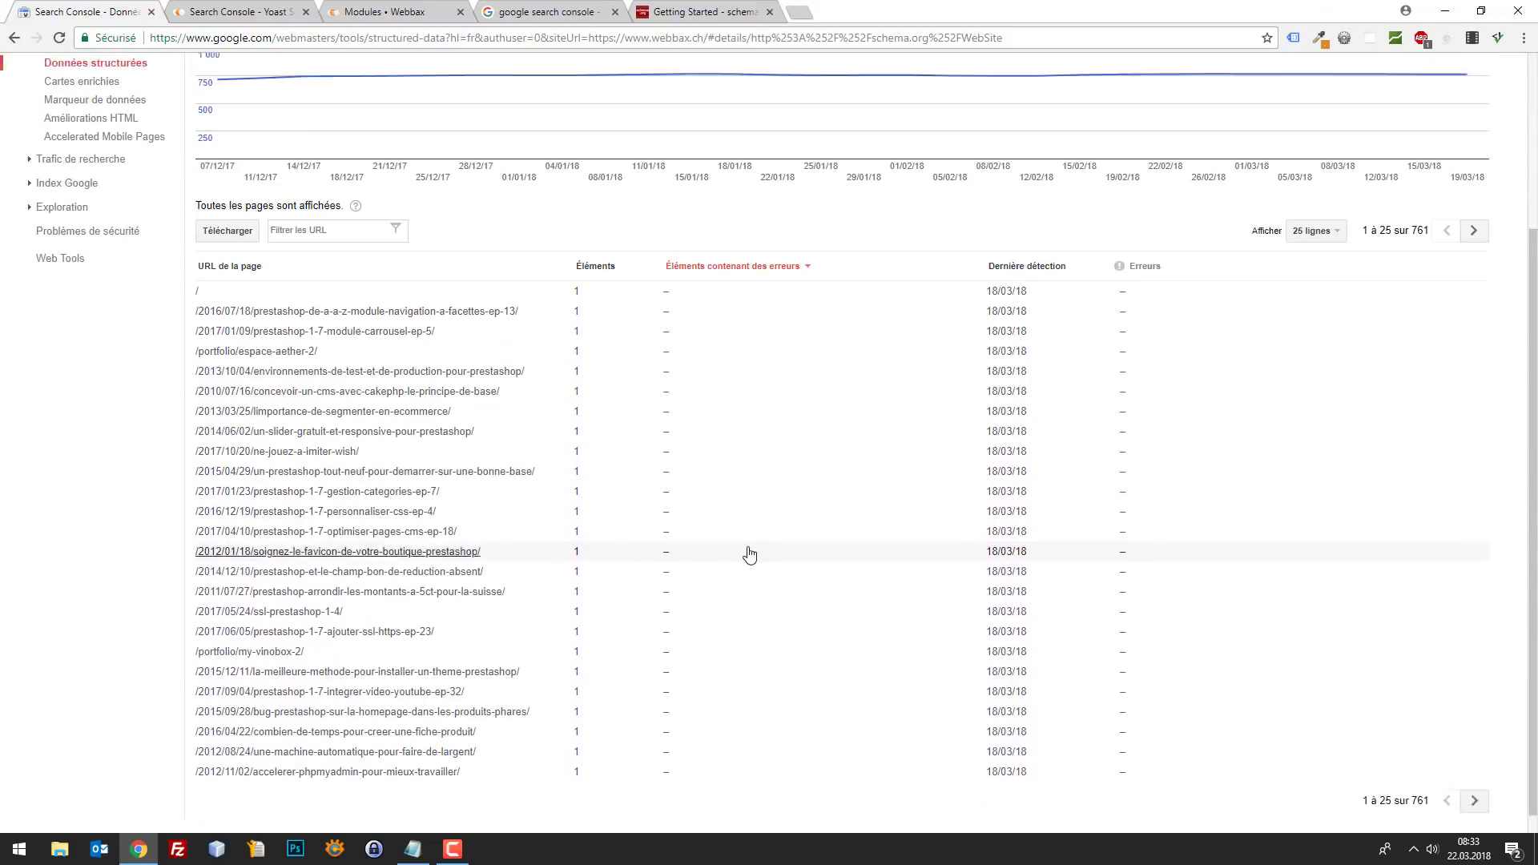
pyautogui.scroll(2, 358, 437)
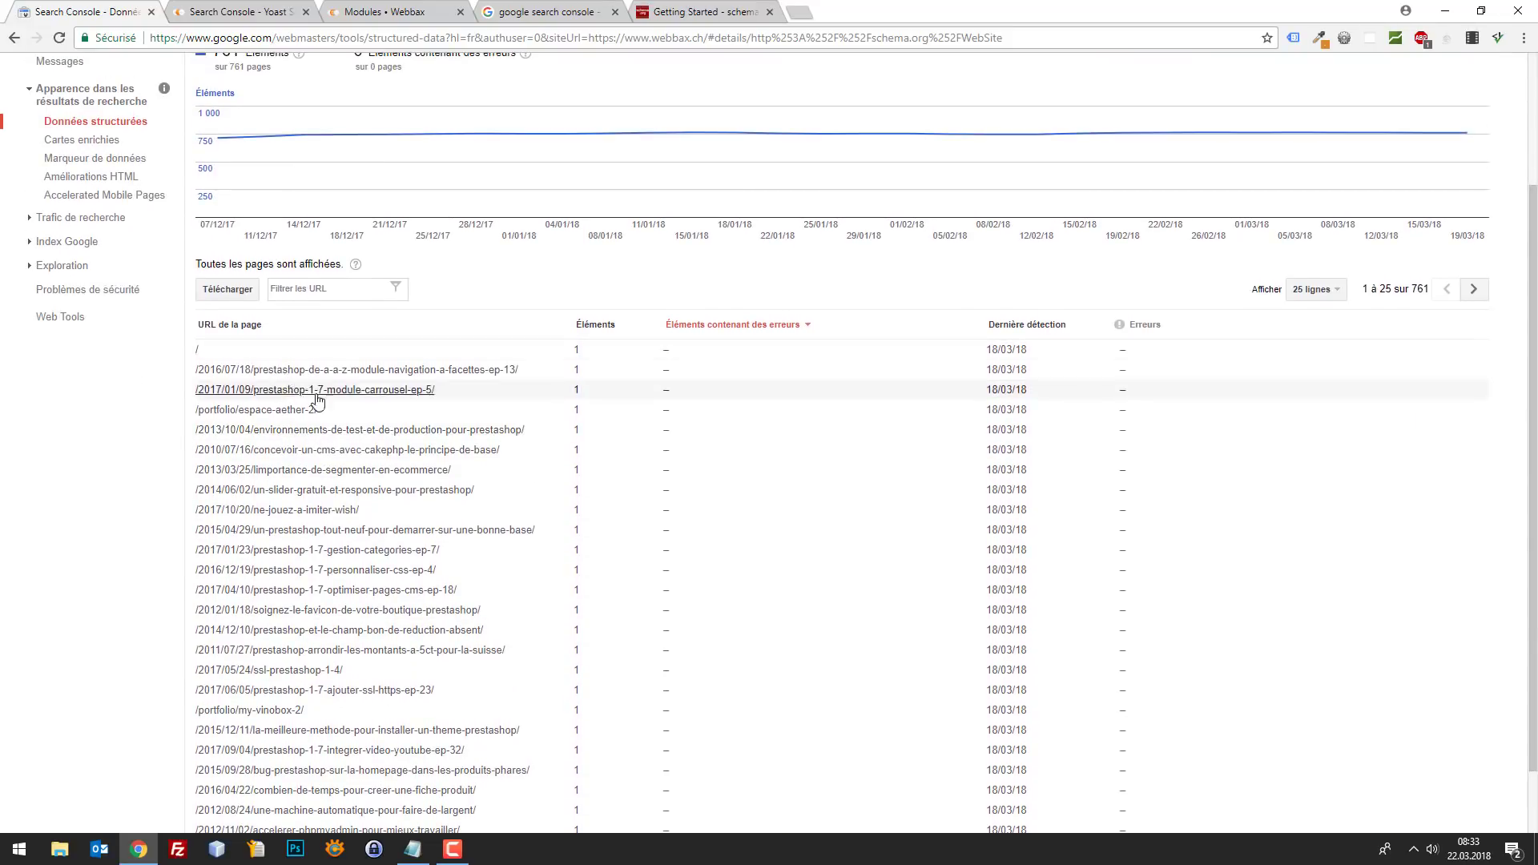
pyautogui.scroll(1, 353, 403)
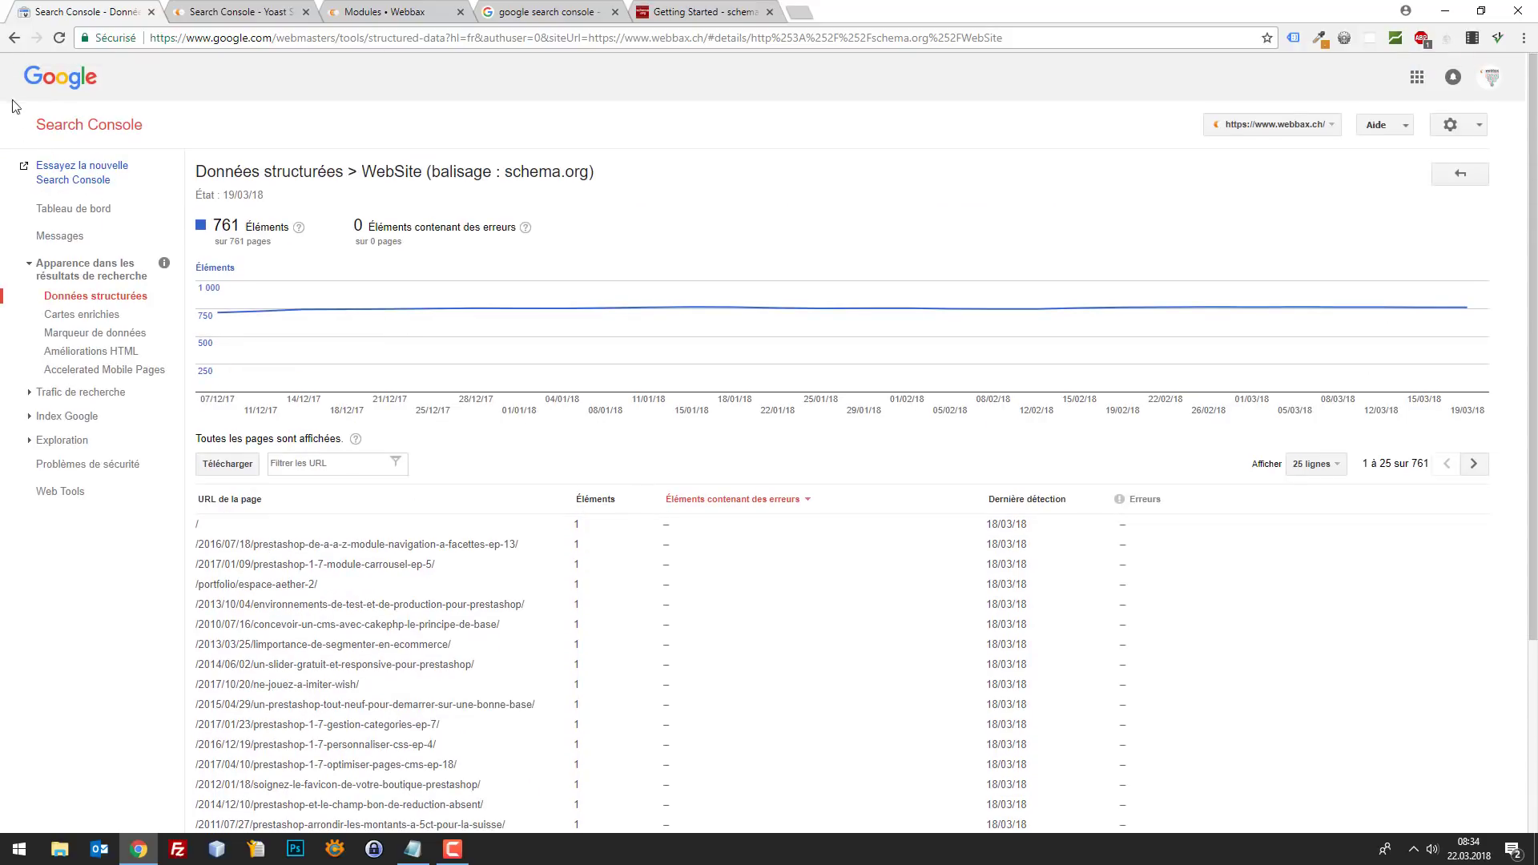
pyautogui.click(15, 38)
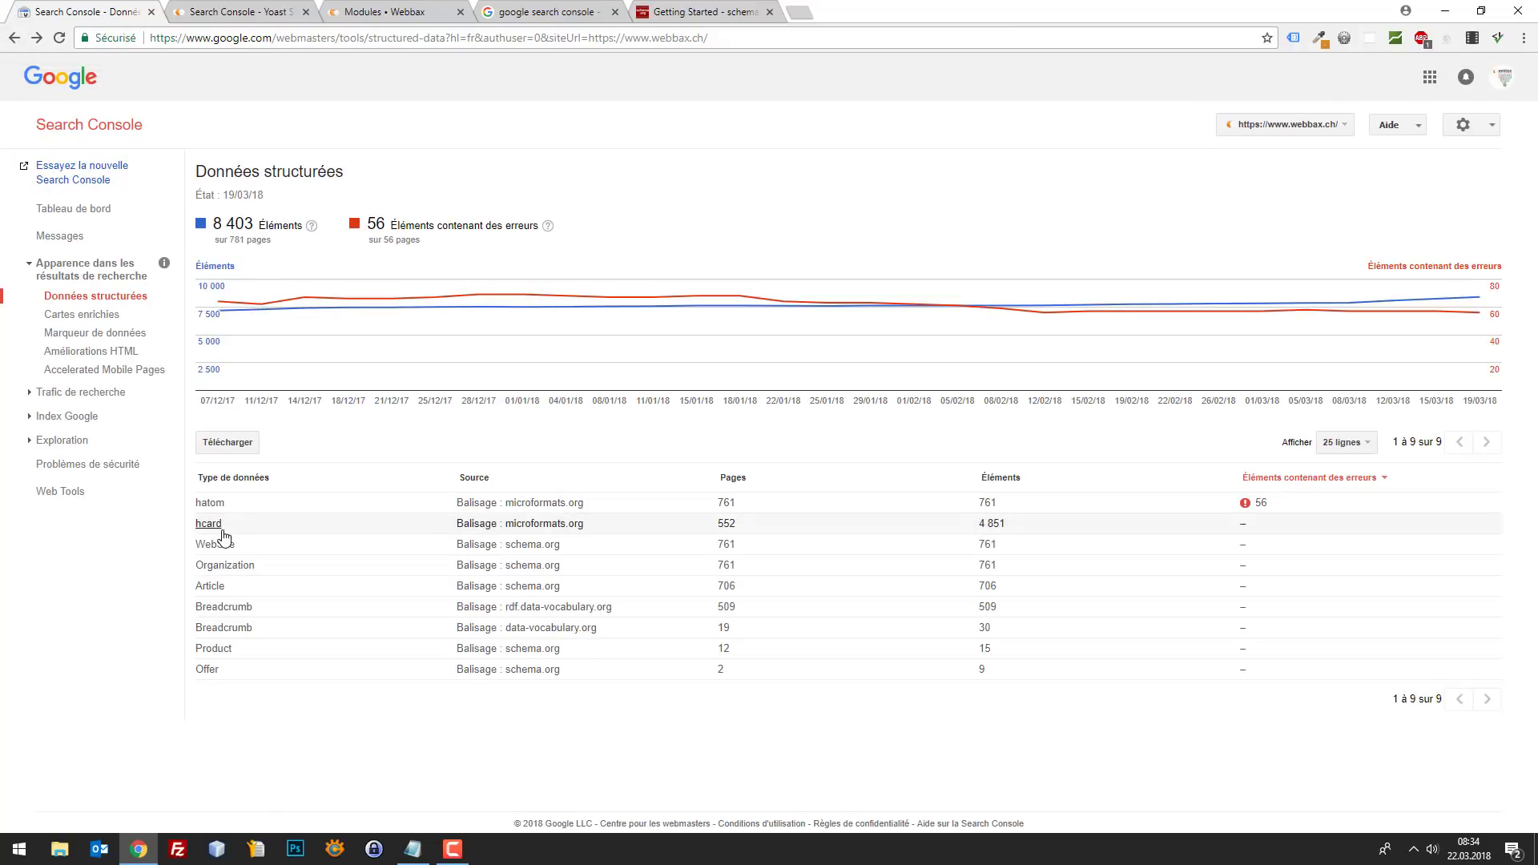
# Open the details of the hcard data type and look through its pages and description entries.
pyautogui.click(222, 531)
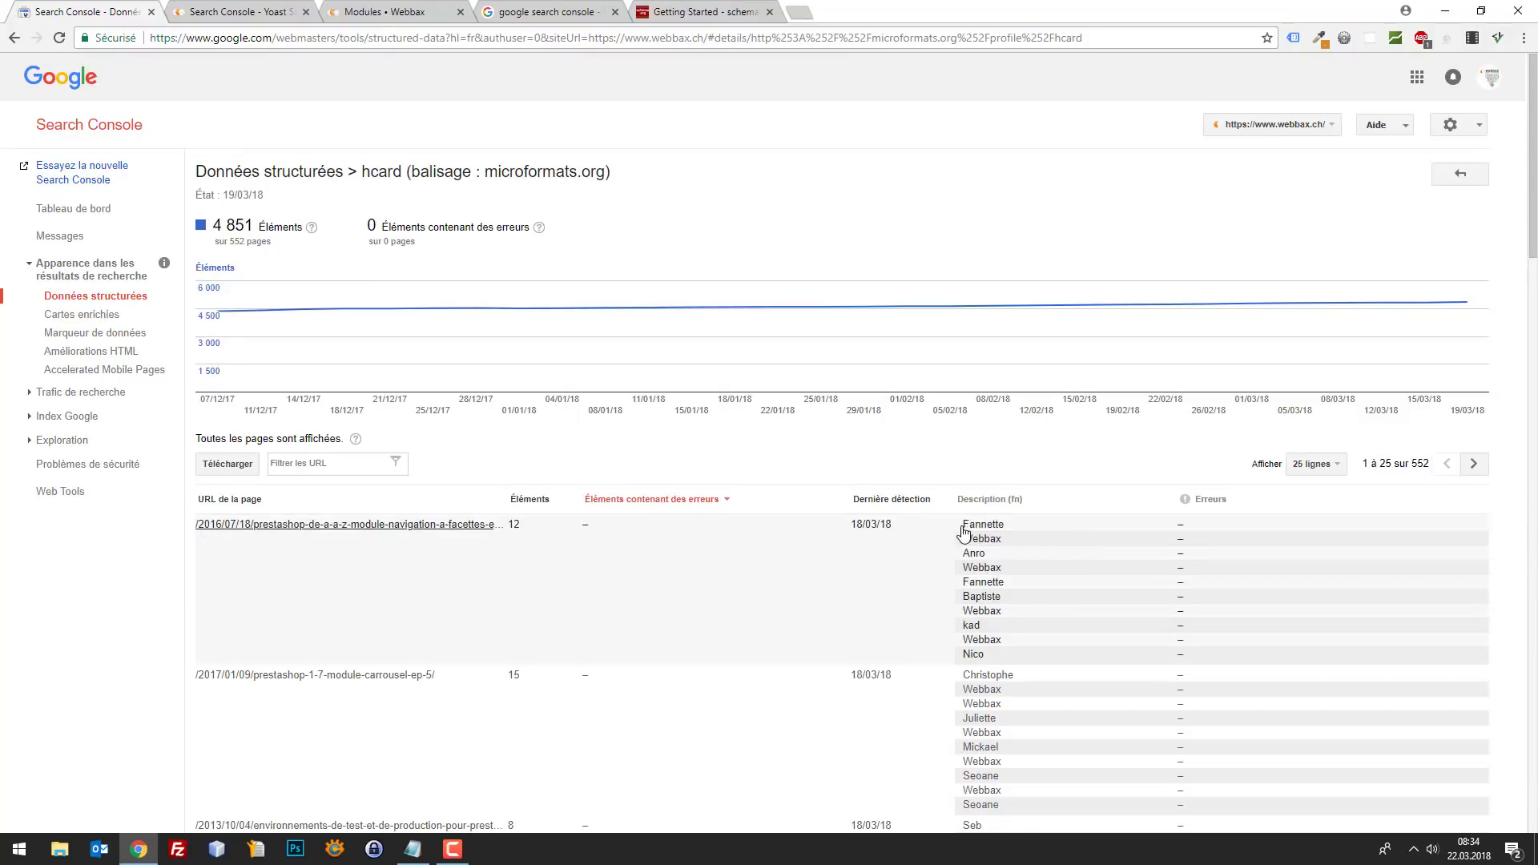
pyautogui.scroll(-1, 788, 525)
pyautogui.scroll(-4, 788, 524)
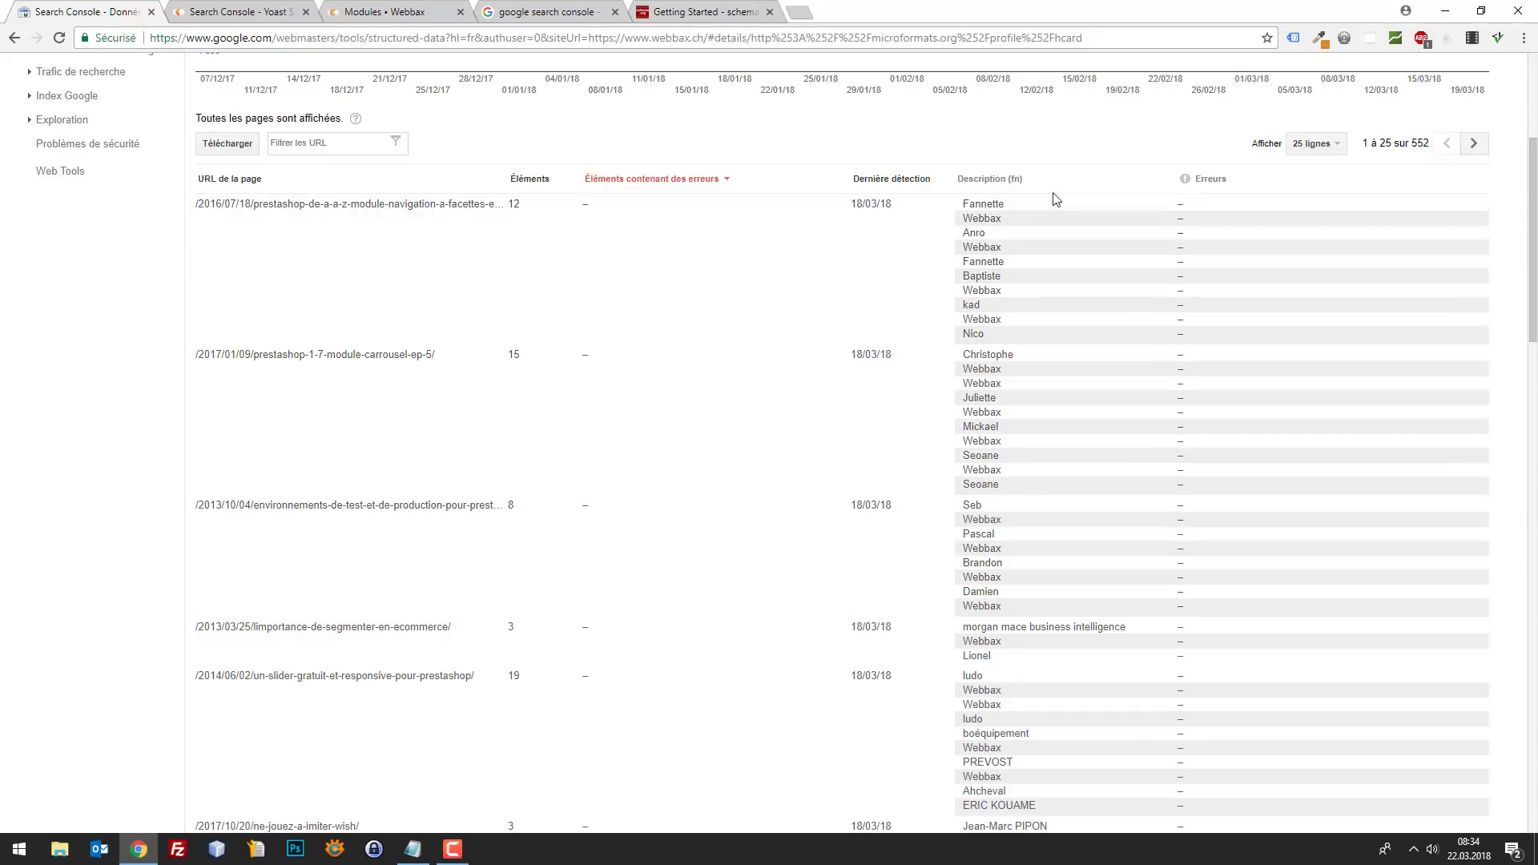
pyautogui.scroll(-20, 749, 280)
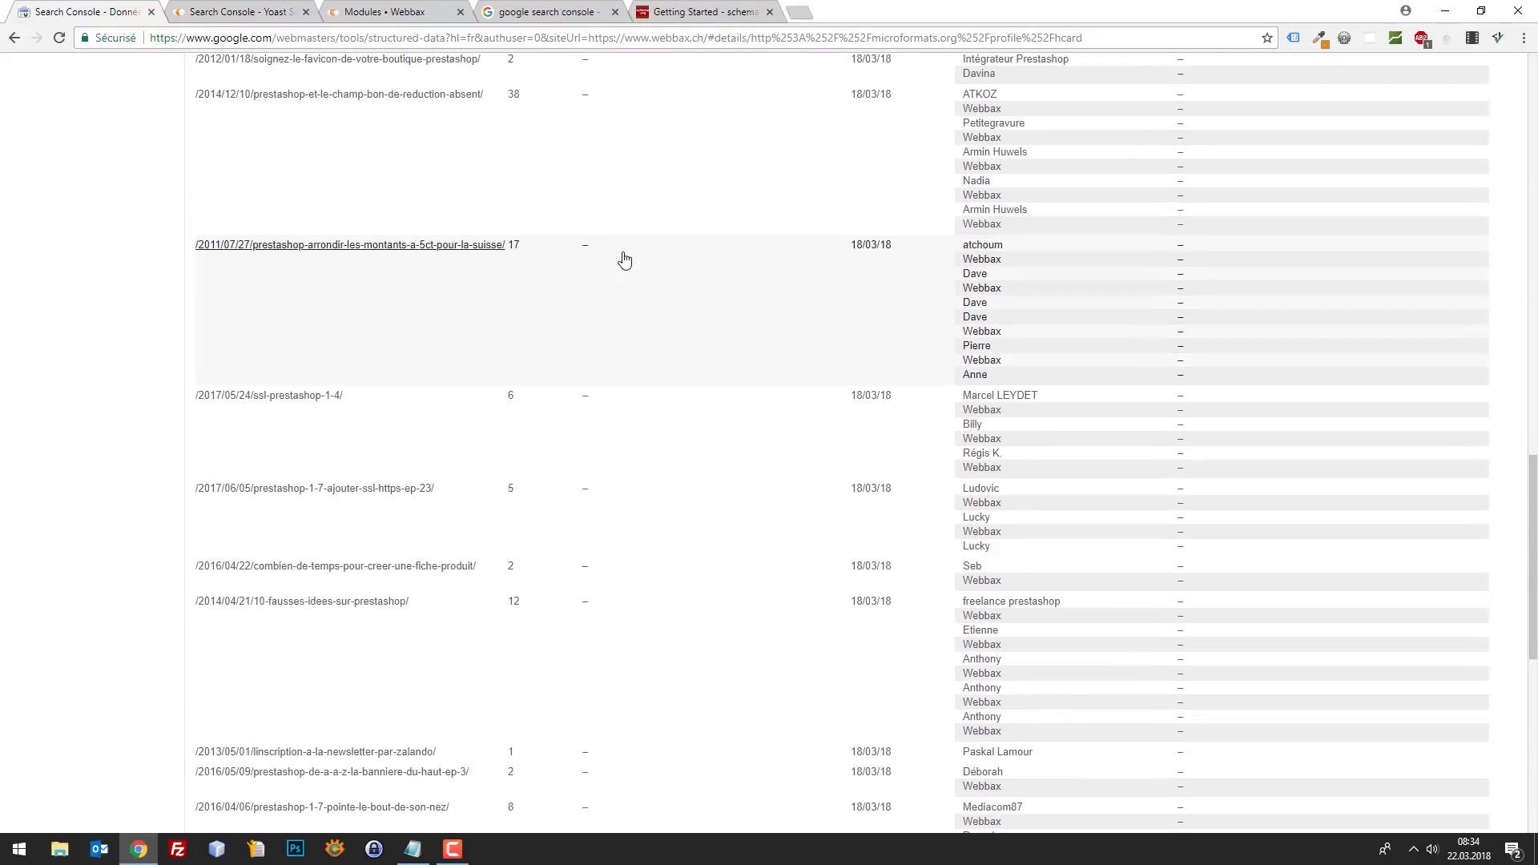
# Return to the structured data overview, open the hatom data type and look through its pages with missing fields.
pyautogui.click(14, 37)
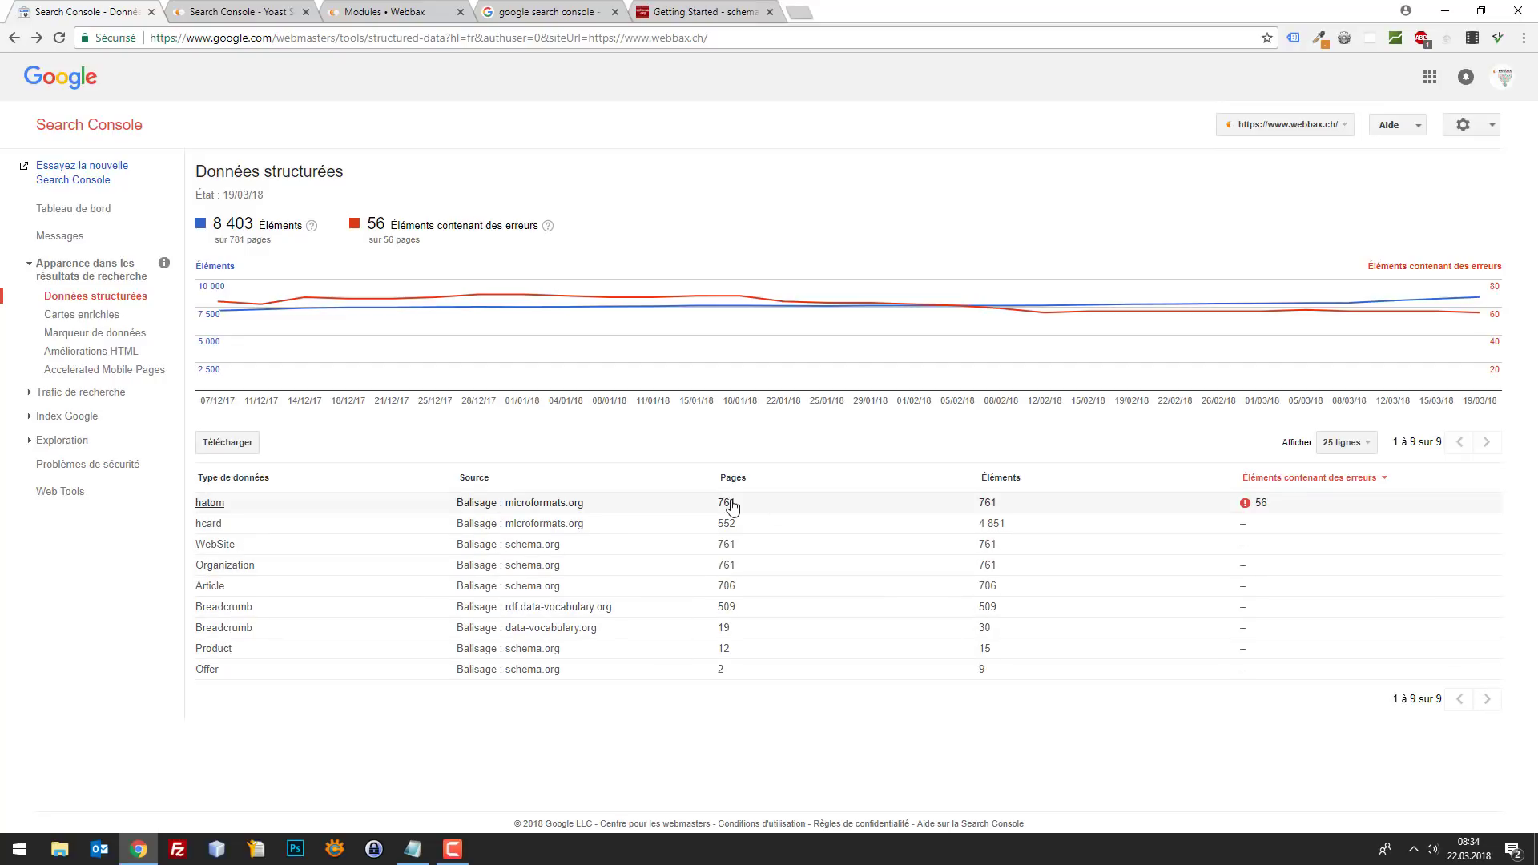
pyautogui.click(1248, 511)
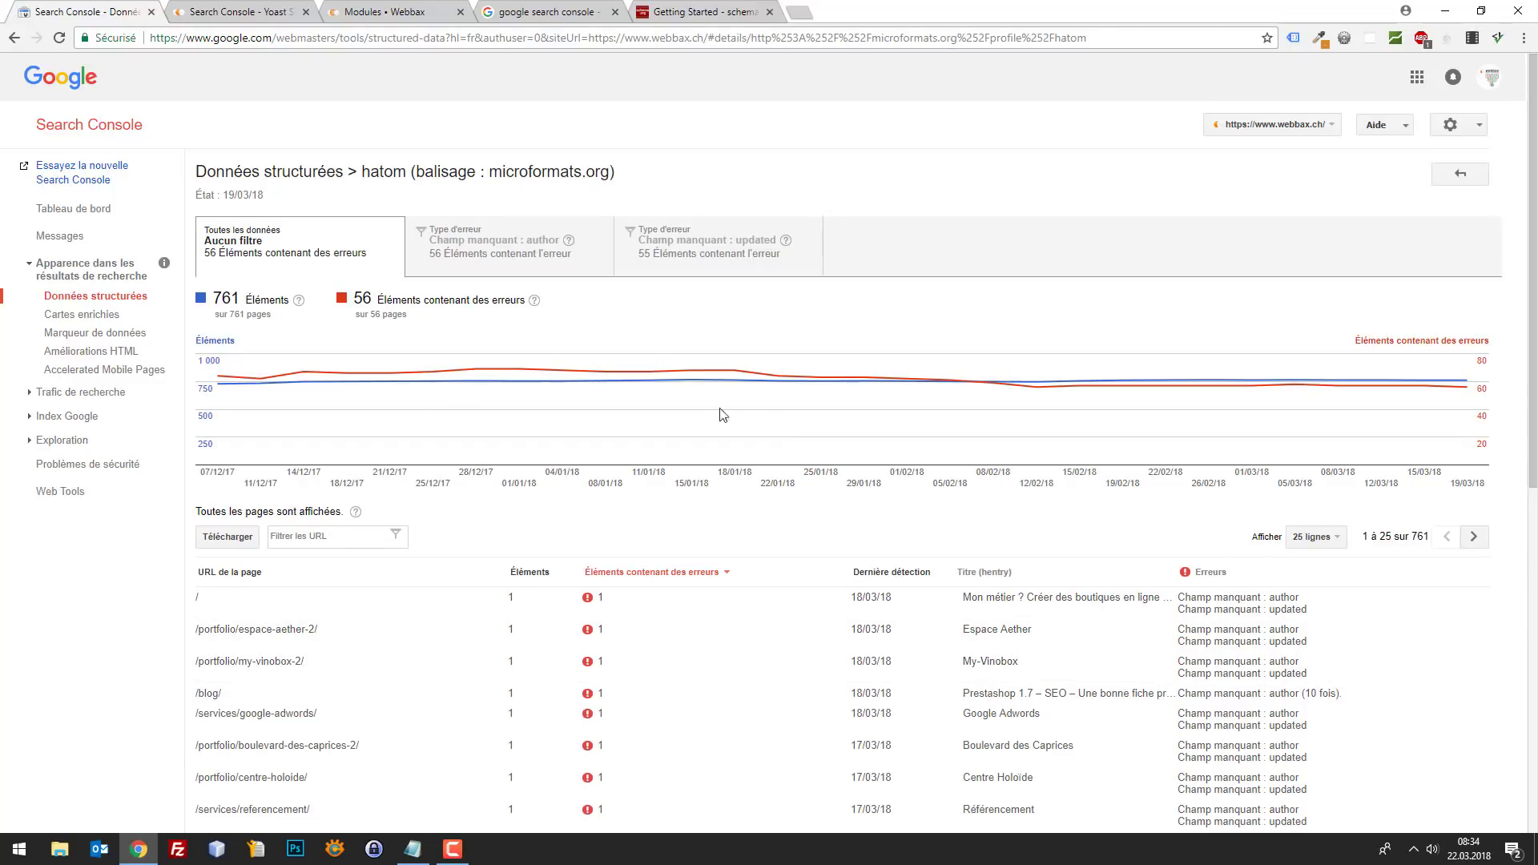
pyautogui.scroll(-1, 1098, 563)
pyautogui.scroll(-5, 1097, 563)
pyautogui.scroll(6, 329, 251)
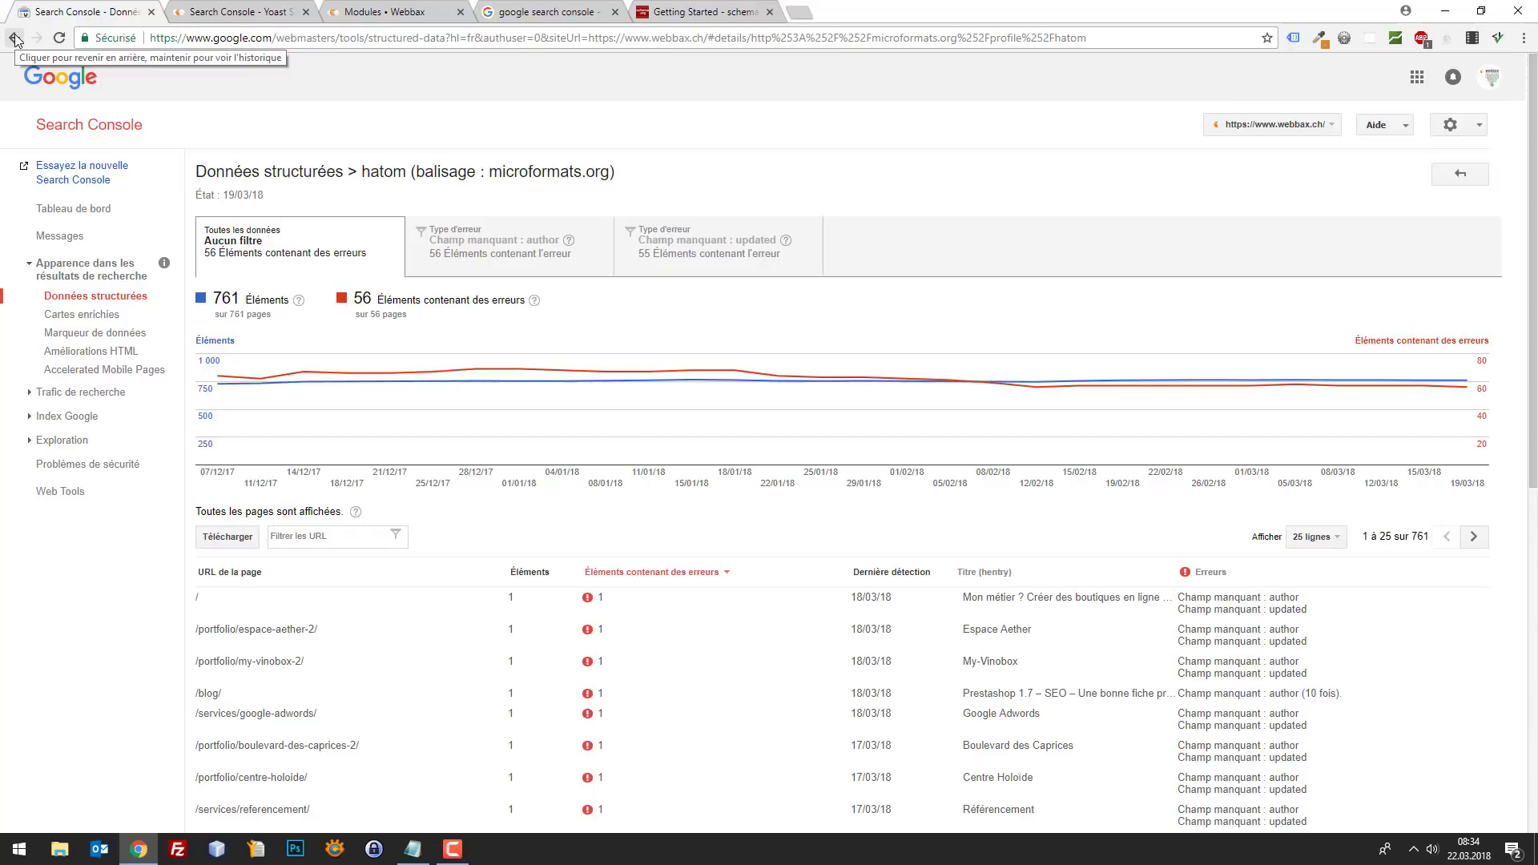
# Filter the hatom errors by missing author and missing updated fields, and restore the unfiltered view of all data.
pyautogui.click(507, 252)
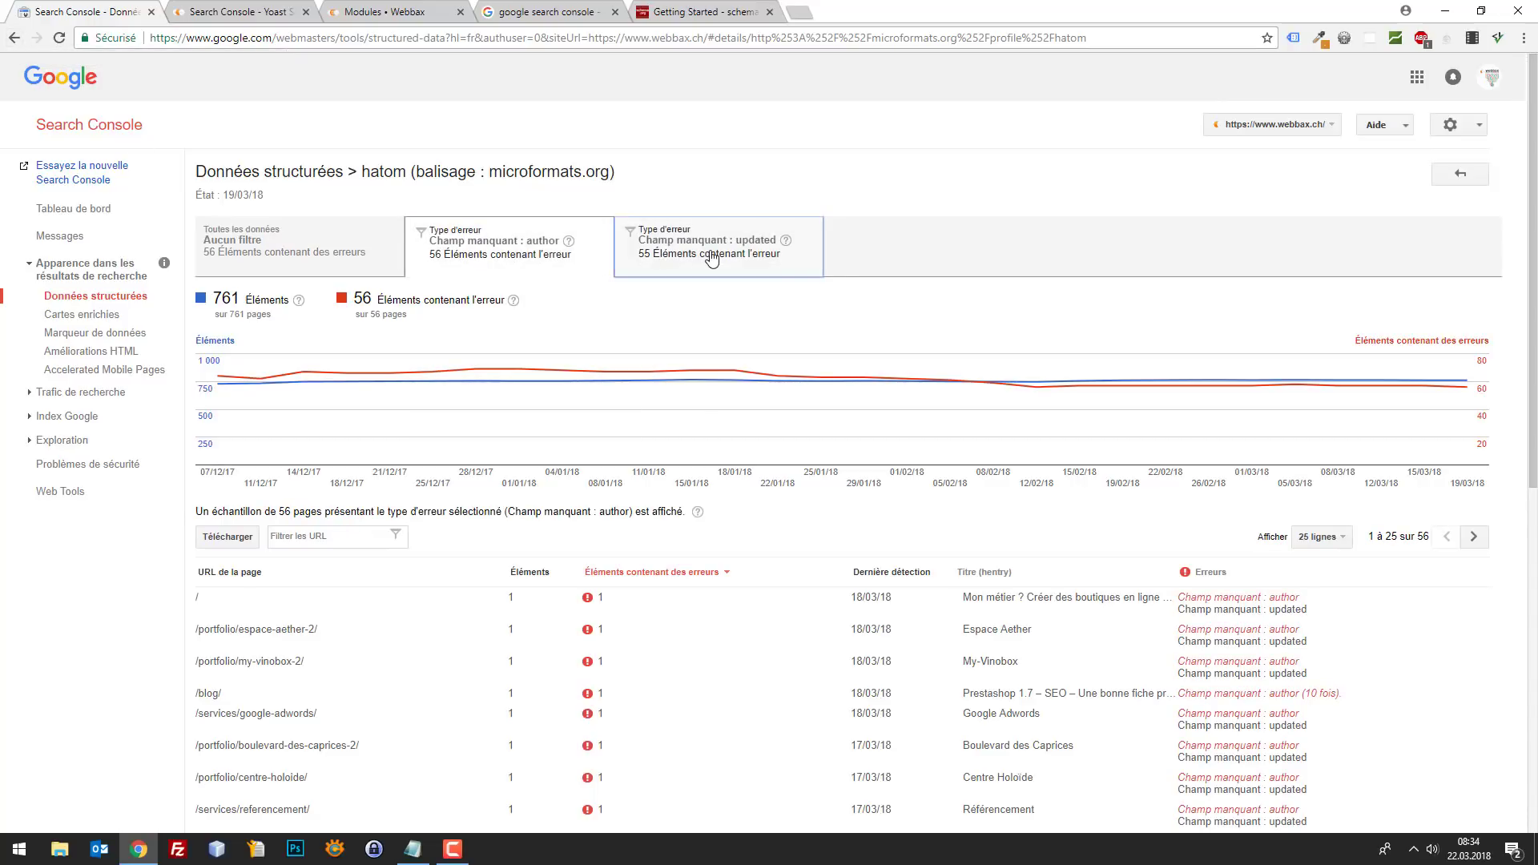
pyautogui.click(711, 255)
pyautogui.click(506, 251)
pyautogui.click(240, 250)
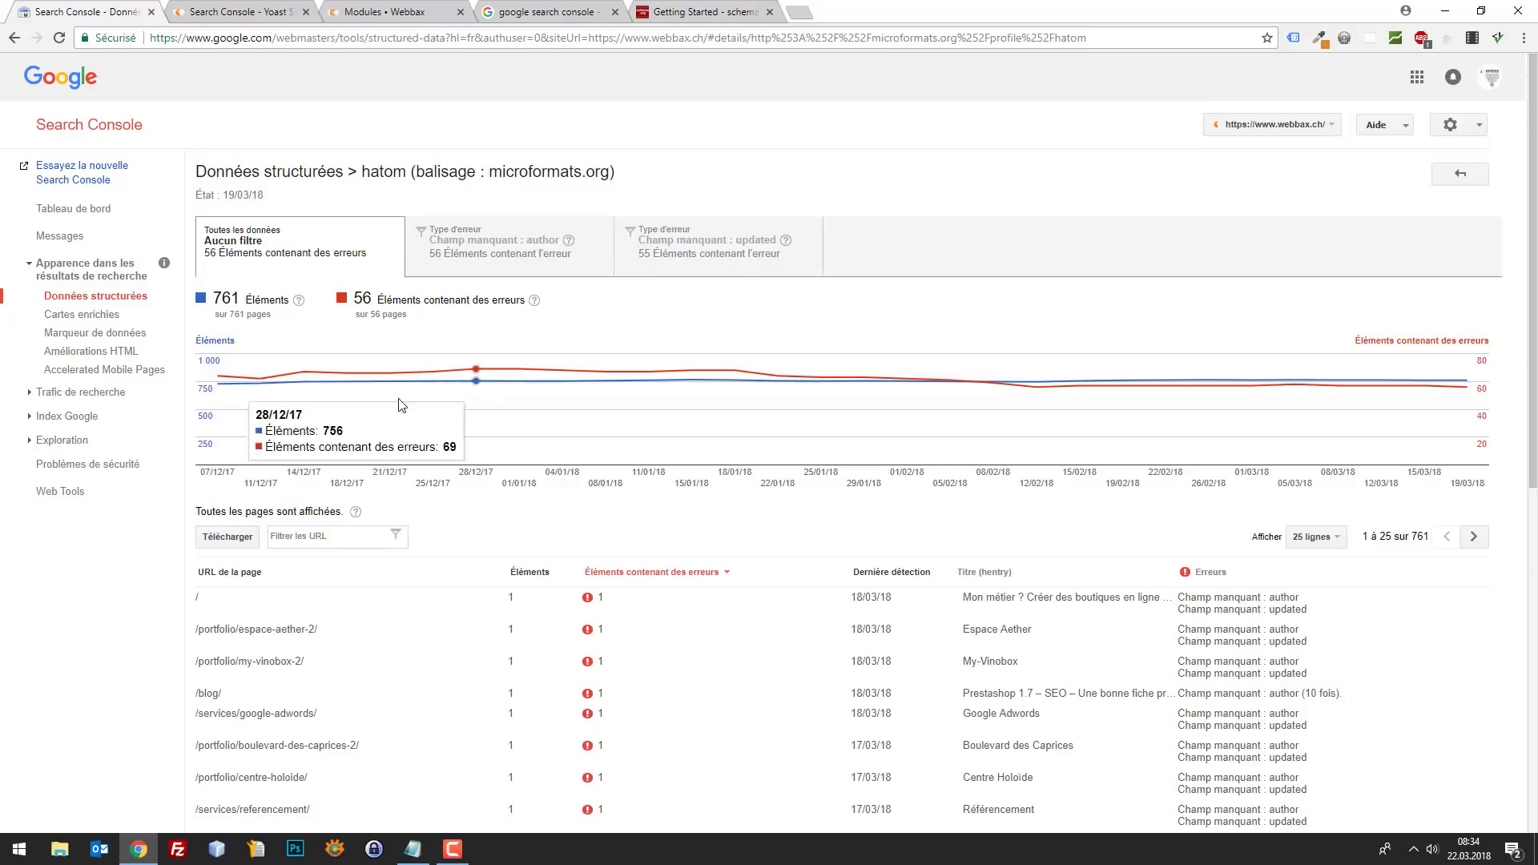
# View the Cartes enrichies report and look through the Marqueur de données introduction page.
pyautogui.click(101, 318)
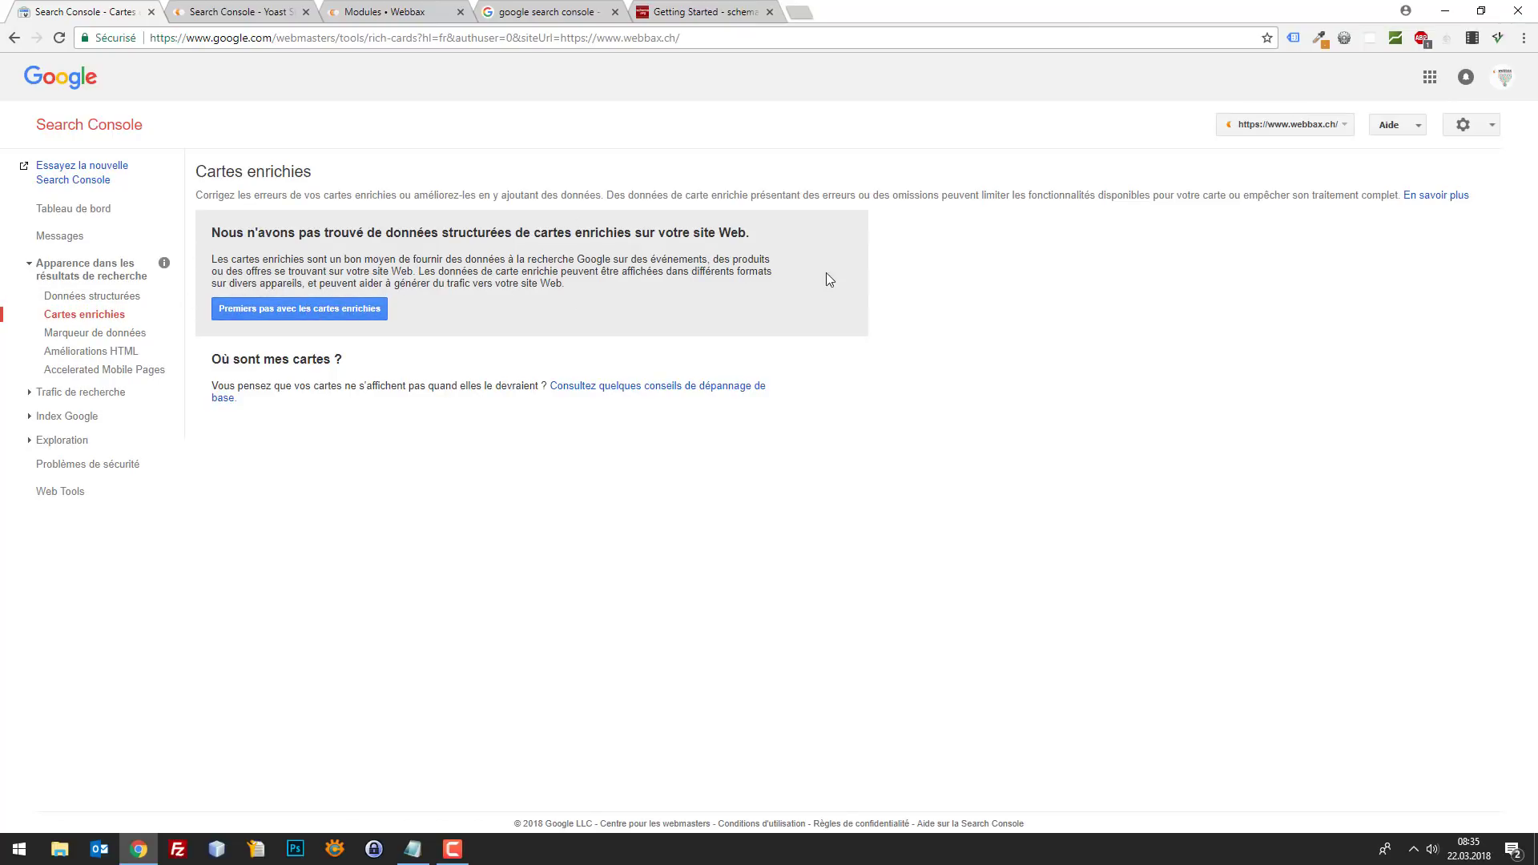
pyautogui.click(96, 333)
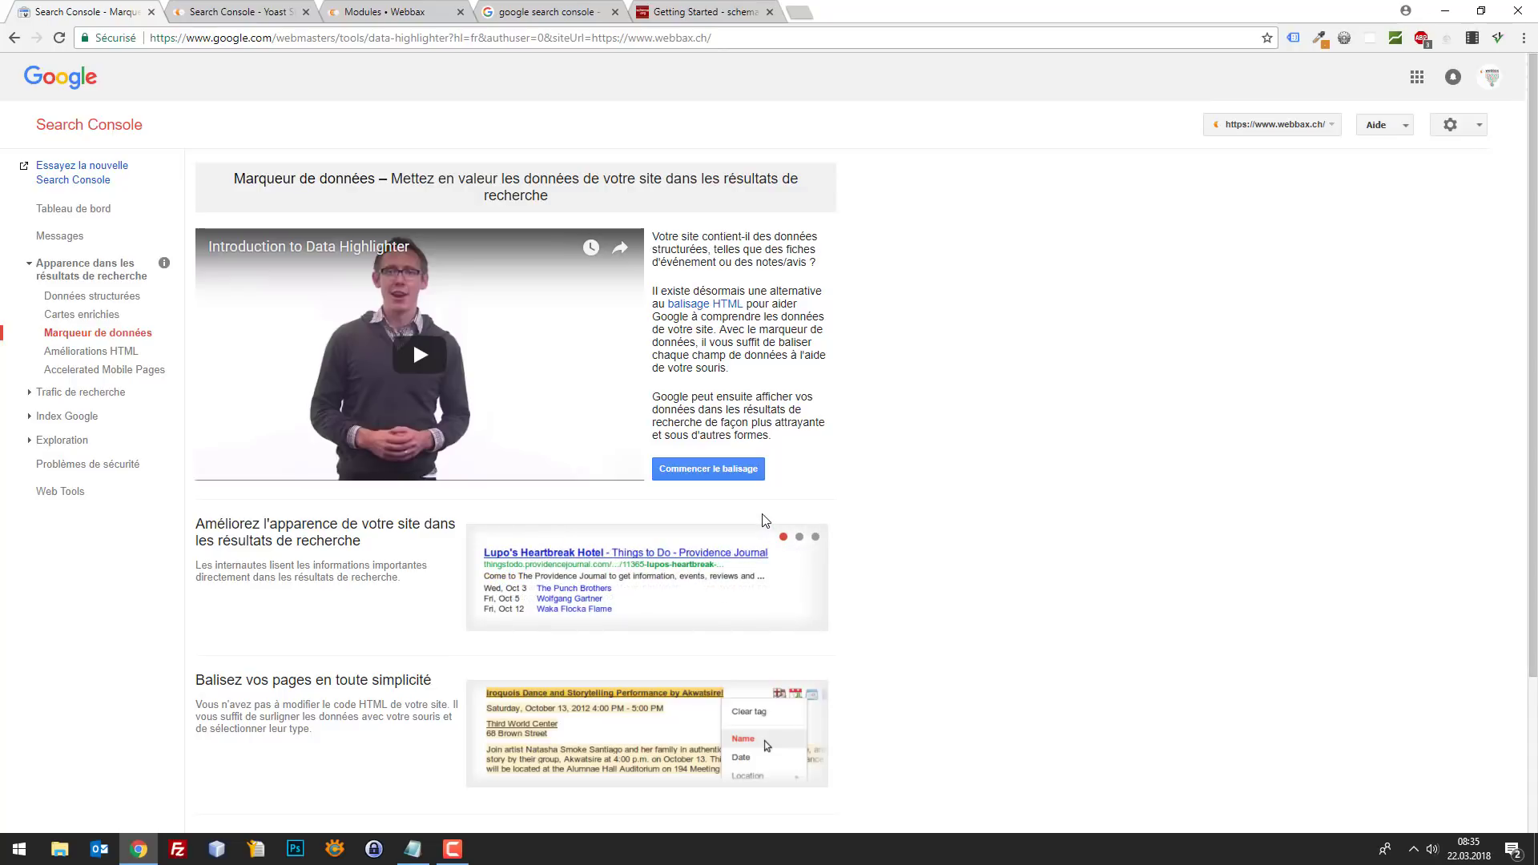
pyautogui.scroll(-3, 765, 521)
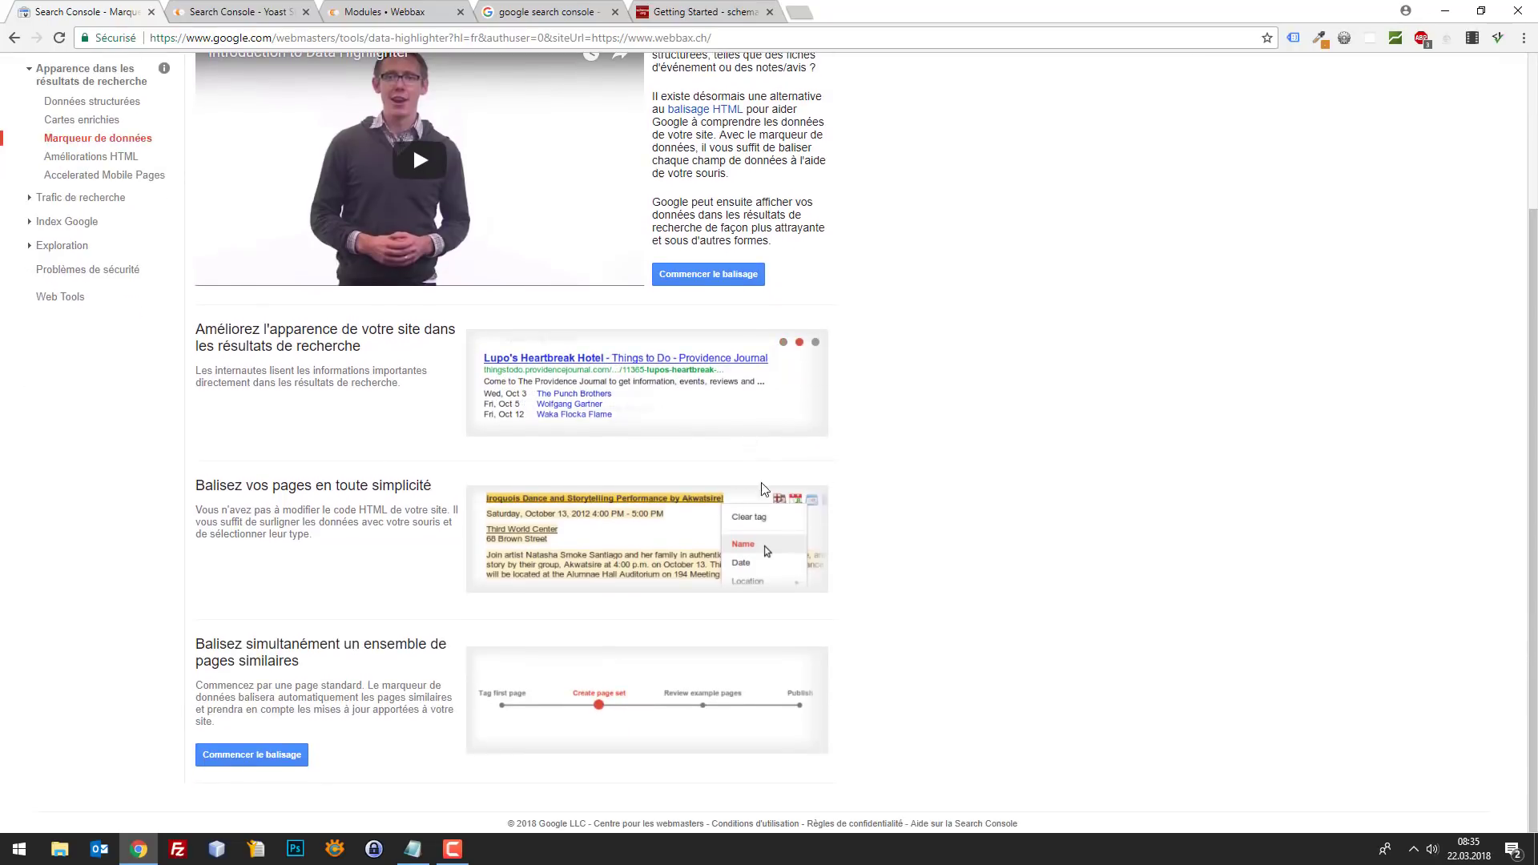
pyautogui.scroll(2, 771, 373)
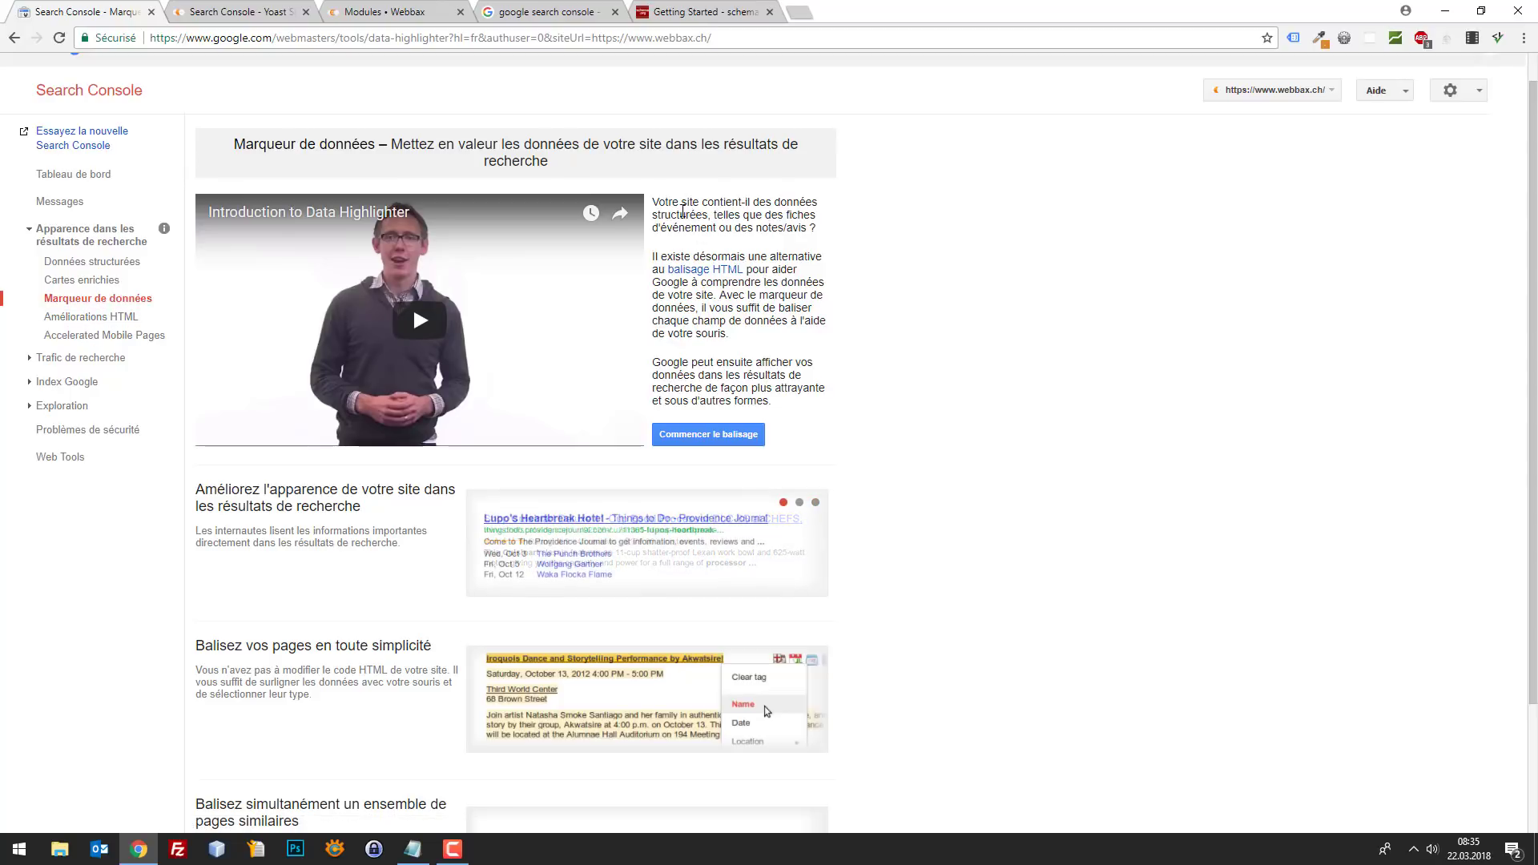
# Highlight the data highlighter paragraph asking whether the site contains structured data such as event listings or reviews.
pyautogui.moveTo(652, 205); pyautogui.dragTo(821, 236)
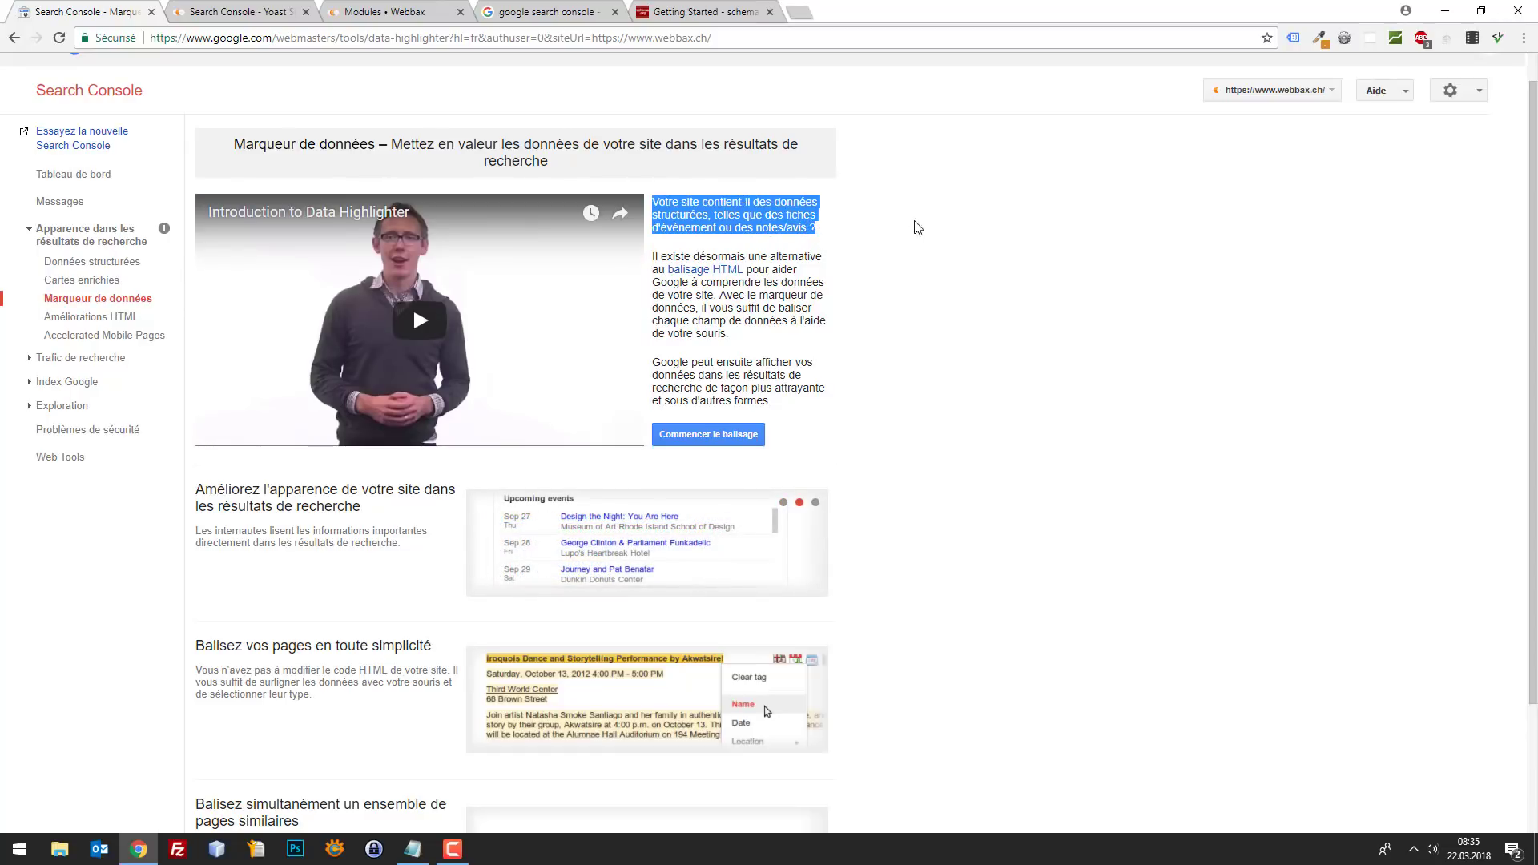
pyautogui.click(878, 246)
pyautogui.moveTo(809, 227); pyautogui.dragTo(681, 202)
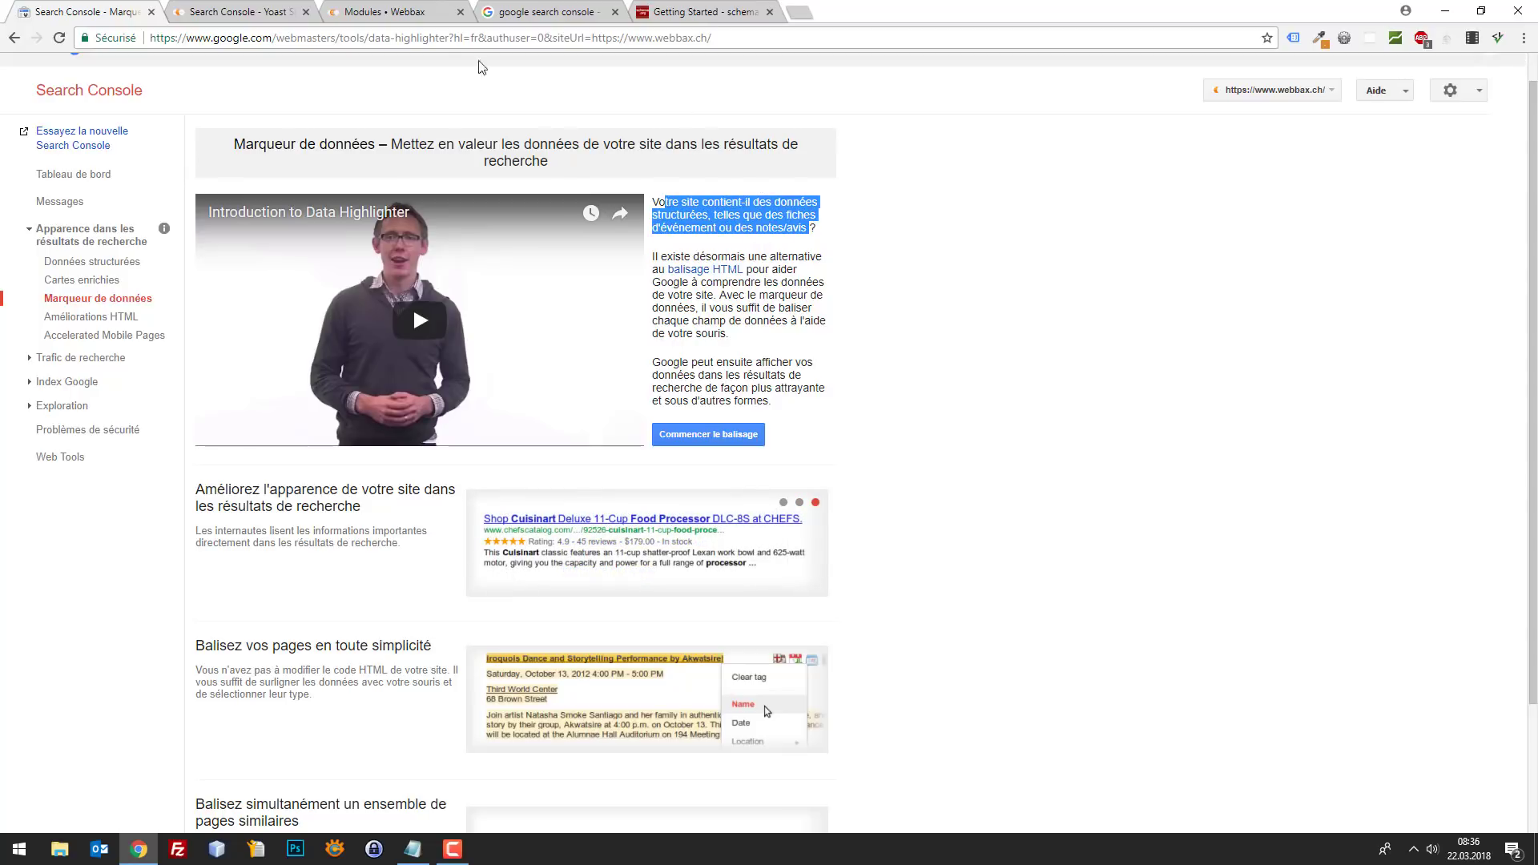
# Search Google in a new tab for "meta donnee avis".
pyautogui.hotkey('ctrl', 't')
pyautogui.write('met')
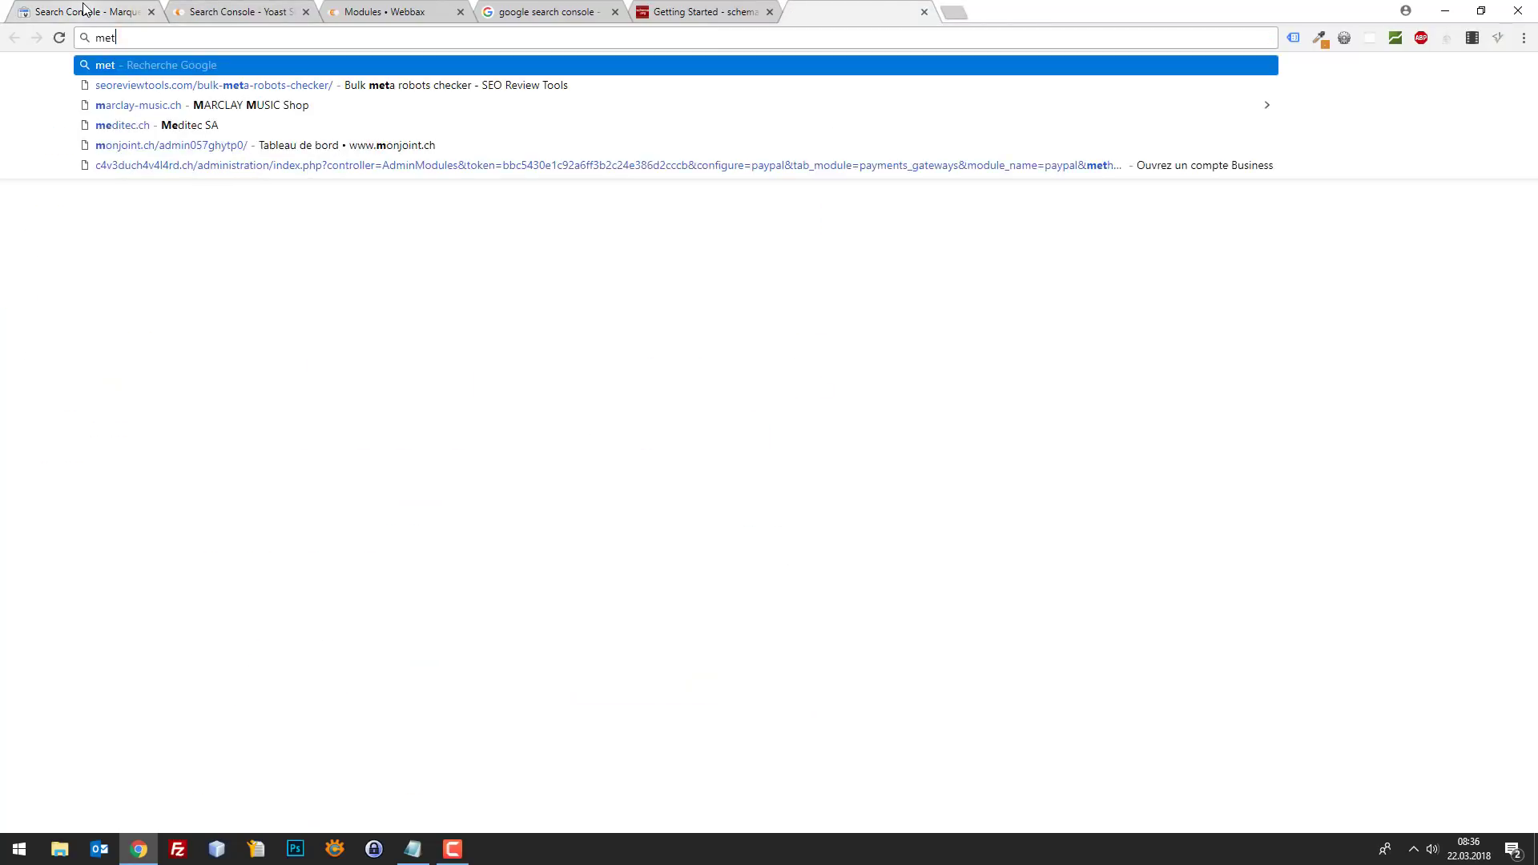
pyautogui.write('a donnee avis')
pyautogui.press('Return')
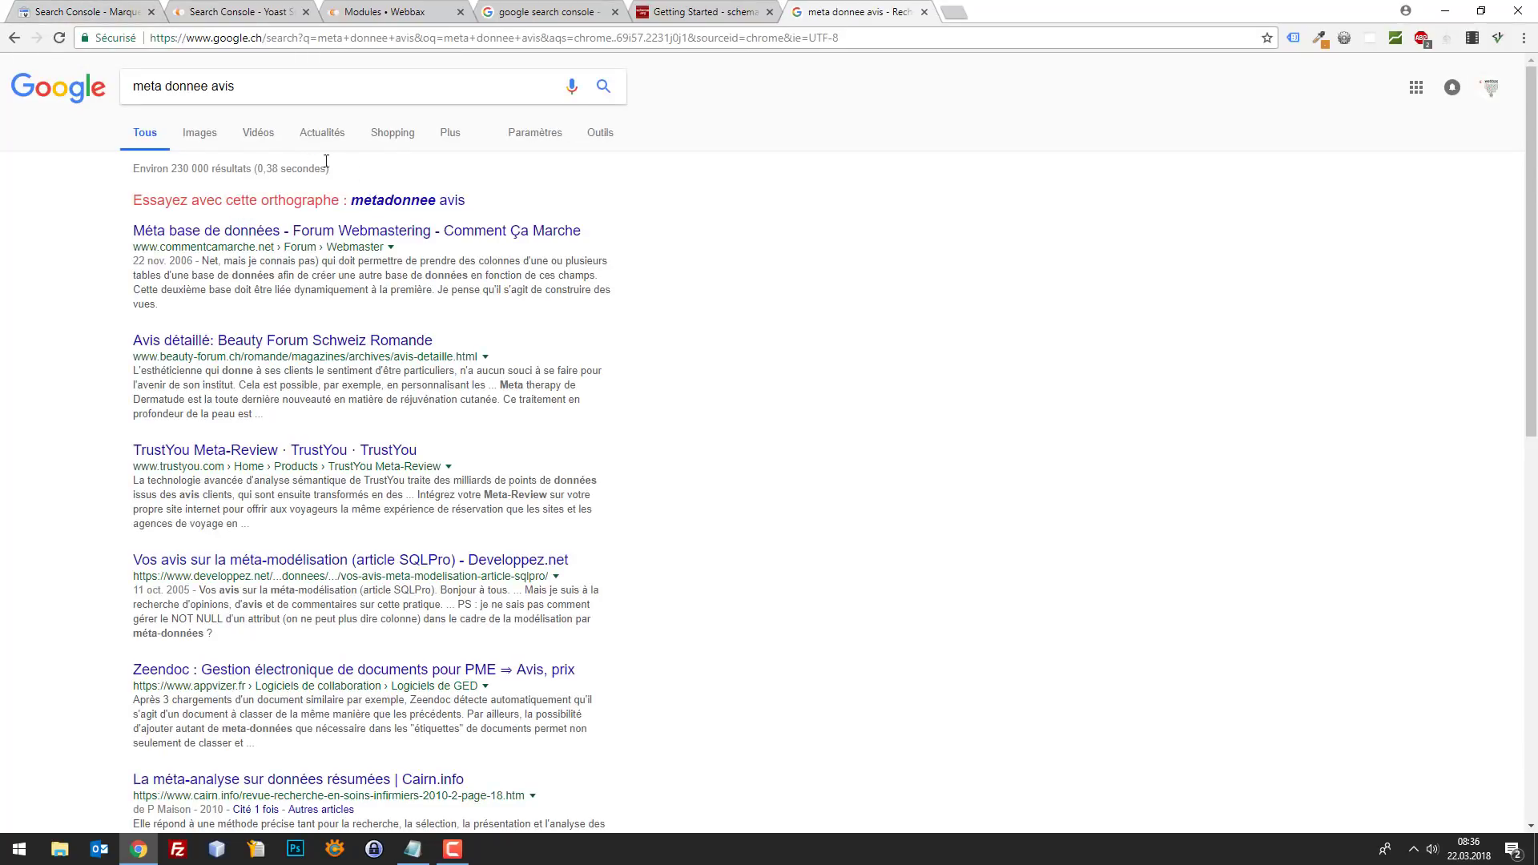
# Change the Google search to "meta donnee review google" and open the Google Developers page on Review.
pyautogui.click(249, 95)
pyautogui.press('Escape')
pyautogui.write('review googl')
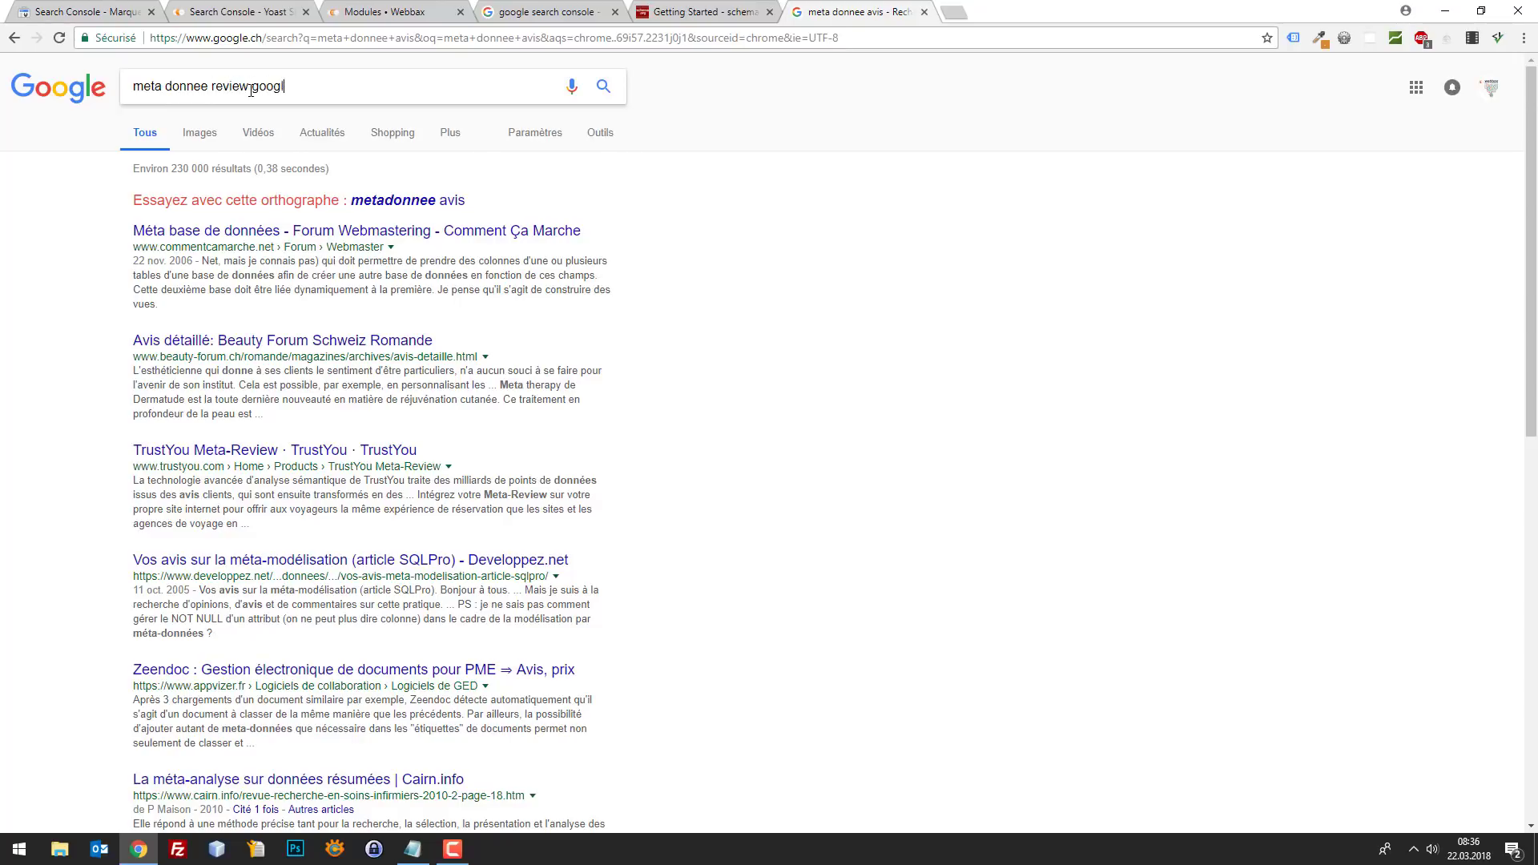
pyautogui.write('e')
pyautogui.press('Return')
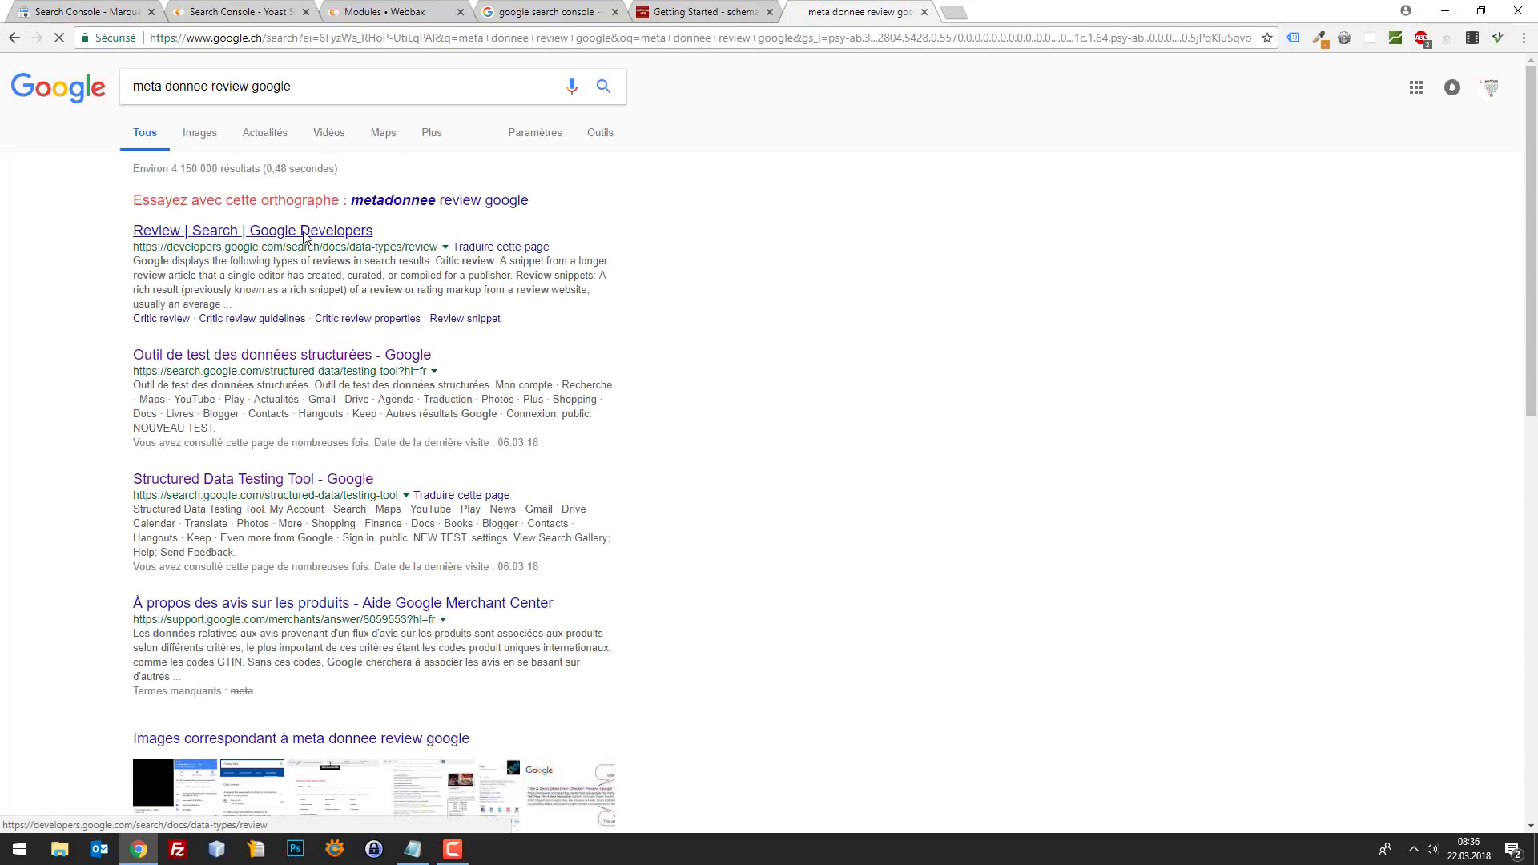
pyautogui.click(305, 233)
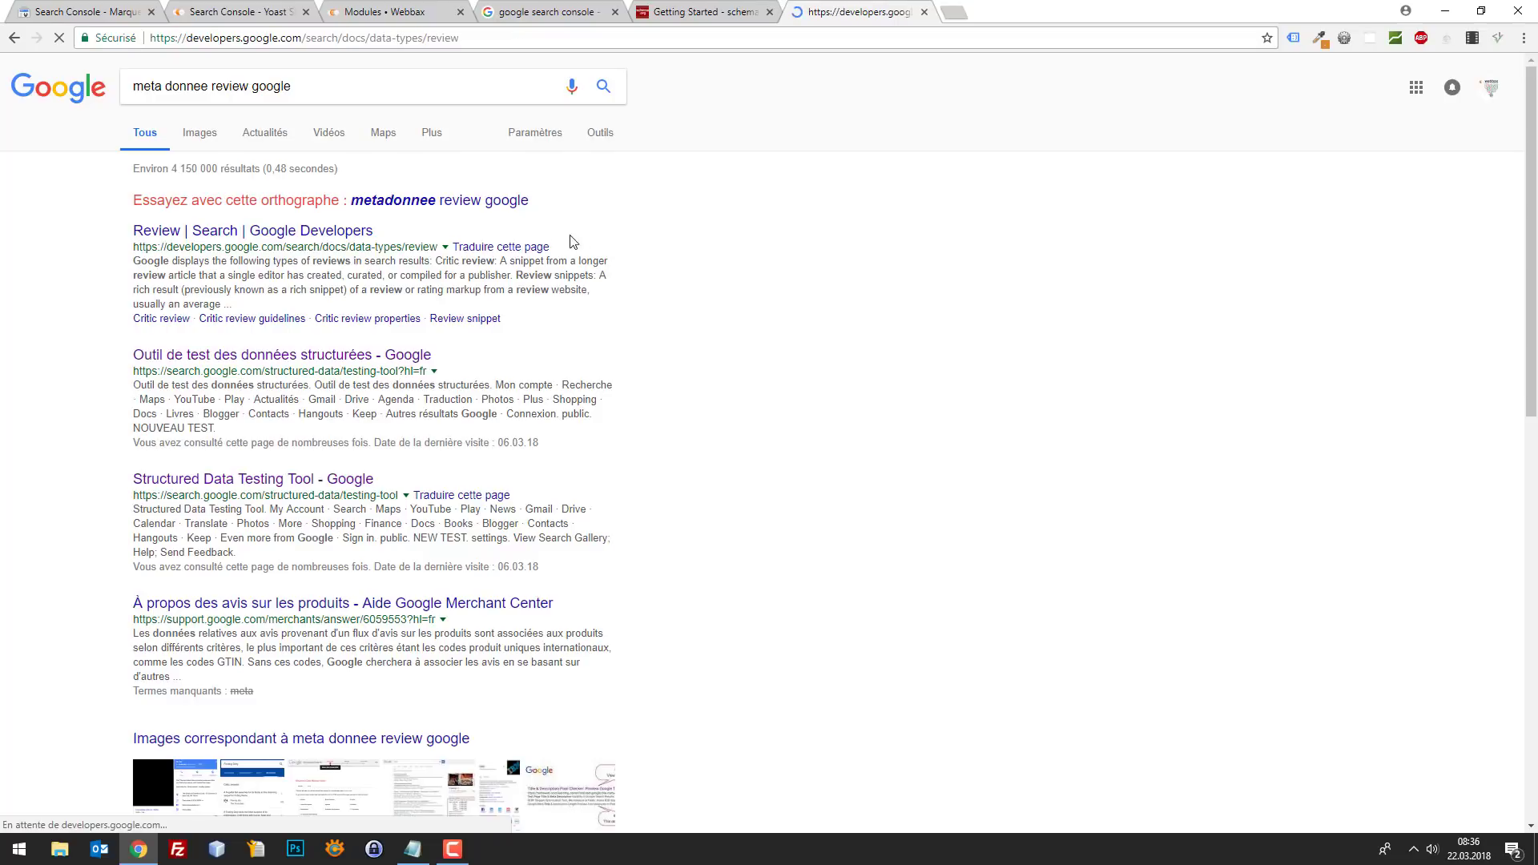
# Examine the Review guide's critic review properties, reviewRating example, review subject properties and critic review guidelines.
pyautogui.scroll(-4, 798, 322)
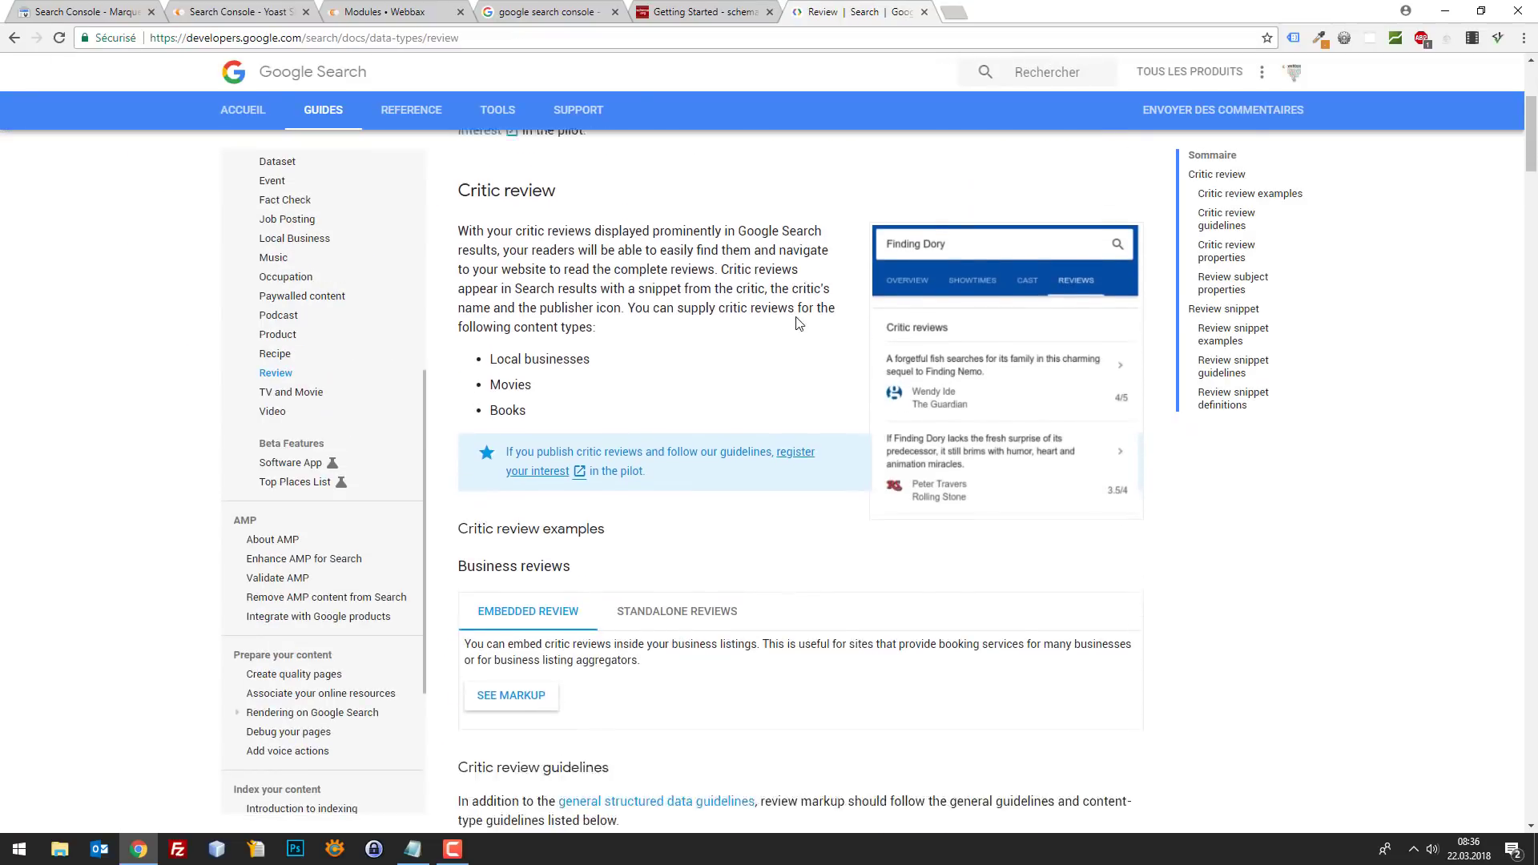
pyautogui.scroll(-14, 798, 323)
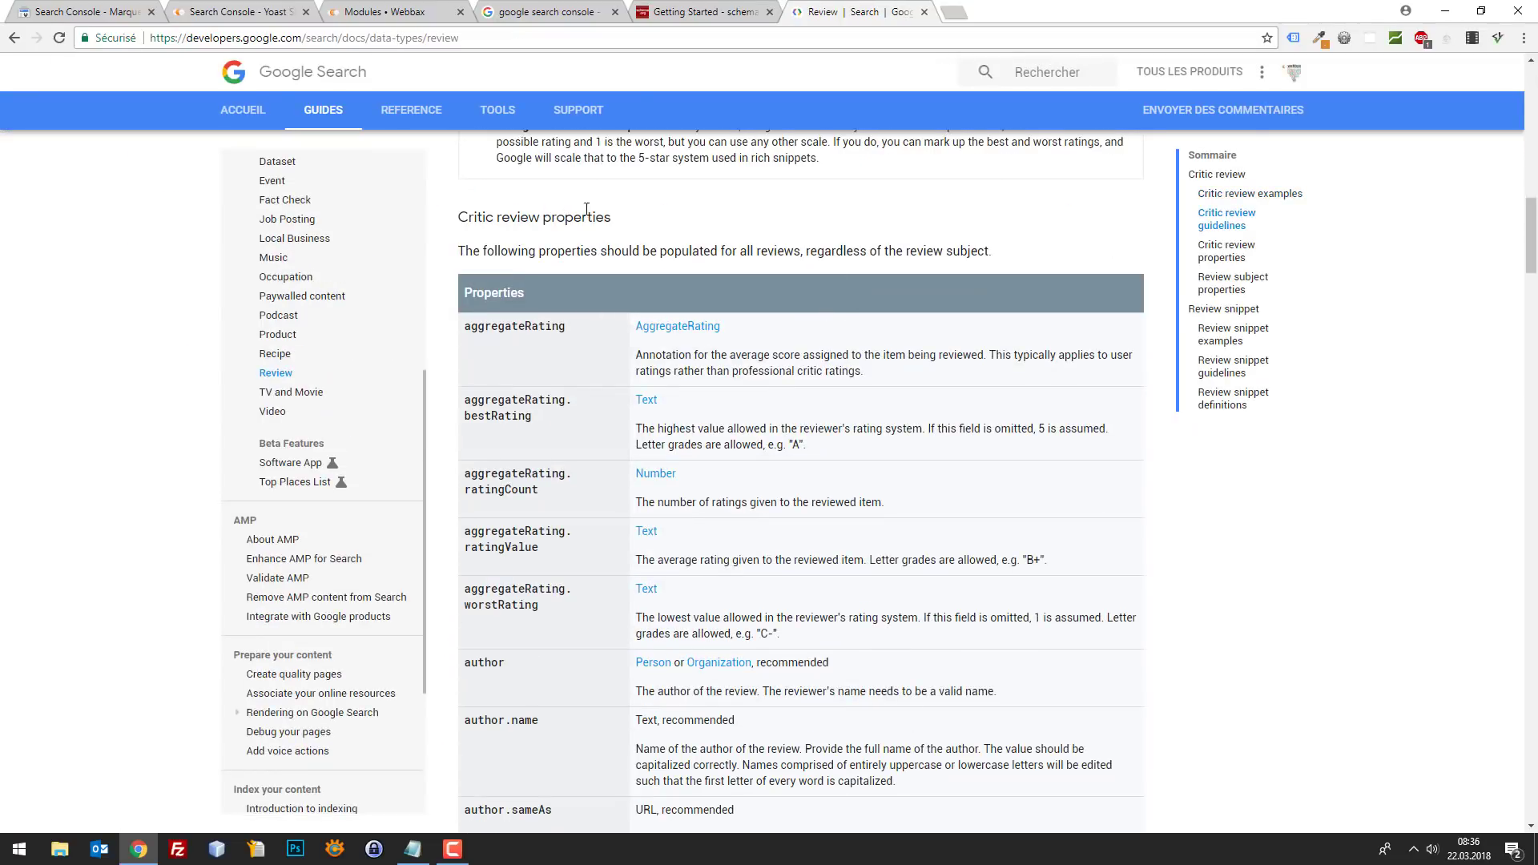
pyautogui.scroll(-5, 495, 395)
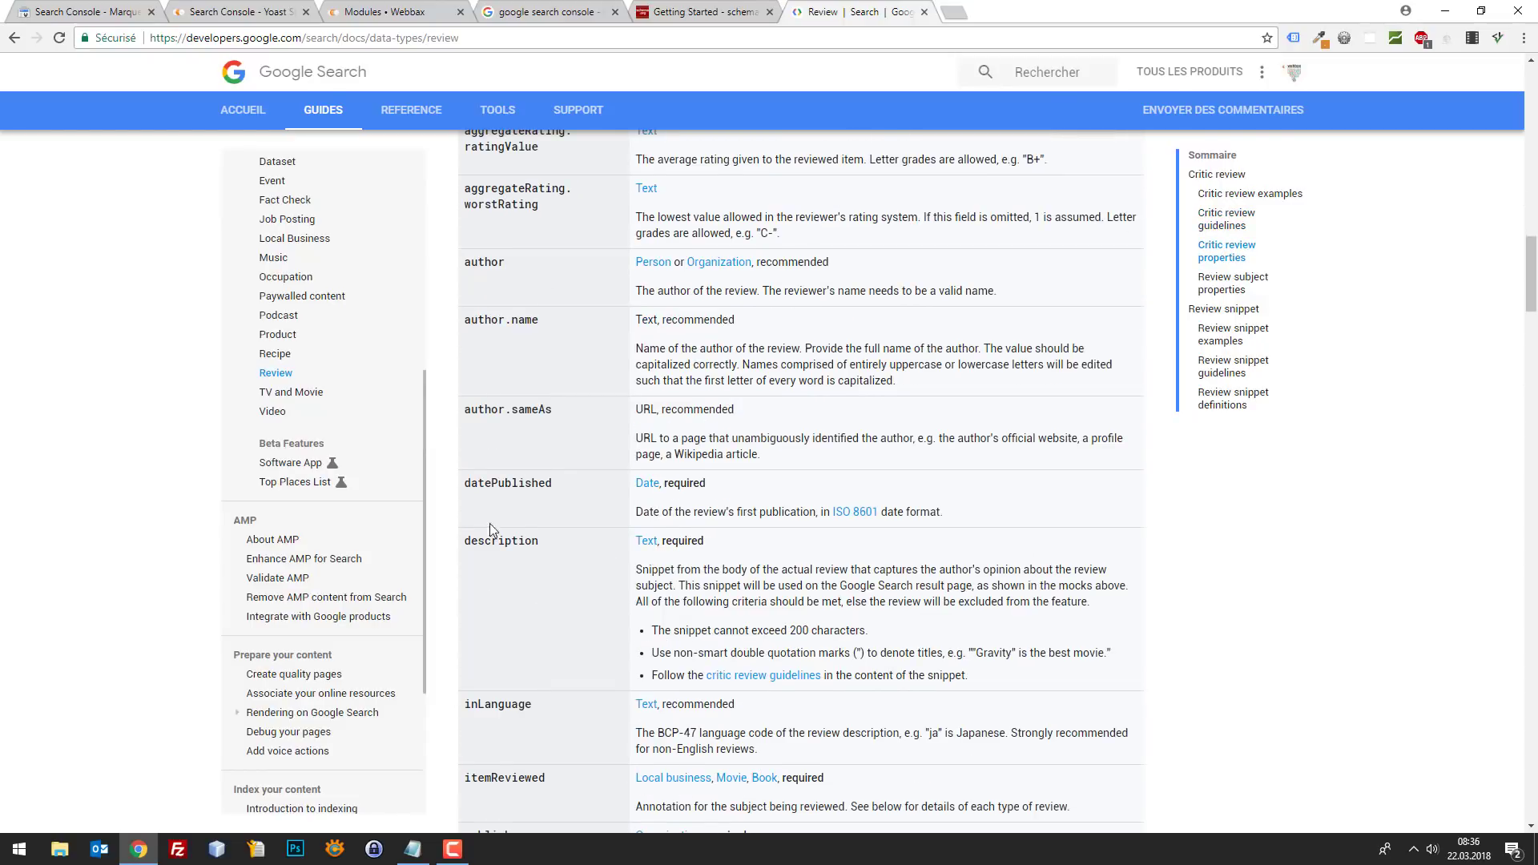
pyautogui.scroll(-11, 491, 528)
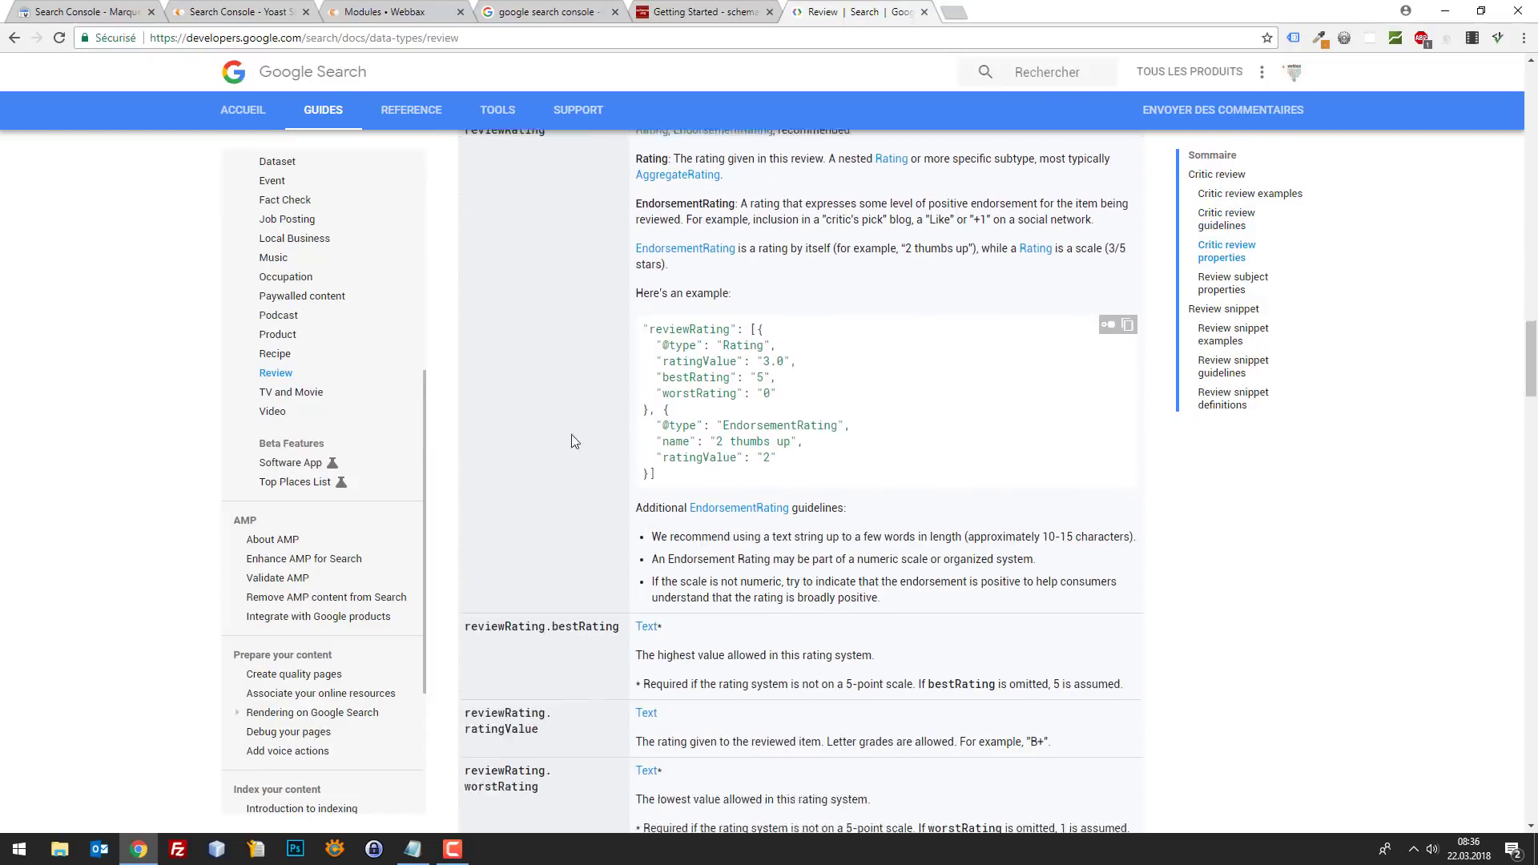
pyautogui.scroll(-17, 574, 441)
pyautogui.scroll(8, 736, 367)
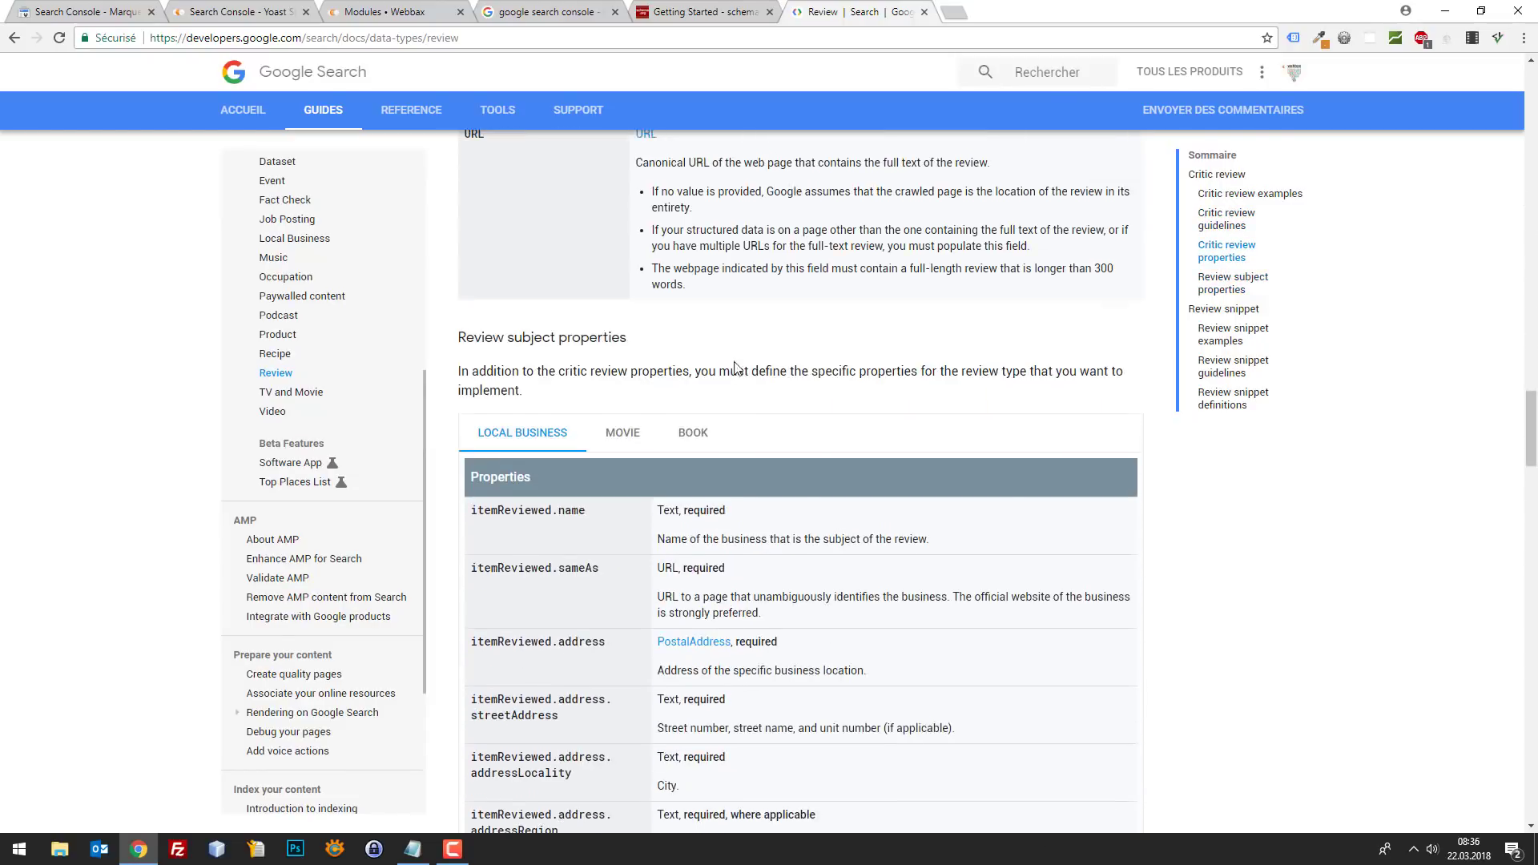
pyautogui.scroll(20, 735, 367)
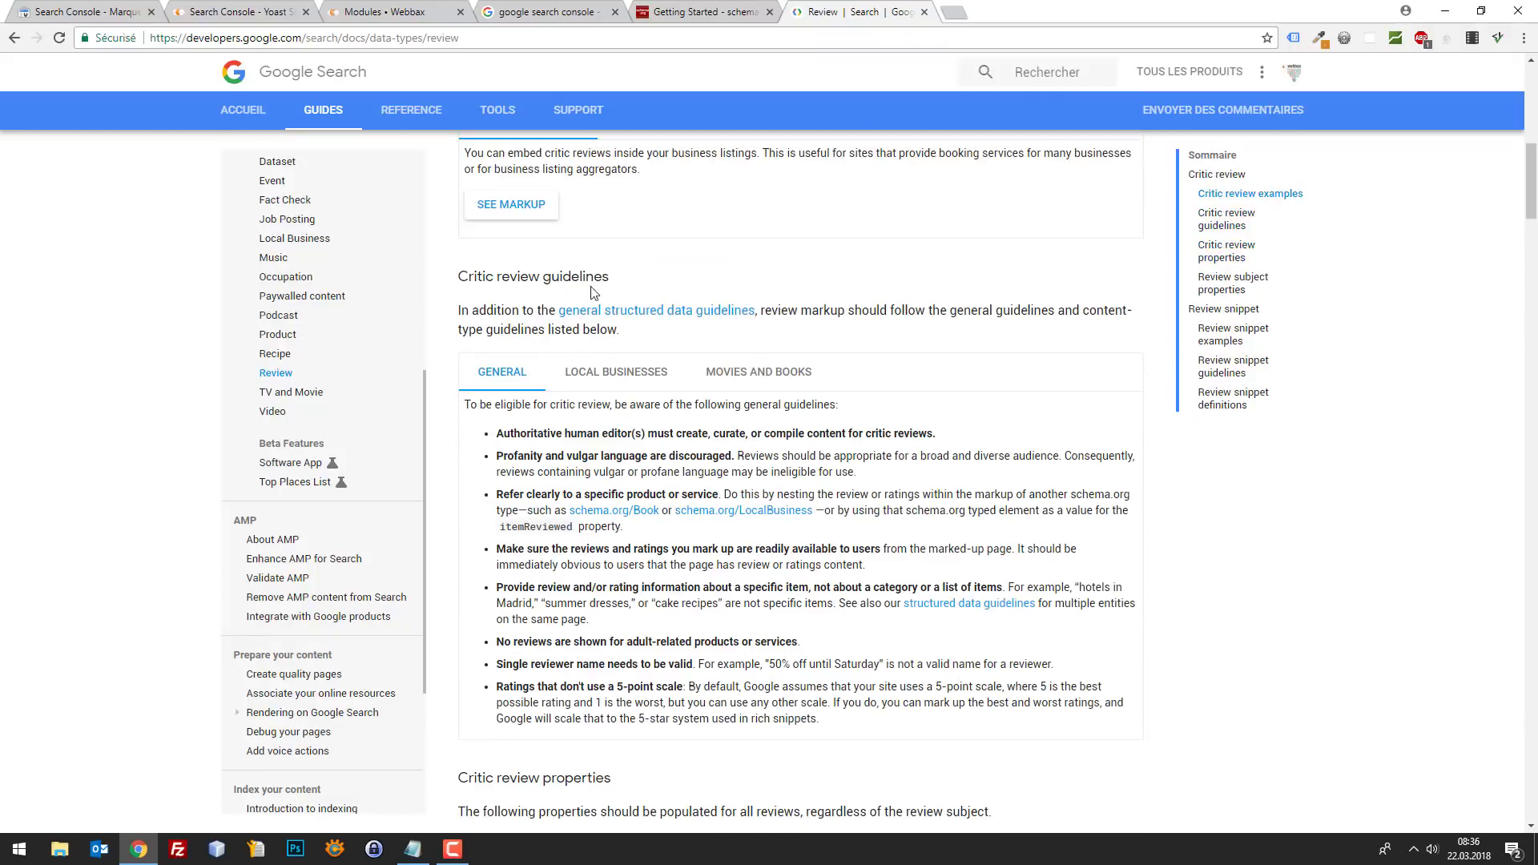
pyautogui.scroll(5, 584, 378)
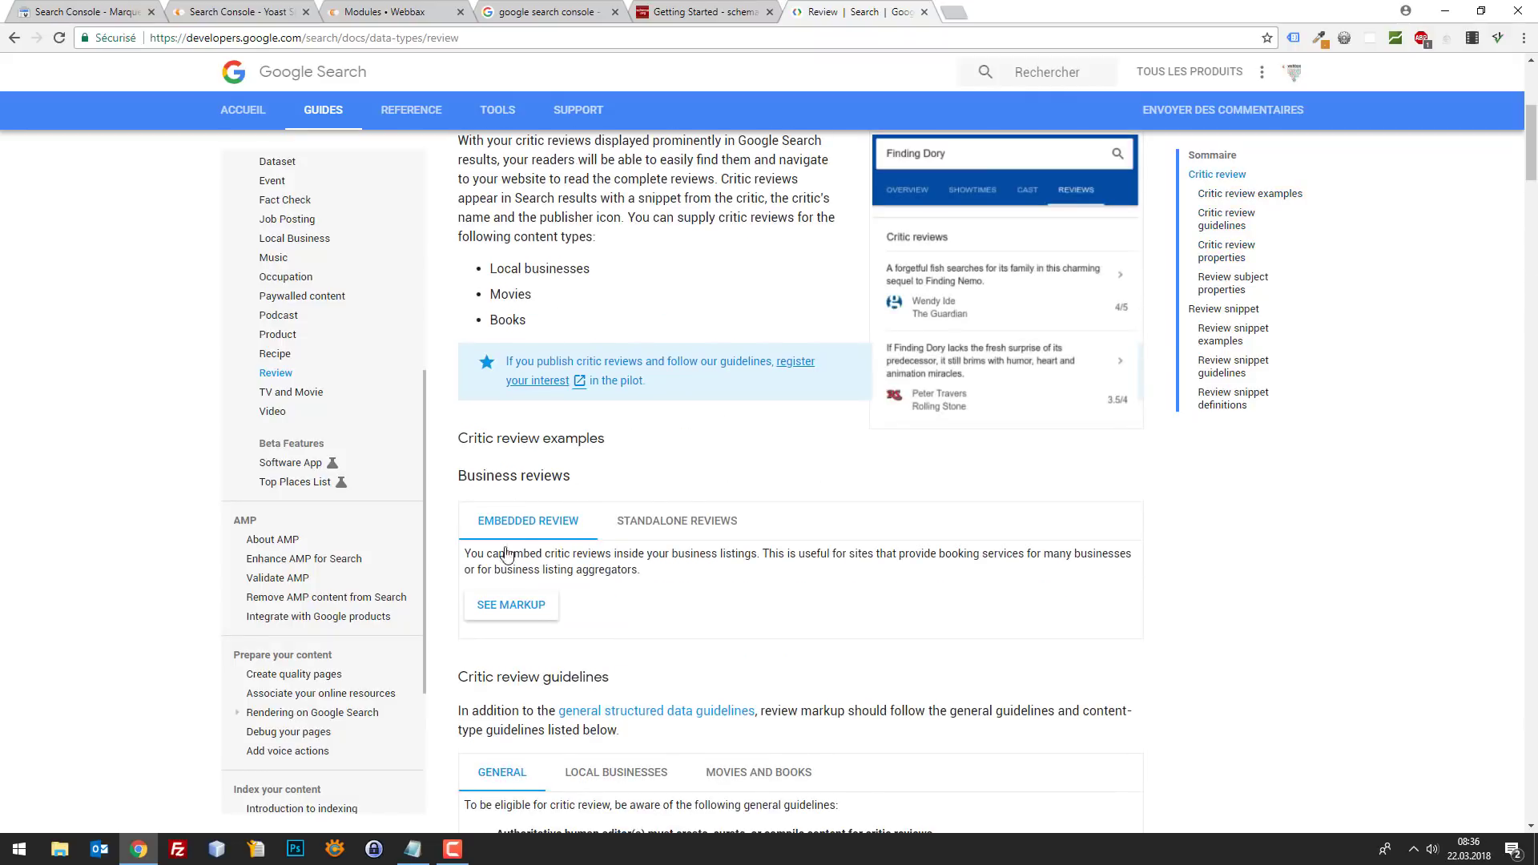
# View the embedded business review's markup in the structured data testing tool, close it and return to the Review introduction.
pyautogui.click(541, 598)
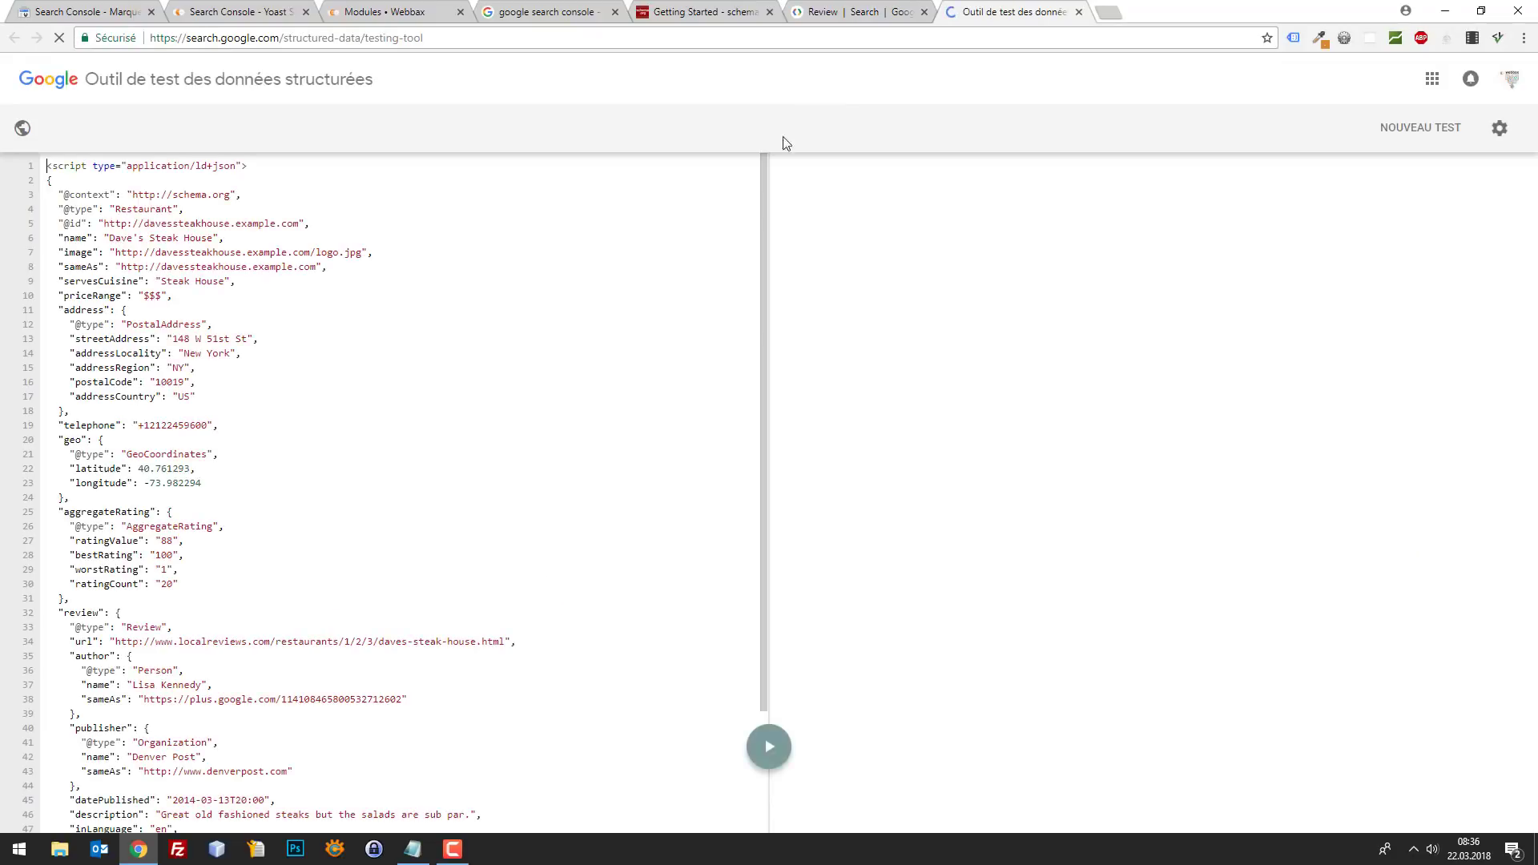
pyautogui.click(1077, 12)
pyautogui.scroll(5, 748, 302)
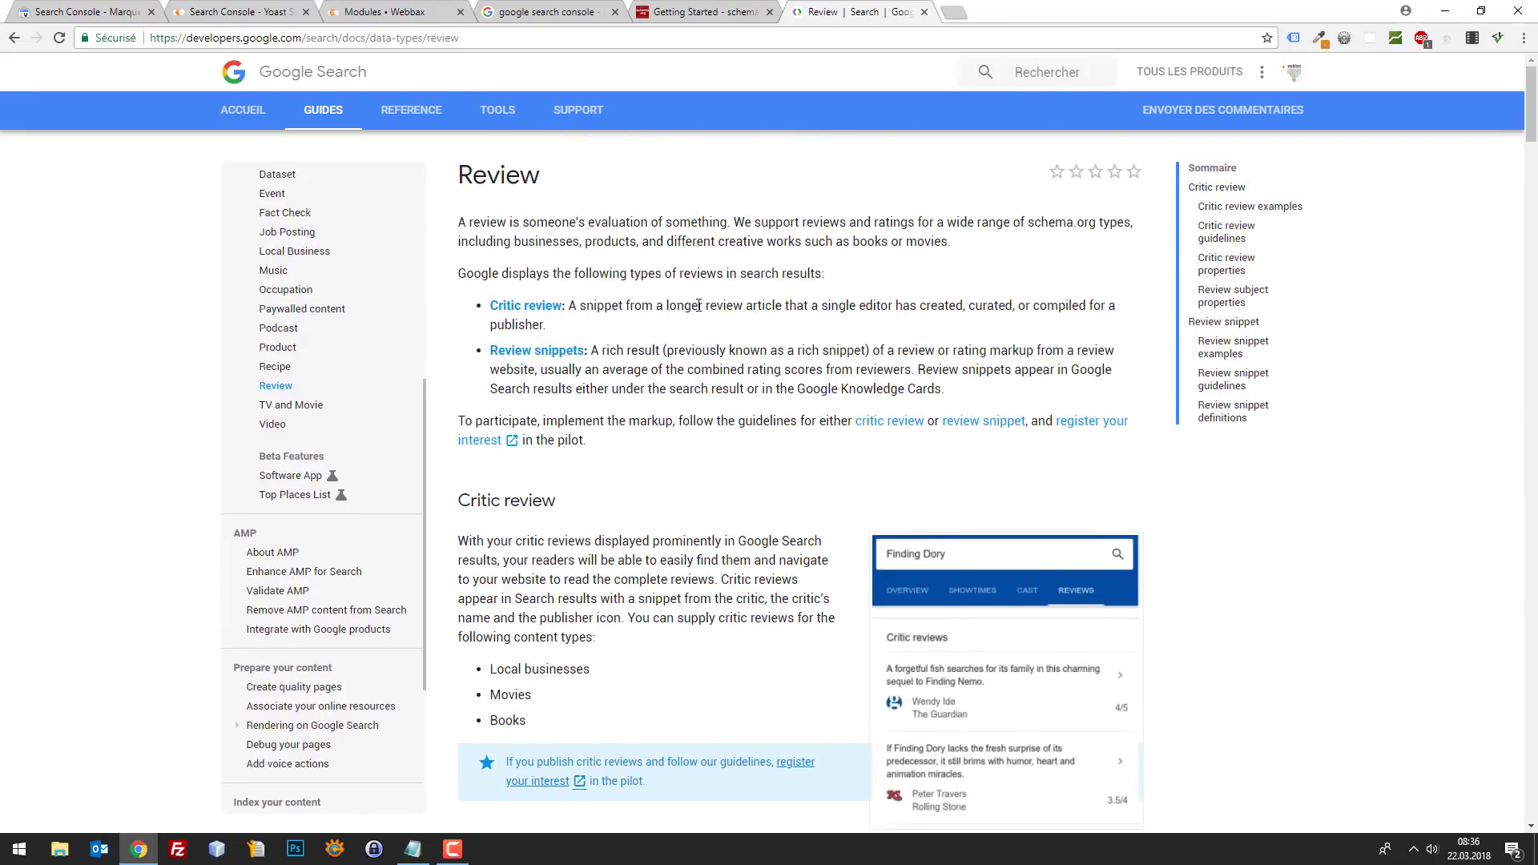
# Go back to the critic review properties table and highlight the aggregateRating property.
pyautogui.scroll(-5, 699, 305)
pyautogui.scroll(5, 783, 393)
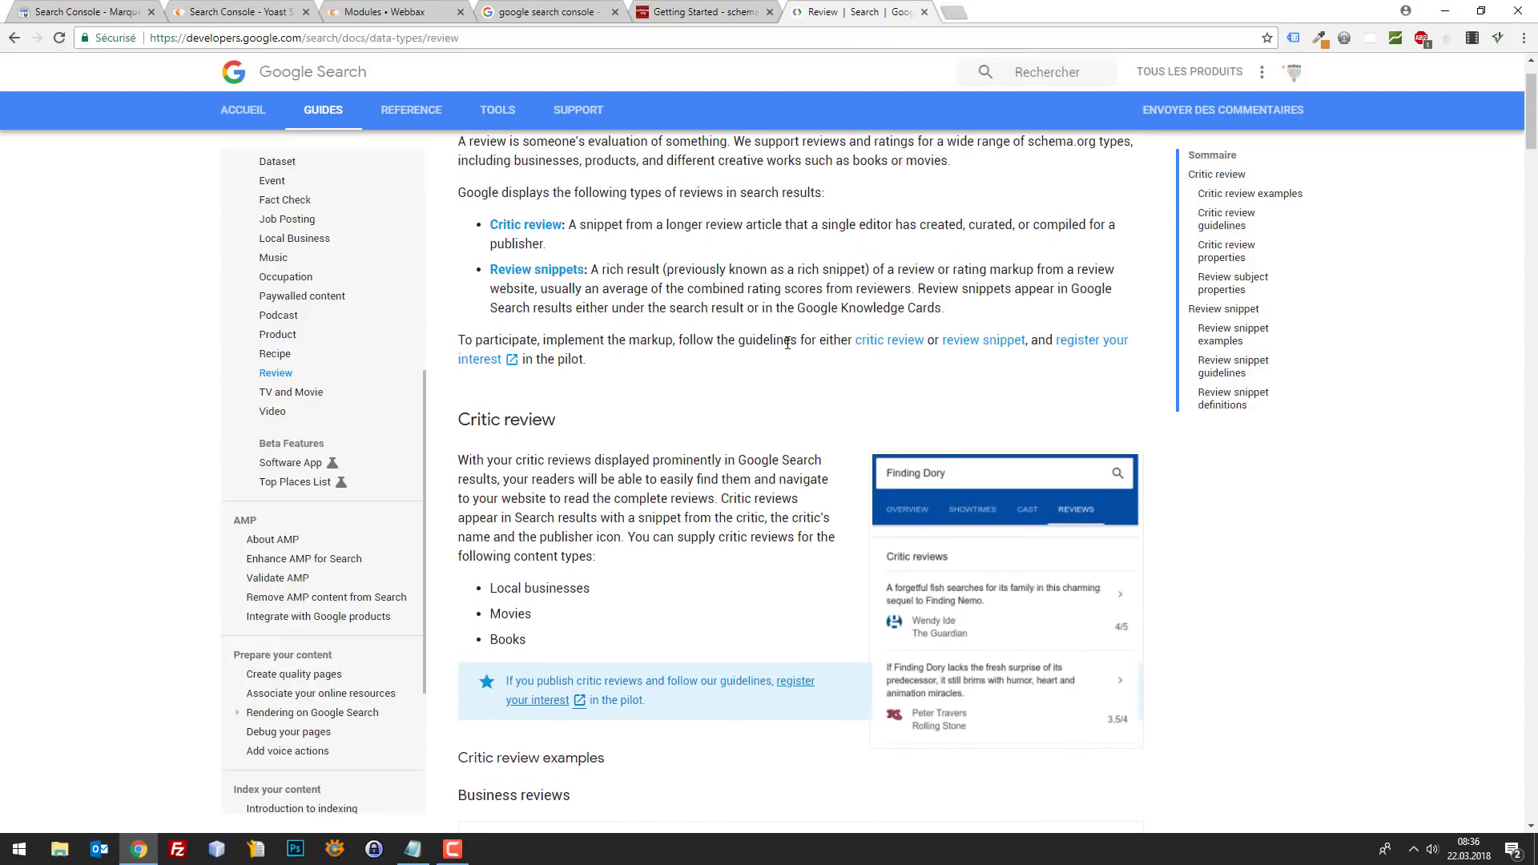
pyautogui.scroll(-20, 752, 376)
pyautogui.scroll(4, 729, 358)
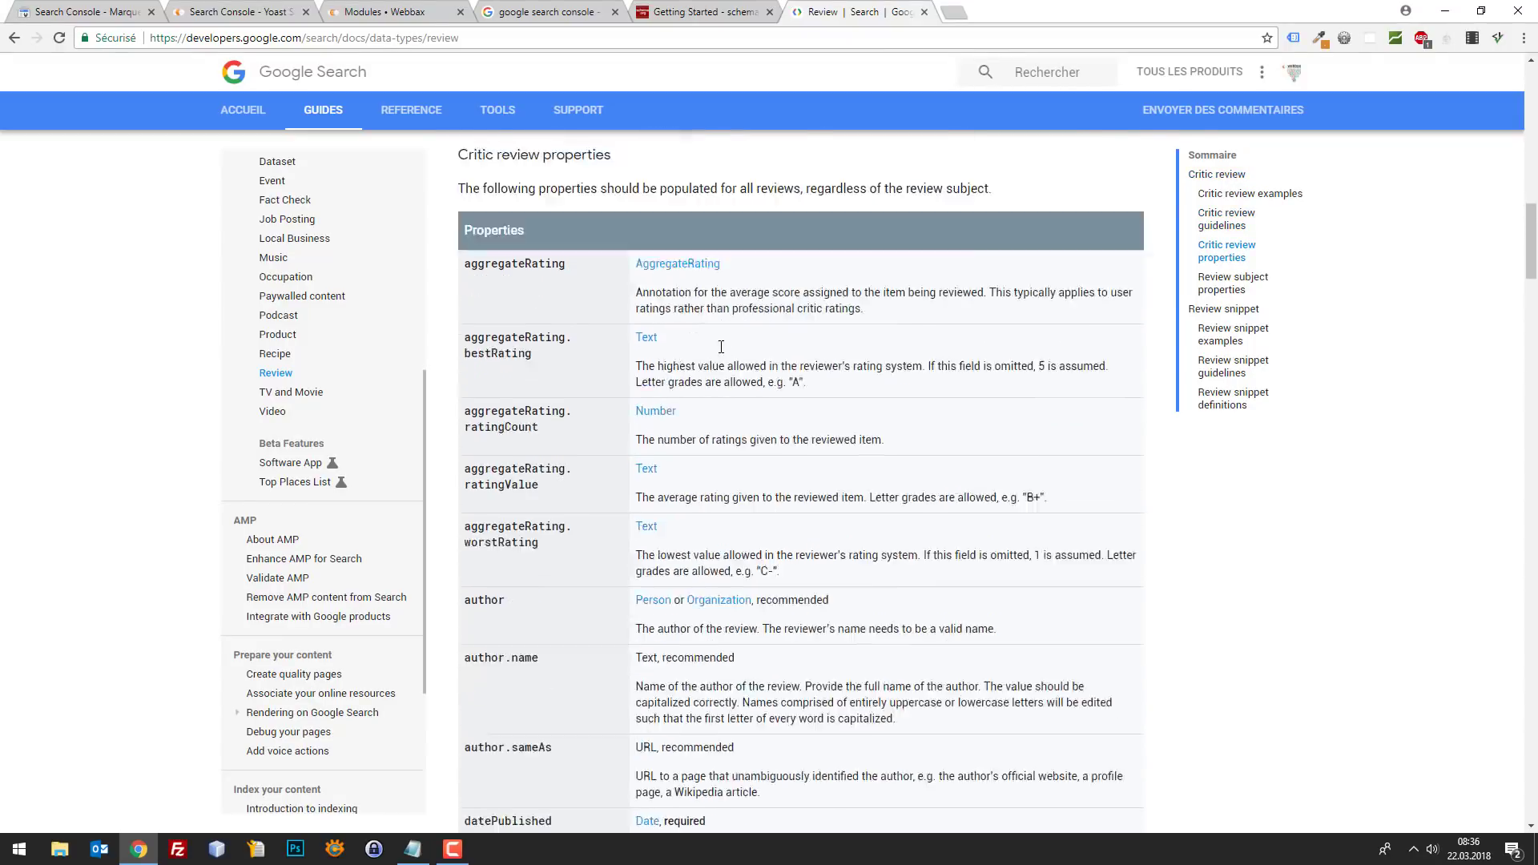
pyautogui.doubleClick(507, 407)
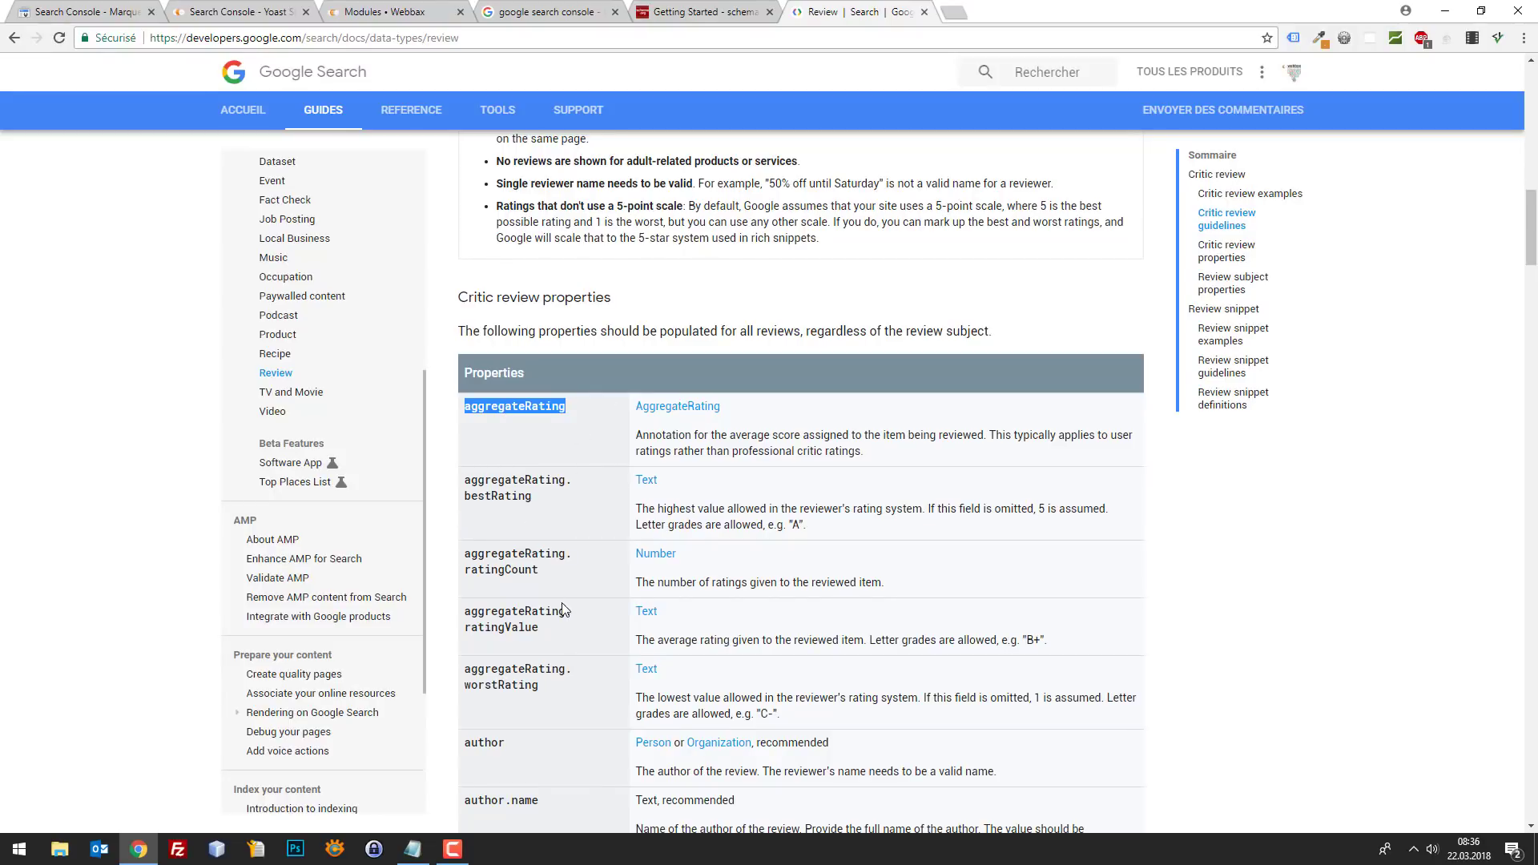
# Switch back to Search Console and open the Améliorations HTML report.
pyautogui.click(238, 11)
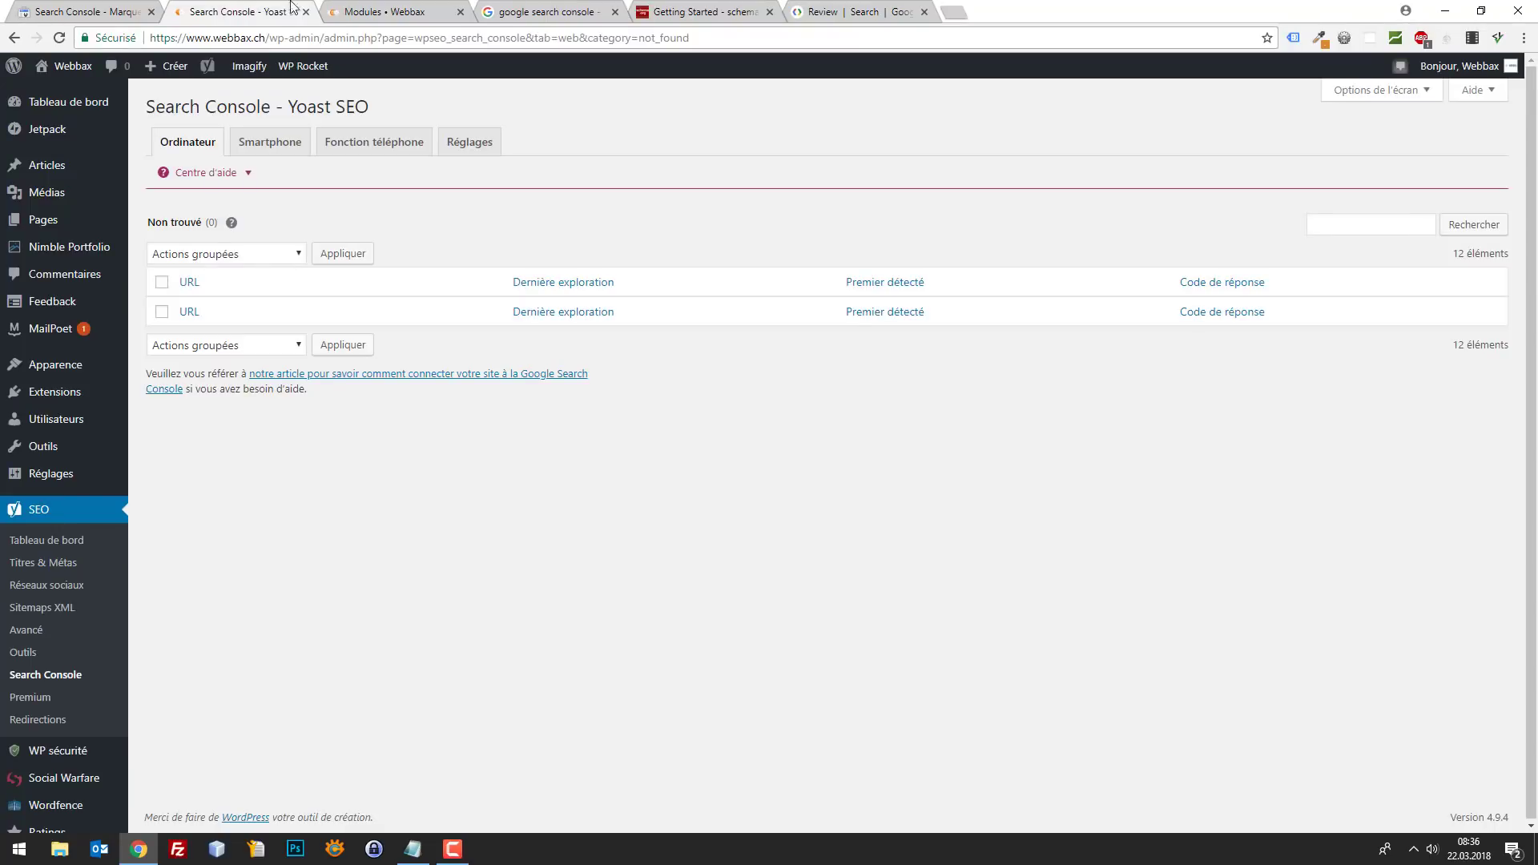
pyautogui.click(80, 11)
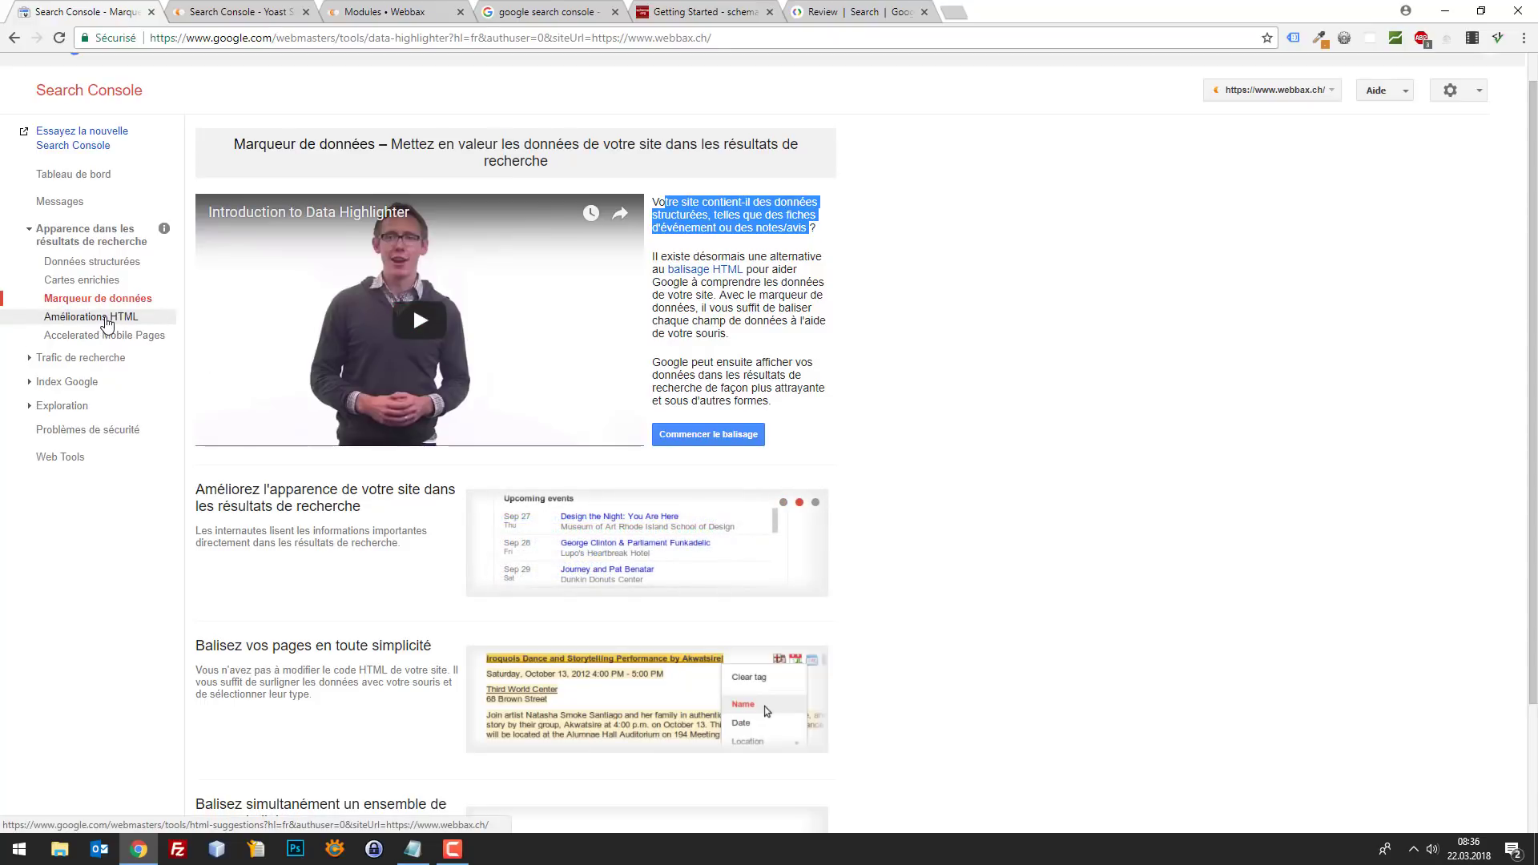
pyautogui.click(107, 317)
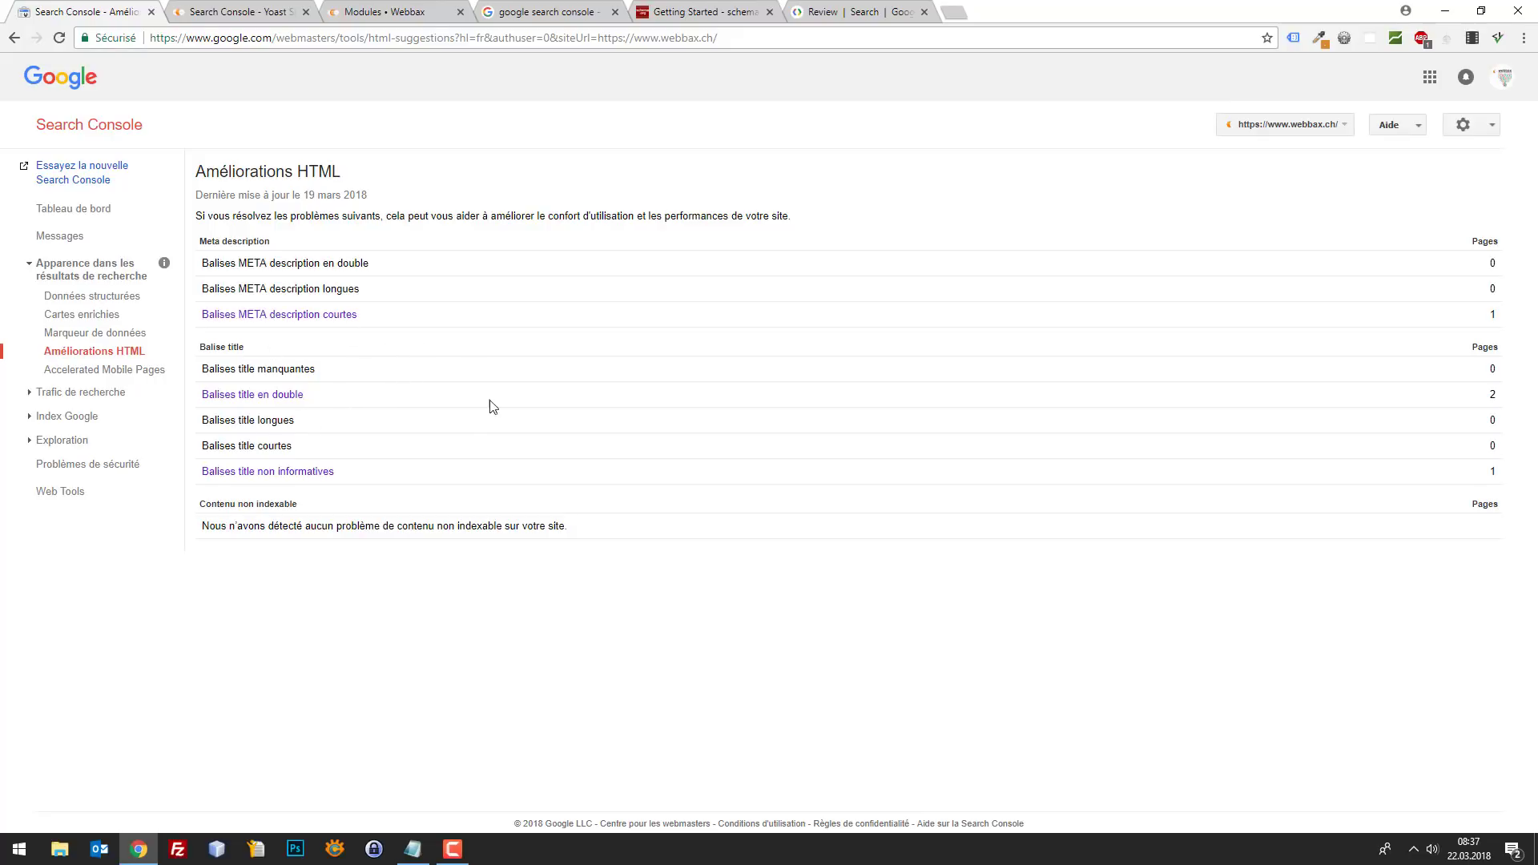
# Inspect the two URLs sharing the duplicate title "Installer Prestashop chez Infomaniak" and return to the HTML improvements overview.
pyautogui.click(242, 394)
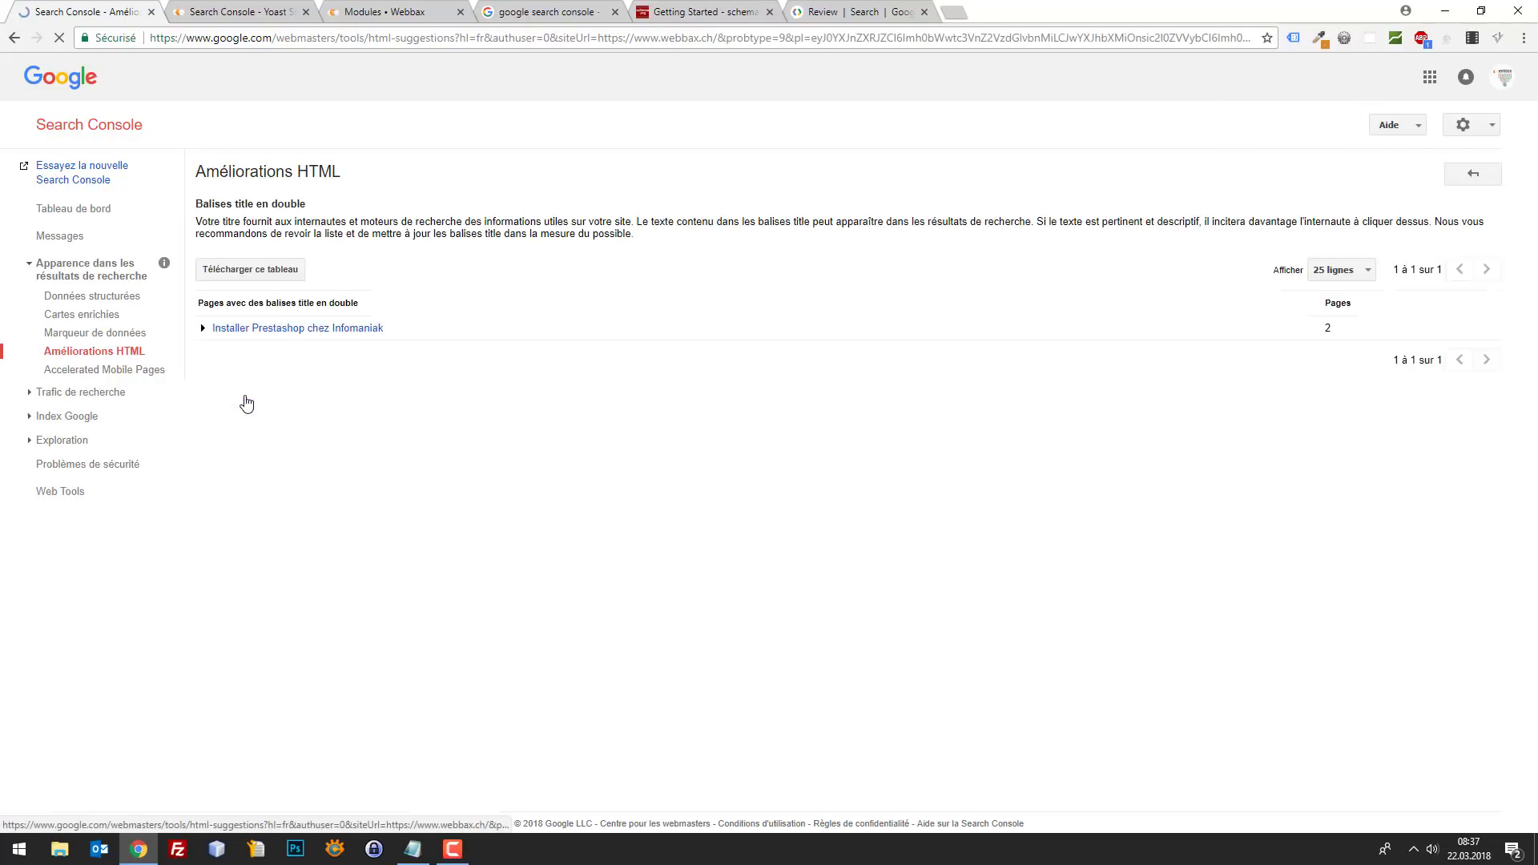
pyautogui.click(203, 329)
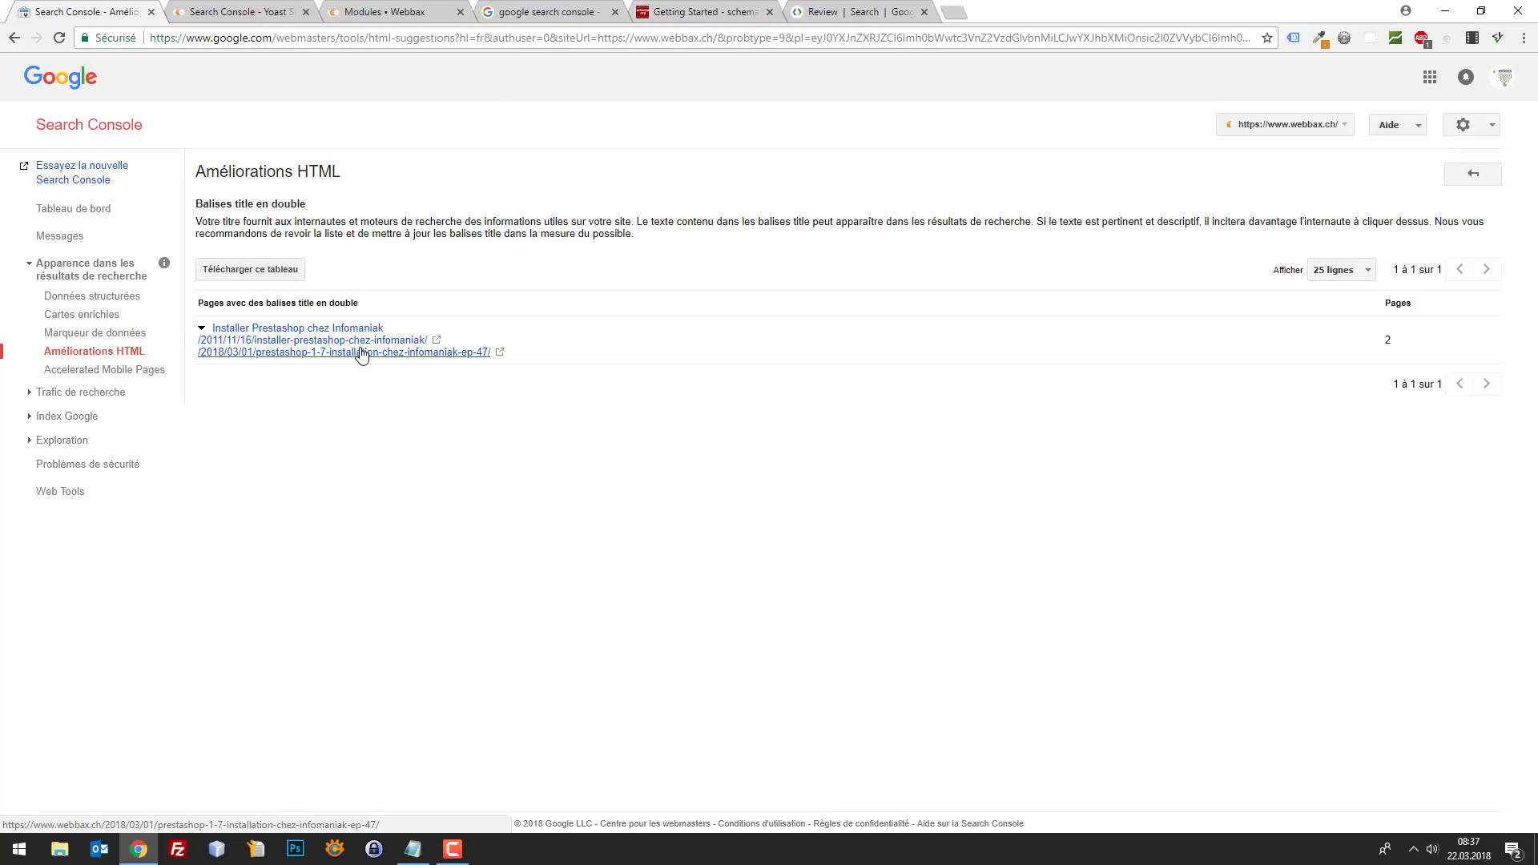
pyautogui.moveTo(357, 352)
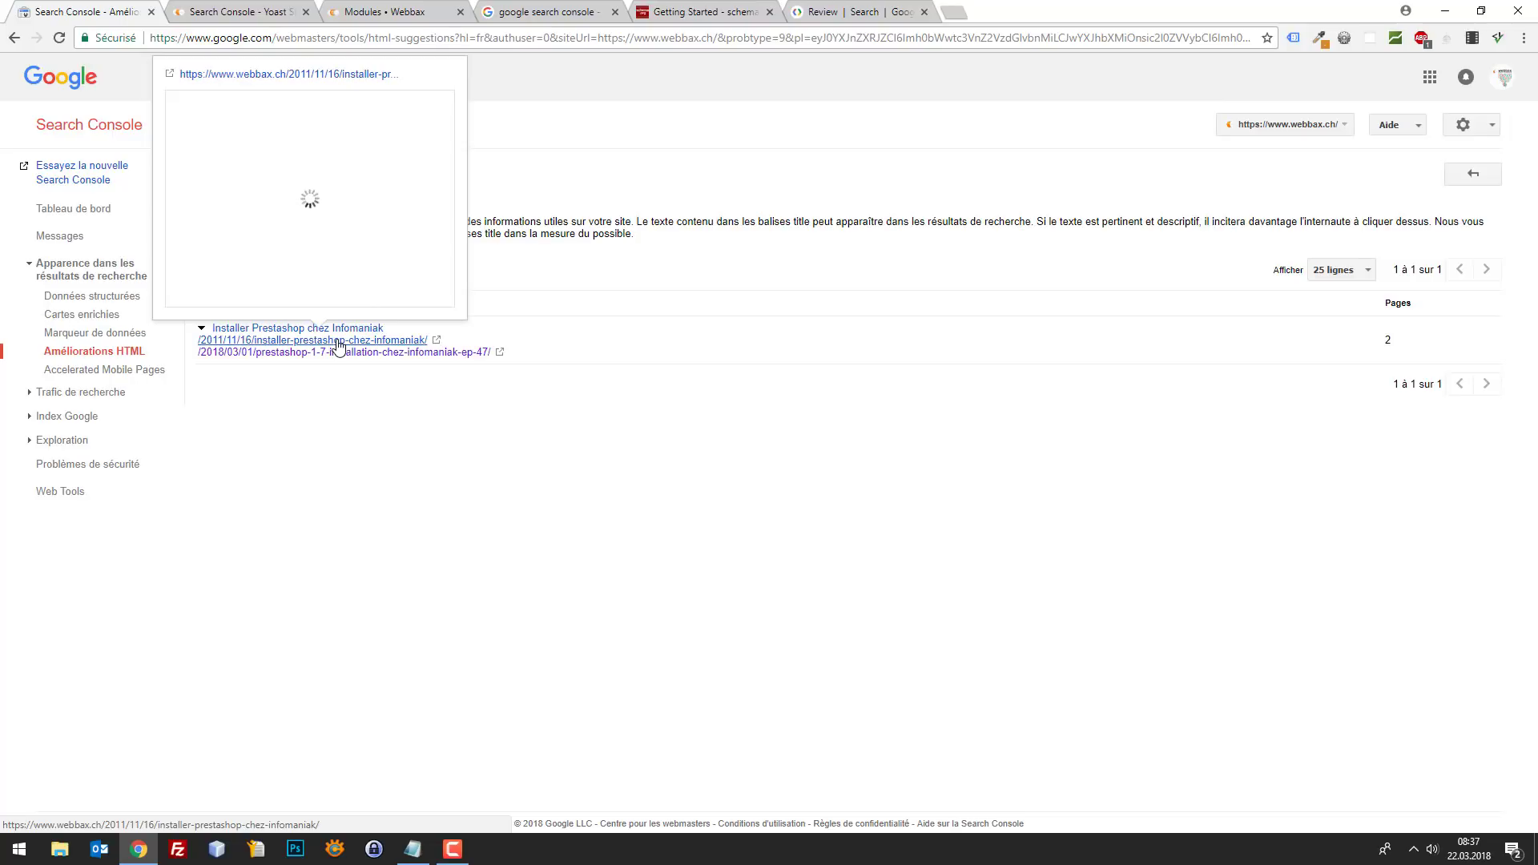
pyautogui.click(15, 38)
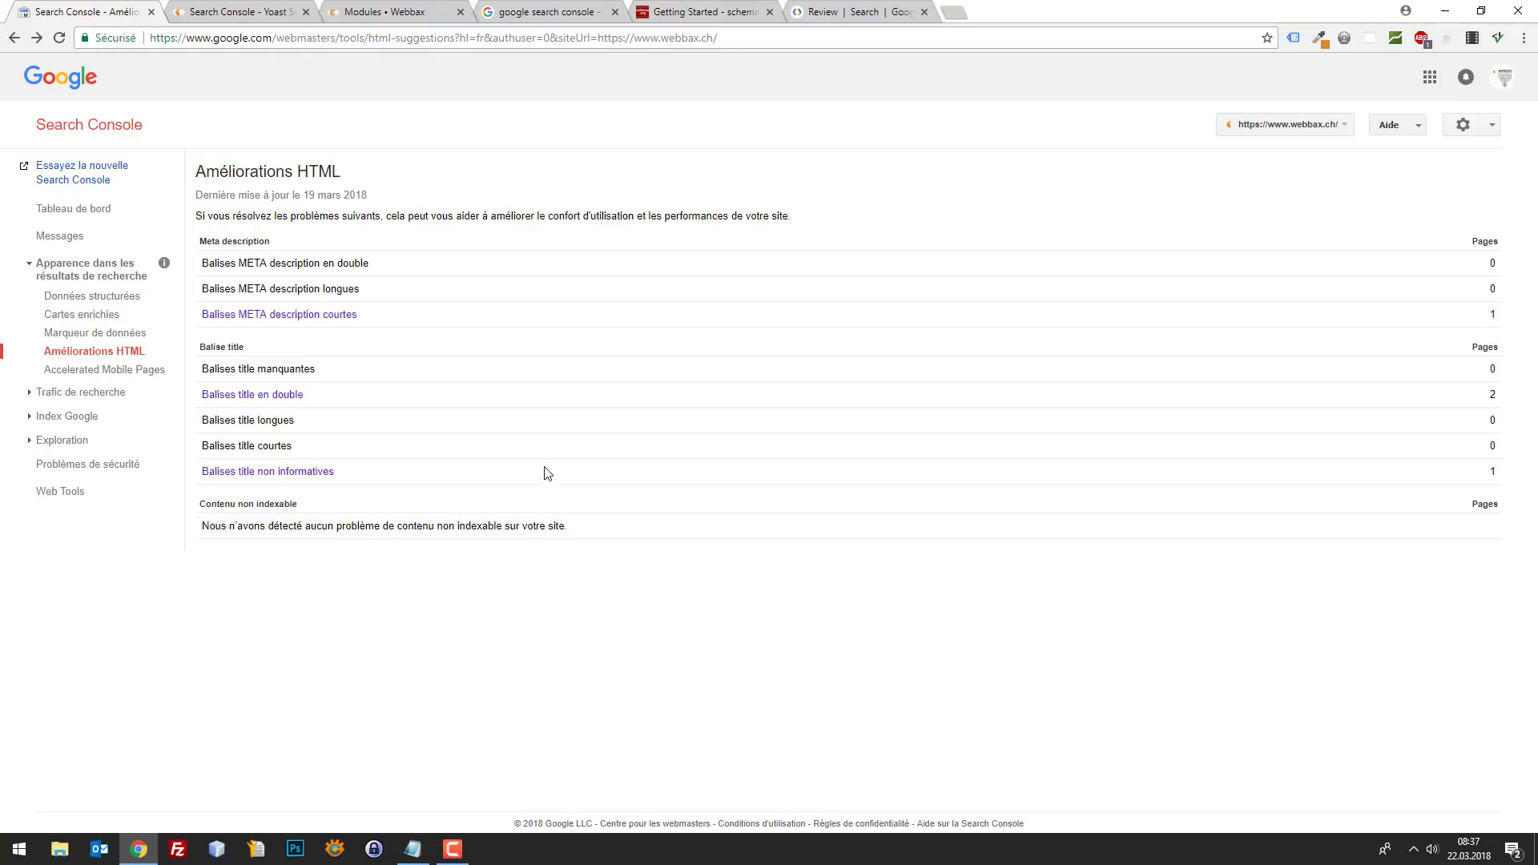
# Inspect the pages with non-informative titles and short meta descriptions, returning to the HTML improvements overview after each.
pyautogui.click(292, 473)
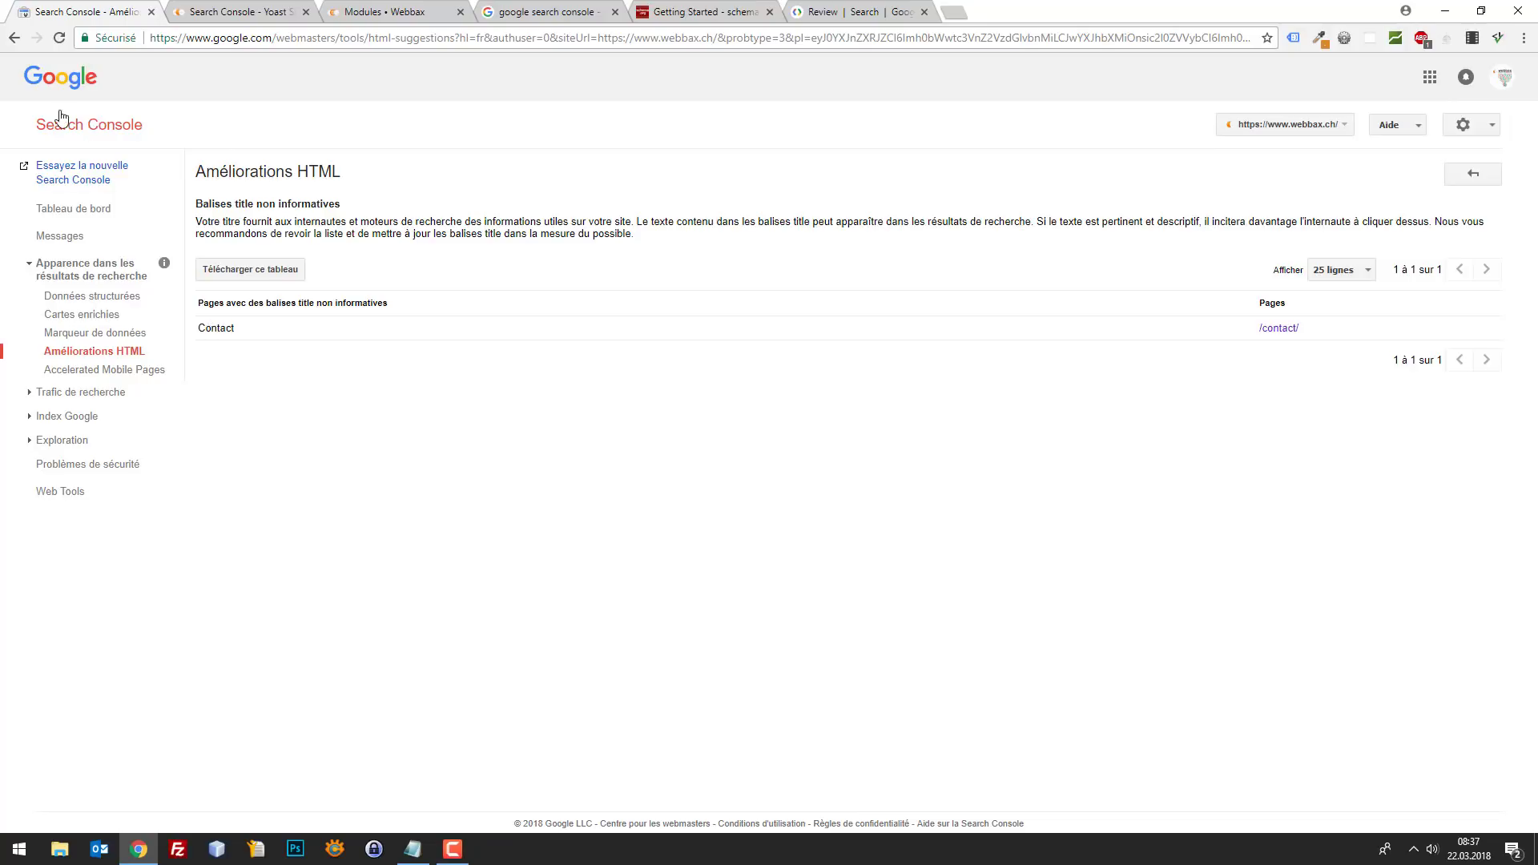
pyautogui.click(14, 38)
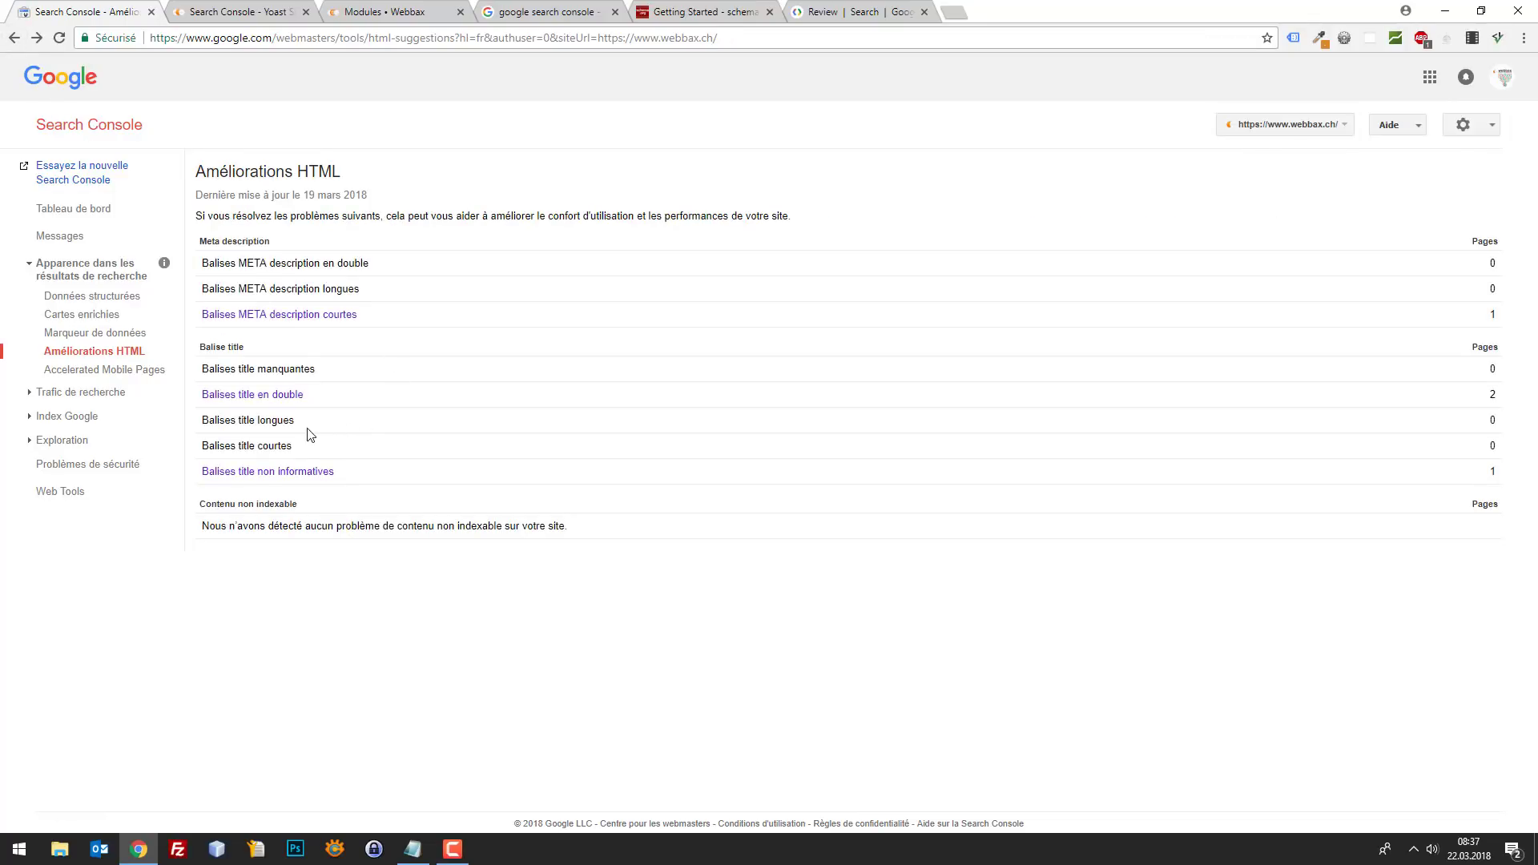
pyautogui.click(310, 316)
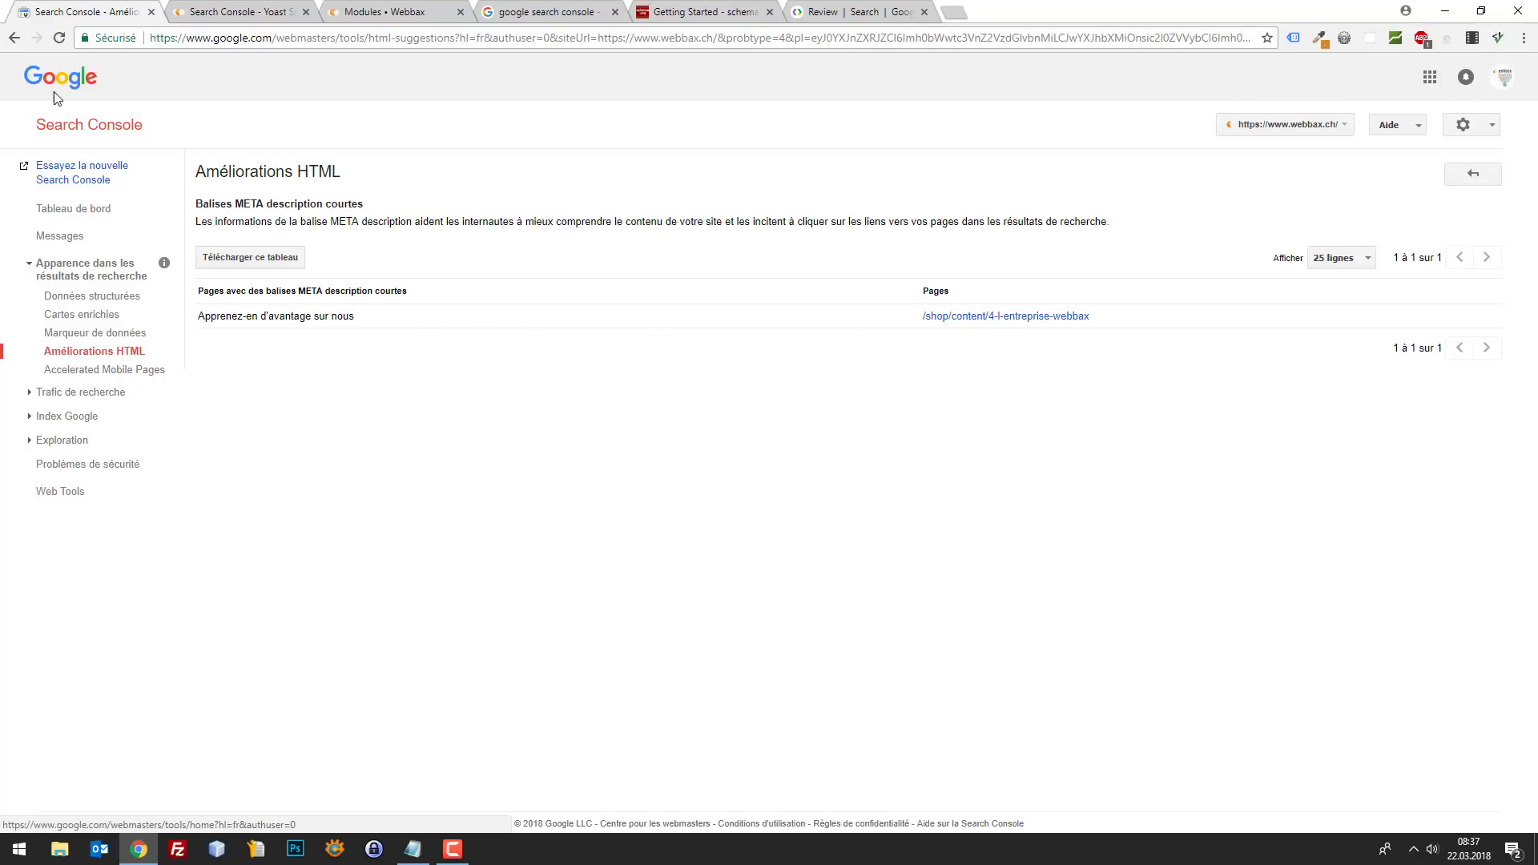
pyautogui.click(14, 38)
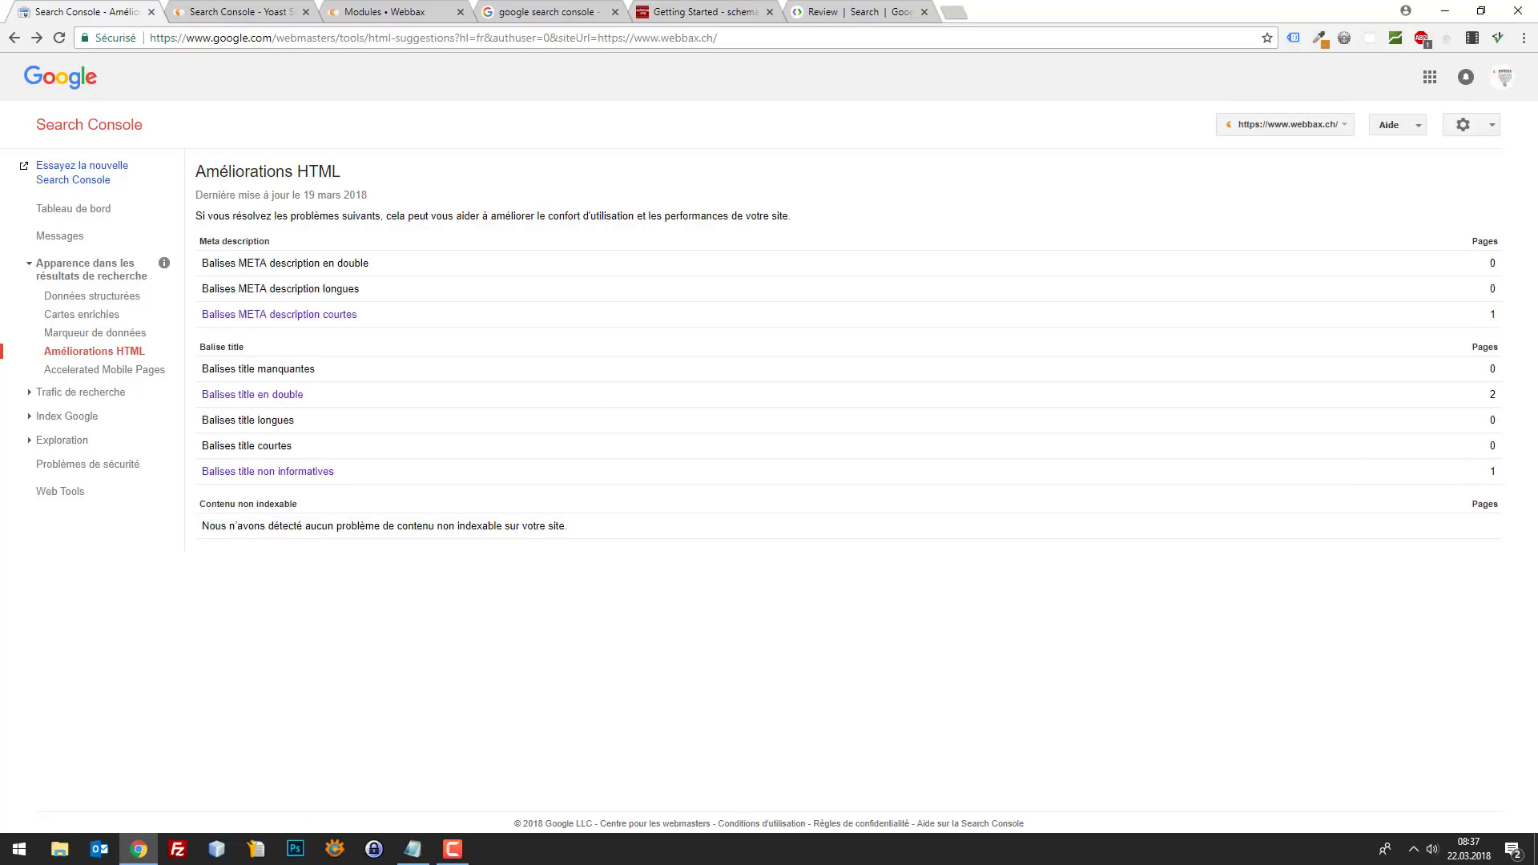
# Open the Accelerated Mobile Pages report, search Google for "amp" in a new tab and skim the results.
pyautogui.click(85, 369)
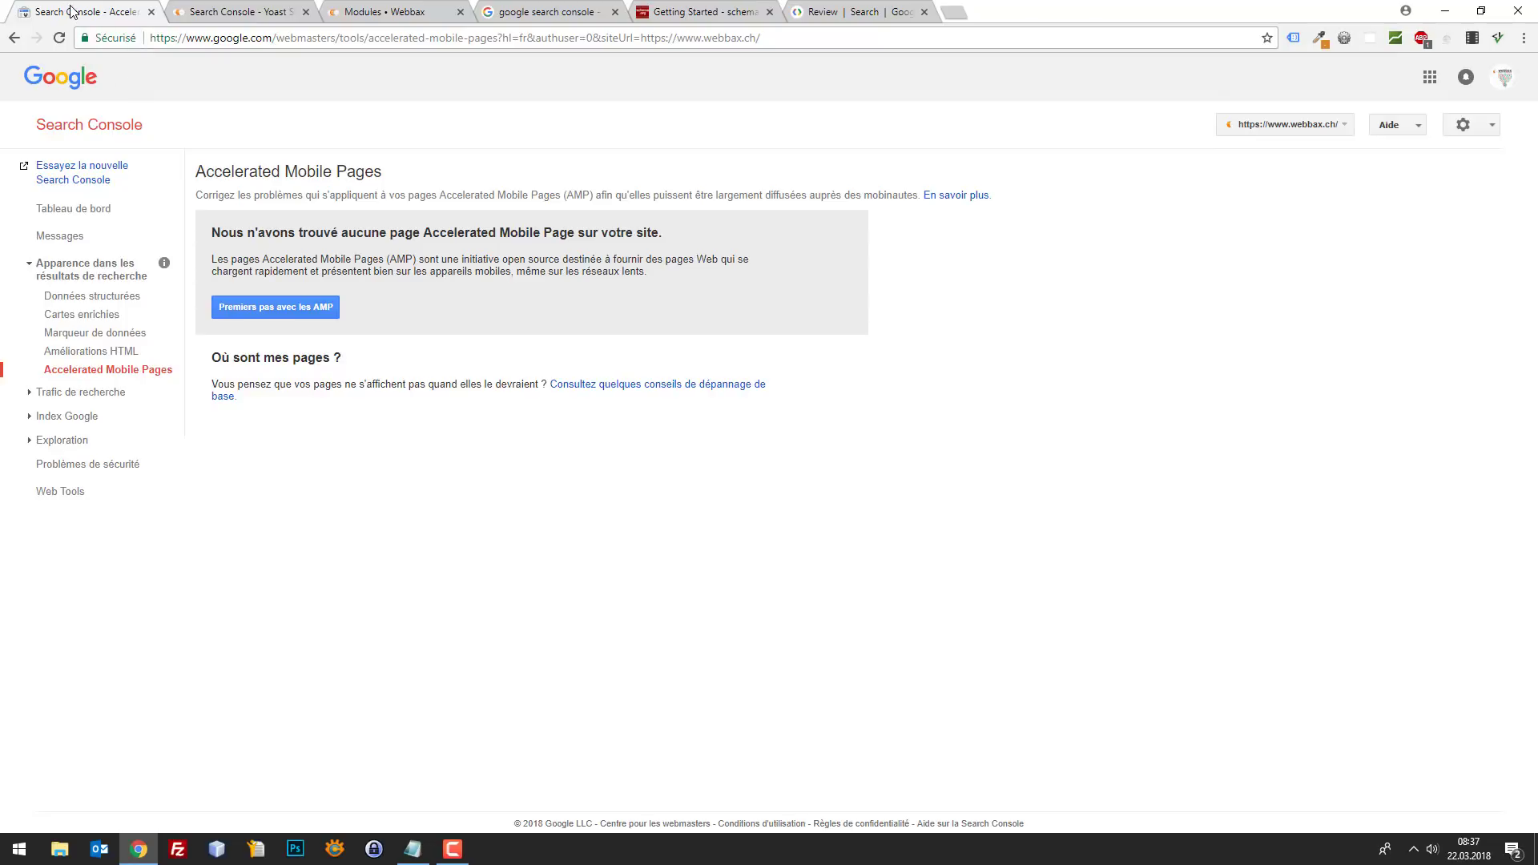
pyautogui.hotkey('ctrl', 't')
pyautogui.write('amp')
pyautogui.press('Return')
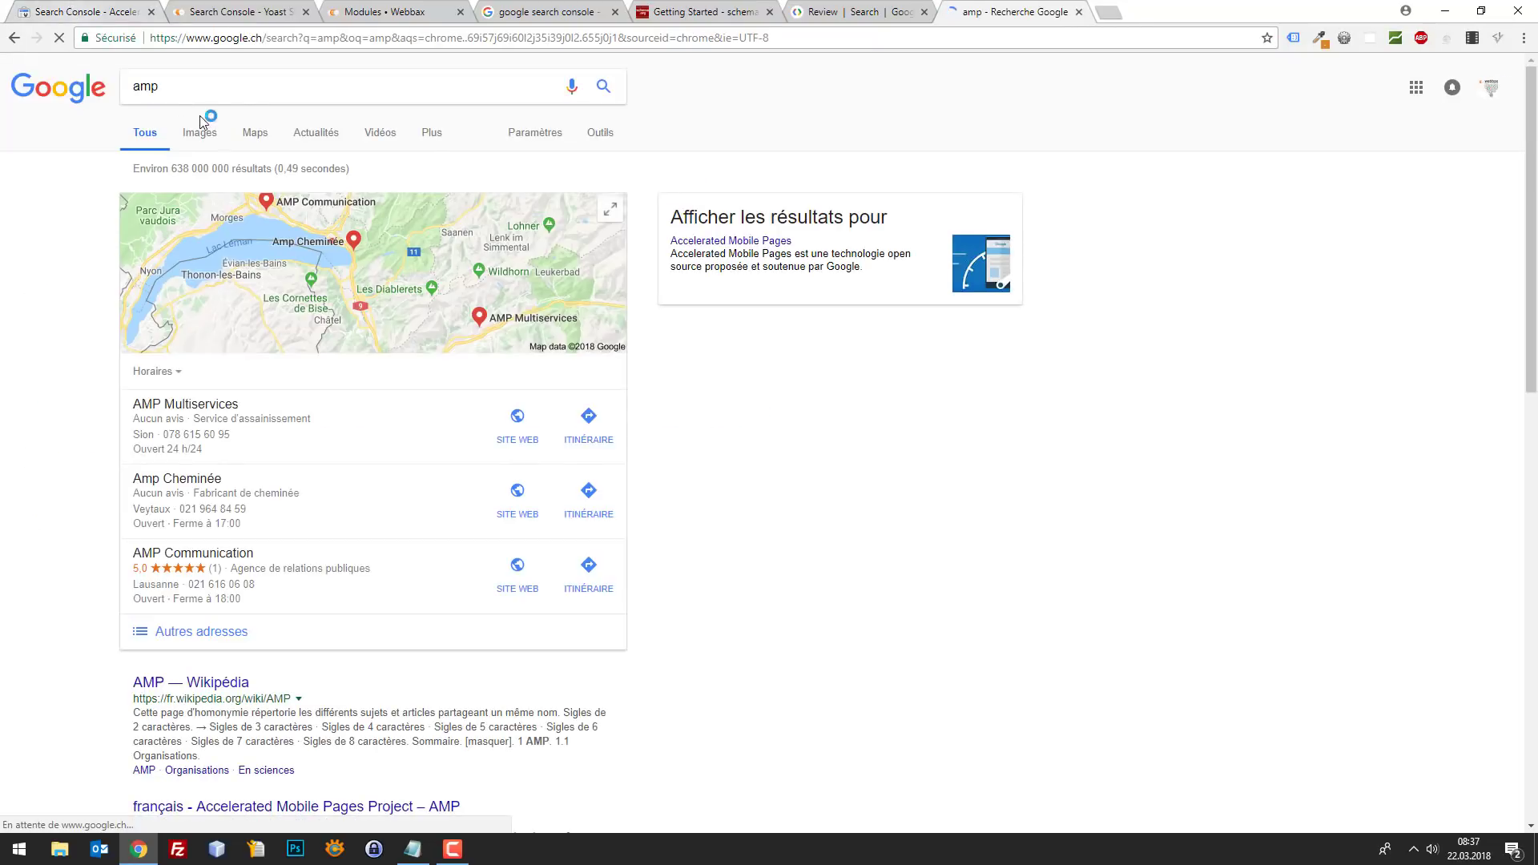
pyautogui.scroll(-6, 237, 112)
pyautogui.scroll(6, 237, 113)
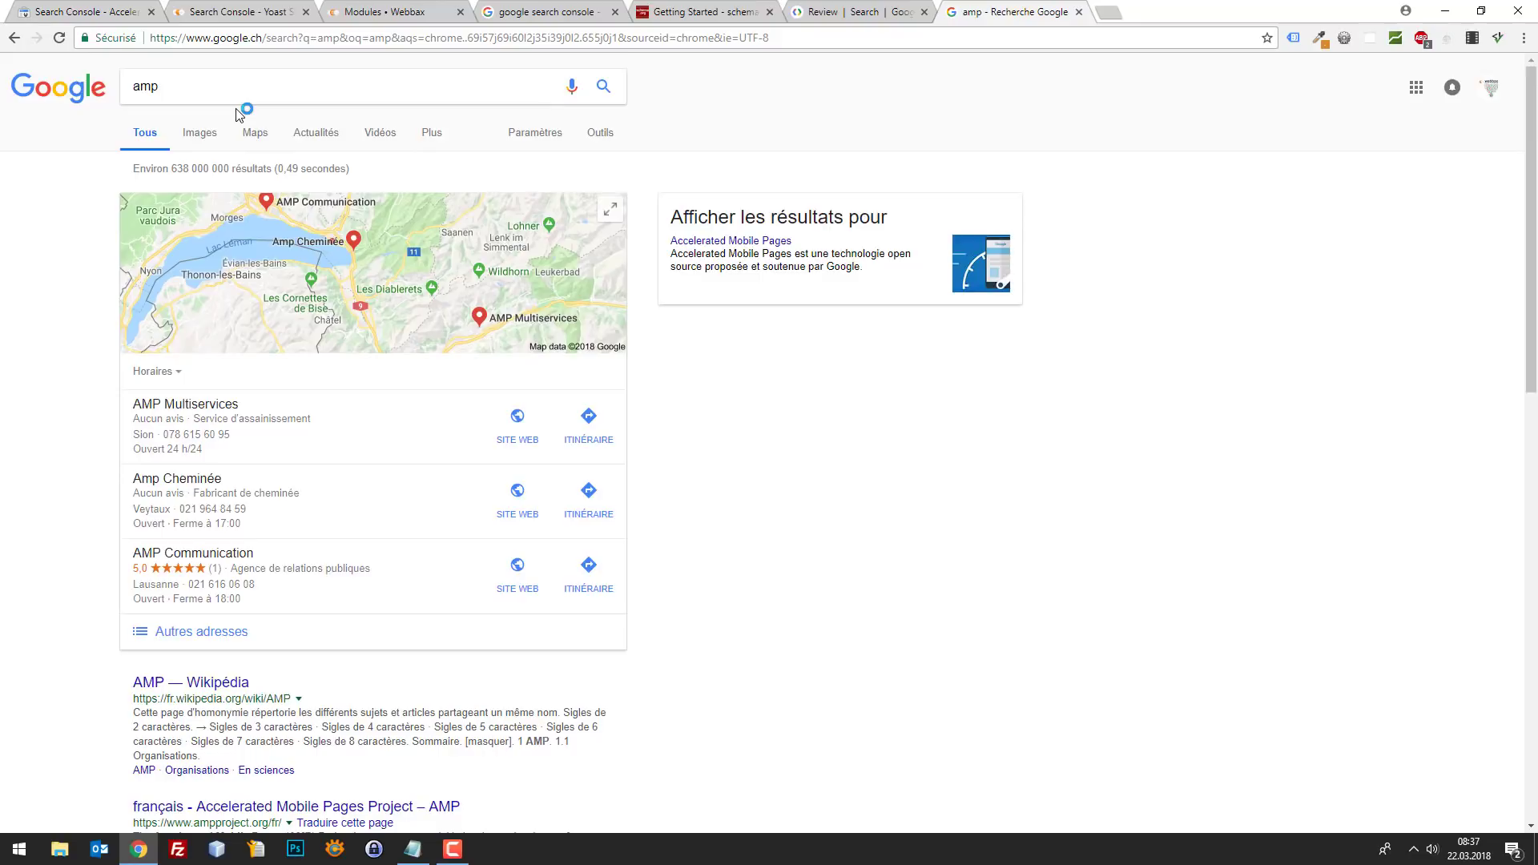
pyautogui.scroll(-7, 237, 113)
pyautogui.scroll(5, 451, 89)
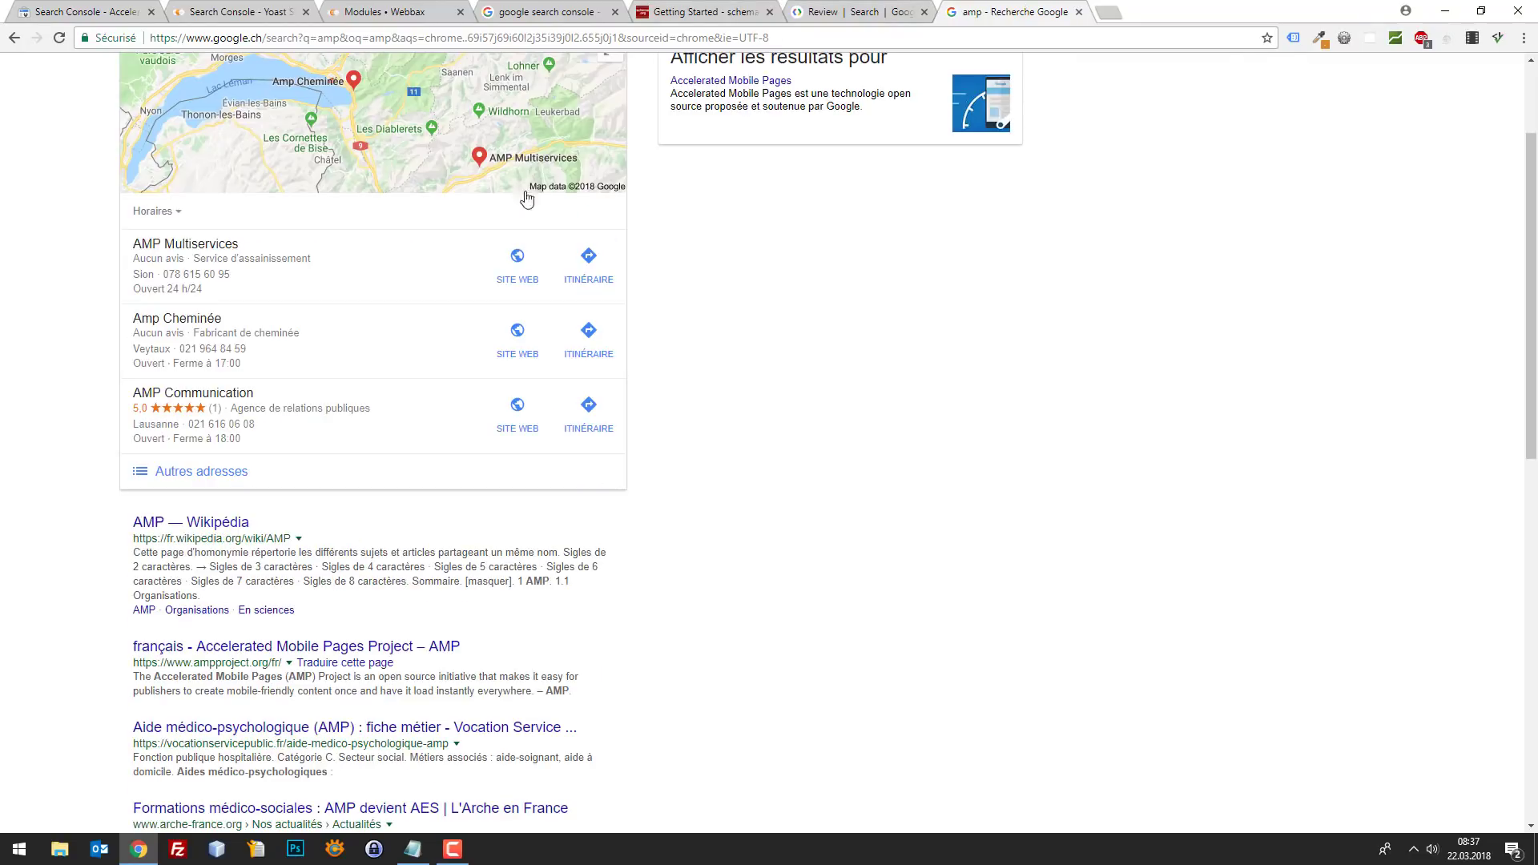
# Refine the search to "amp mobile", view the French Accelerated Mobile Pages Project site and return to Search Console.
pyautogui.scroll(2, 232, 256)
pyautogui.click(245, 99)
pyautogui.write('mobile')
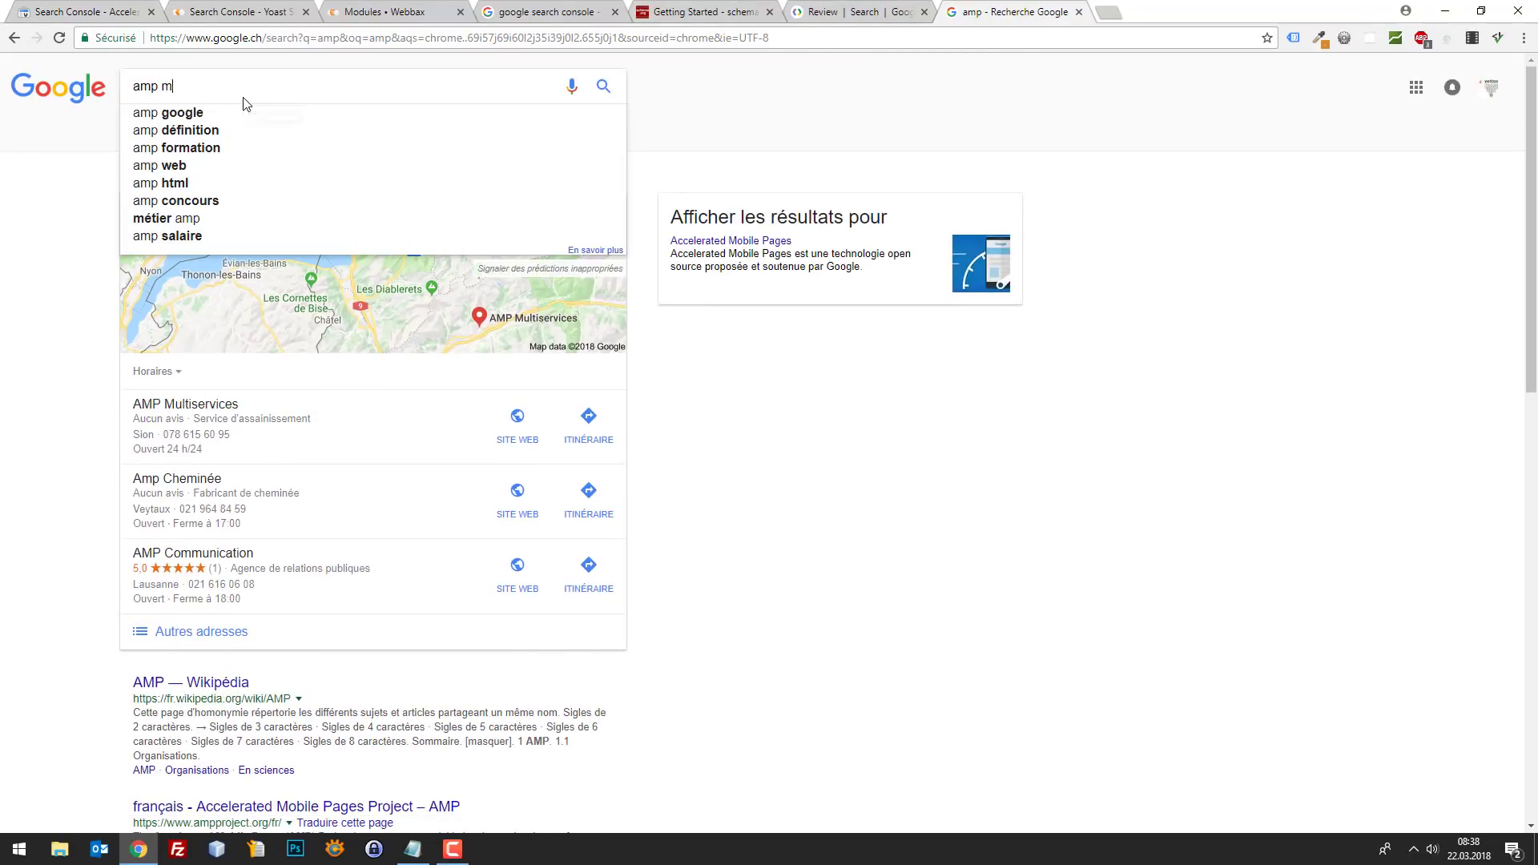
pyautogui.press('Return')
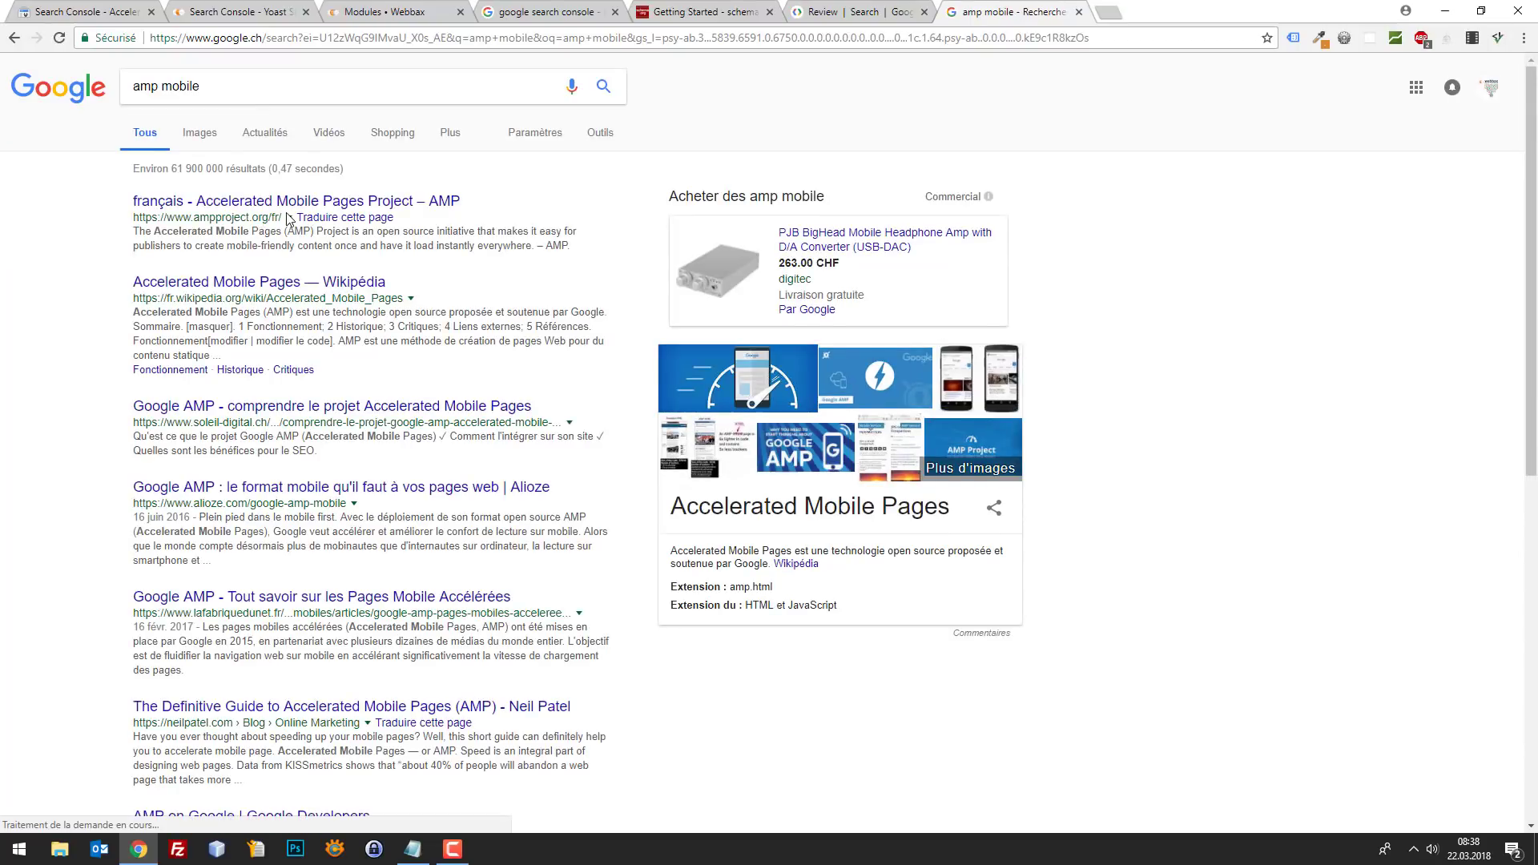
pyautogui.click(294, 204)
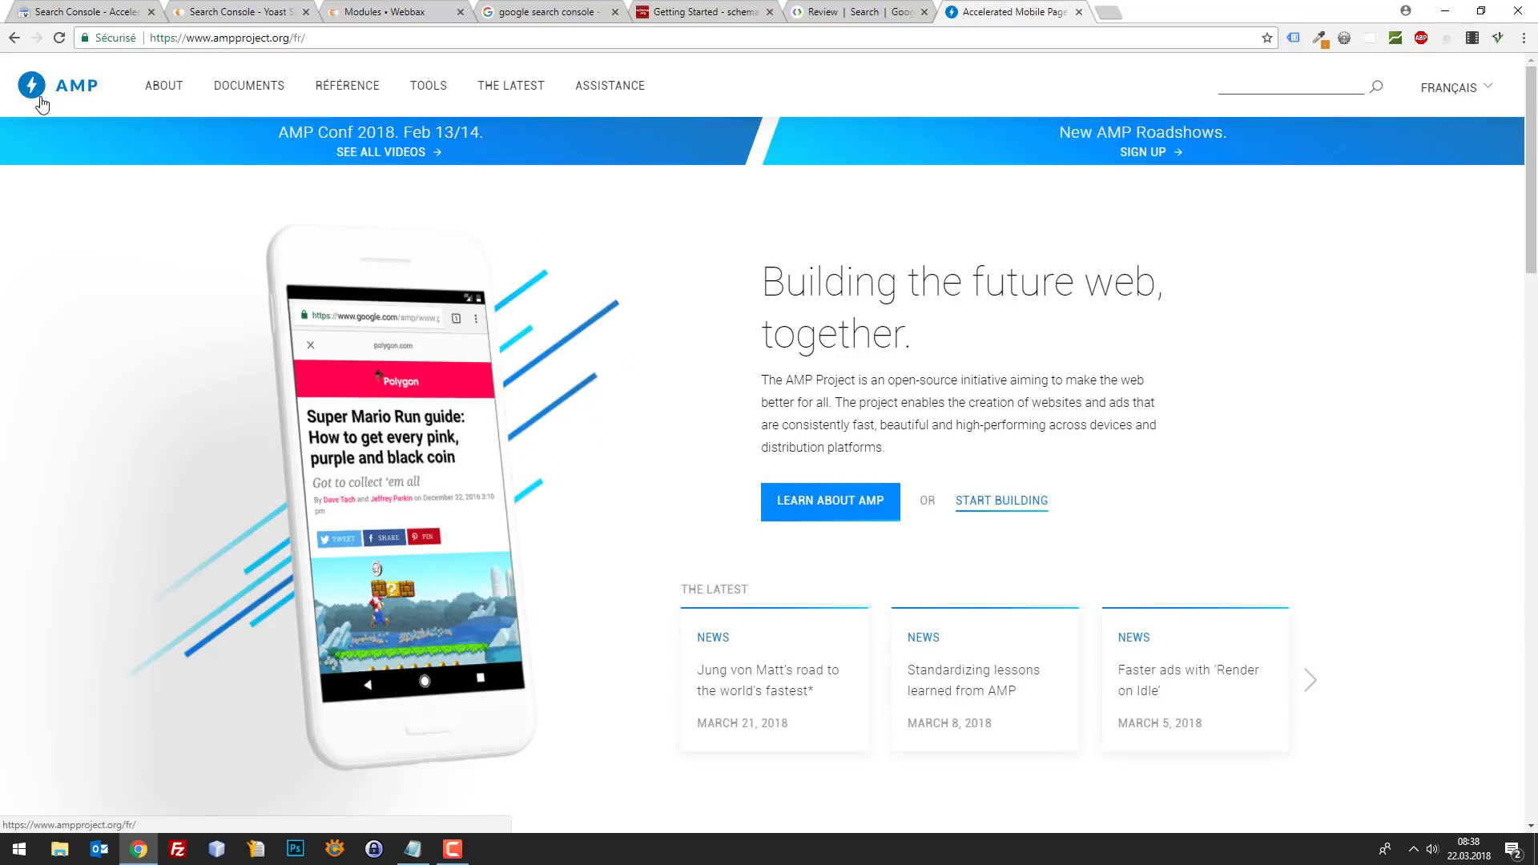
pyautogui.click(89, 12)
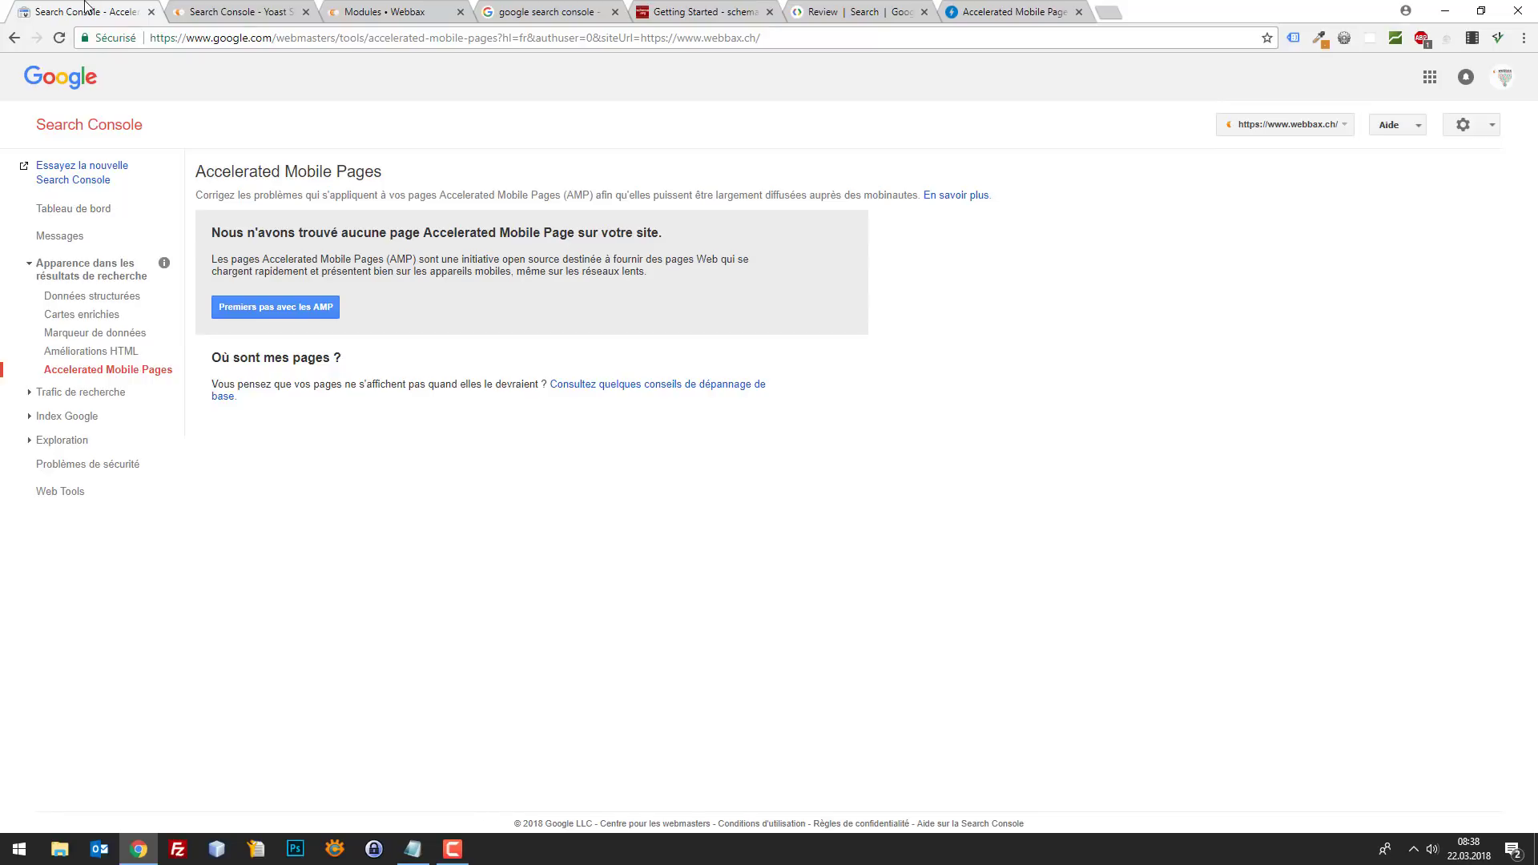
# Search Google for "amp wordpress" in a new tab, close it after viewing the results and return to Search Console.
pyautogui.hotkey('ctrl', 't')
pyautogui.write('amp wordpress')
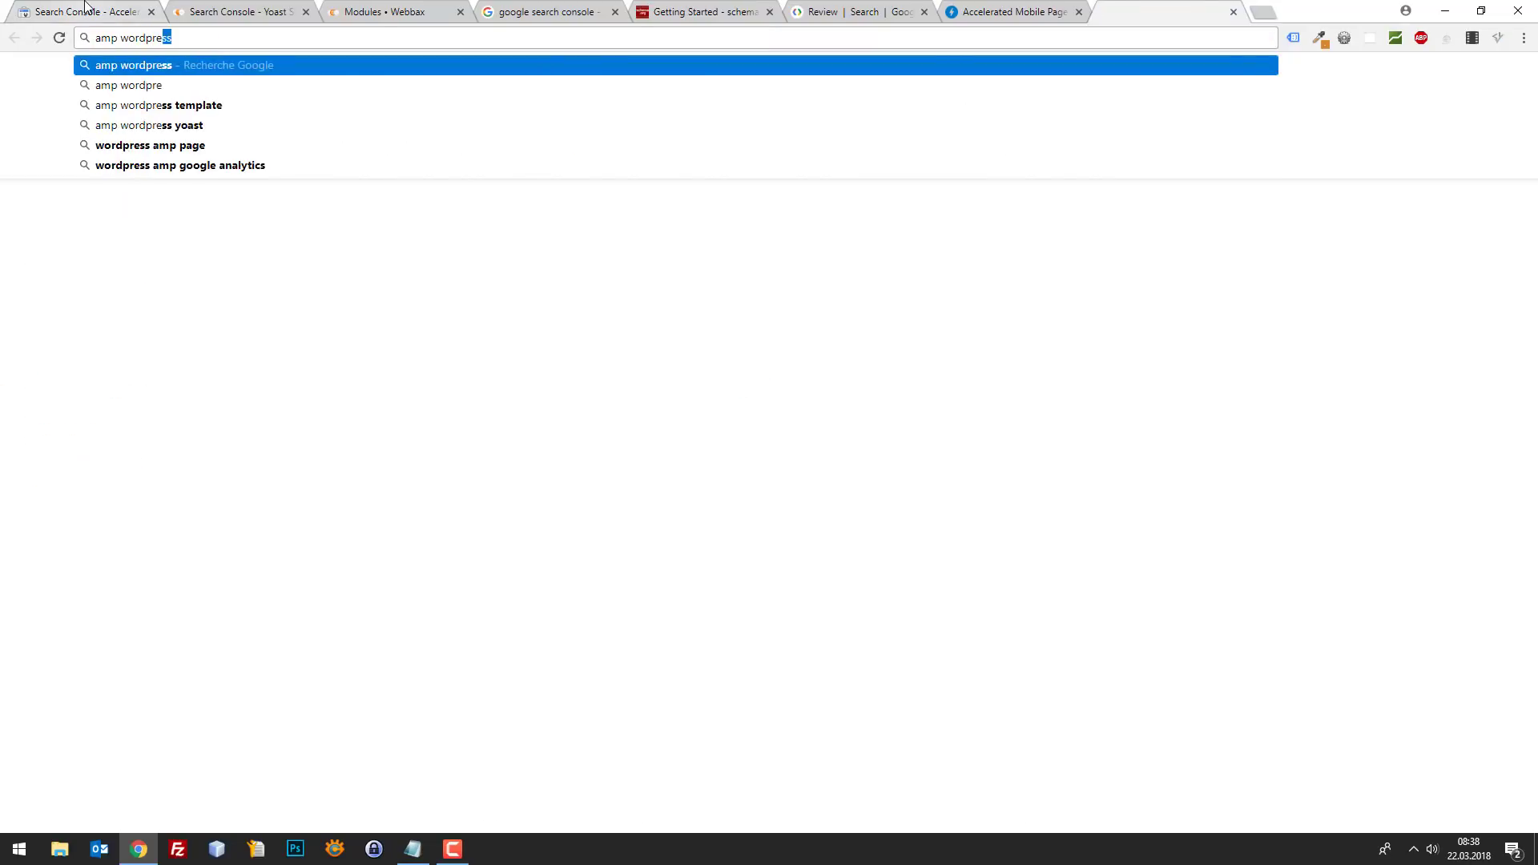
pyautogui.press('Return')
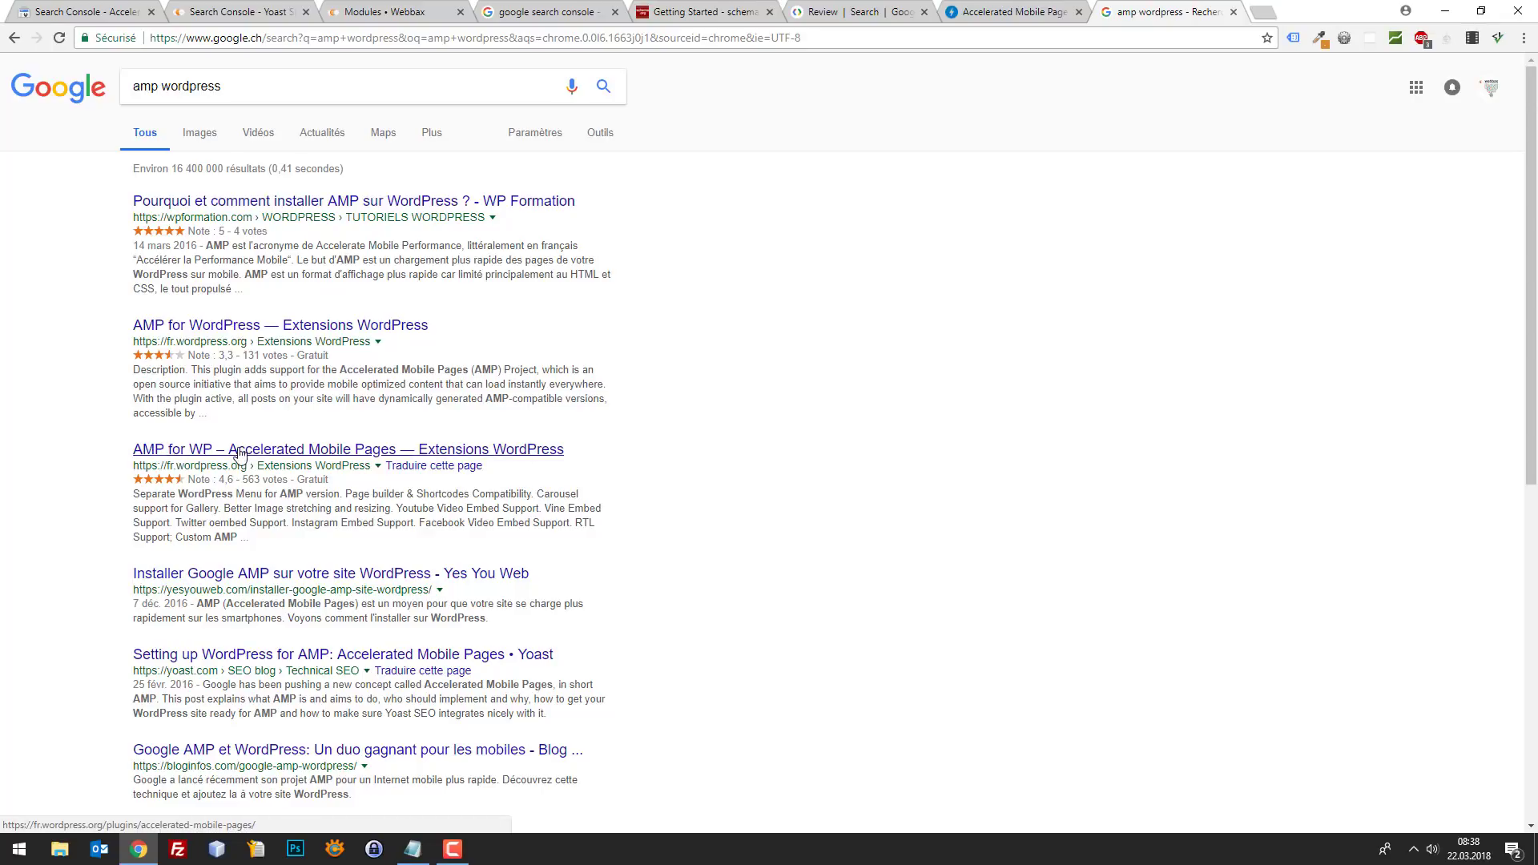
pyautogui.click(1233, 15)
pyautogui.hotkey('ctrl', '1')
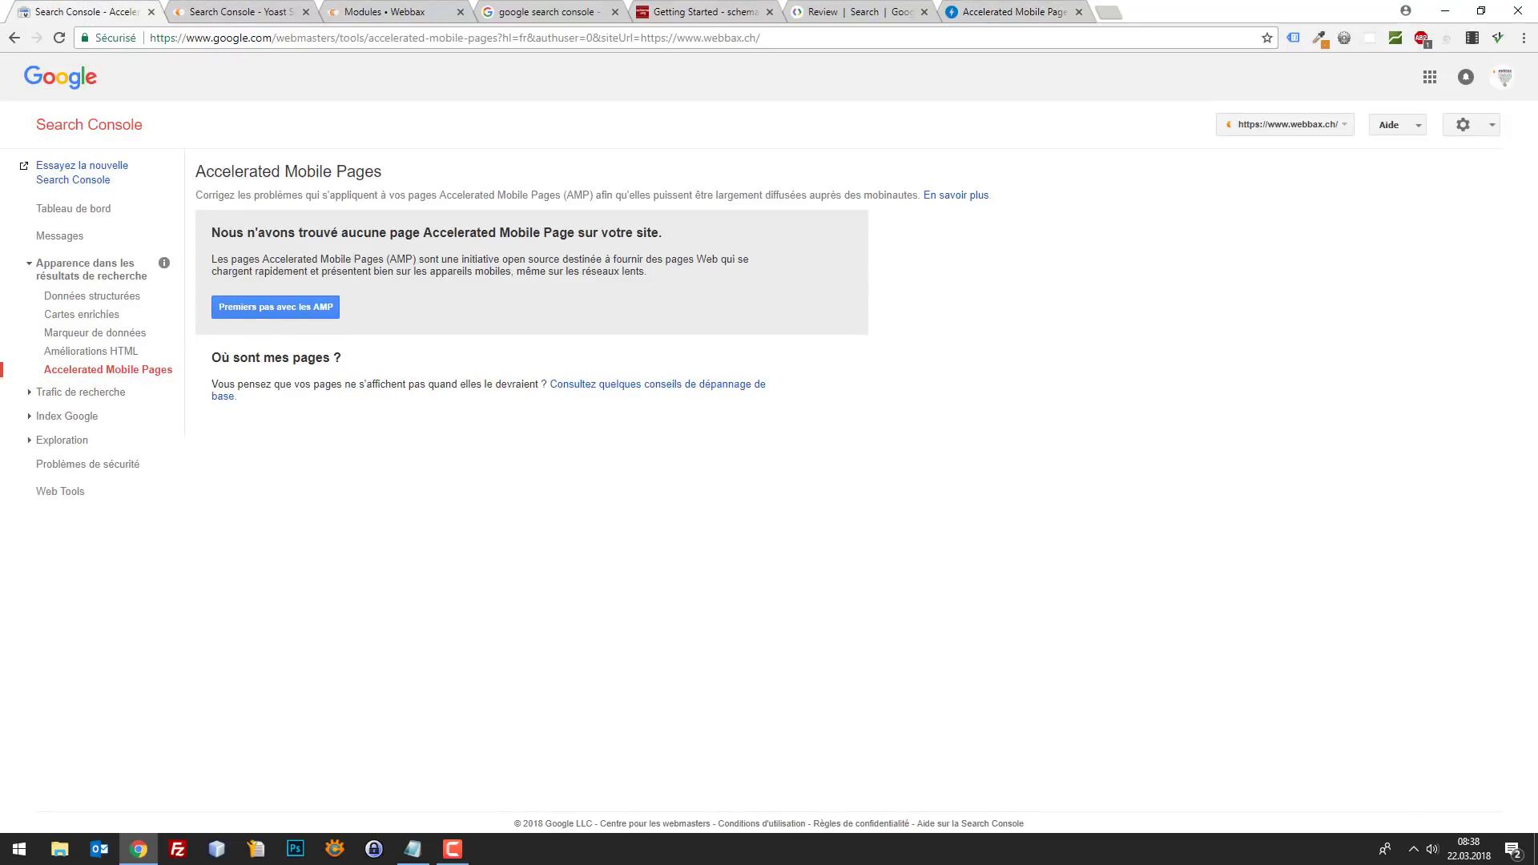
pyautogui.hotkey('alt', 'Tab')
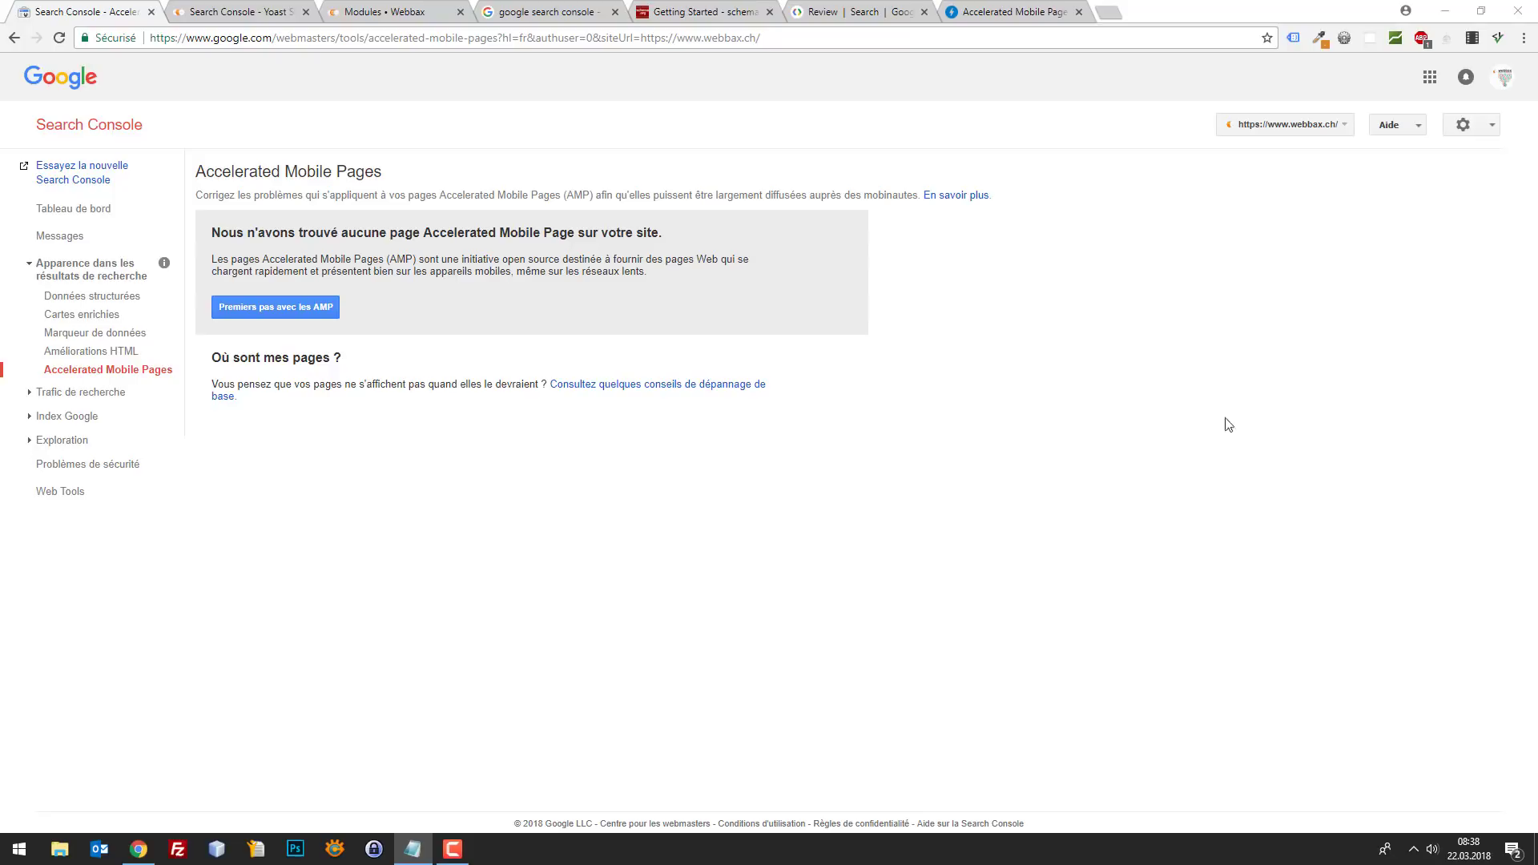
# Open the Analyse de la recherche report, look through the top queries by clicks and group the results by date.
pyautogui.click(29, 393)
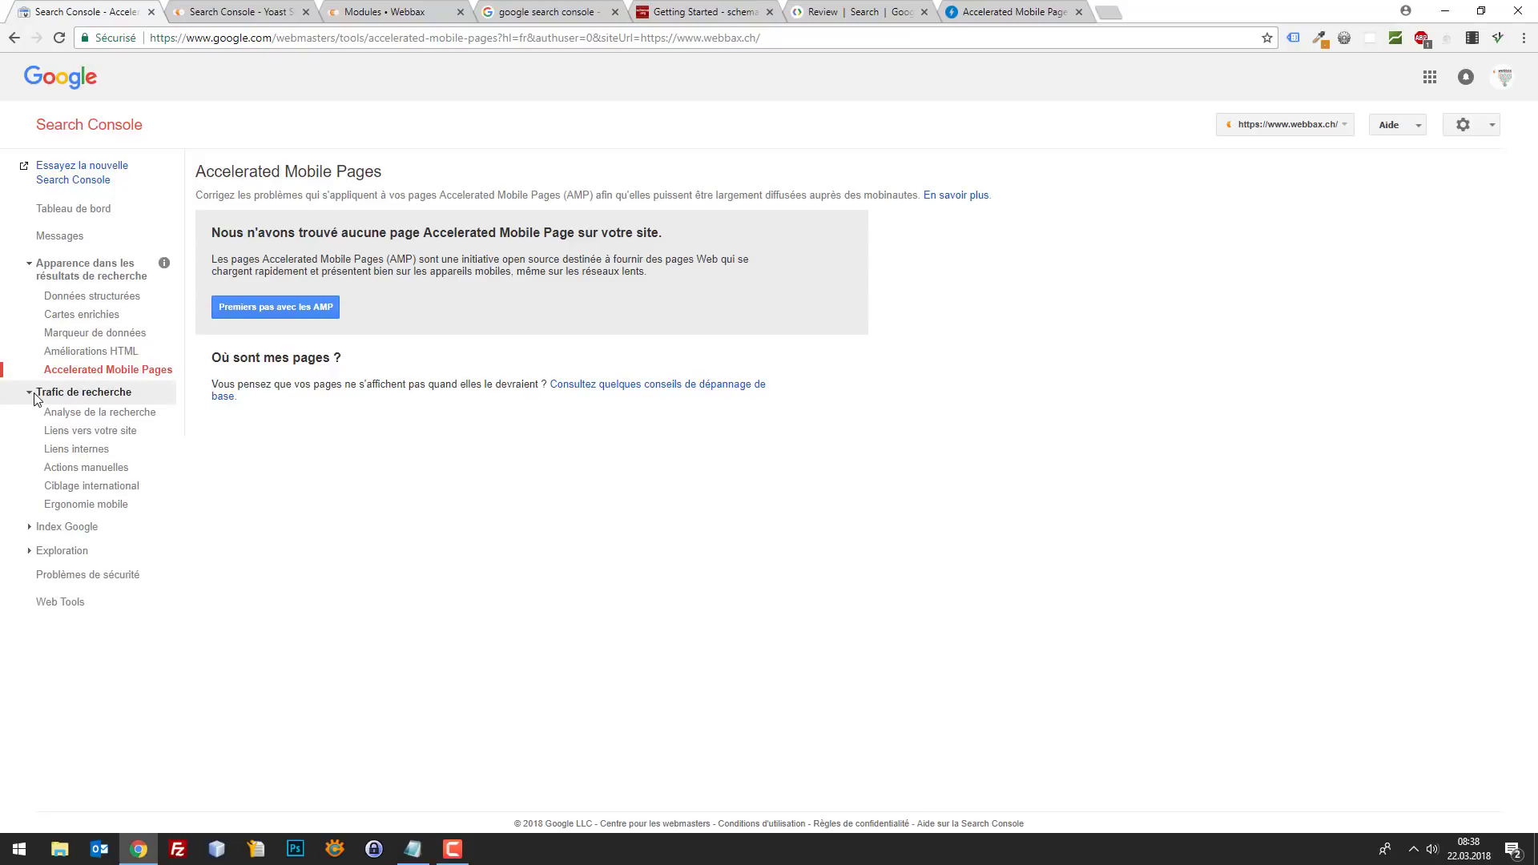
pyautogui.click(88, 414)
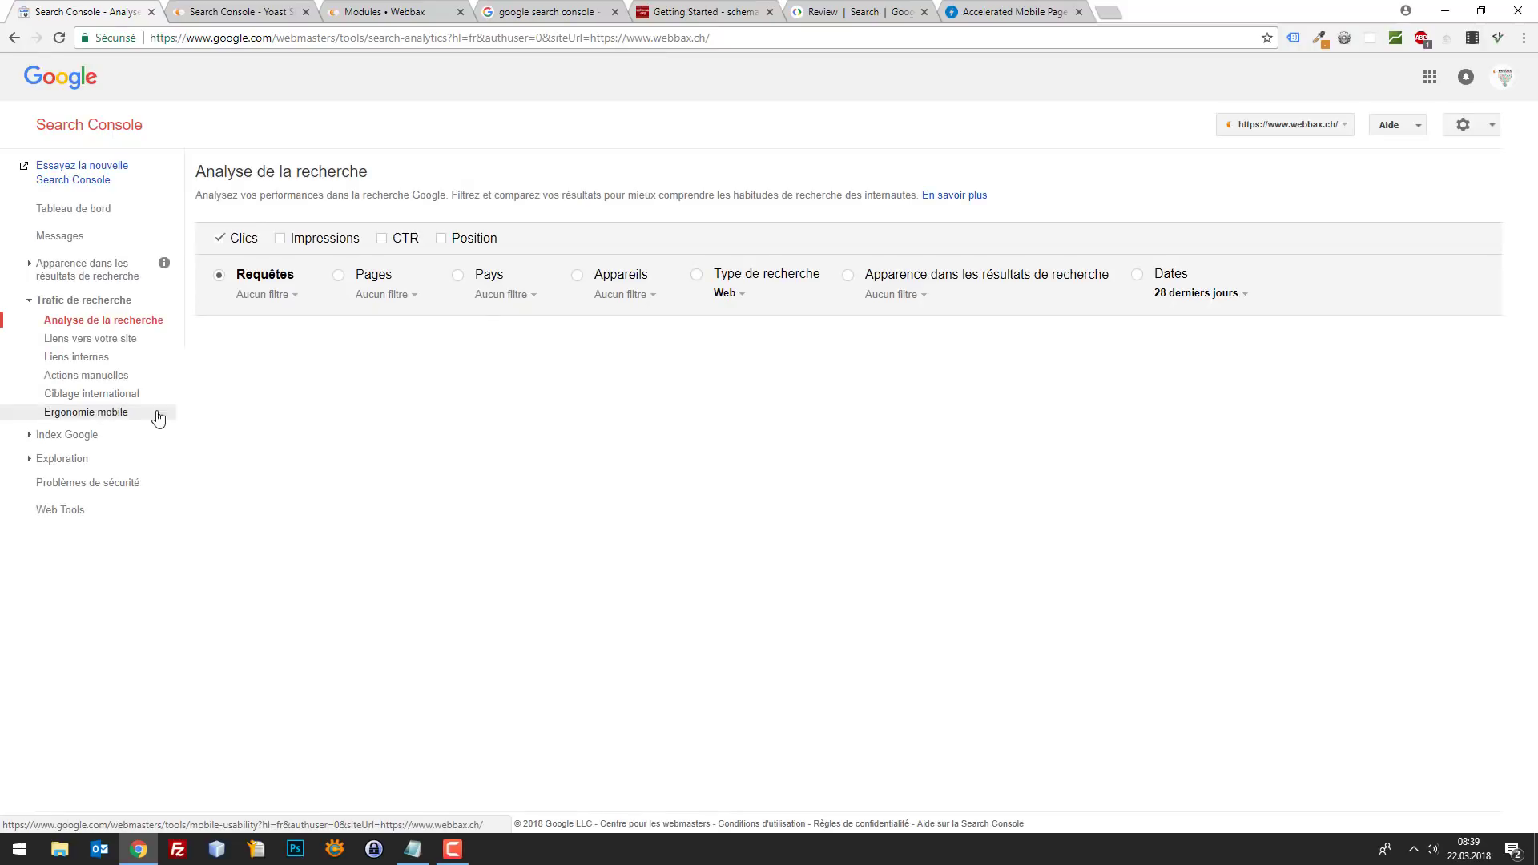
pyautogui.scroll(-4, 885, 529)
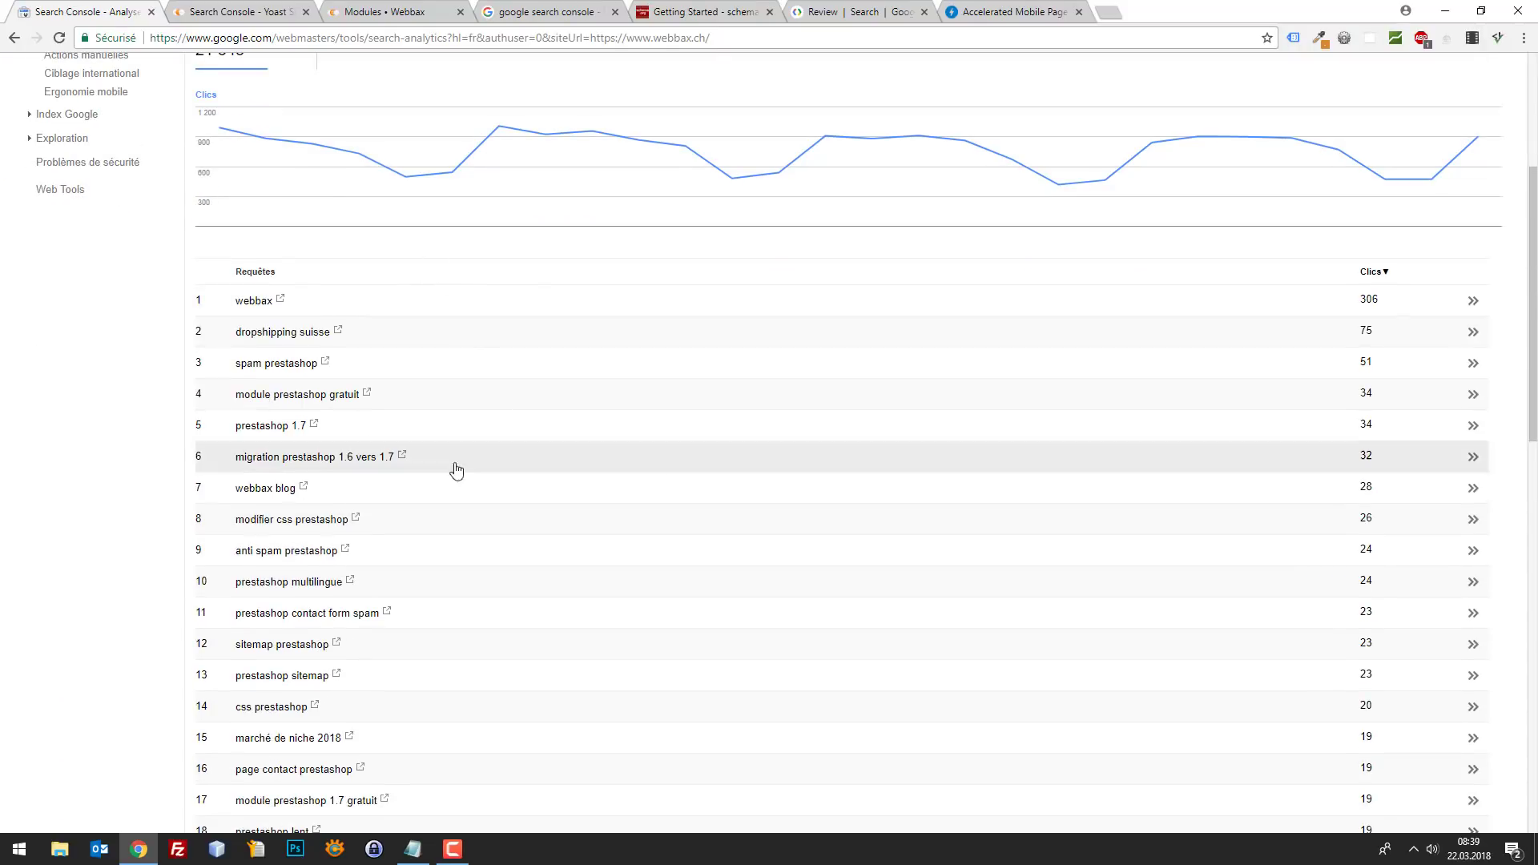
pyautogui.scroll(4, 456, 469)
pyautogui.scroll(-2, 531, 371)
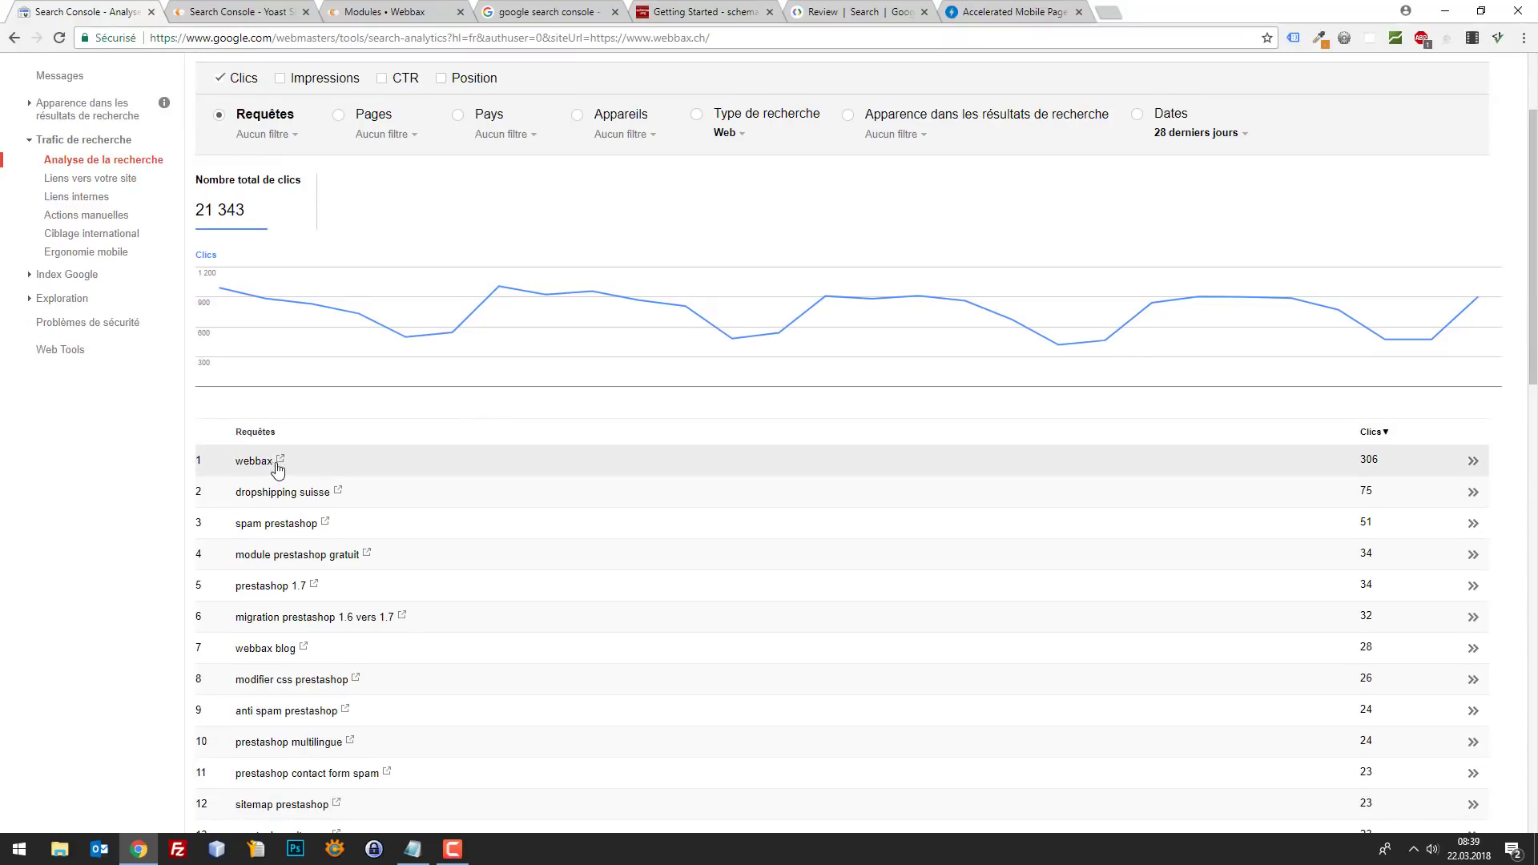
pyautogui.scroll(2, 1287, 337)
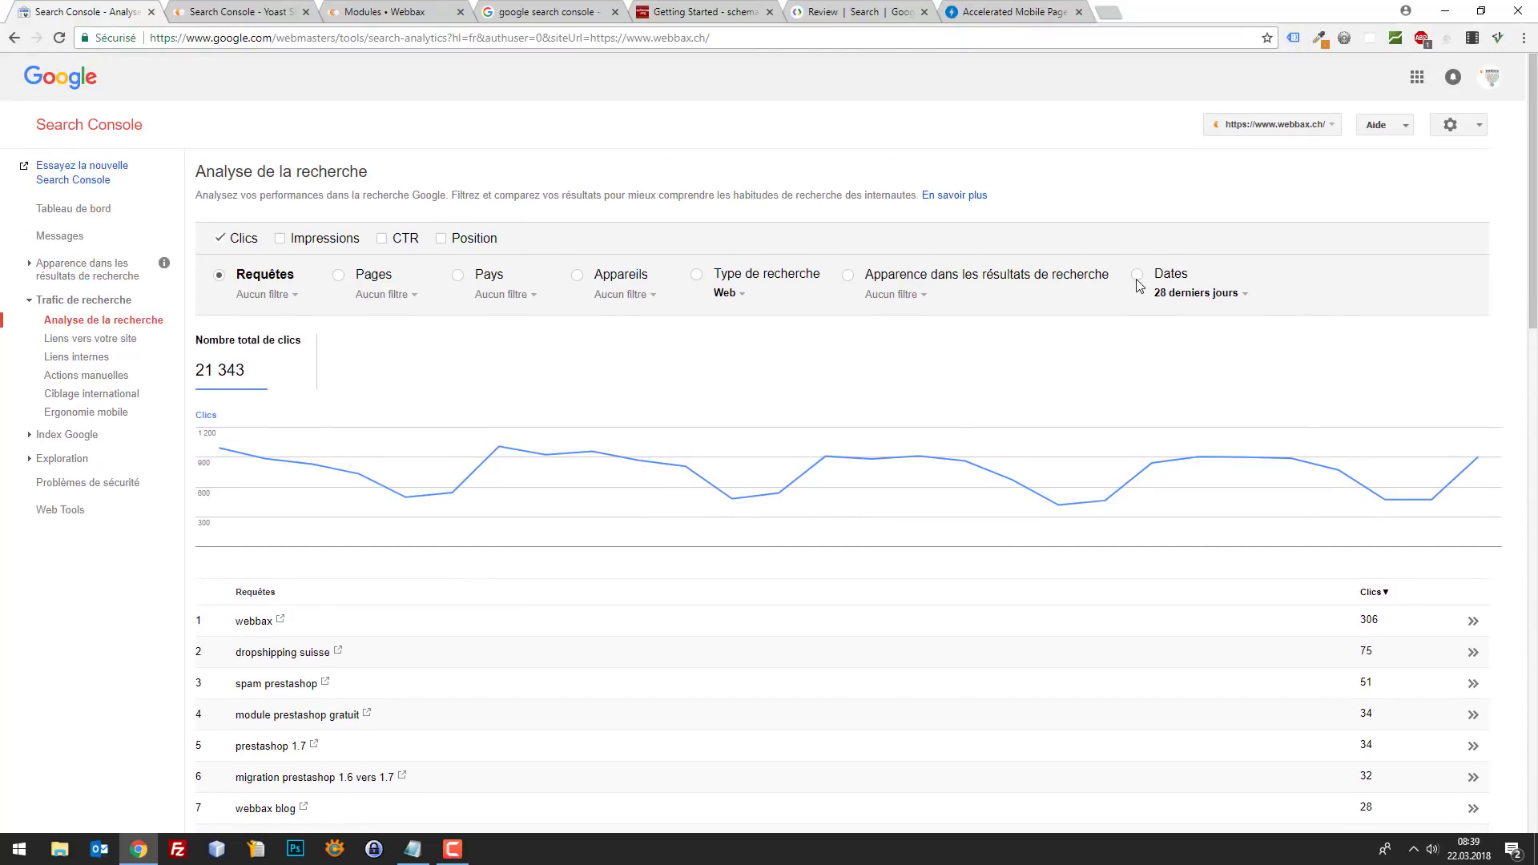
pyautogui.click(1137, 279)
# Try to filter the report to a custom date range starting on 01/01/17.
pyautogui.click(1221, 298)
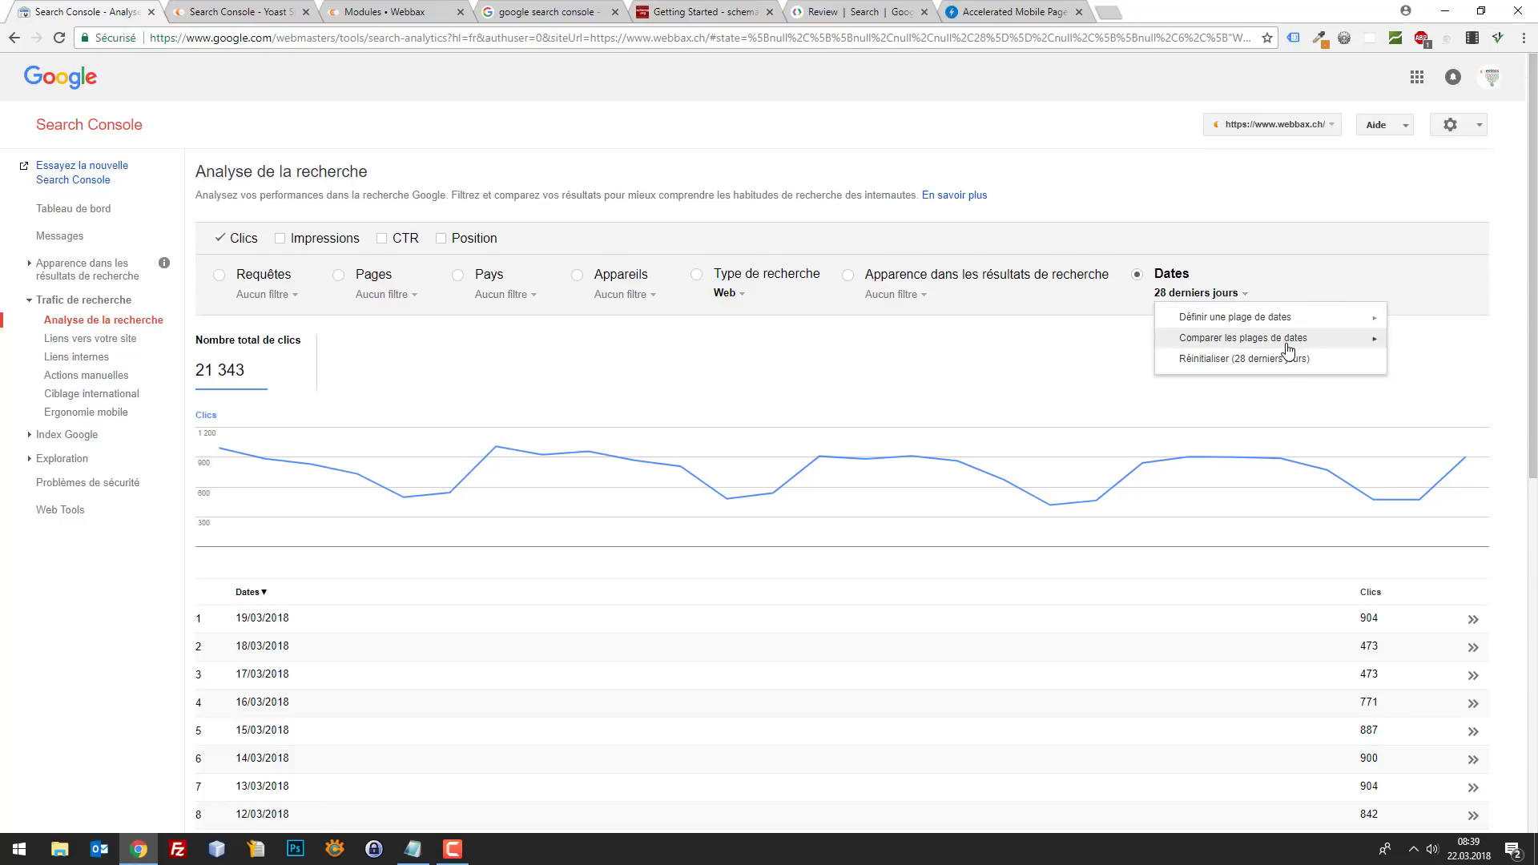
pyautogui.moveTo(1202, 314)
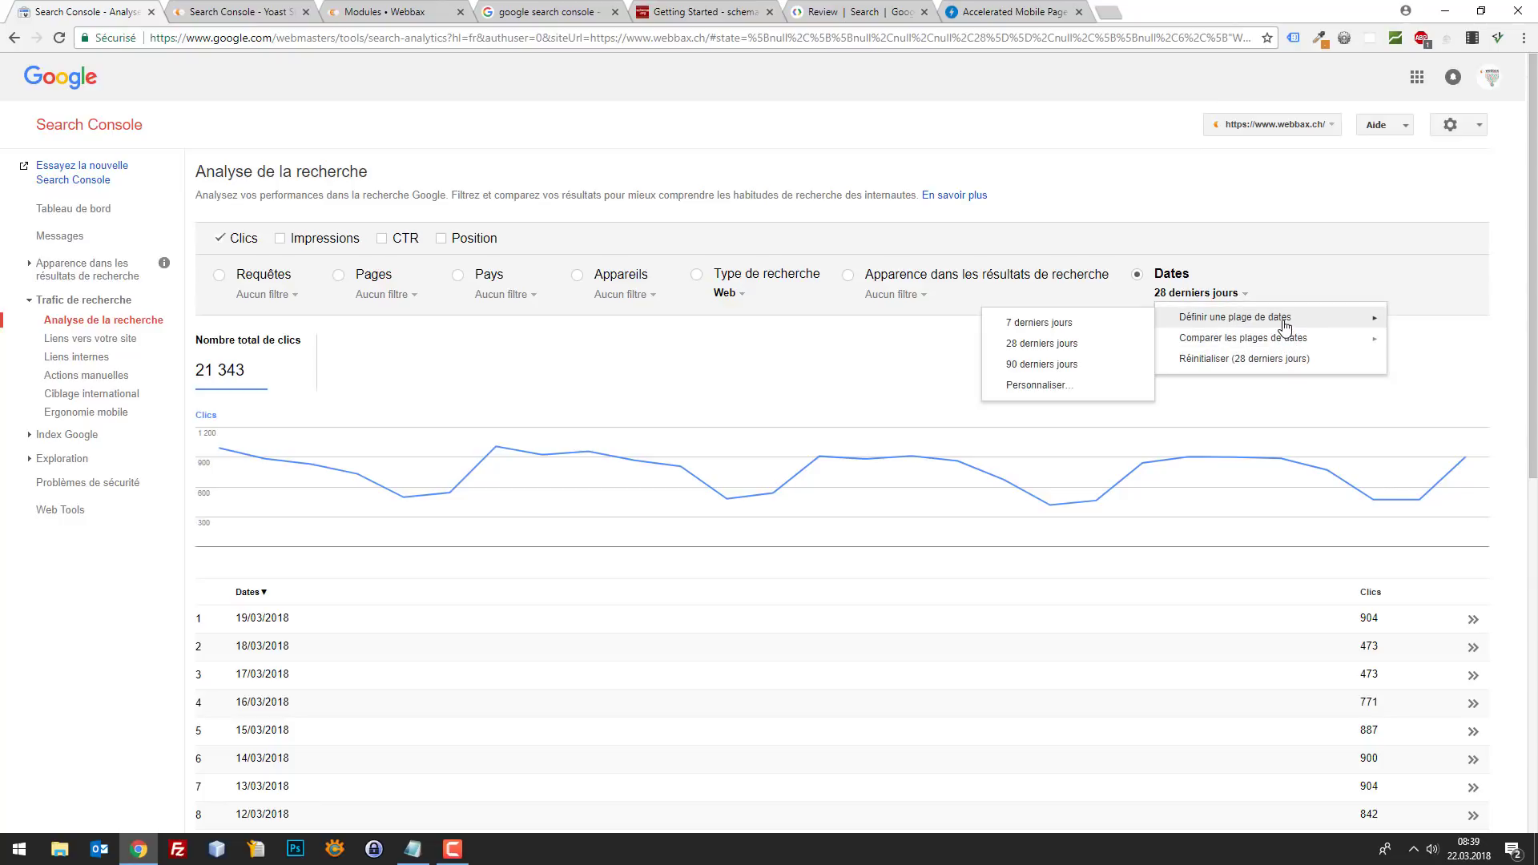
pyautogui.click(1039, 386)
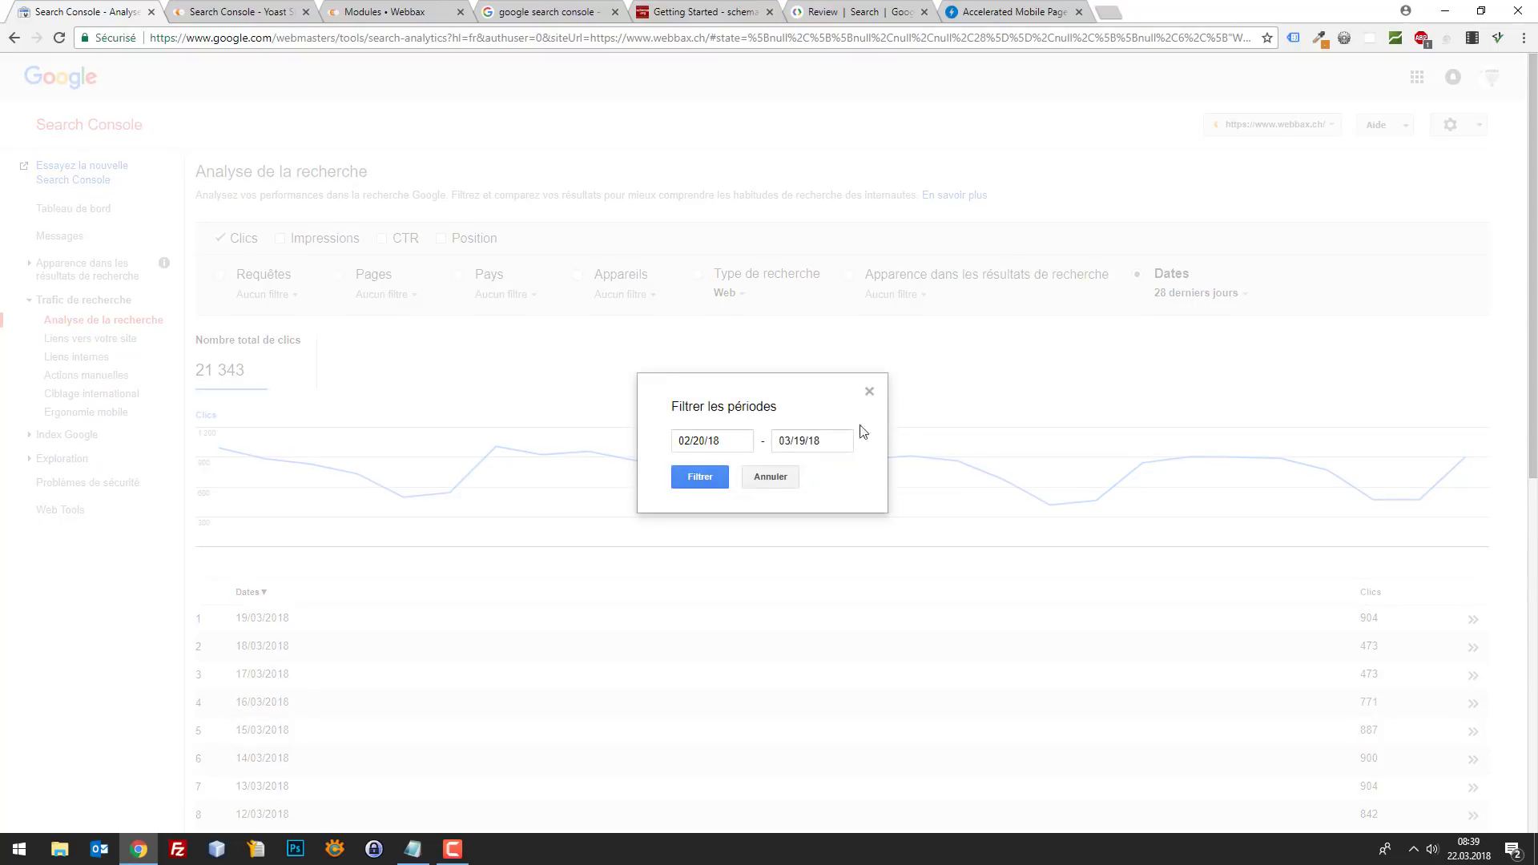
pyautogui.doubleClick(717, 442)
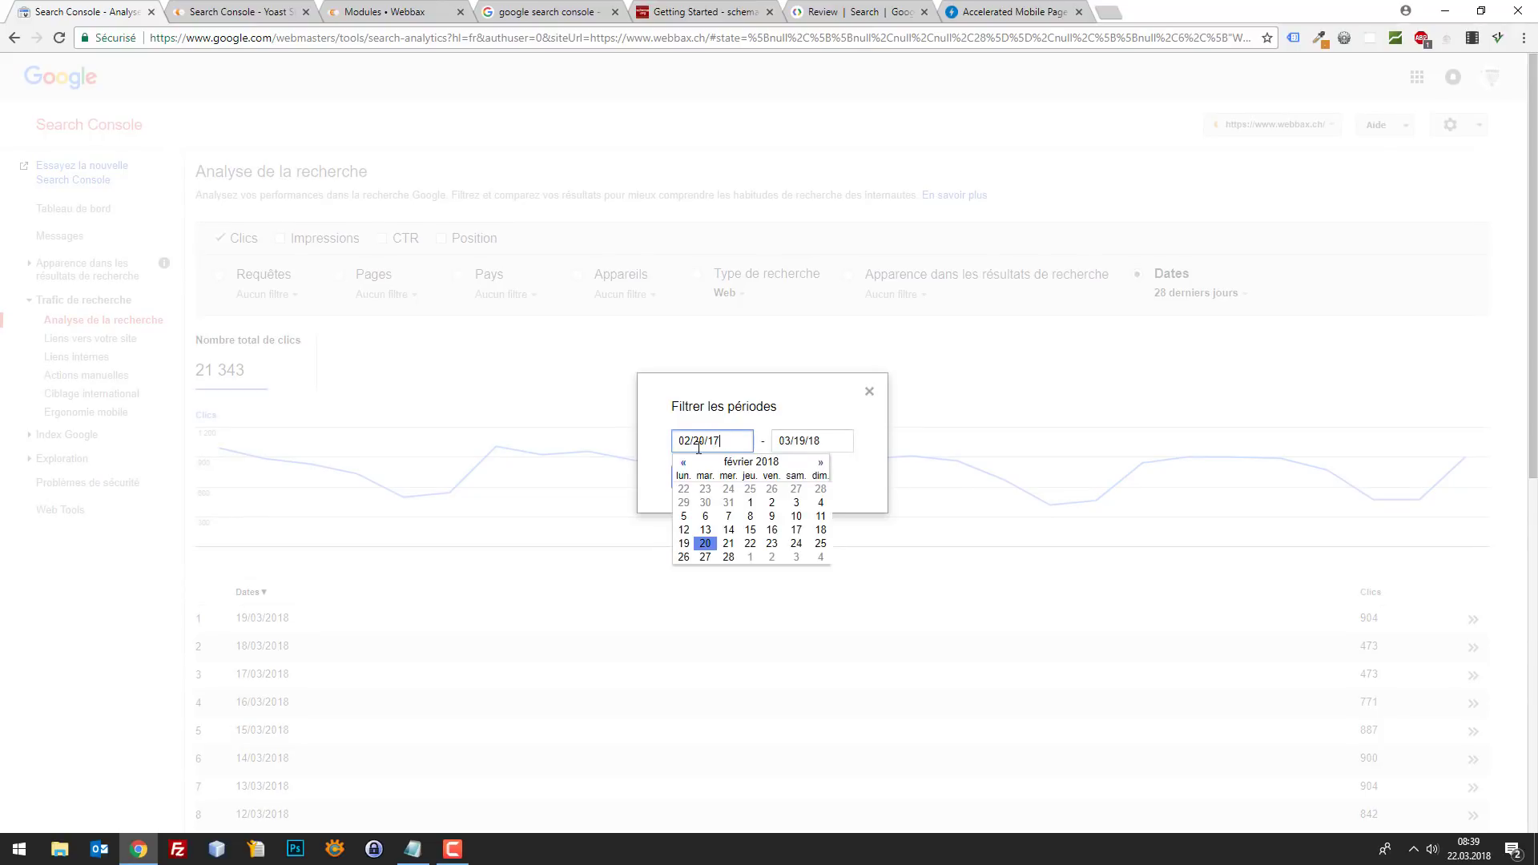
pyautogui.write('17')
pyautogui.click(693, 440)
pyautogui.click(688, 439)
pyautogui.click(691, 440)
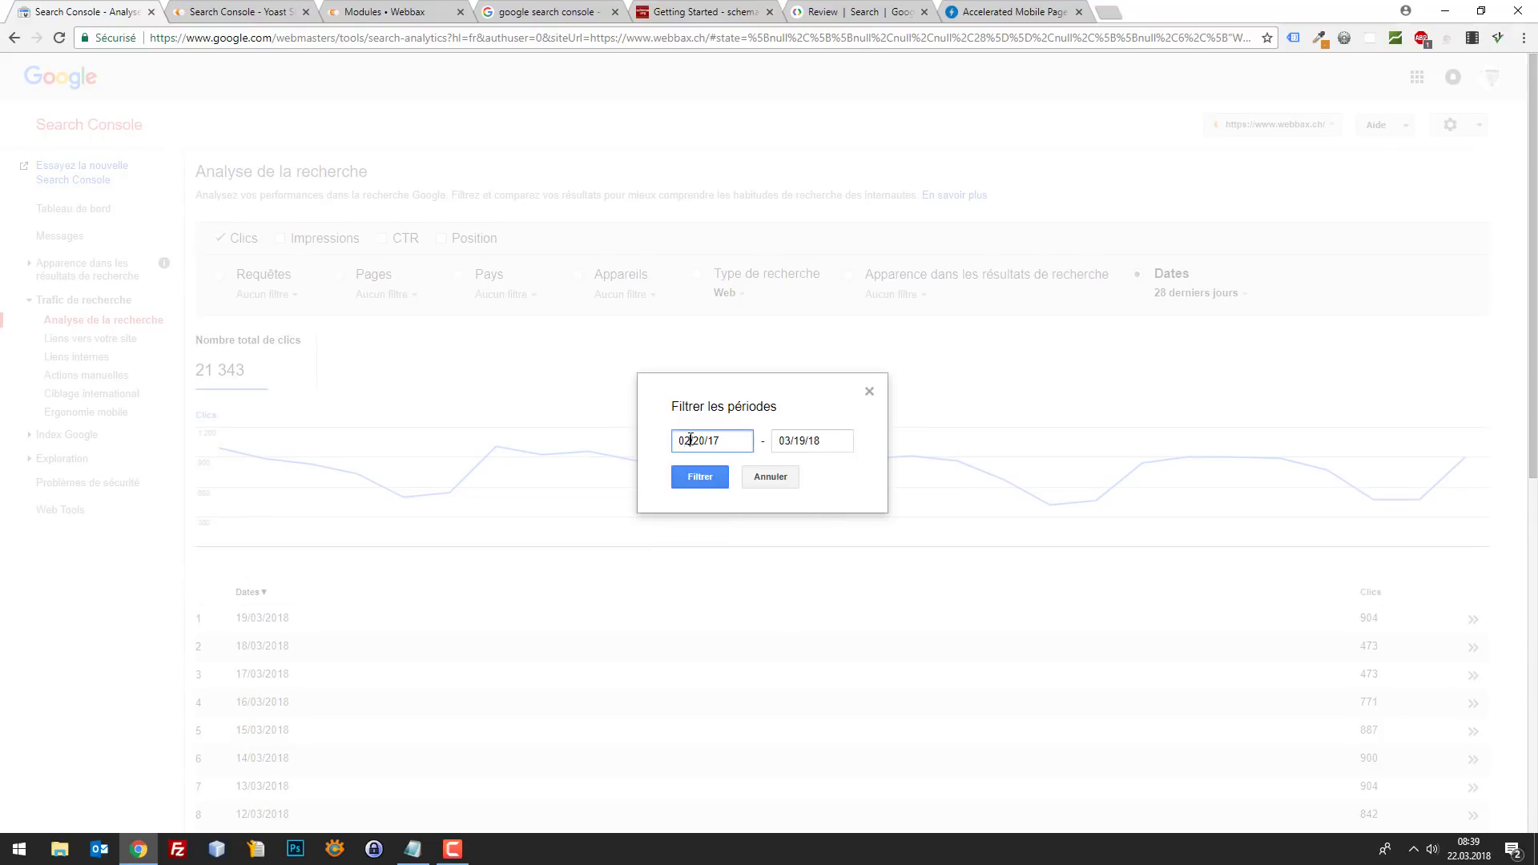
pyautogui.click(702, 440)
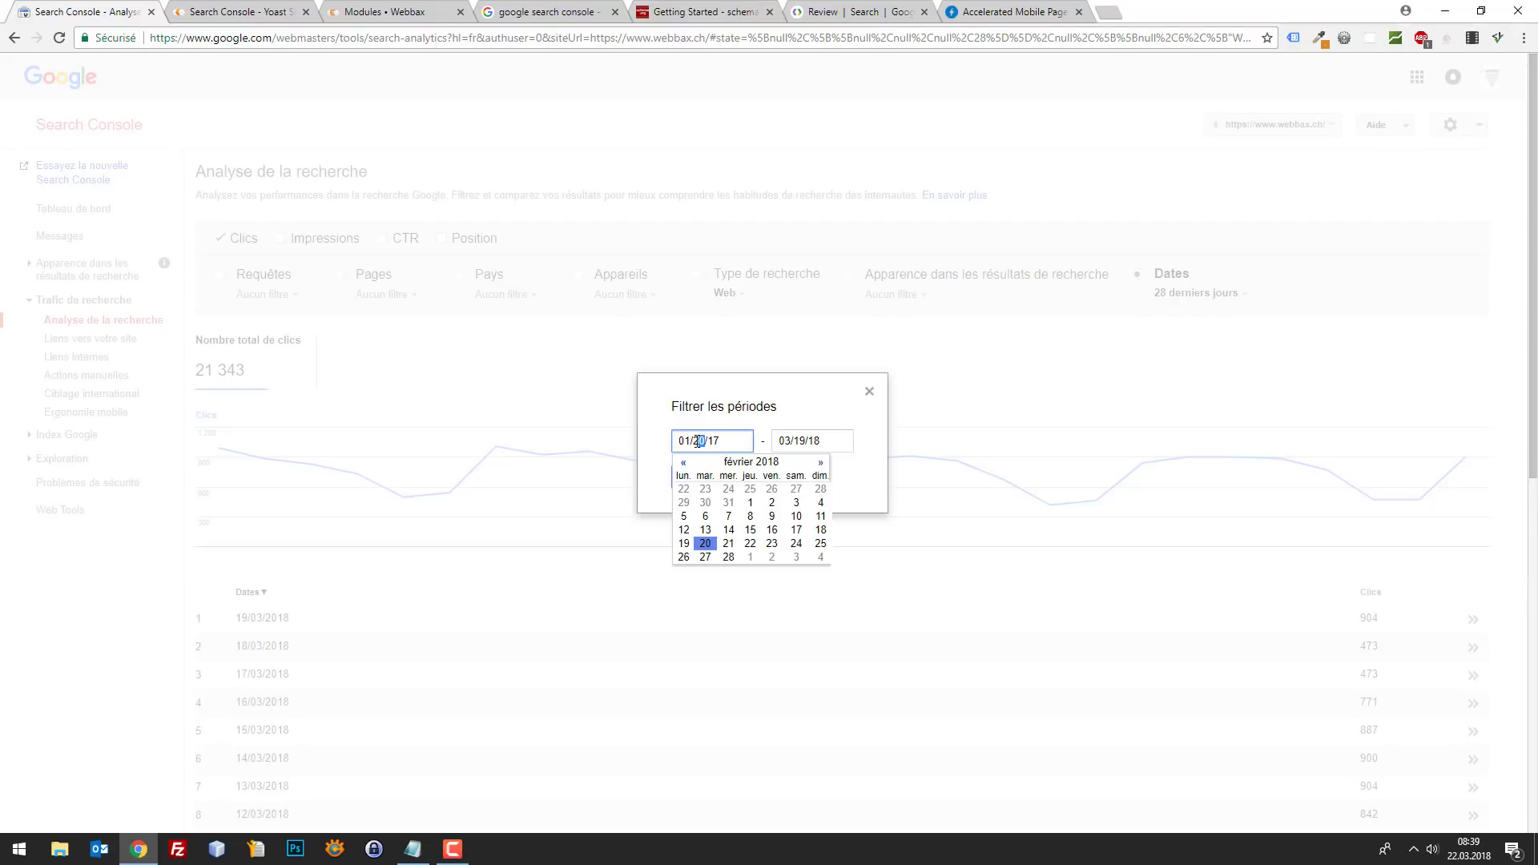
pyautogui.click(787, 391)
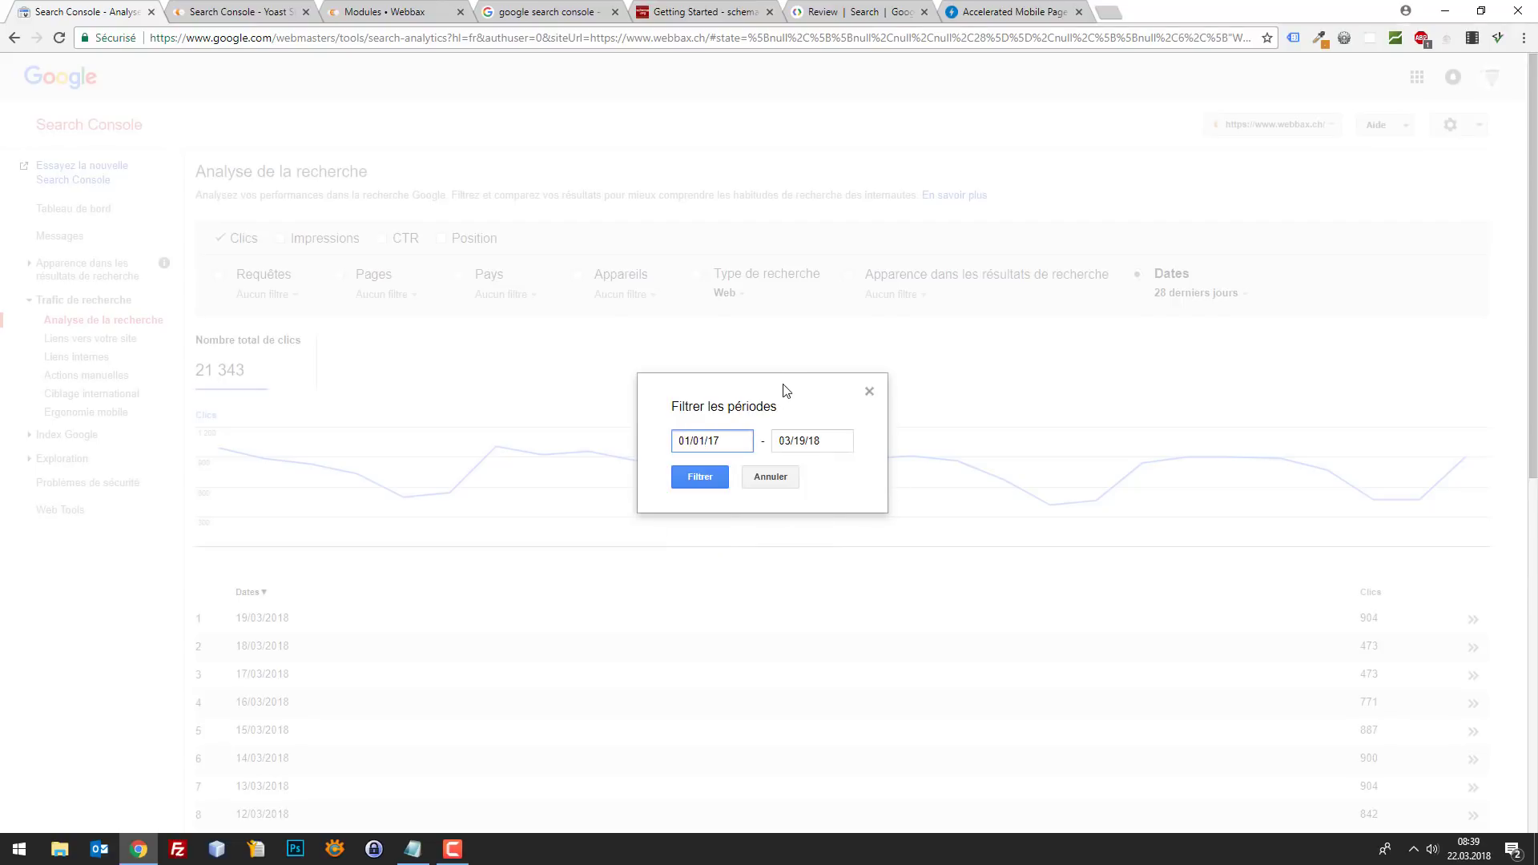
pyautogui.click(738, 479)
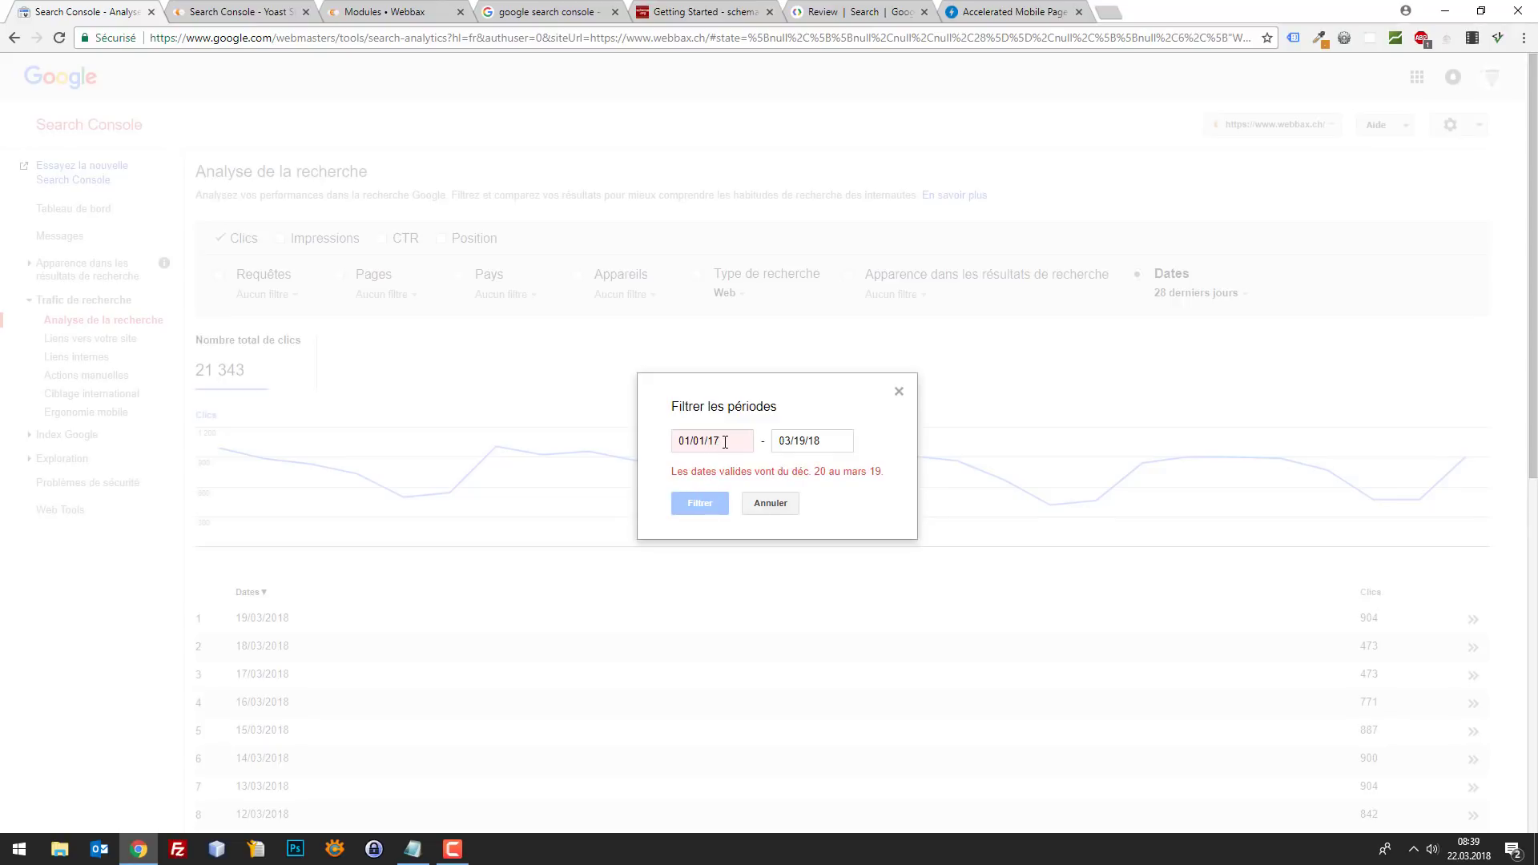
pyautogui.click(767, 502)
# Set the report's date range to the last 90 days and examine the click chart and daily figures.
pyautogui.click(1241, 295)
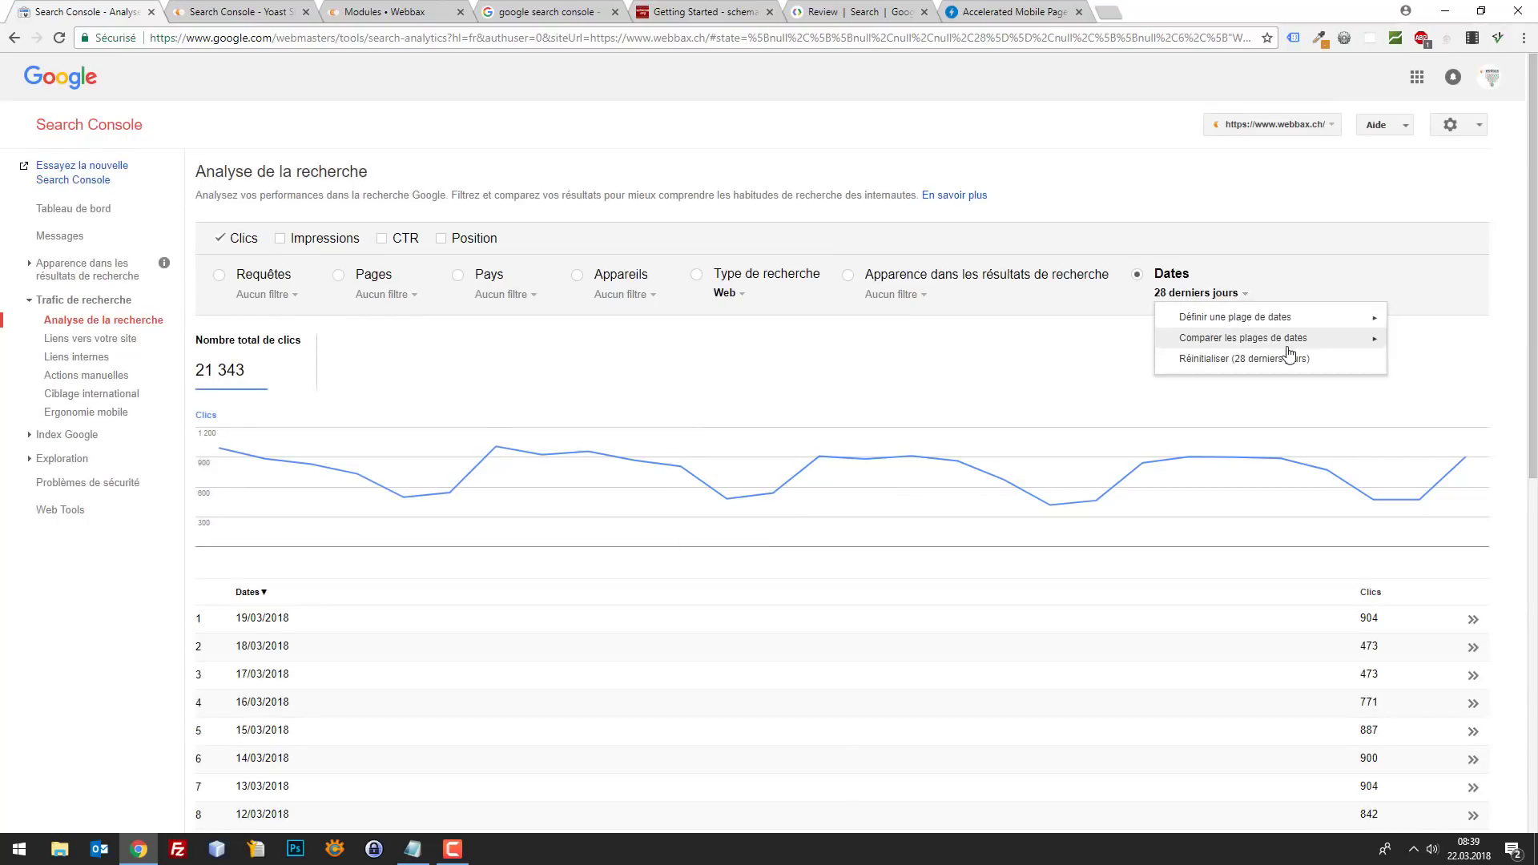
pyautogui.moveTo(1288, 343)
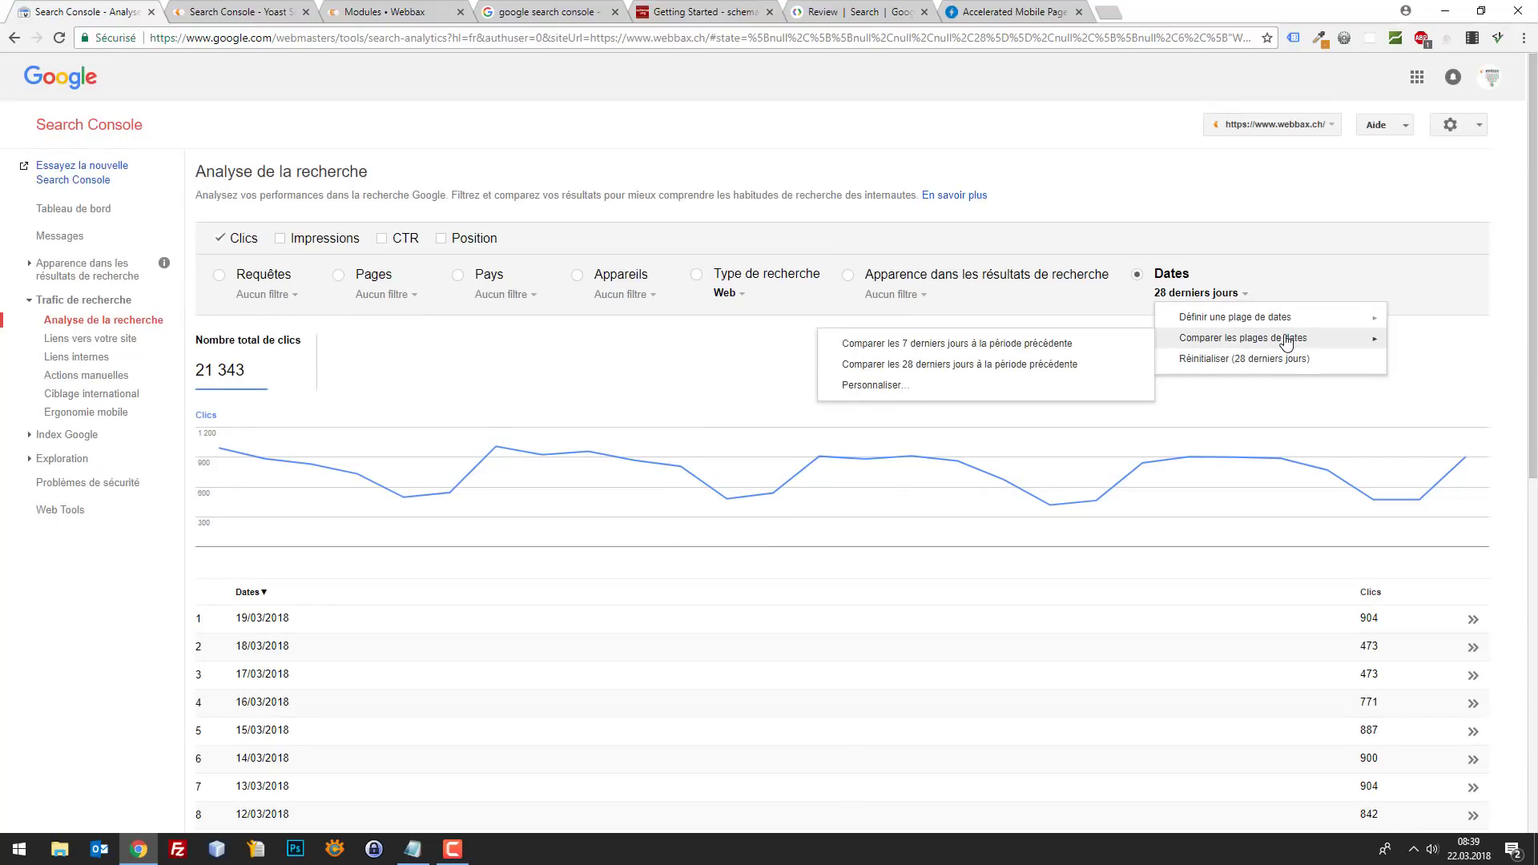
pyautogui.moveTo(1273, 318)
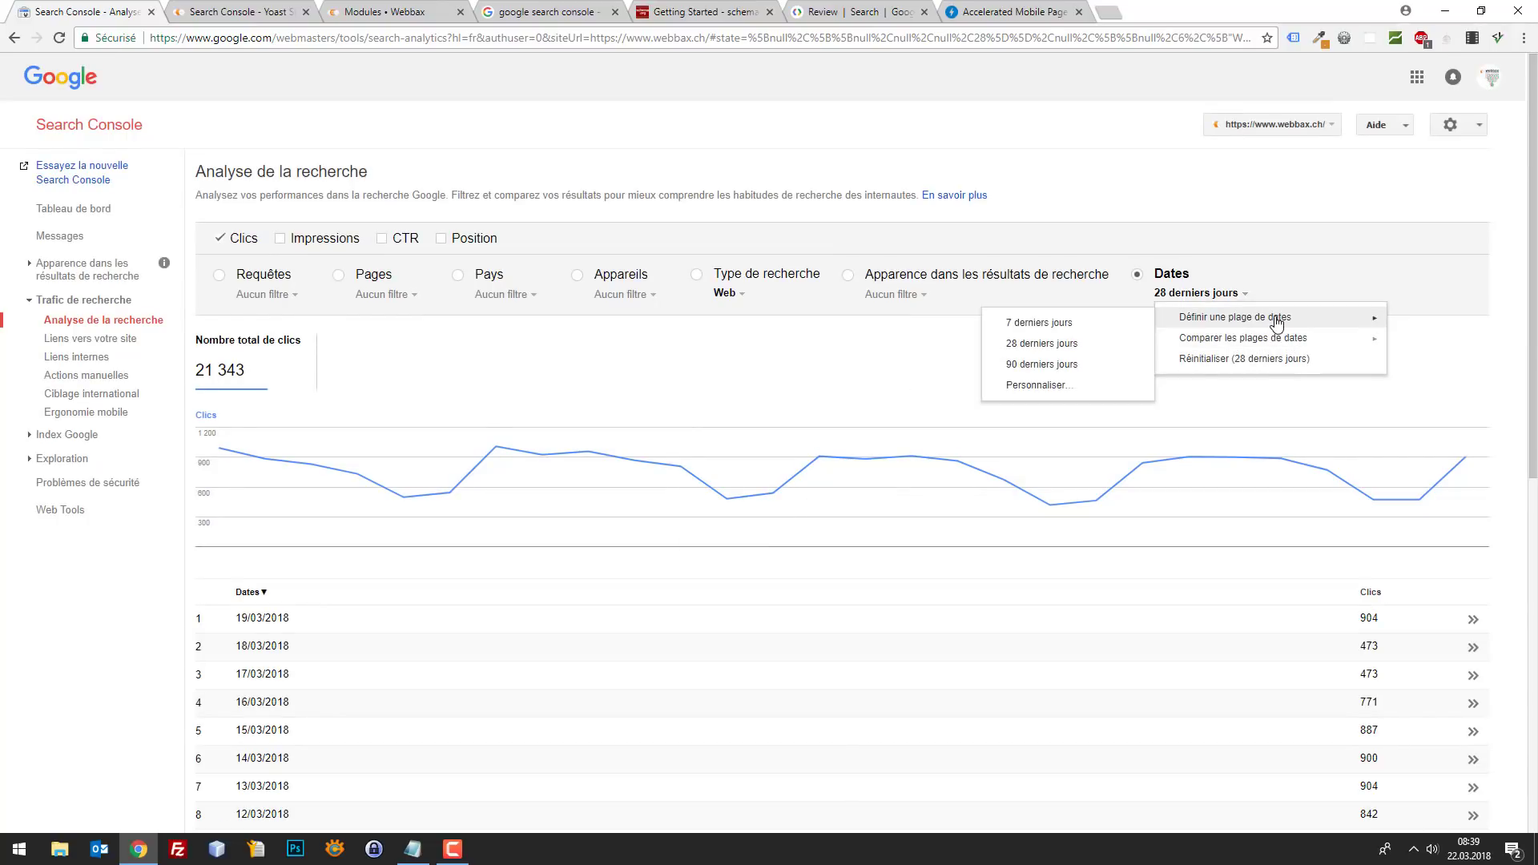
pyautogui.click(1050, 365)
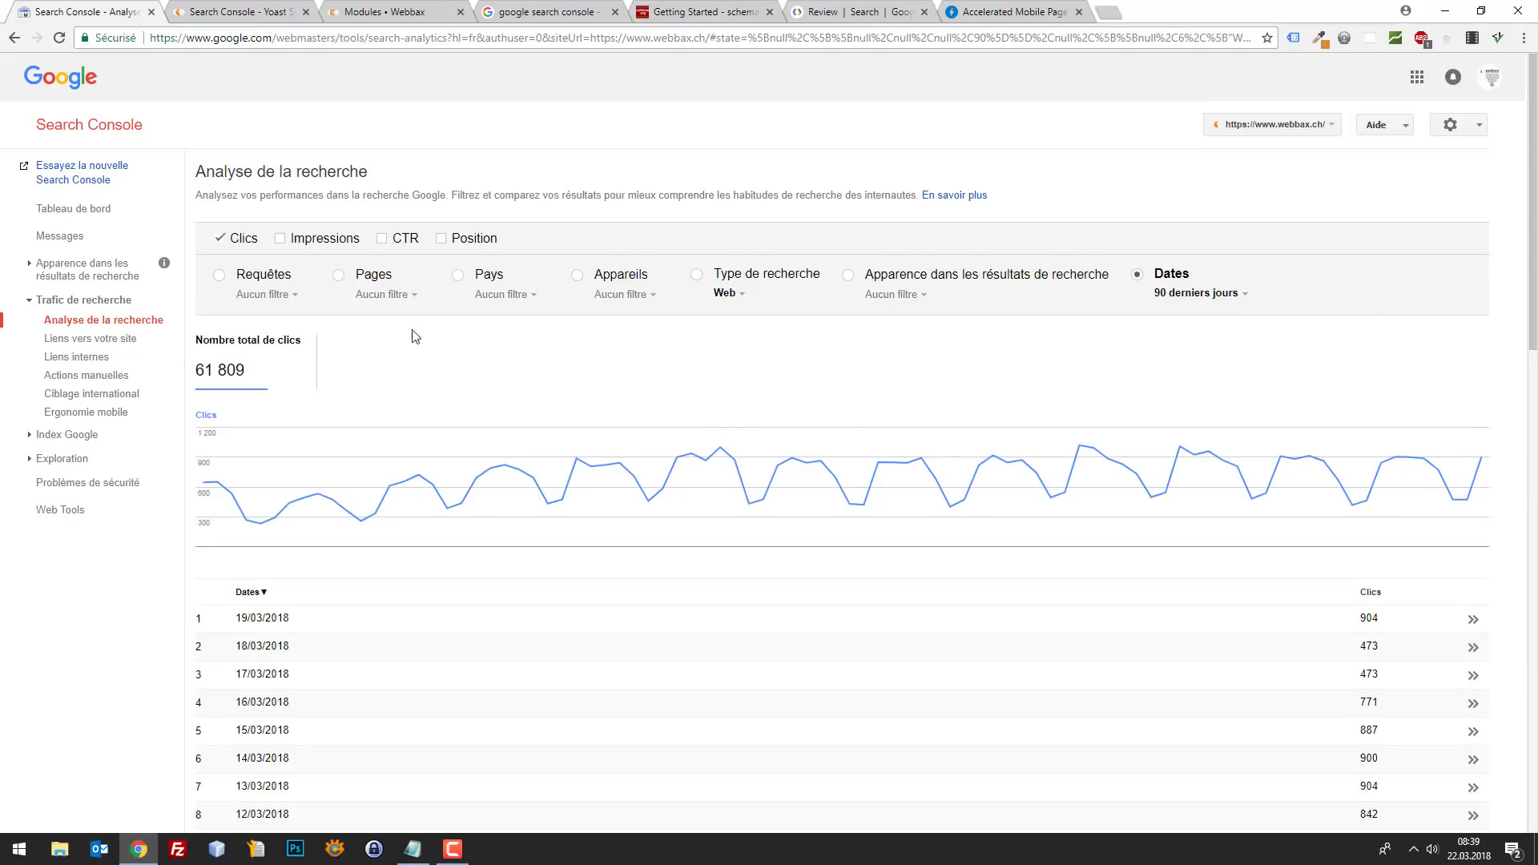
pyautogui.scroll(-2, 522, 326)
pyautogui.scroll(1, 646, 343)
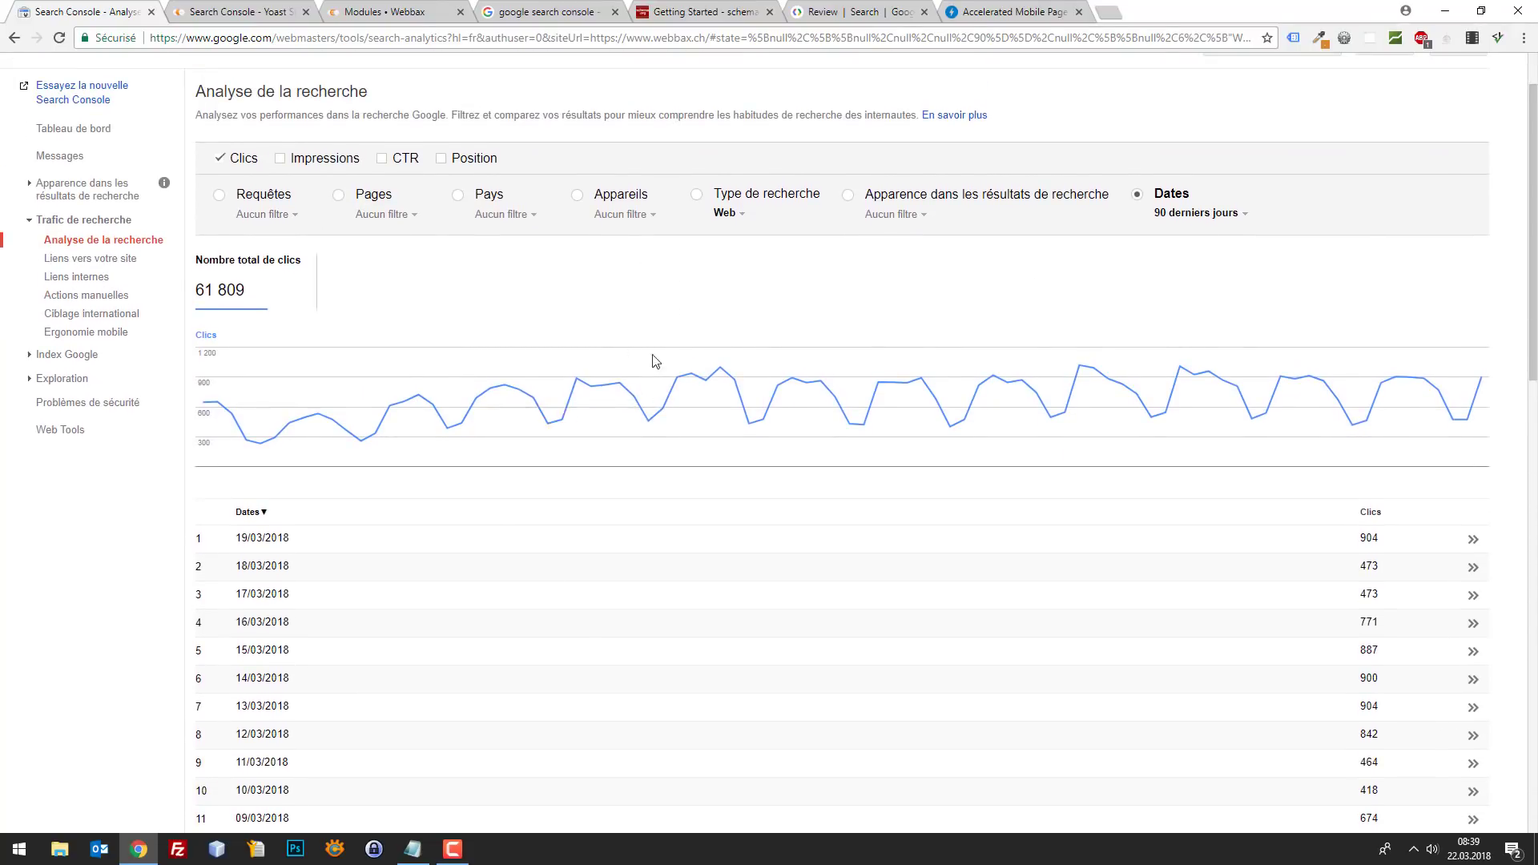
pyautogui.scroll(-5, 480, 441)
pyautogui.scroll(6, 420, 448)
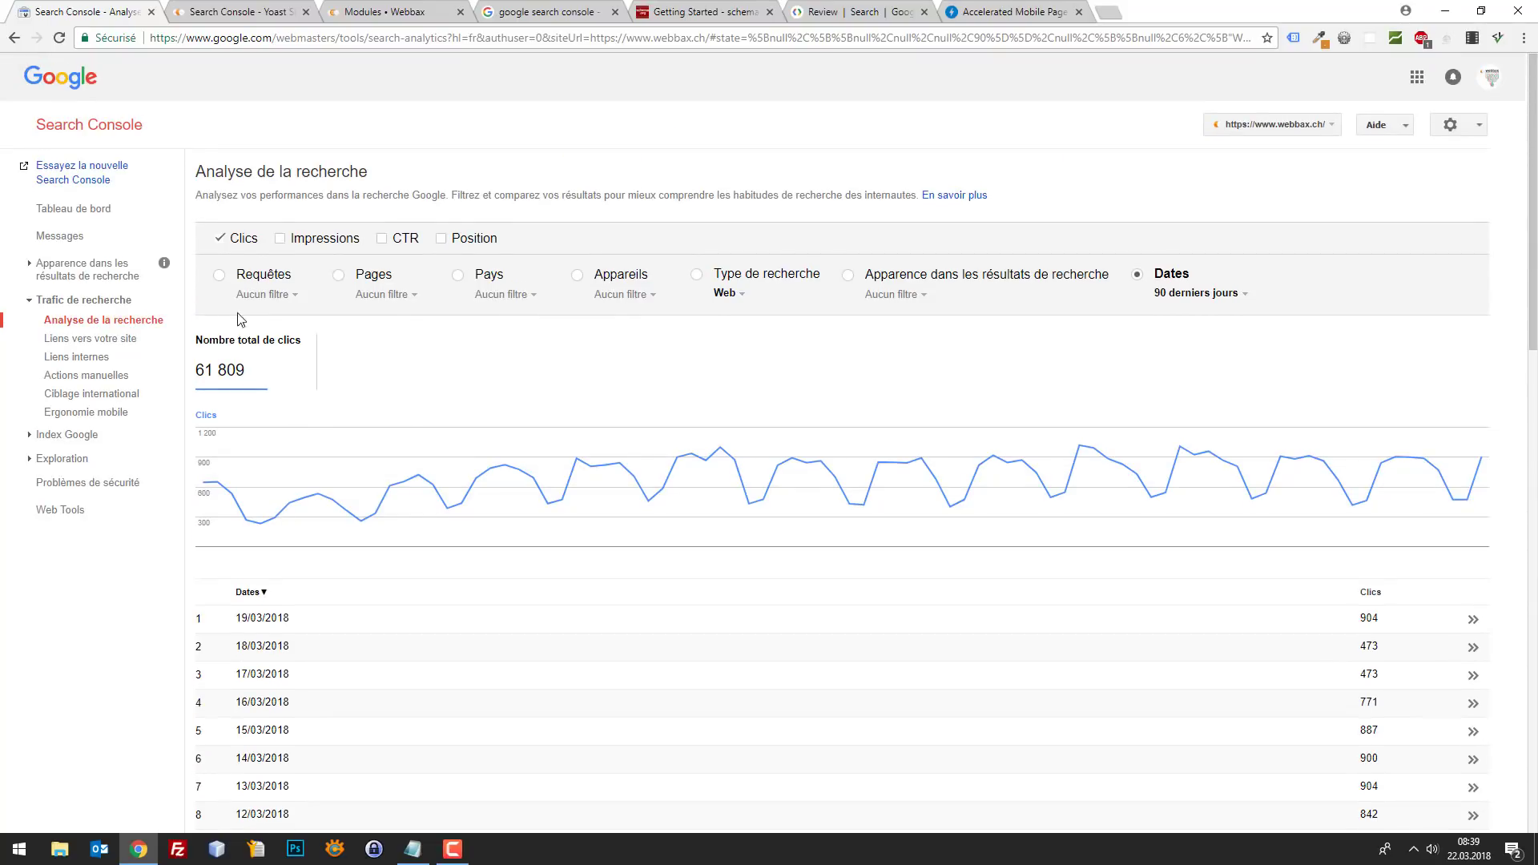
# Switch the report grouping to queries and back to dates, view the figures for 19/03/2018 alone, and return to the 90-day report.
pyautogui.click(221, 277)
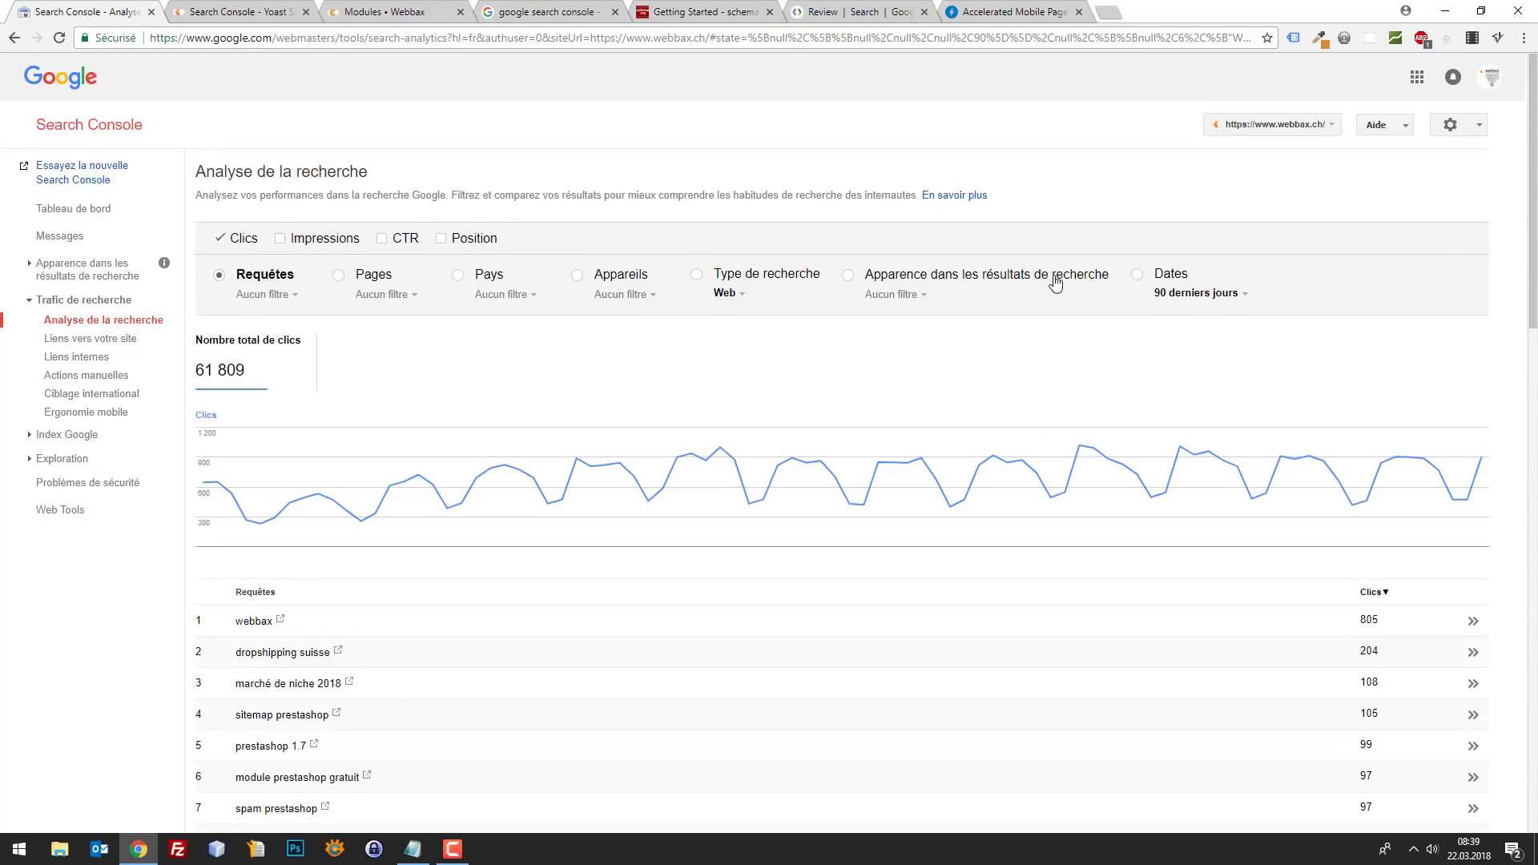
pyautogui.click(1138, 276)
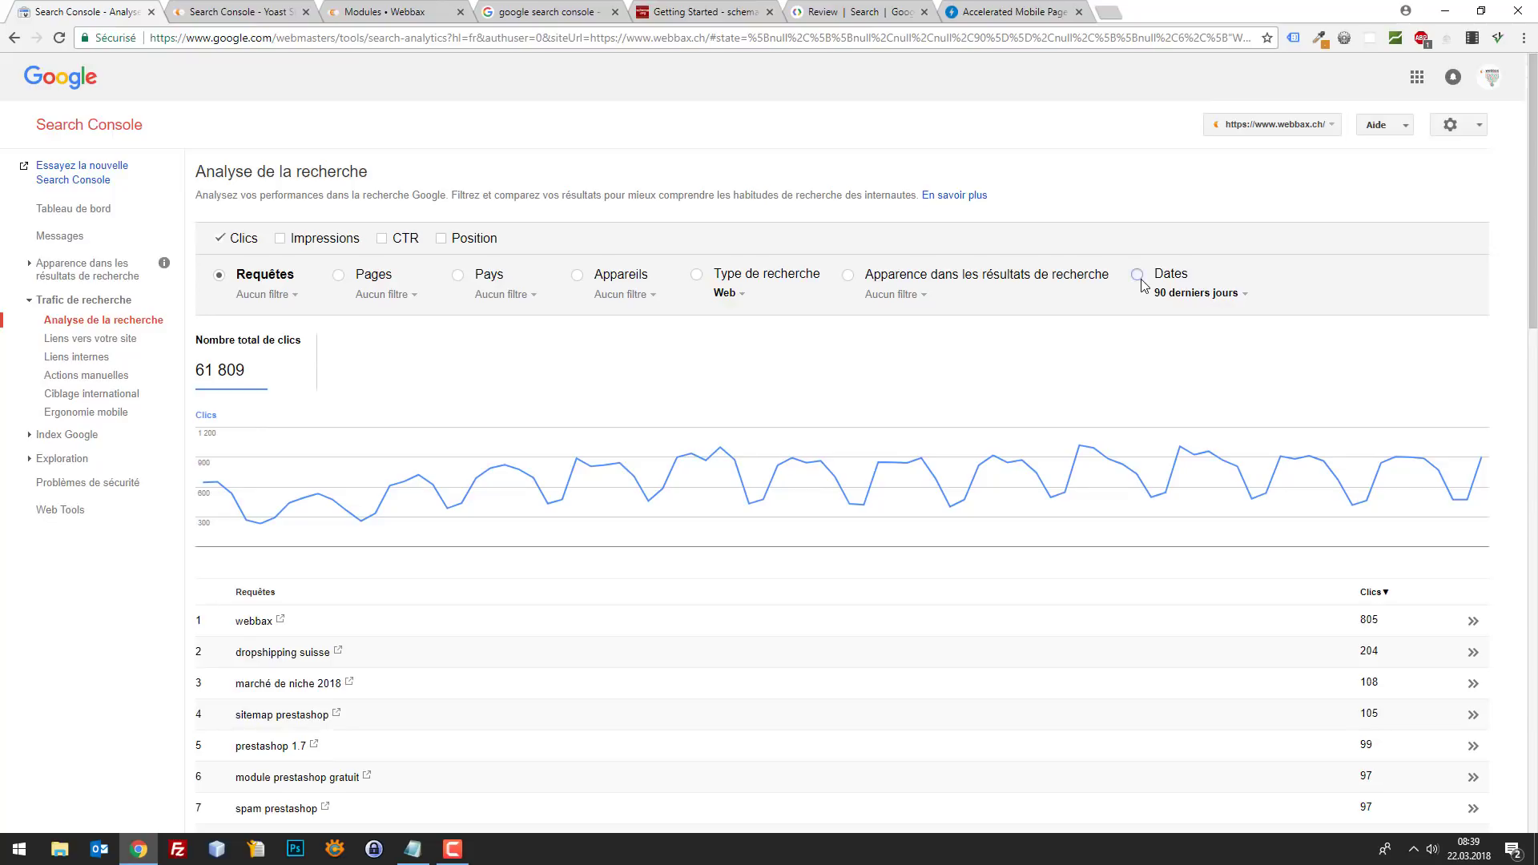
pyautogui.click(1206, 295)
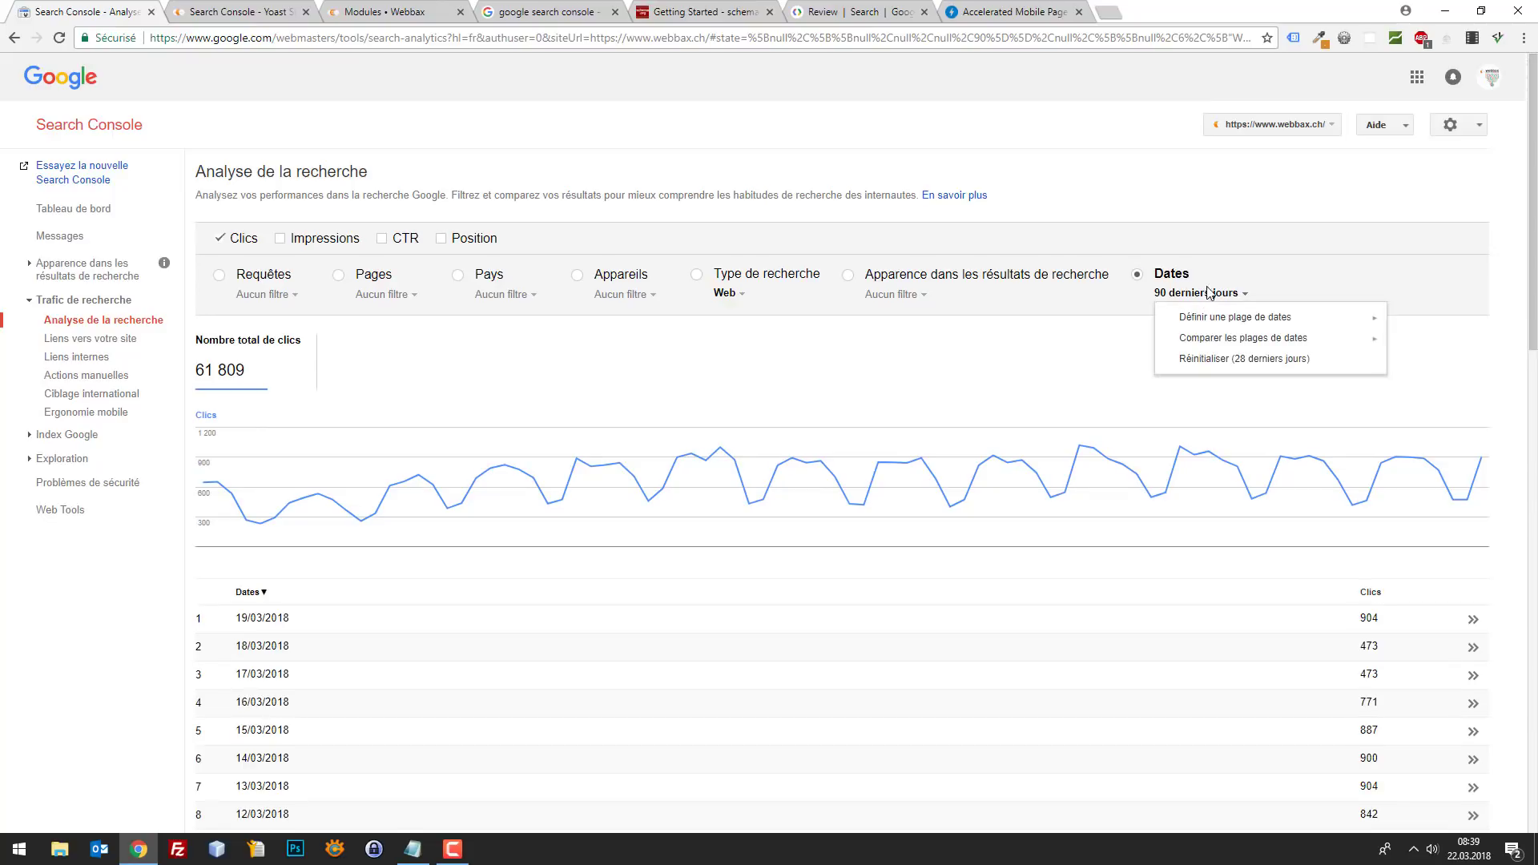
pyautogui.scroll(-3, 1405, 393)
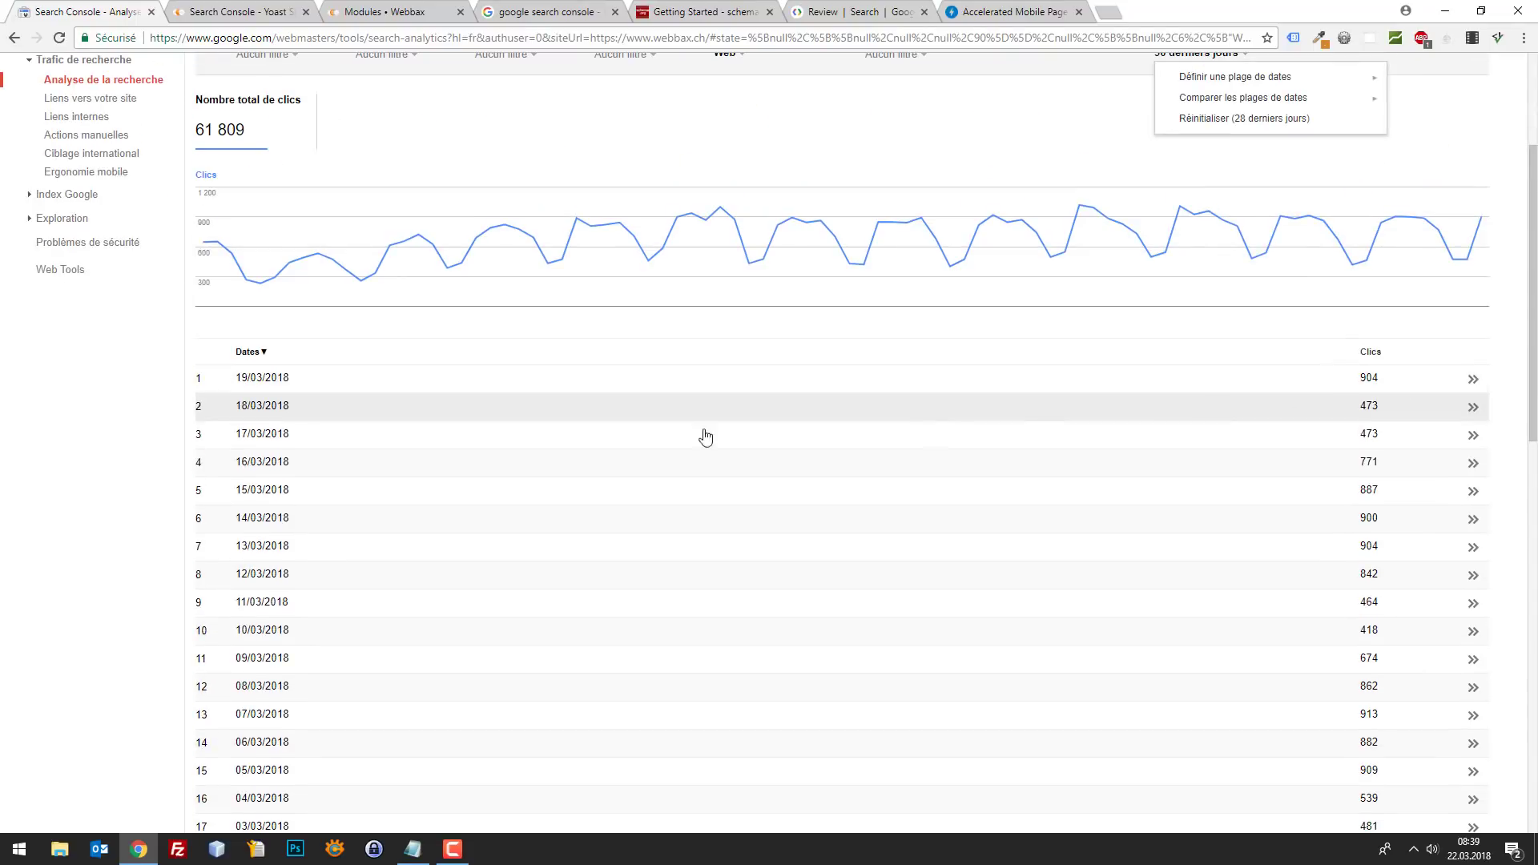
pyautogui.click(278, 384)
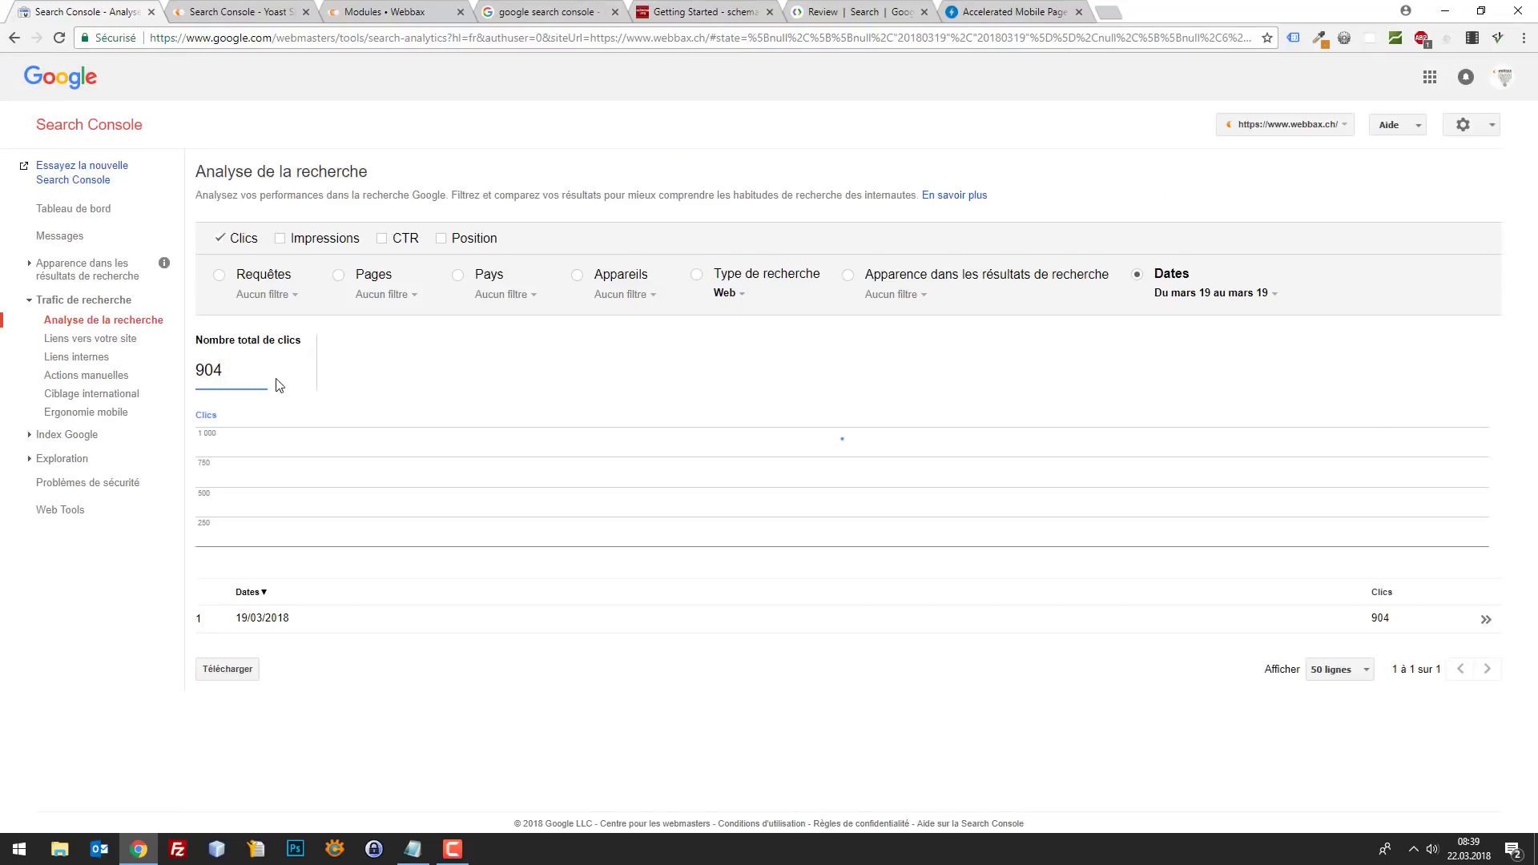
pyautogui.click(10, 38)
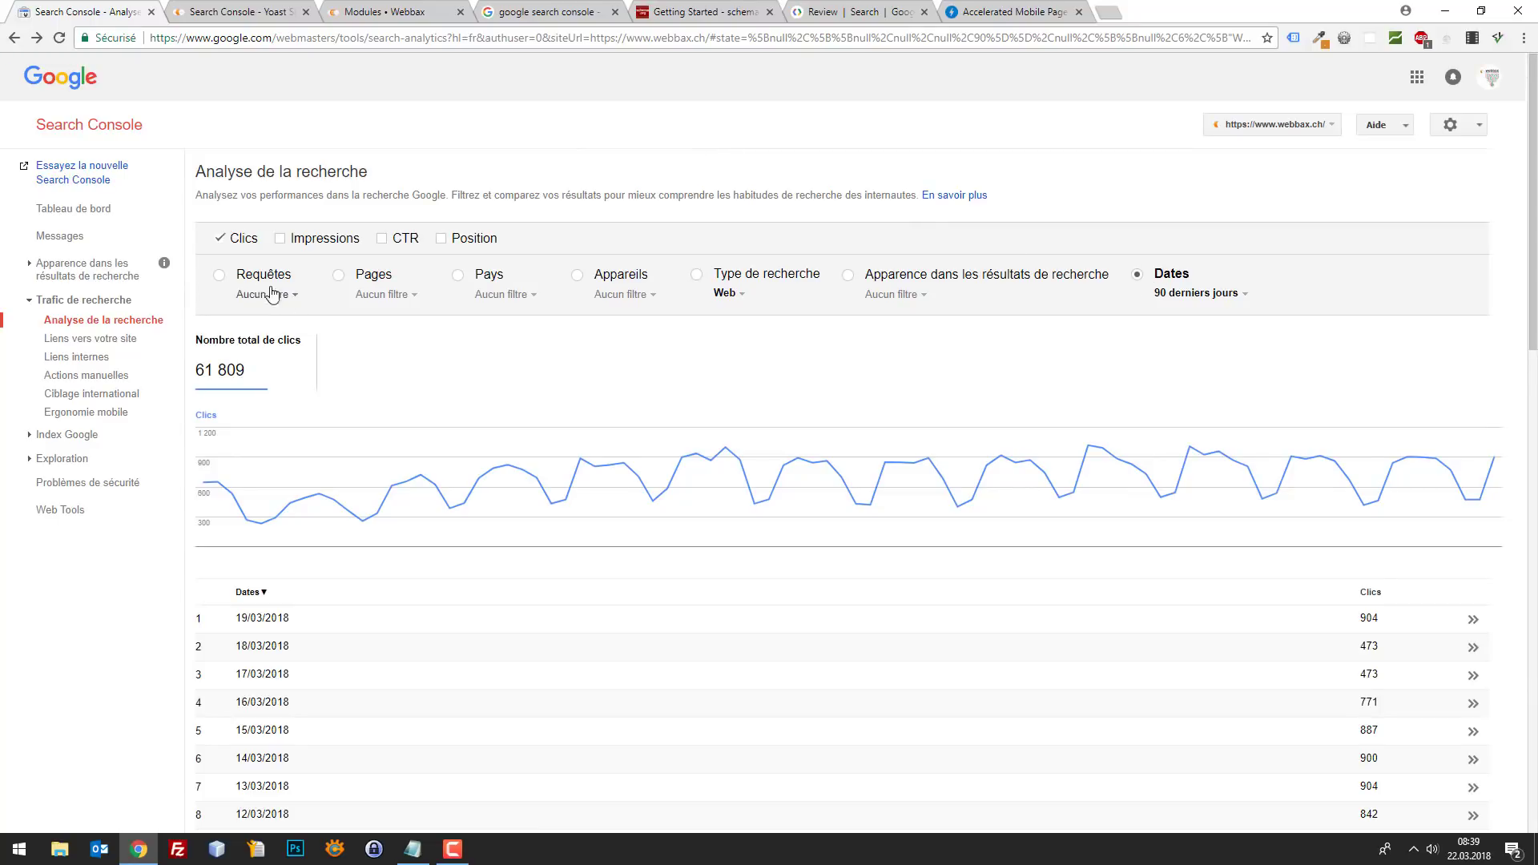
# Group the 90-day results by Requêtes and examine the top search queries by number of clicks.
pyautogui.click(220, 277)
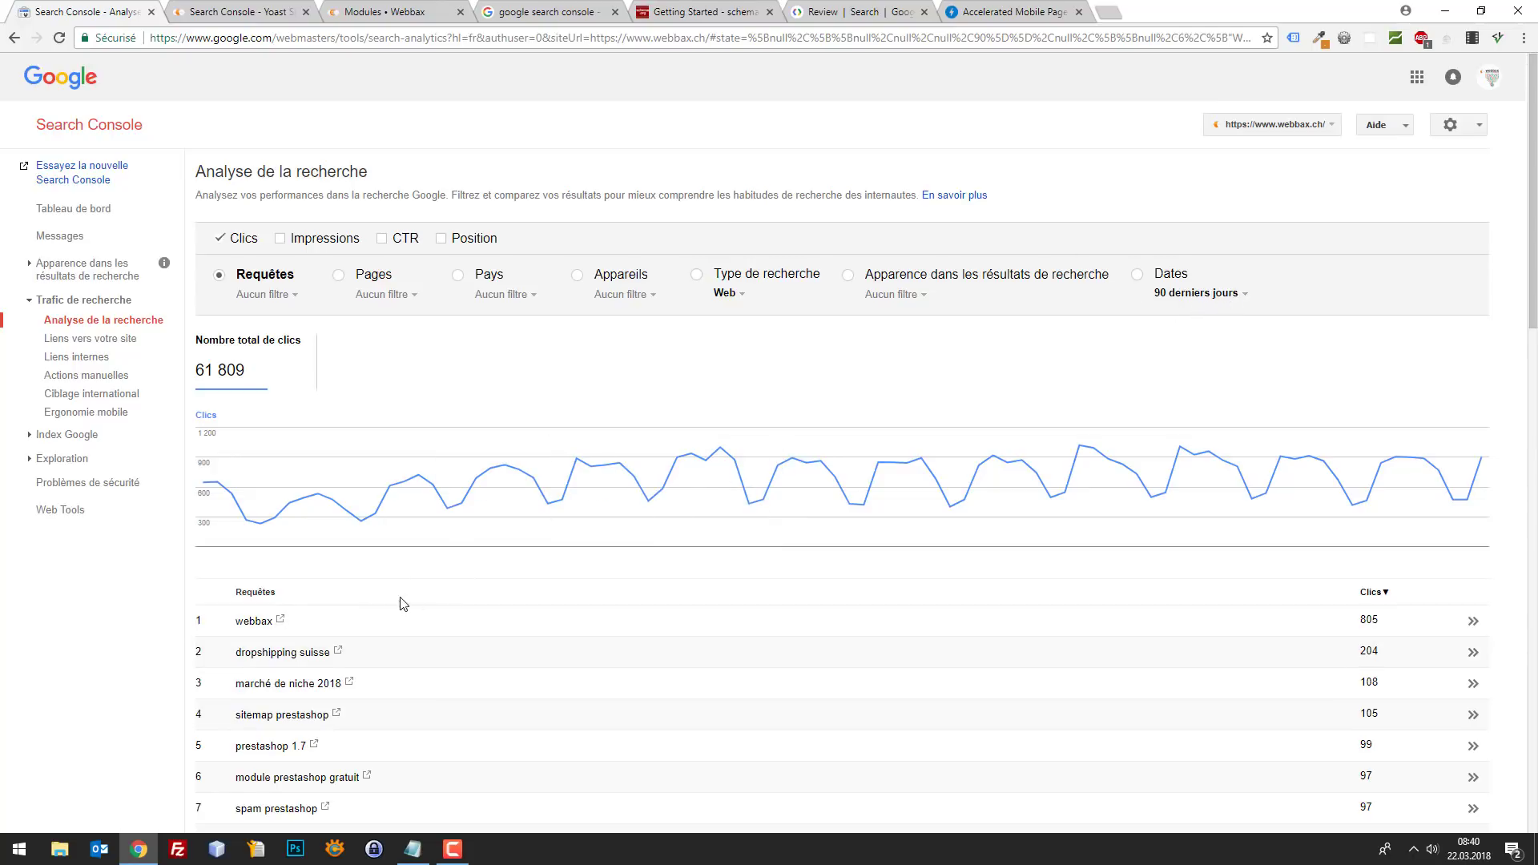
pyautogui.scroll(-5, 372, 592)
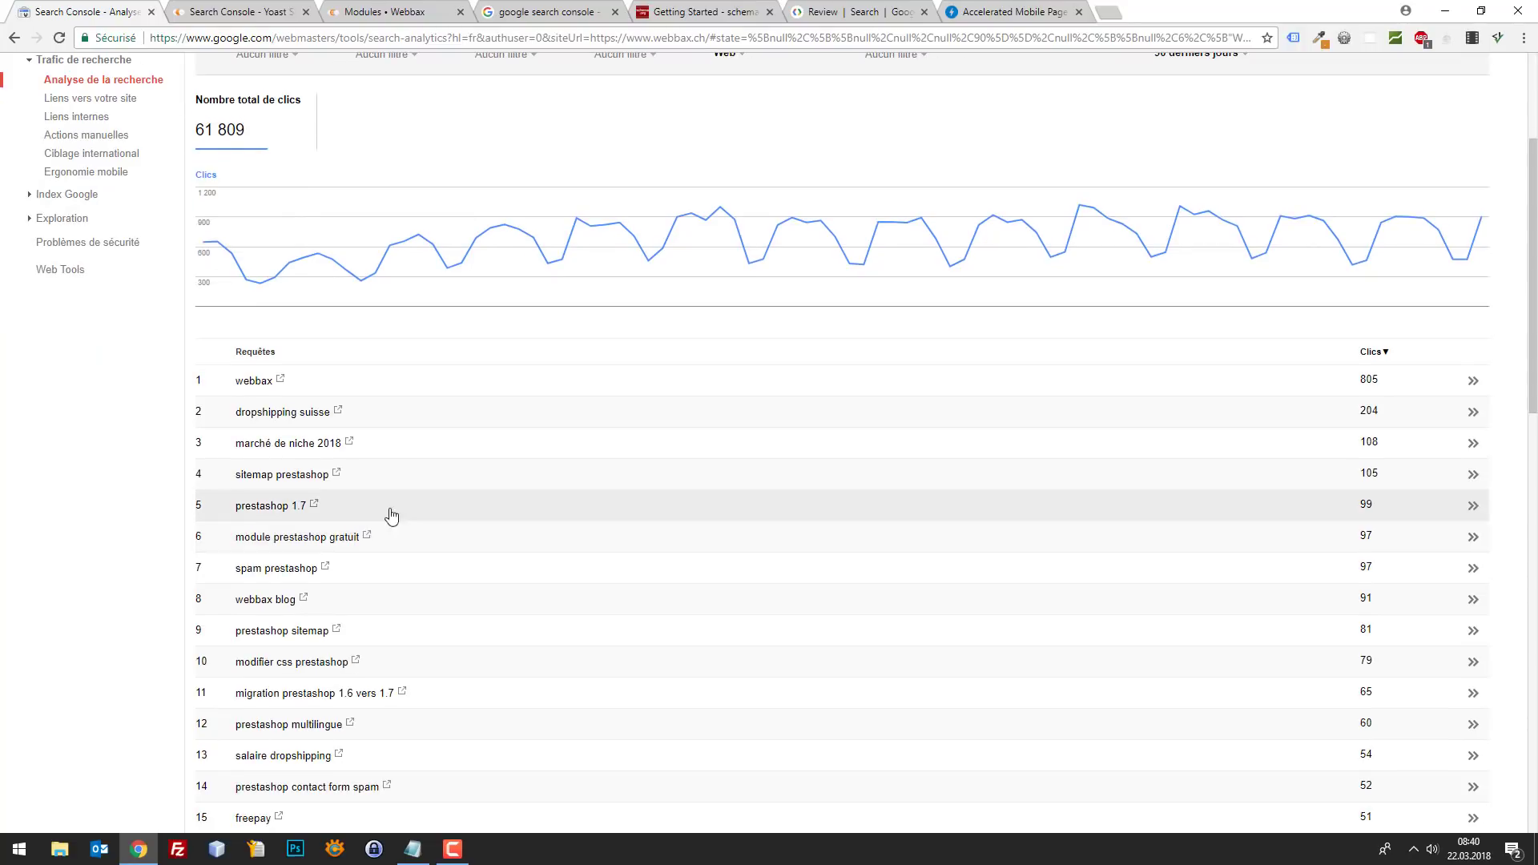
pyautogui.scroll(1, 625, 340)
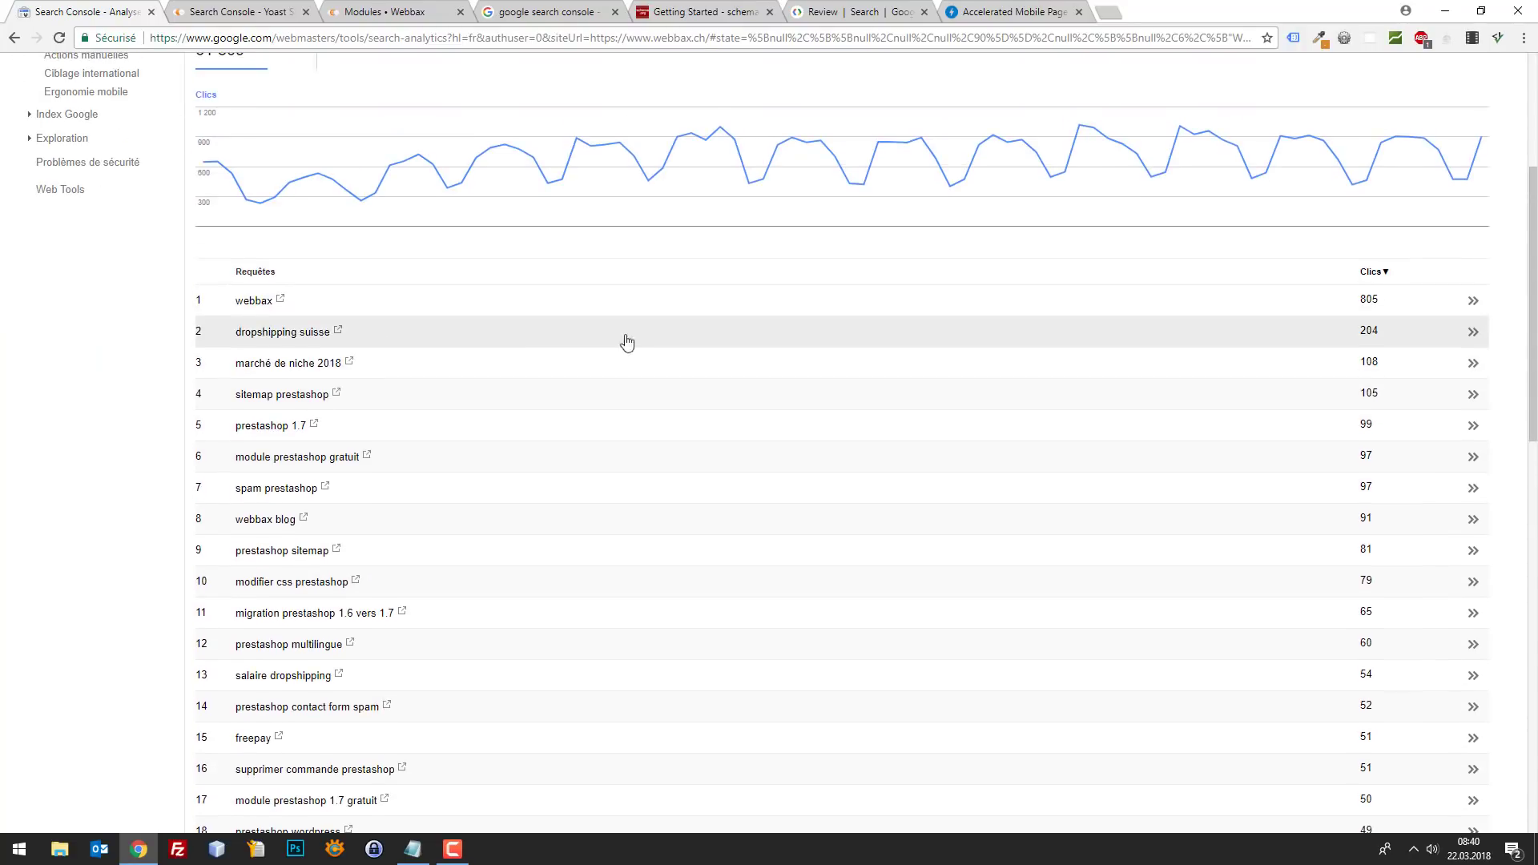
pyautogui.scroll(2, 784, 354)
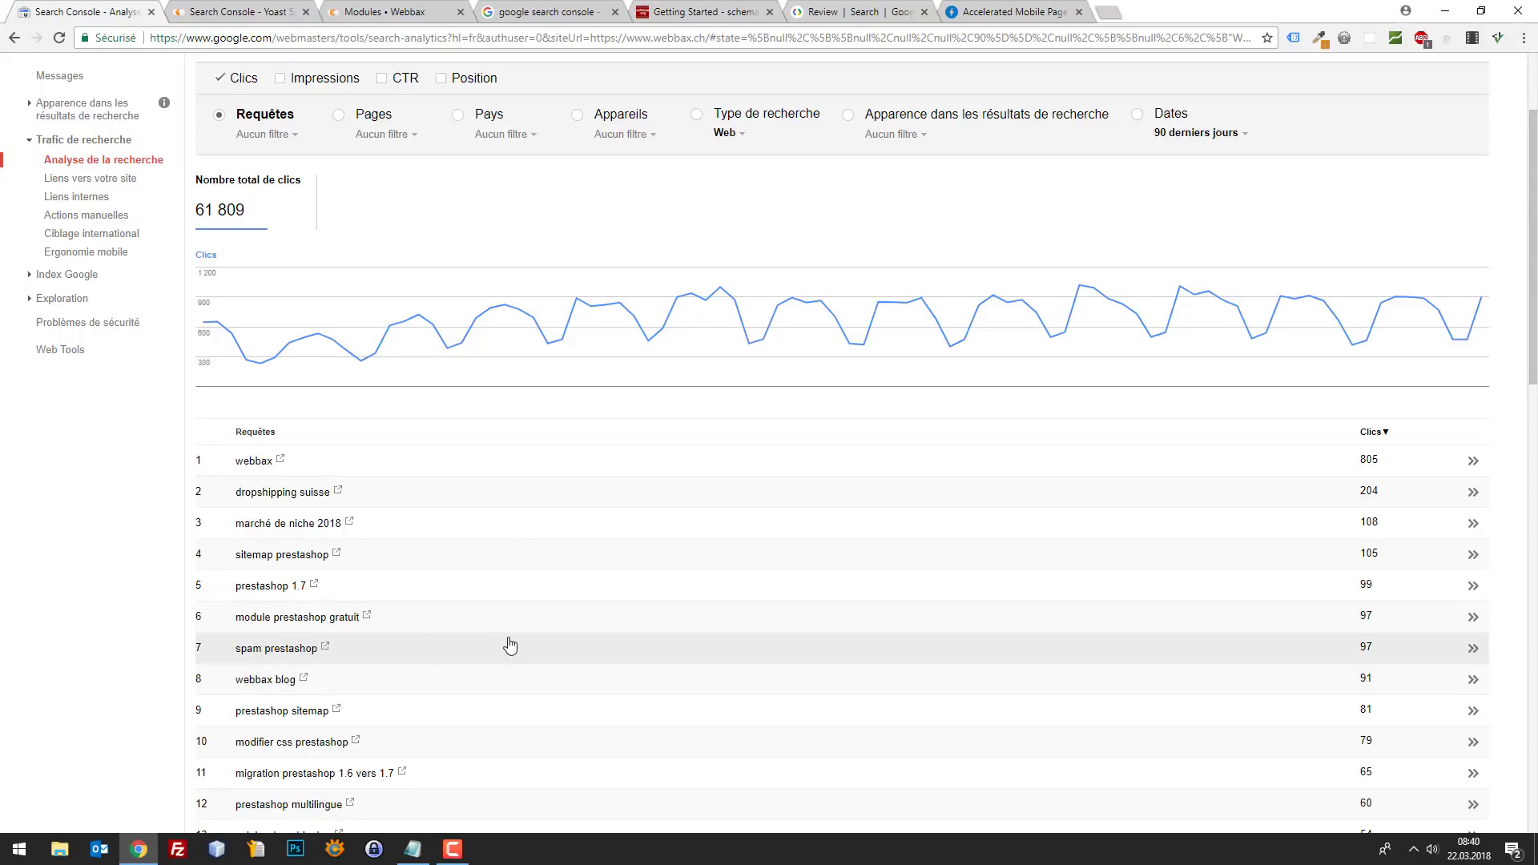
pyautogui.scroll(-2, 432, 625)
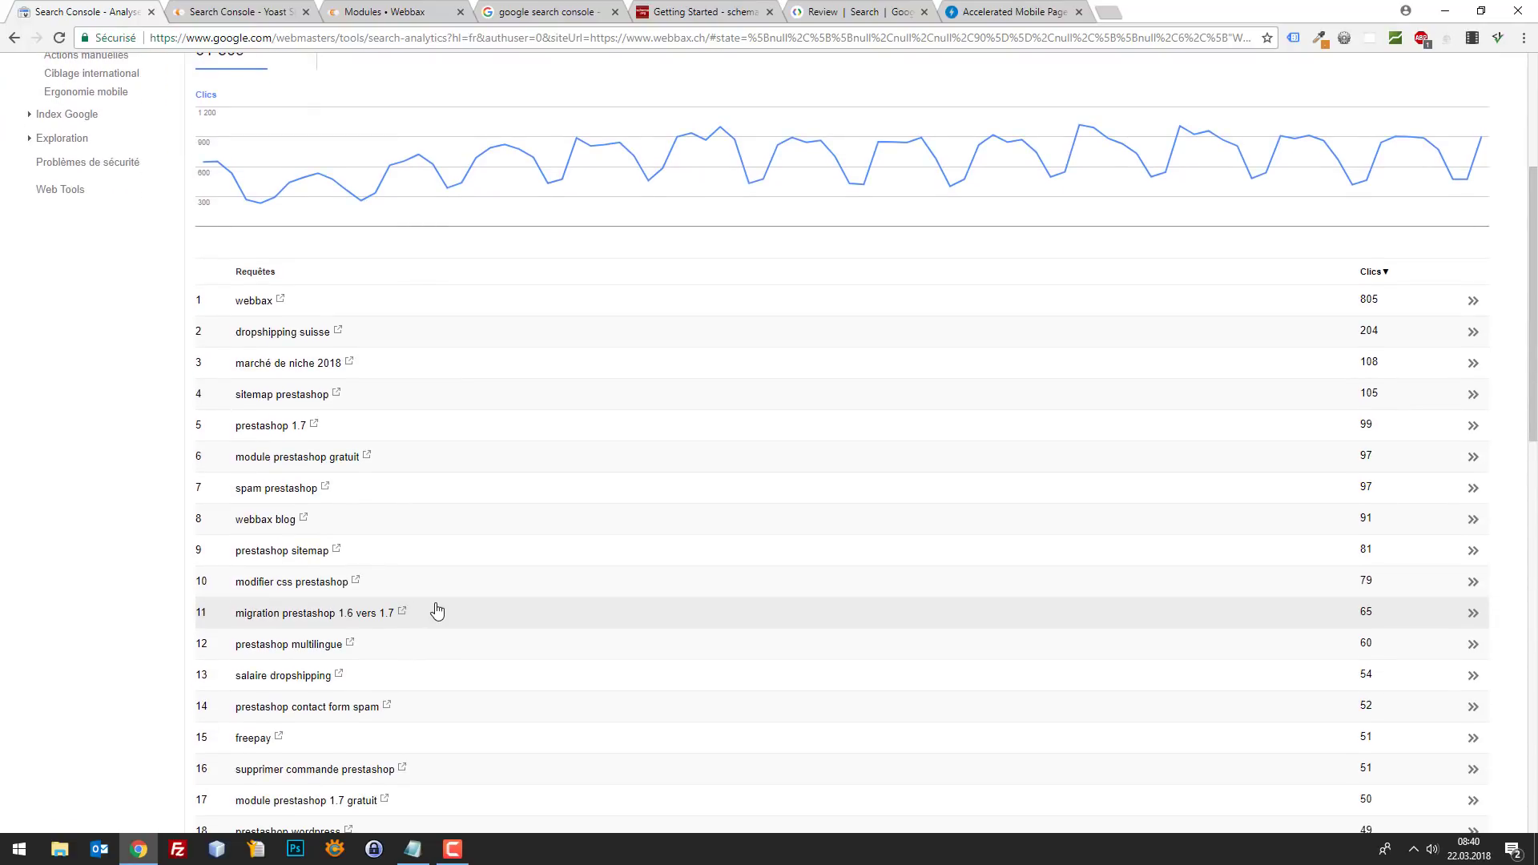
pyautogui.scroll(-1, 291, 627)
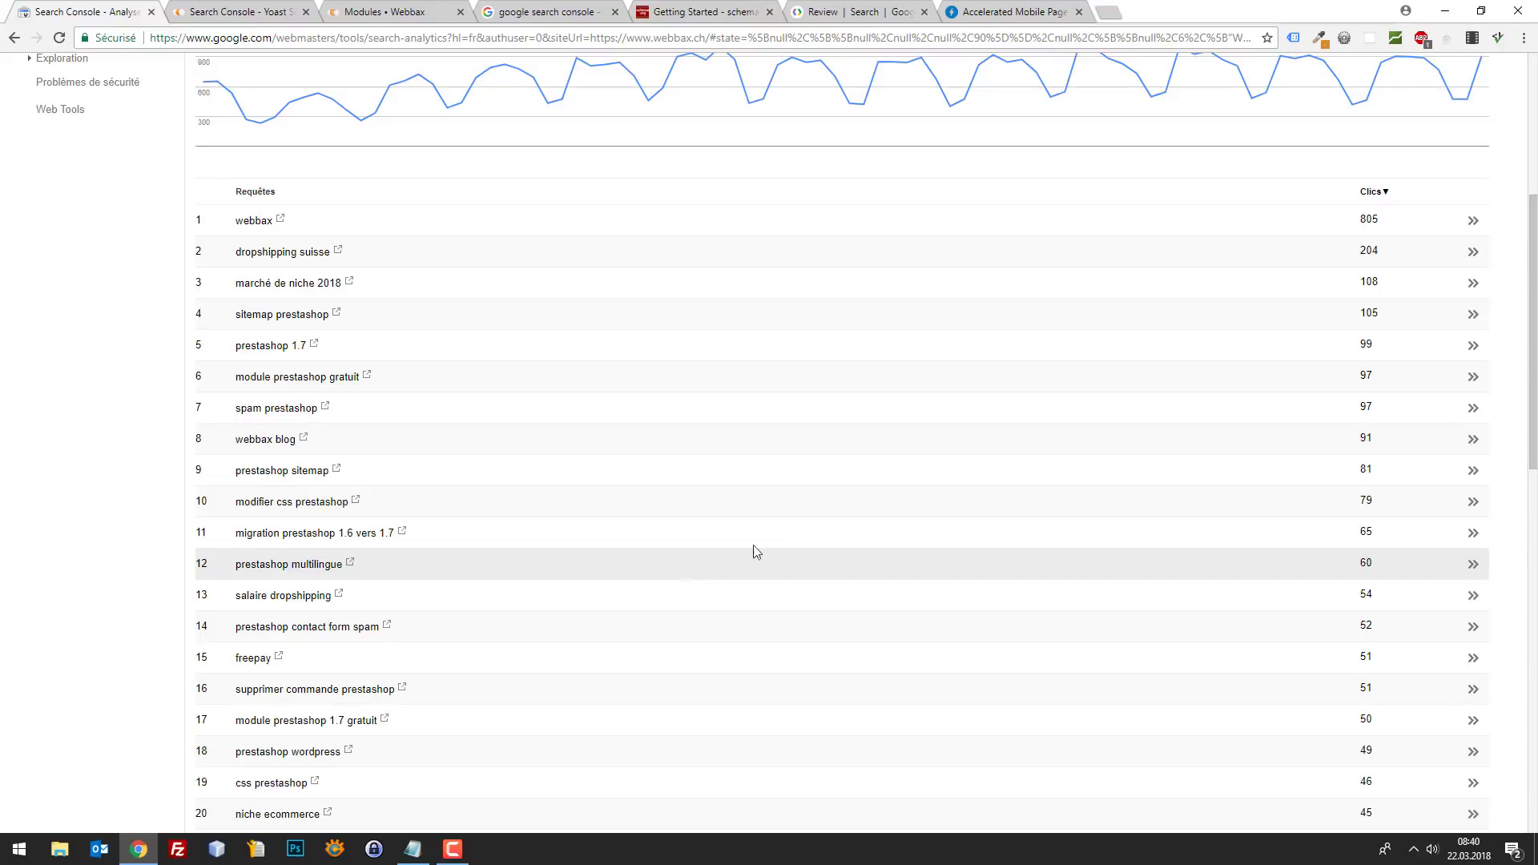
pyautogui.scroll(4, 578, 486)
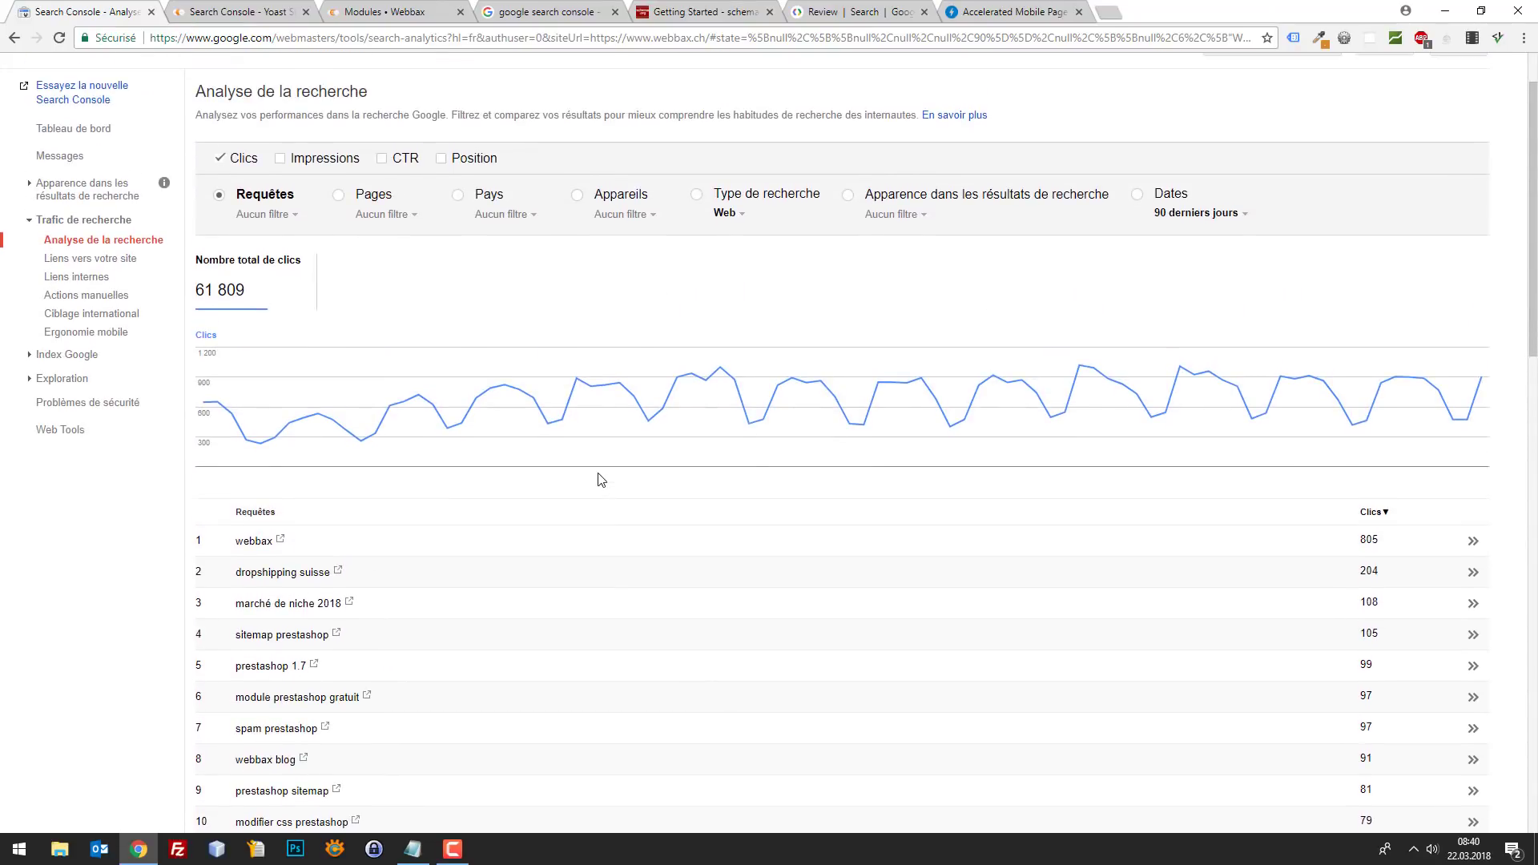
pyautogui.moveTo(582, 443)
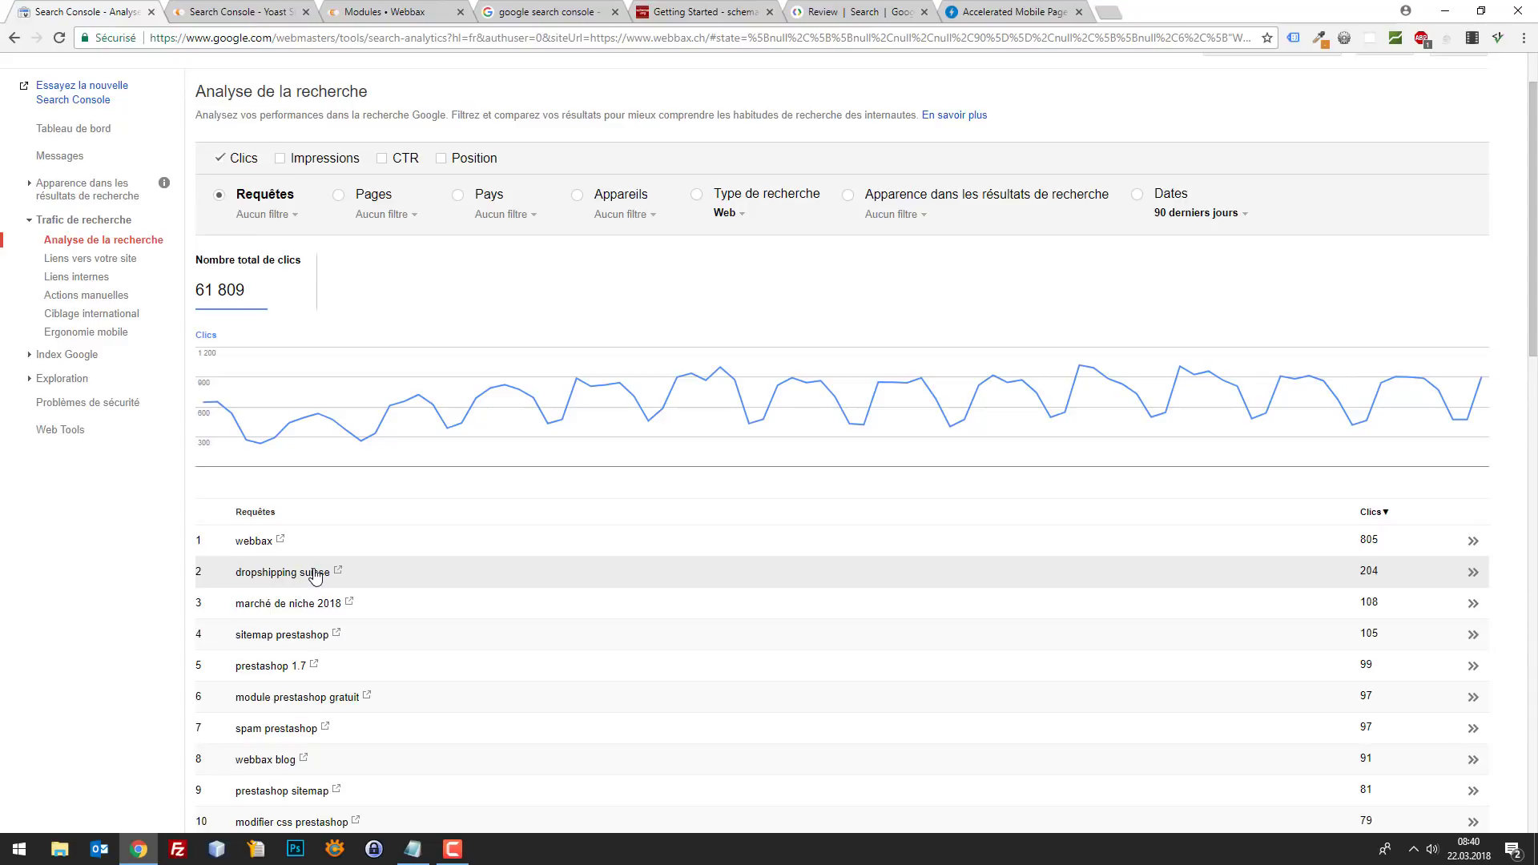
# Open the Liens vers votre site report and visit the referring site topvalais.ch in a new tab, closing it after viewing.
pyautogui.click(96, 266)
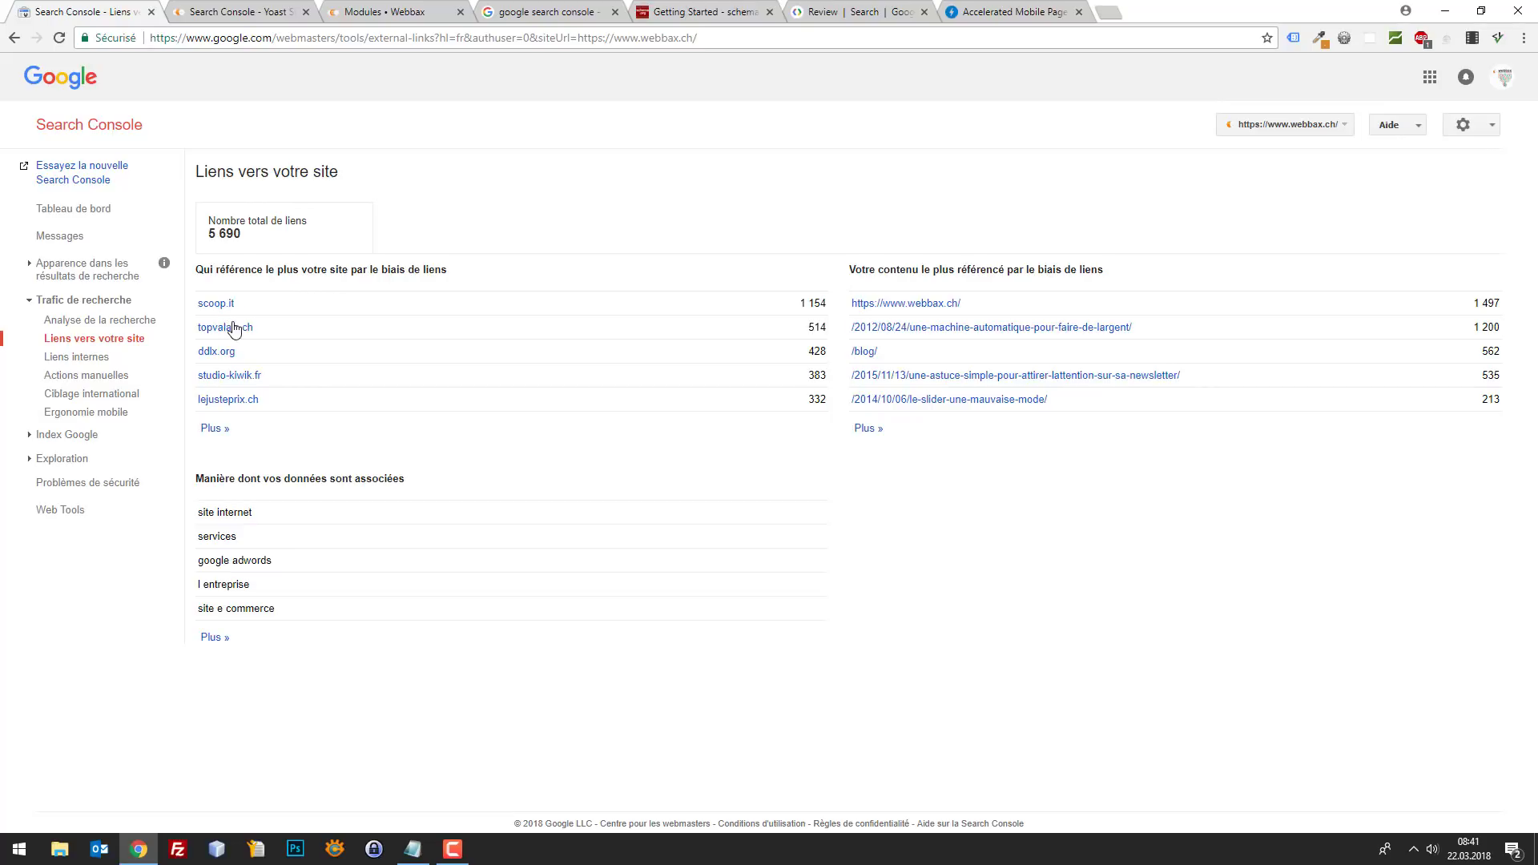
pyautogui.moveTo(228, 332)
pyautogui.moveTo(253, 328); pyautogui.dragTo(196, 331)
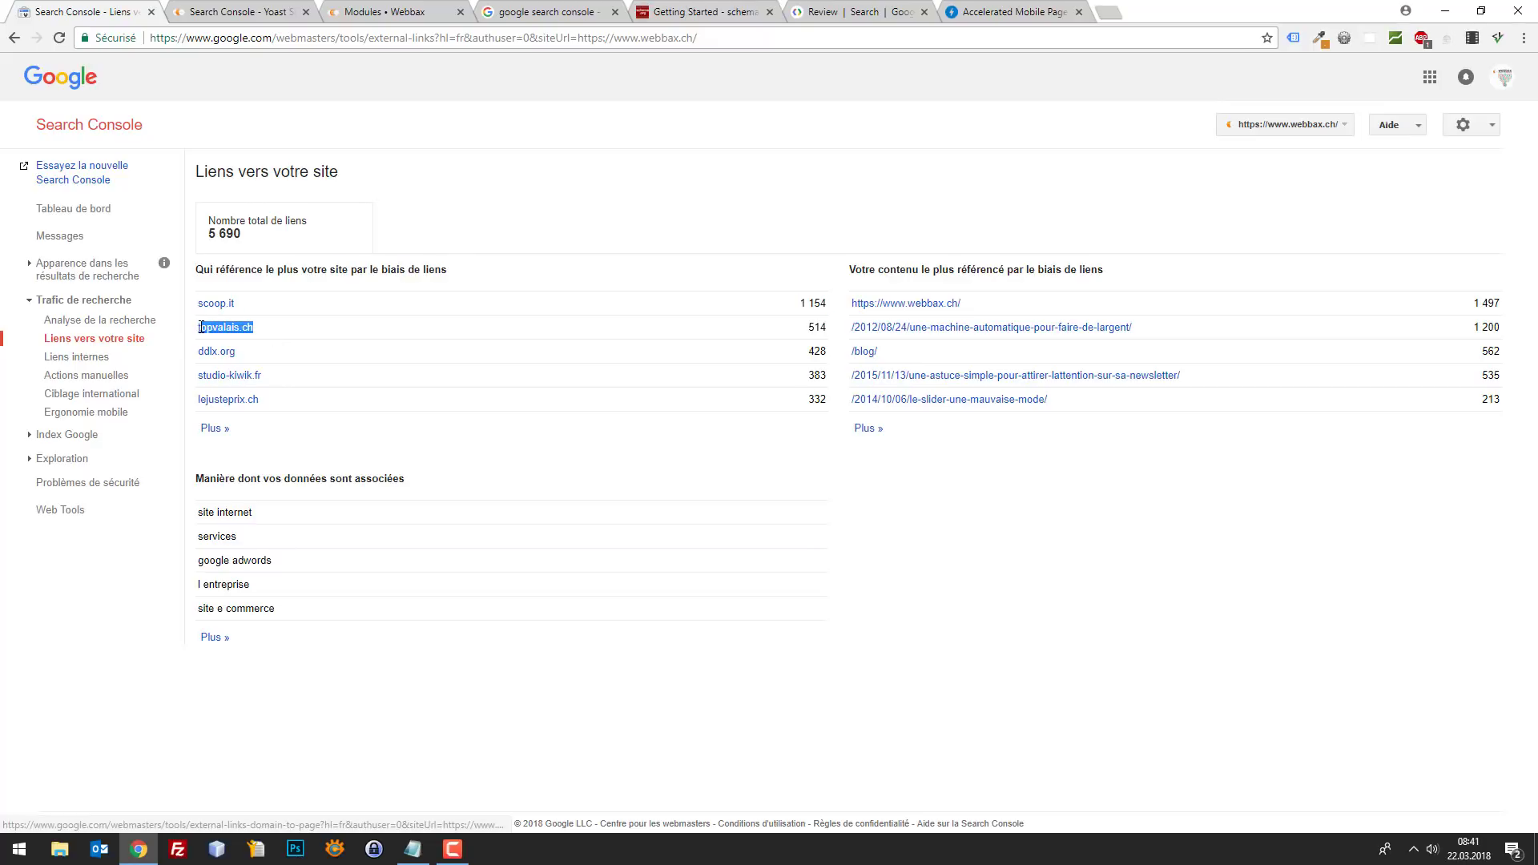
pyautogui.hotkey('ctrl', 'c')
pyautogui.hotkey('ctrl', 't')
pyautogui.hotkey('ctrl', 'v')
pyautogui.press('Return')
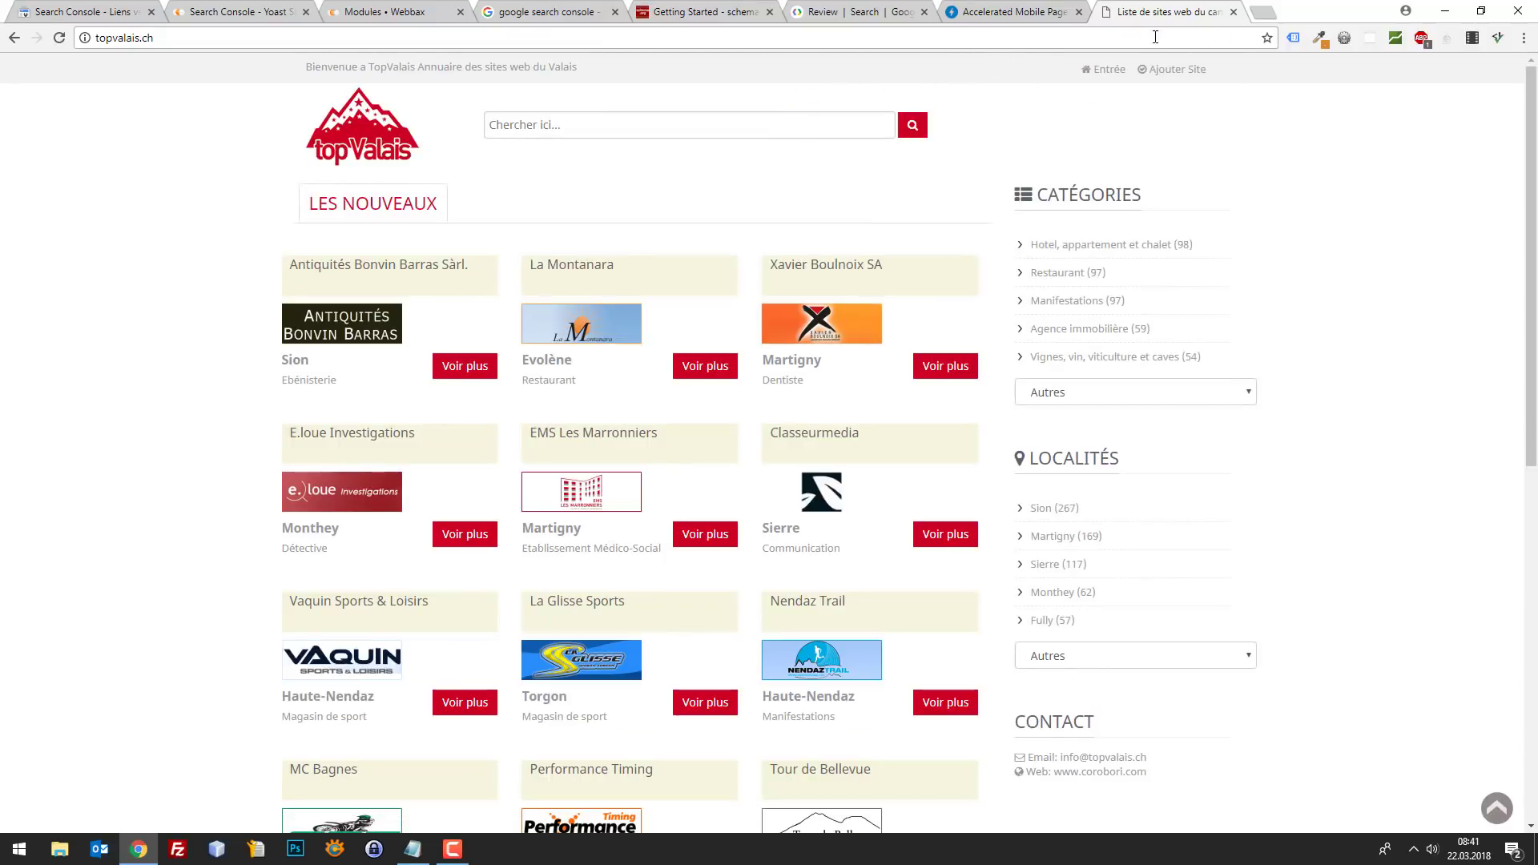
pyautogui.click(1233, 12)
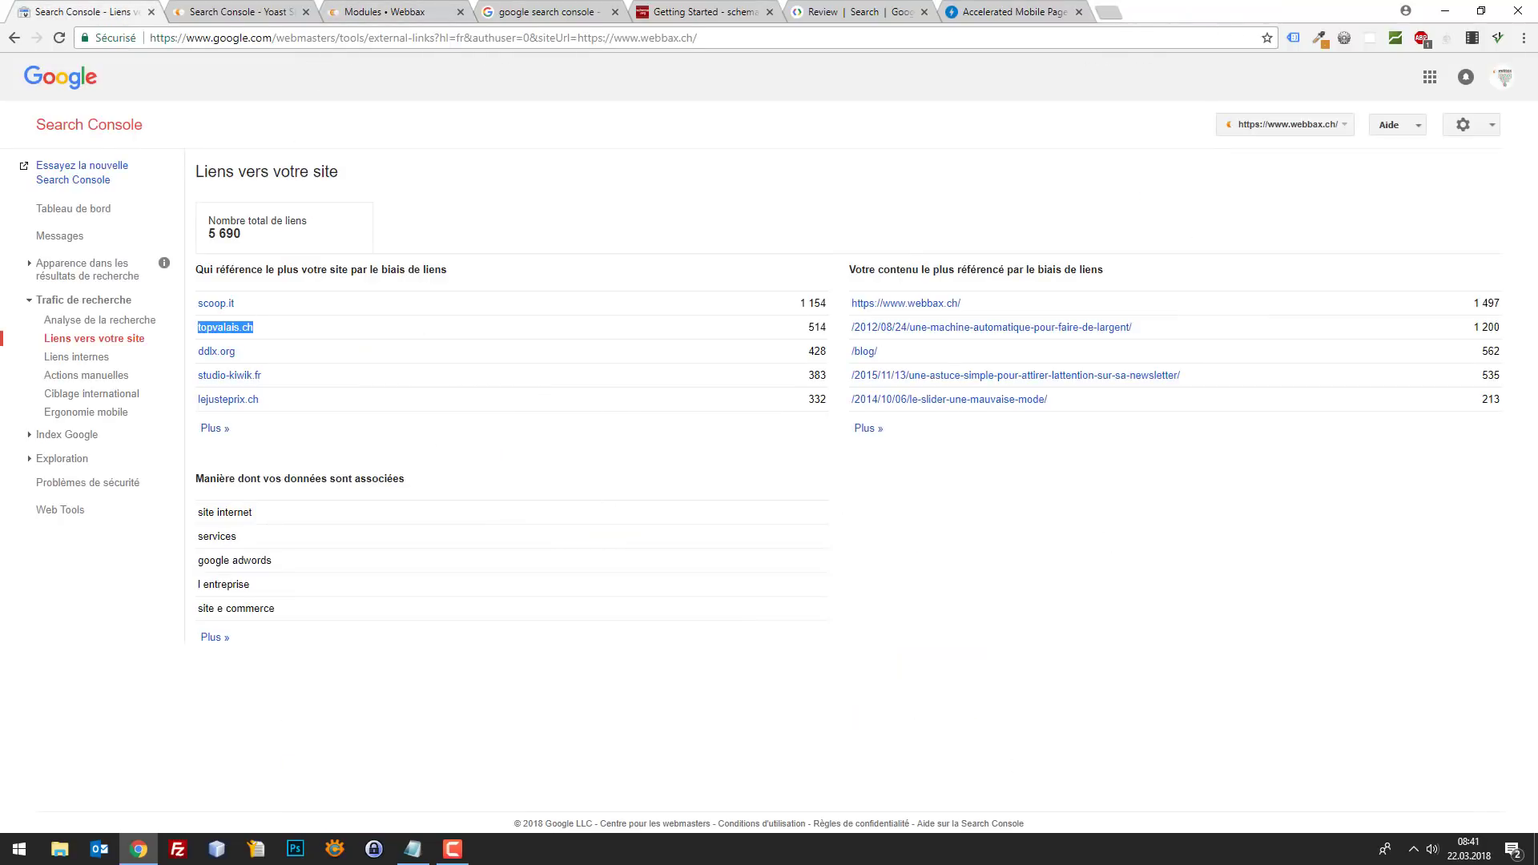
# Open the full list of domains linking to the site and look through it for suspicious referrers.
pyautogui.hotkey('alt', 'Tab')
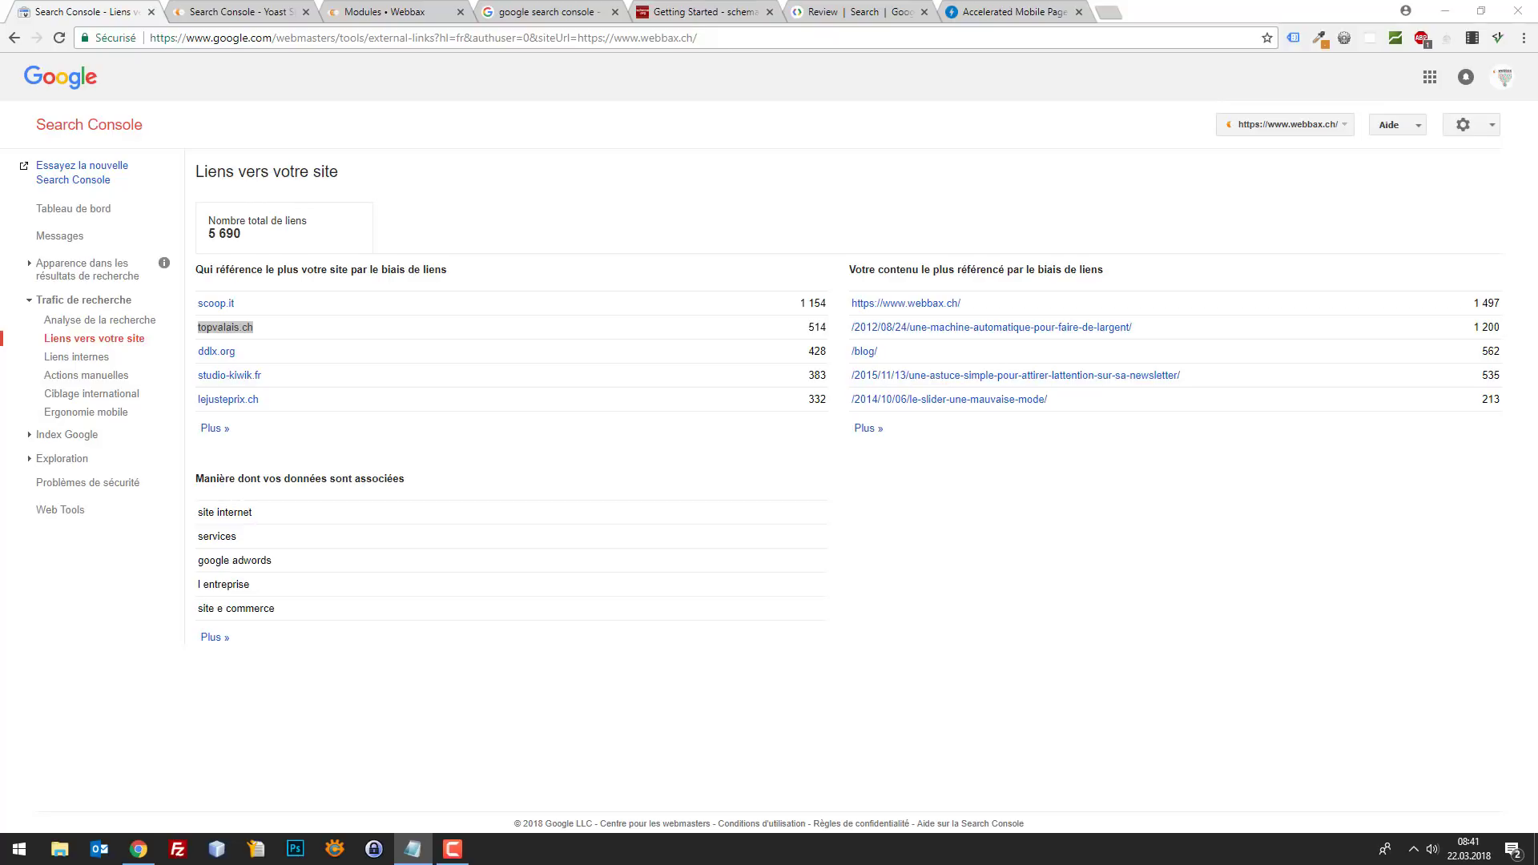
pyautogui.click(206, 430)
pyautogui.scroll(-1, 464, 419)
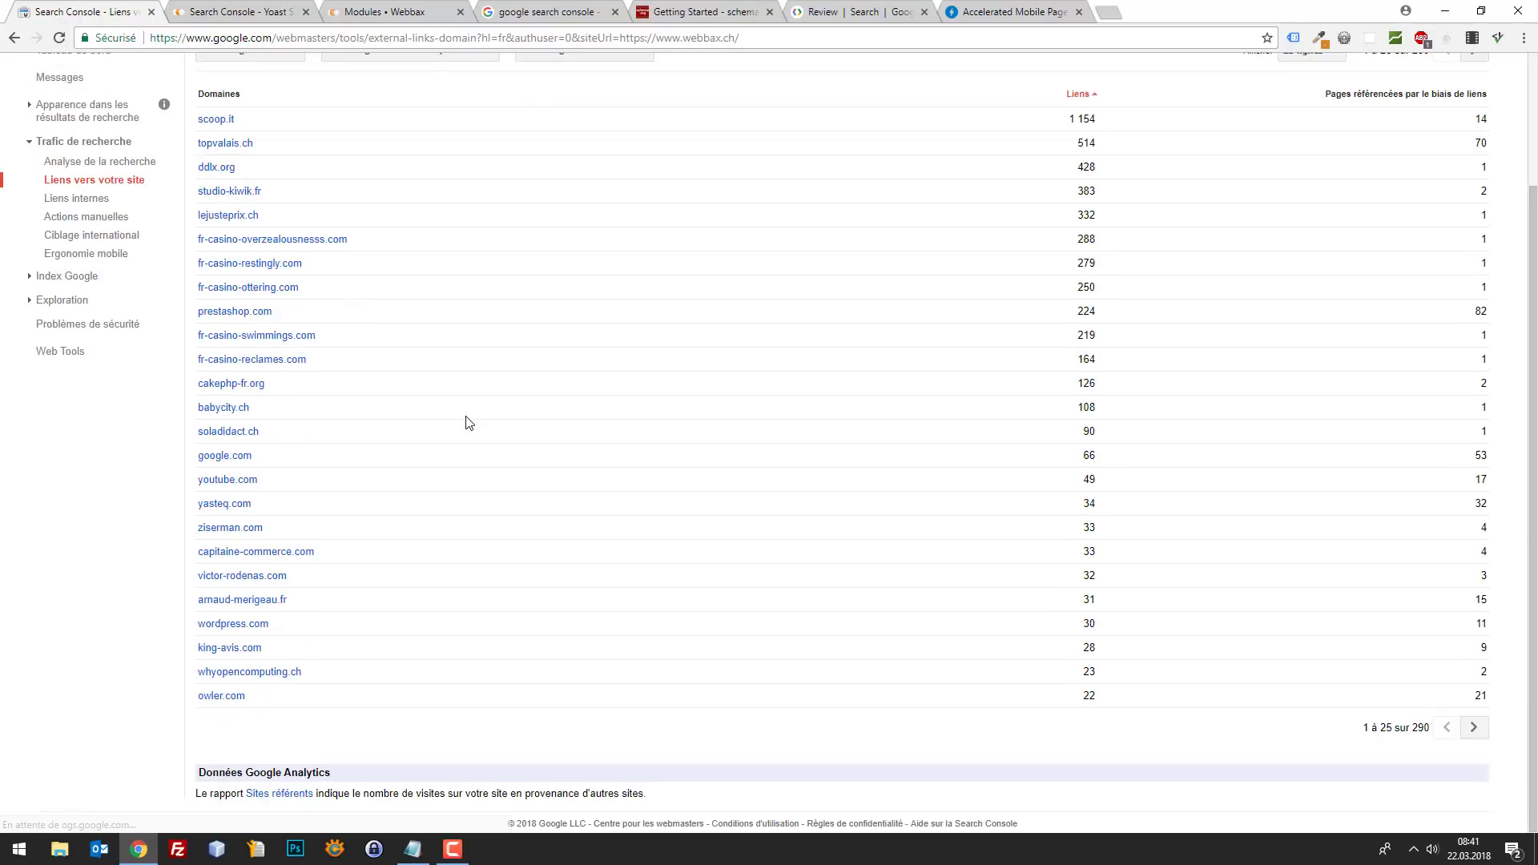
pyautogui.scroll(-1, 371, 415)
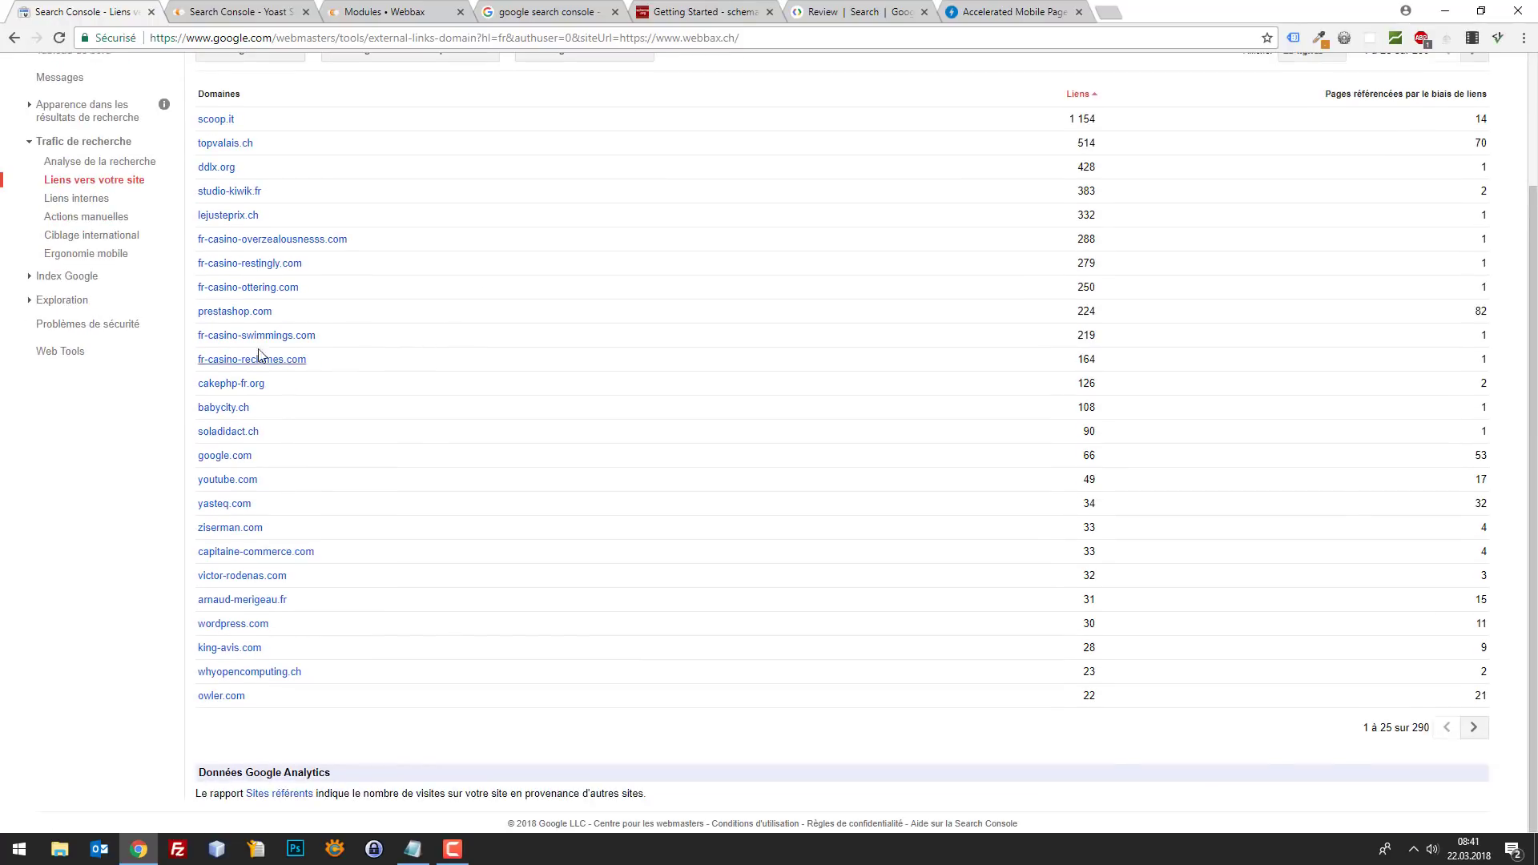
pyautogui.rightClick(268, 268)
pyautogui.click(40, 583)
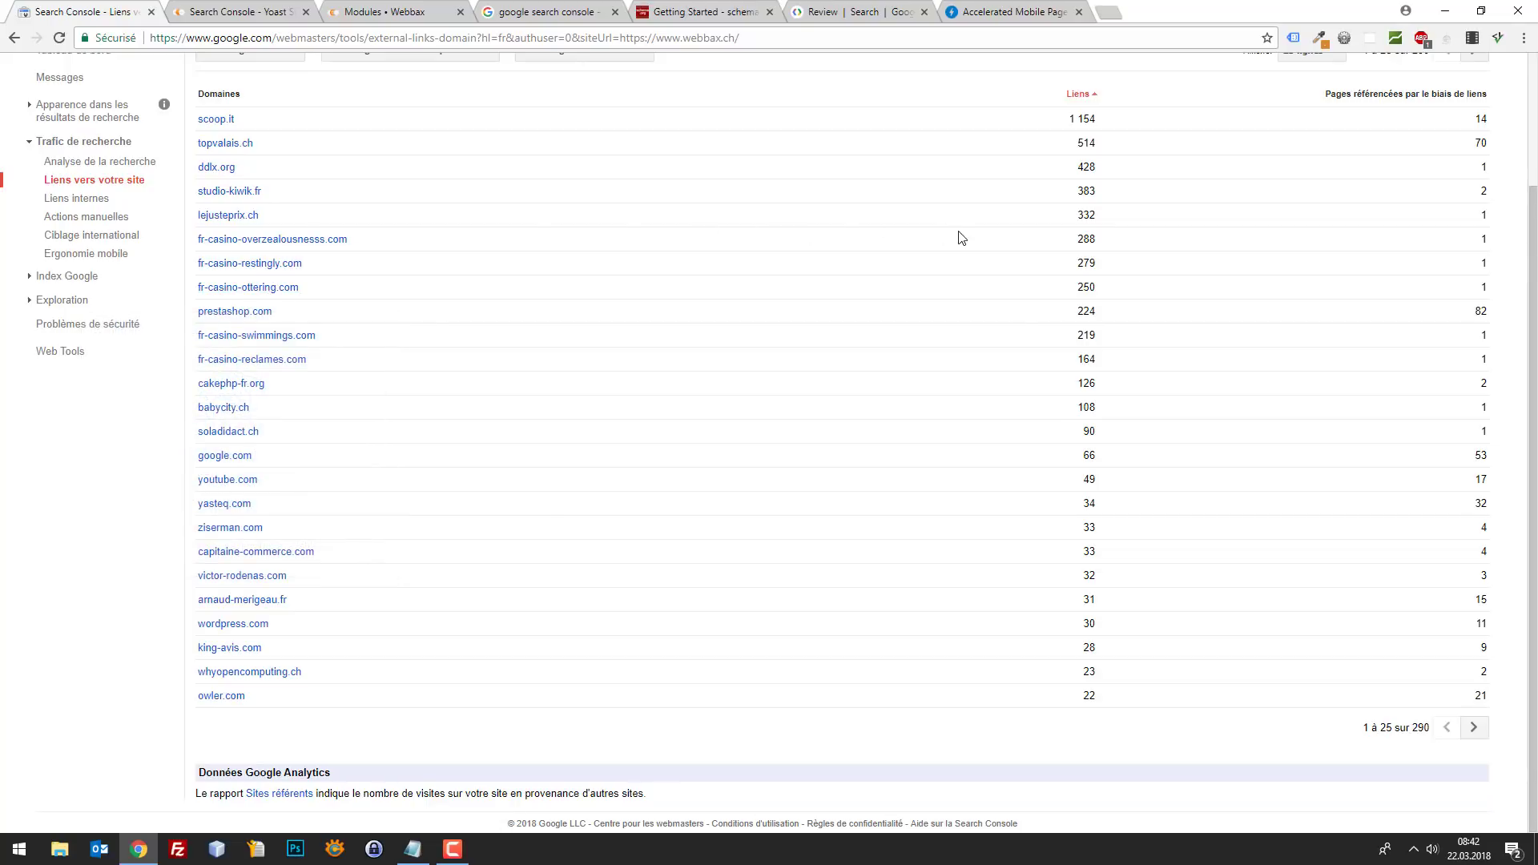
# Open the fr-casino-overzealousnesss.com details in a new tab, inspect its links to the /2012/08/24/une-machine-automatique-pour-faire-de-largent/ page, and return to the domain list.
pyautogui.moveTo(268, 243)
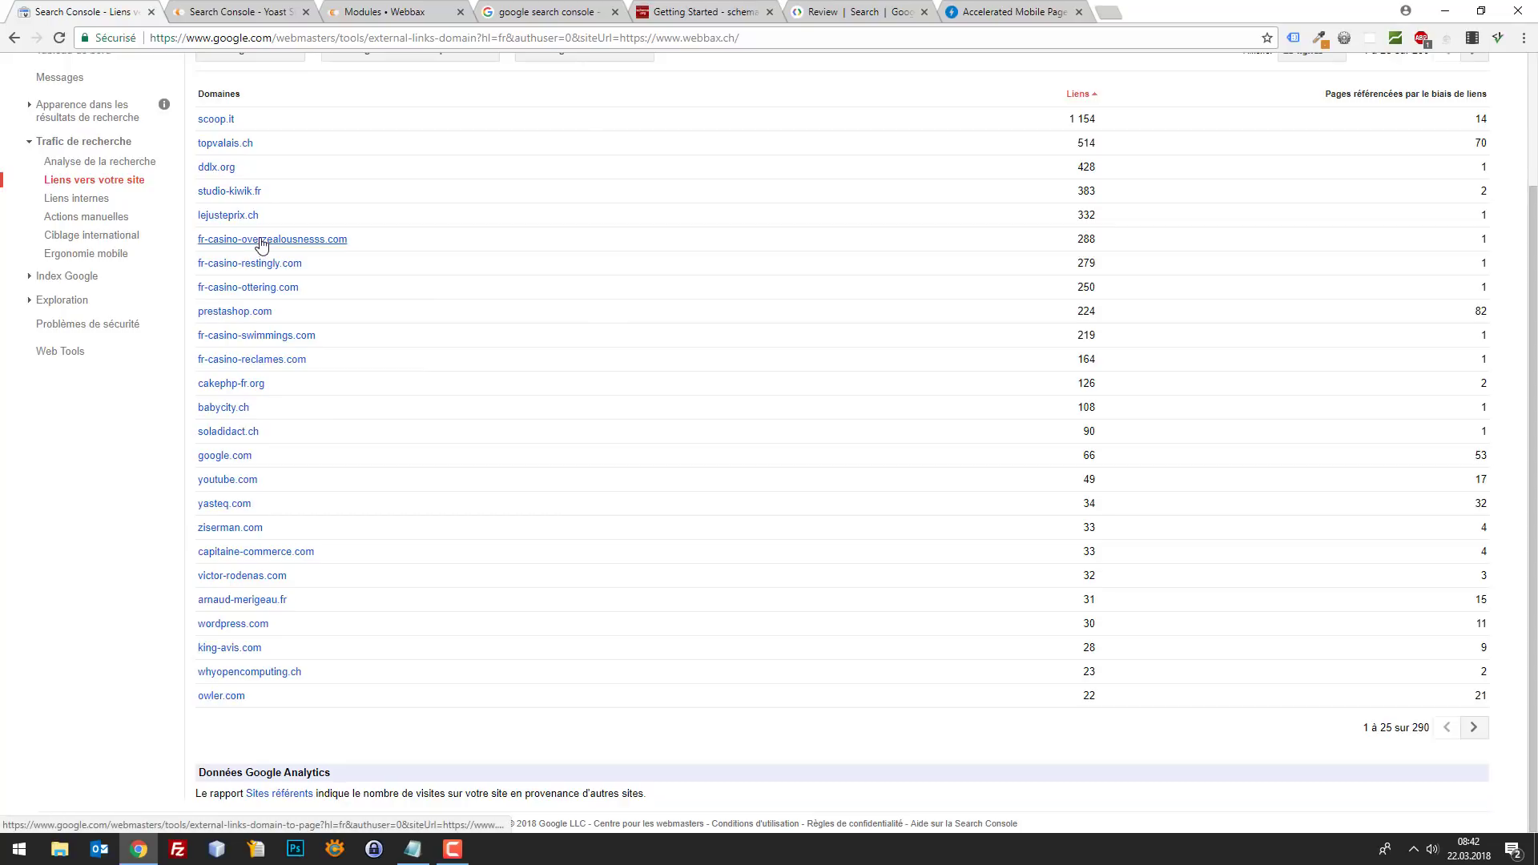
pyautogui.rightClick(262, 240)
pyautogui.click(314, 253)
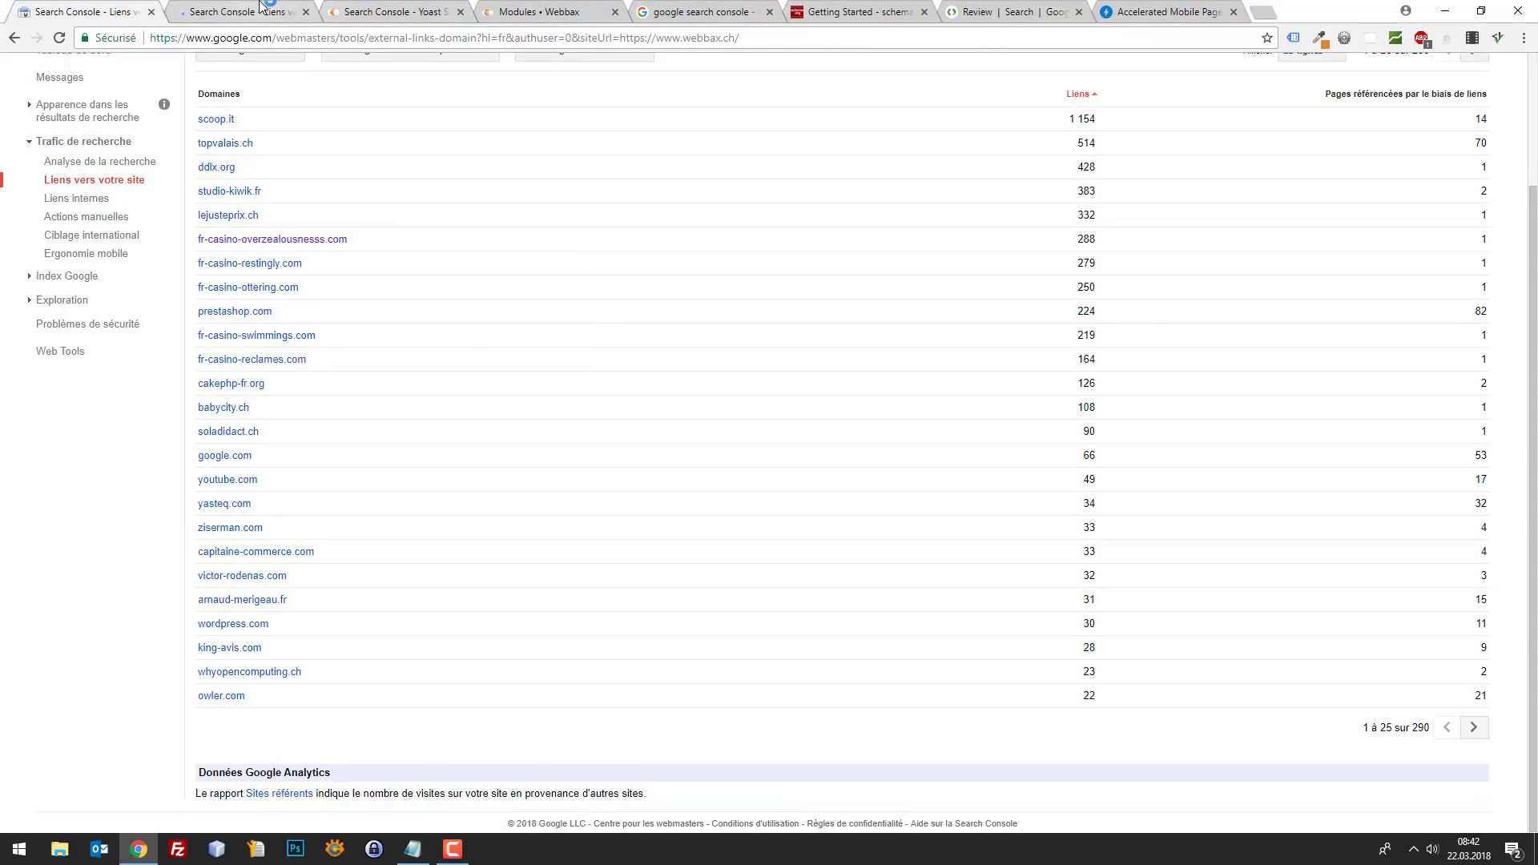
pyautogui.click(262, 8)
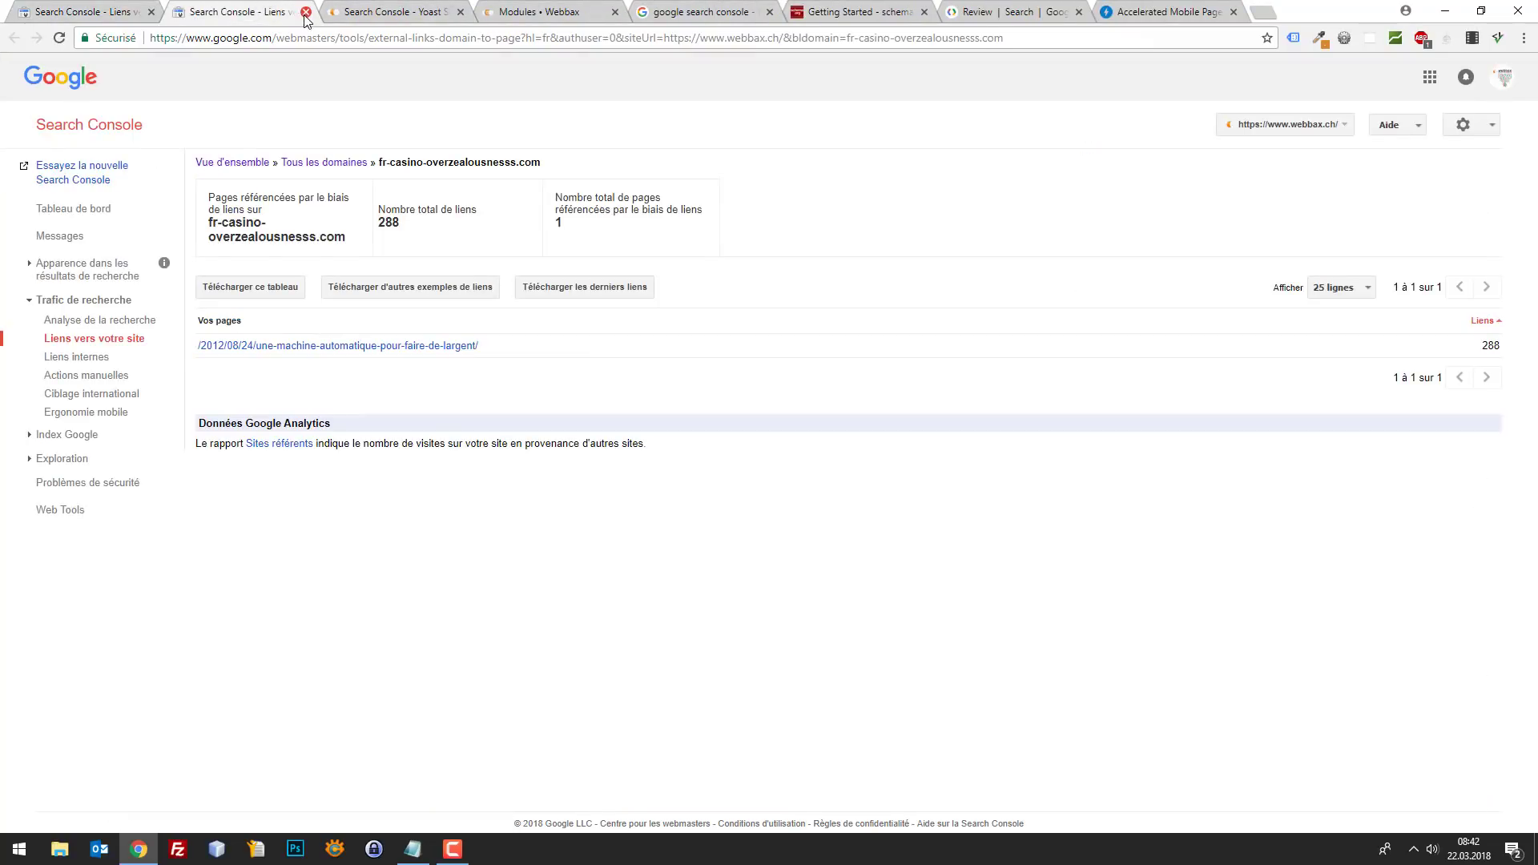
pyautogui.click(290, 353)
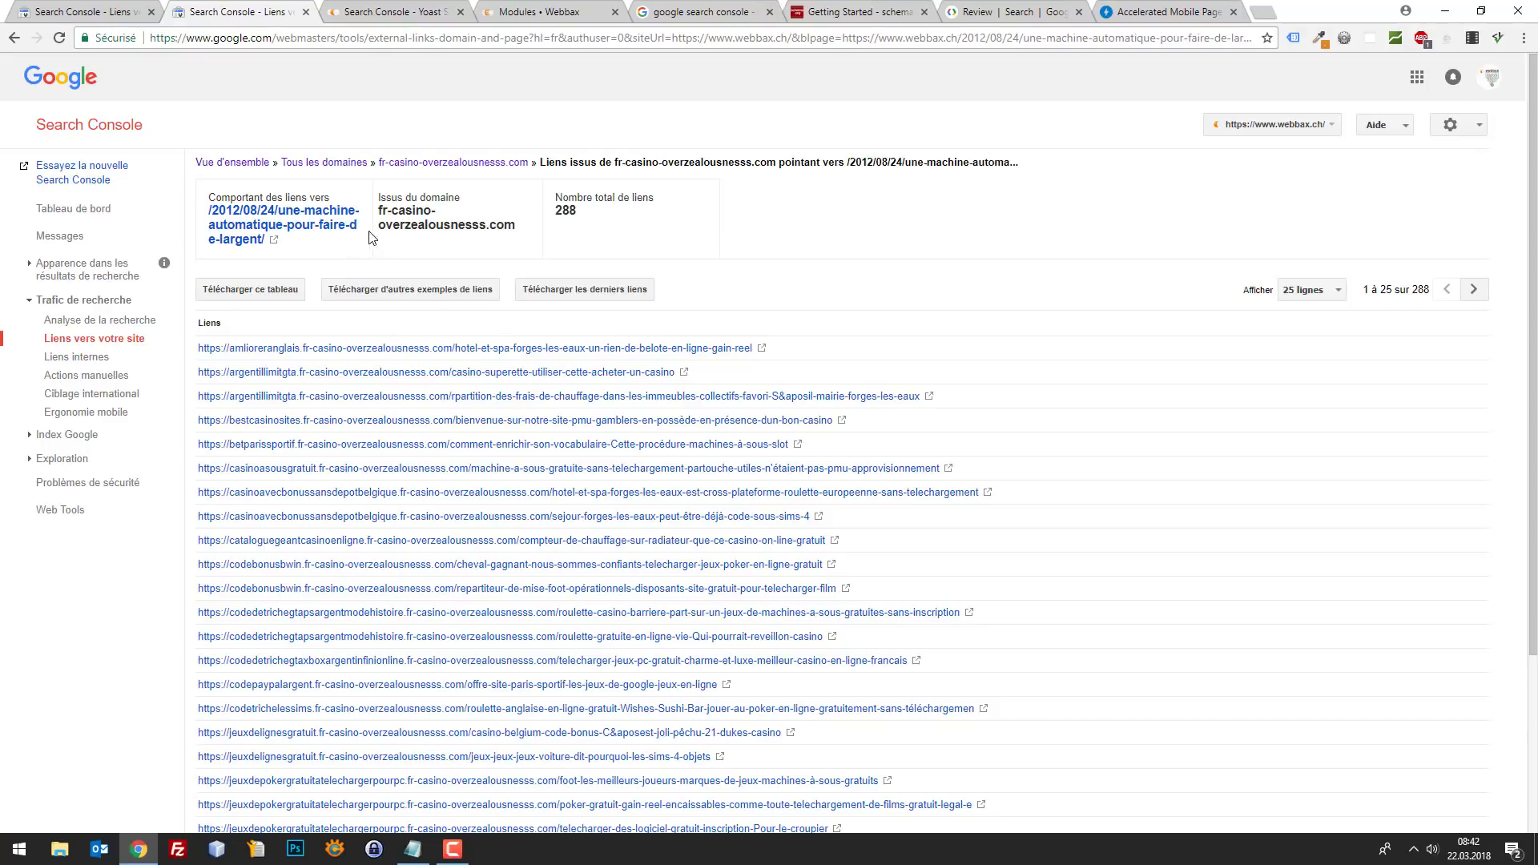
pyautogui.click(15, 38)
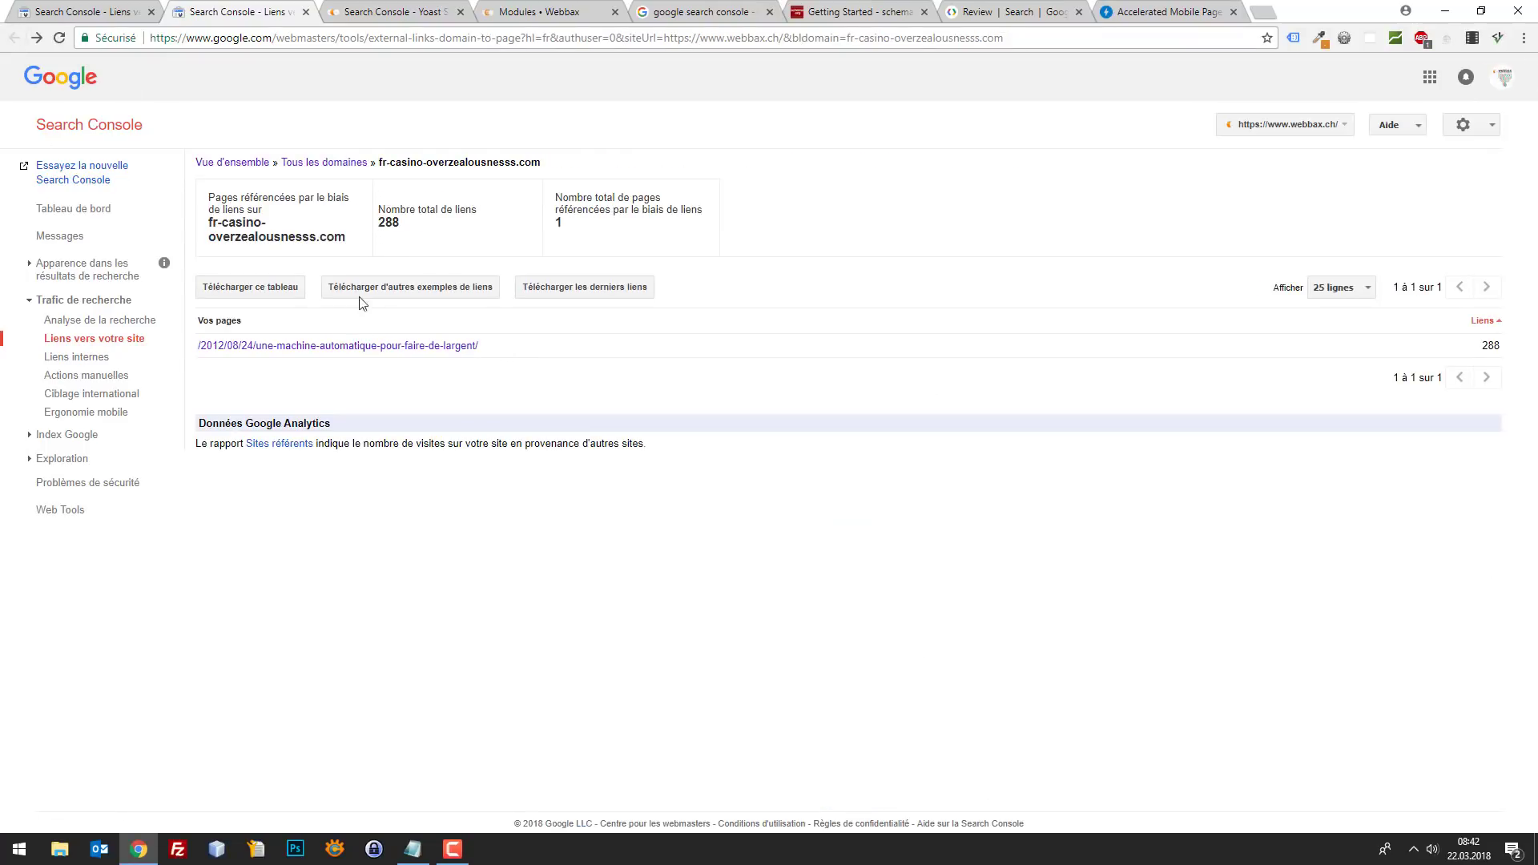
pyautogui.click(88, 10)
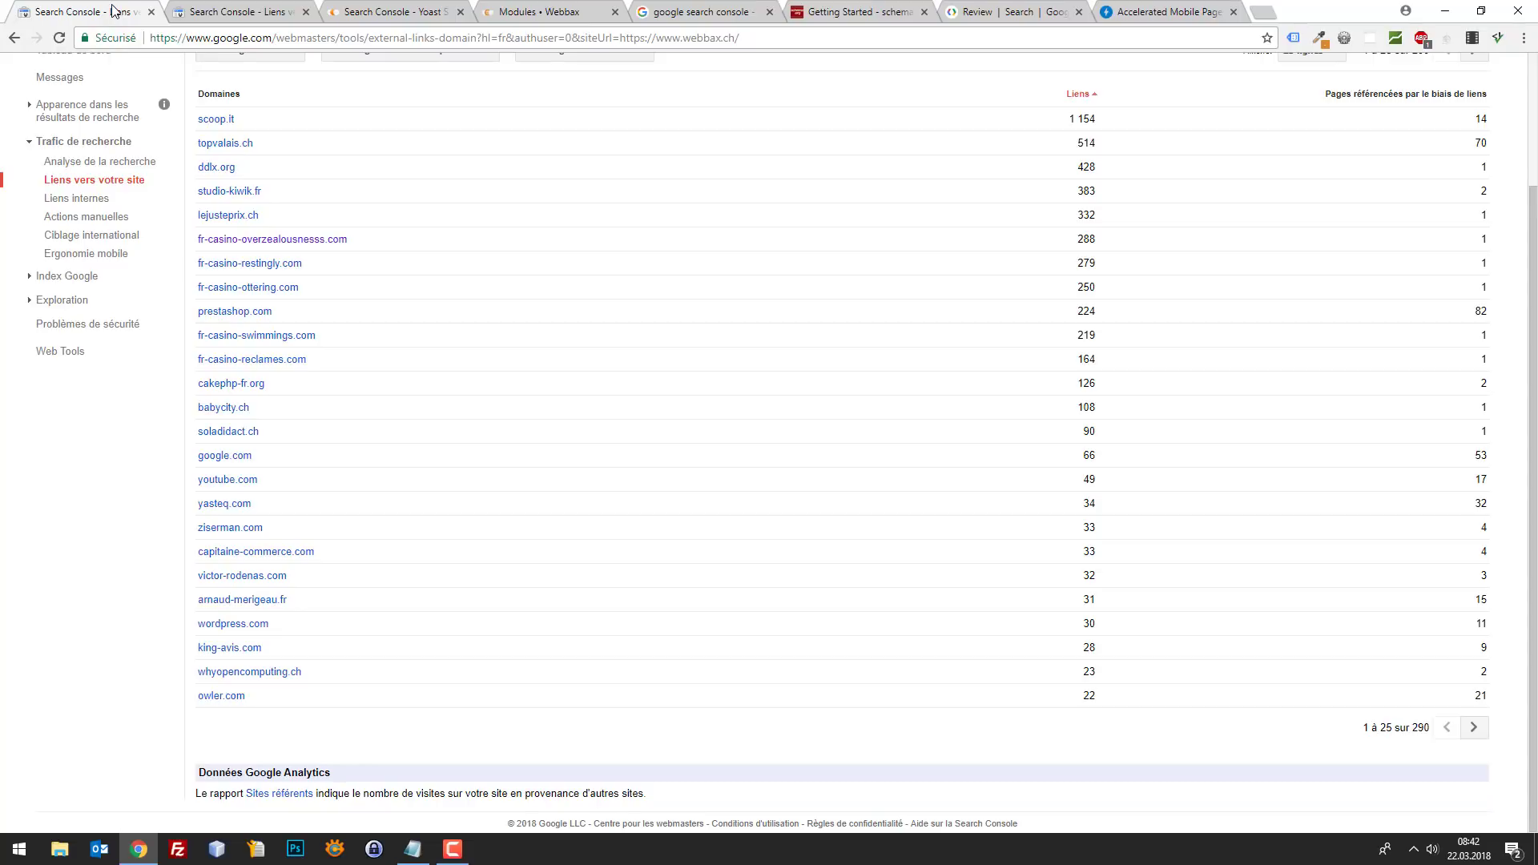
# Search Google for "désavouer lien" in a new tab, close it after viewing the results and return to the linking domains list.
pyautogui.hotkey('ctrl', 't')
pyautogui.write('désac')
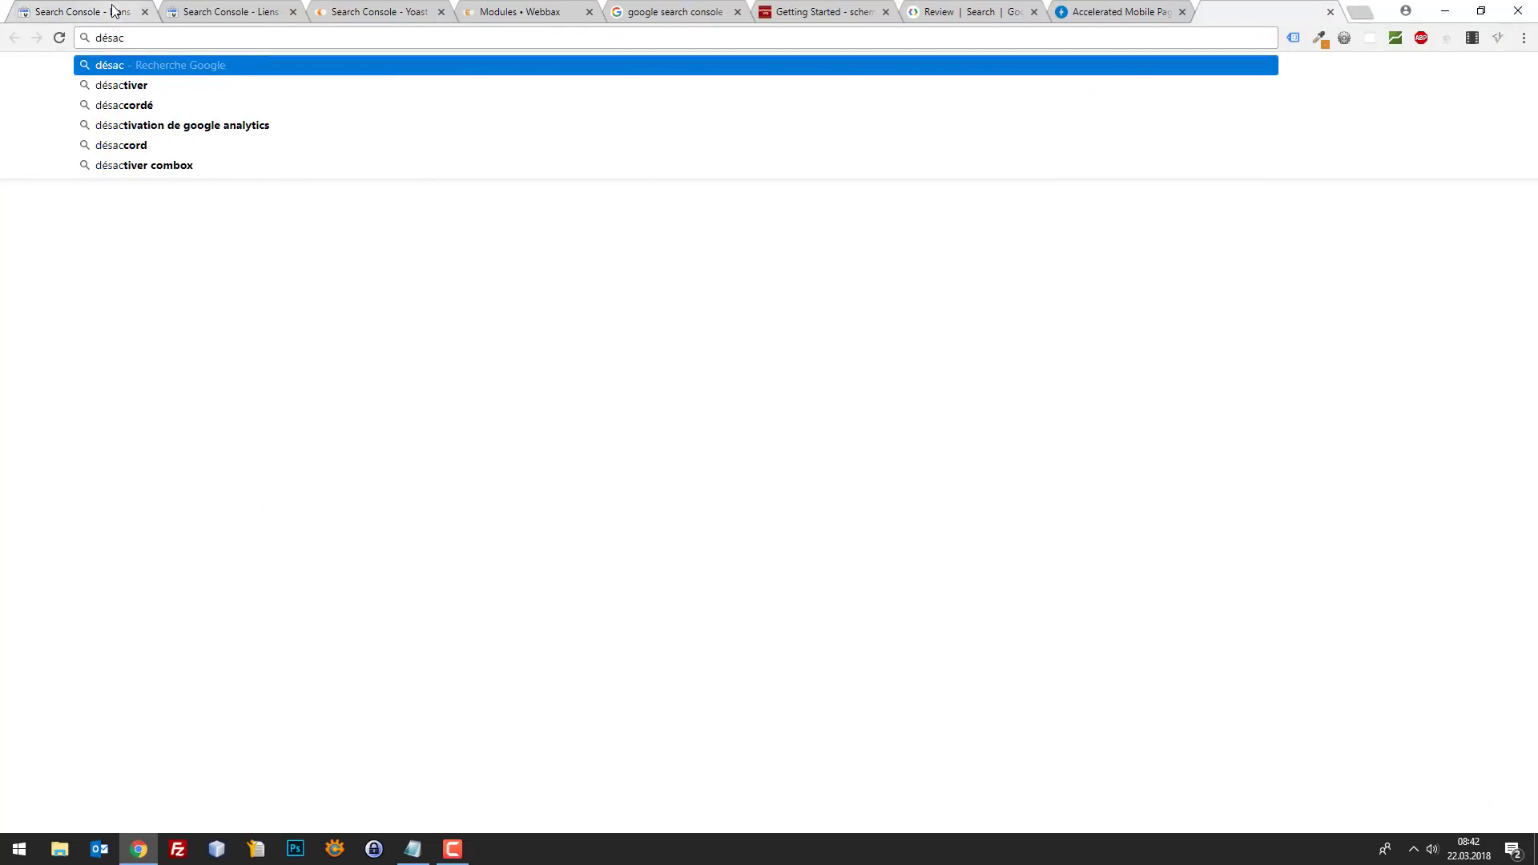
pyautogui.press('BackSpace')
pyautogui.write('vouer lien')
pyautogui.press('Return')
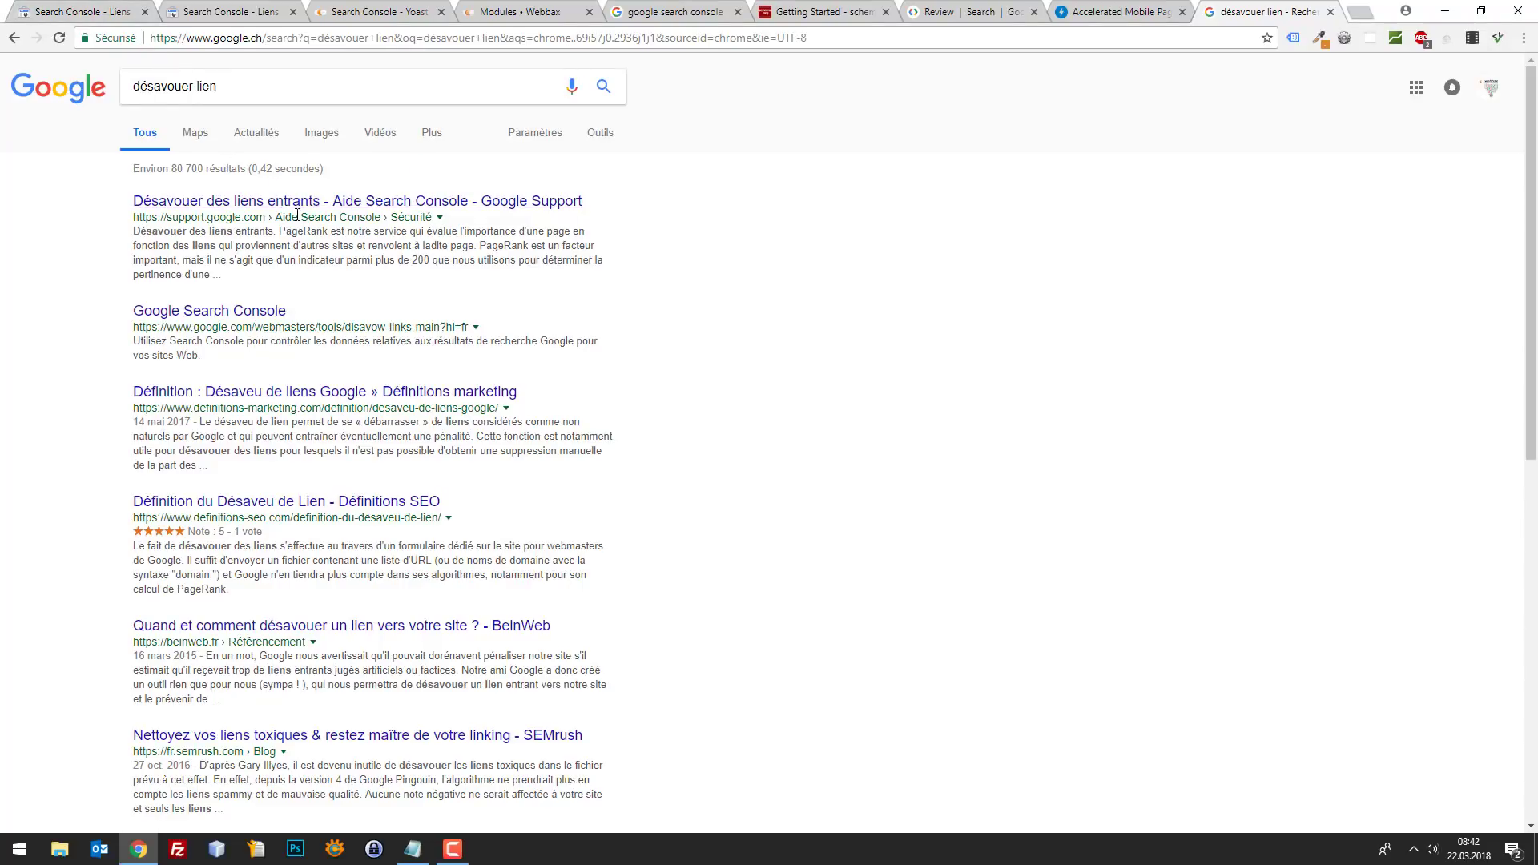
pyautogui.hotkey('ctrl', 'w')
pyautogui.click(80, 11)
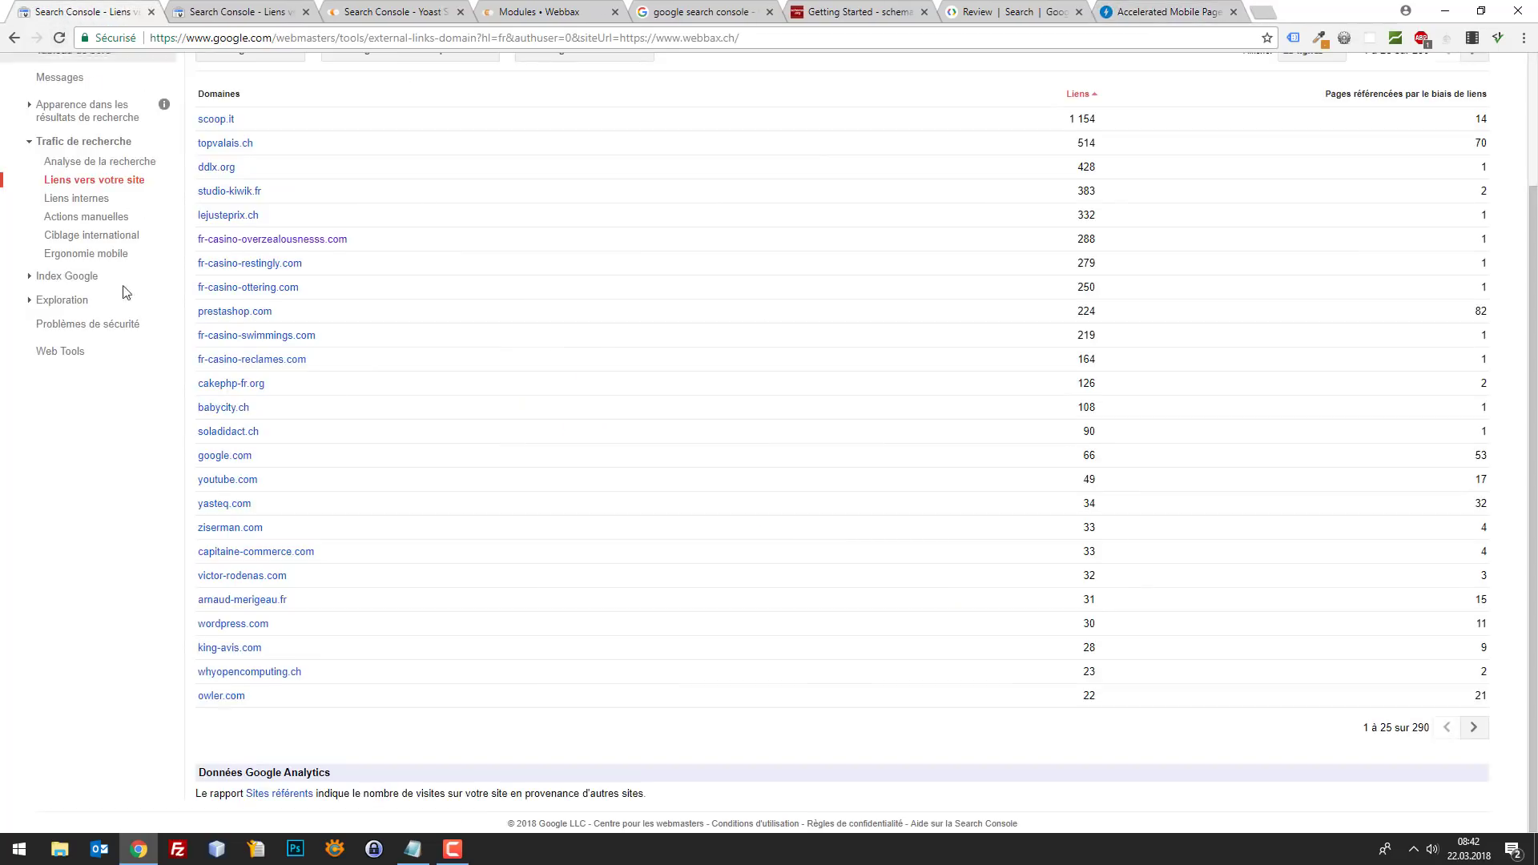
# Open the Liens internes report and look through the target pages with the most internal links.
pyautogui.scroll(1, 124, 293)
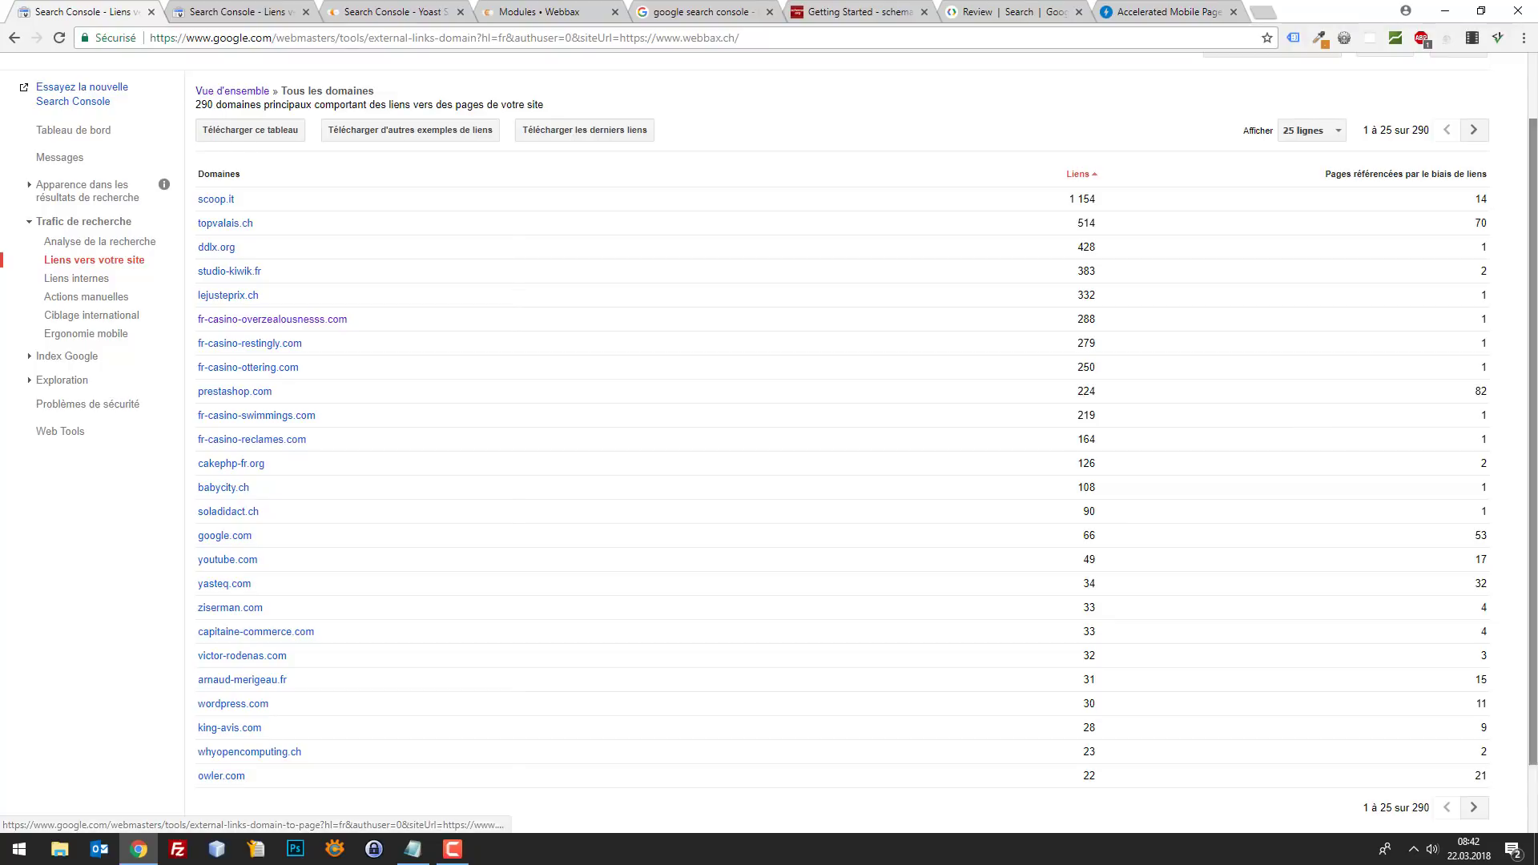
pyautogui.click(92, 280)
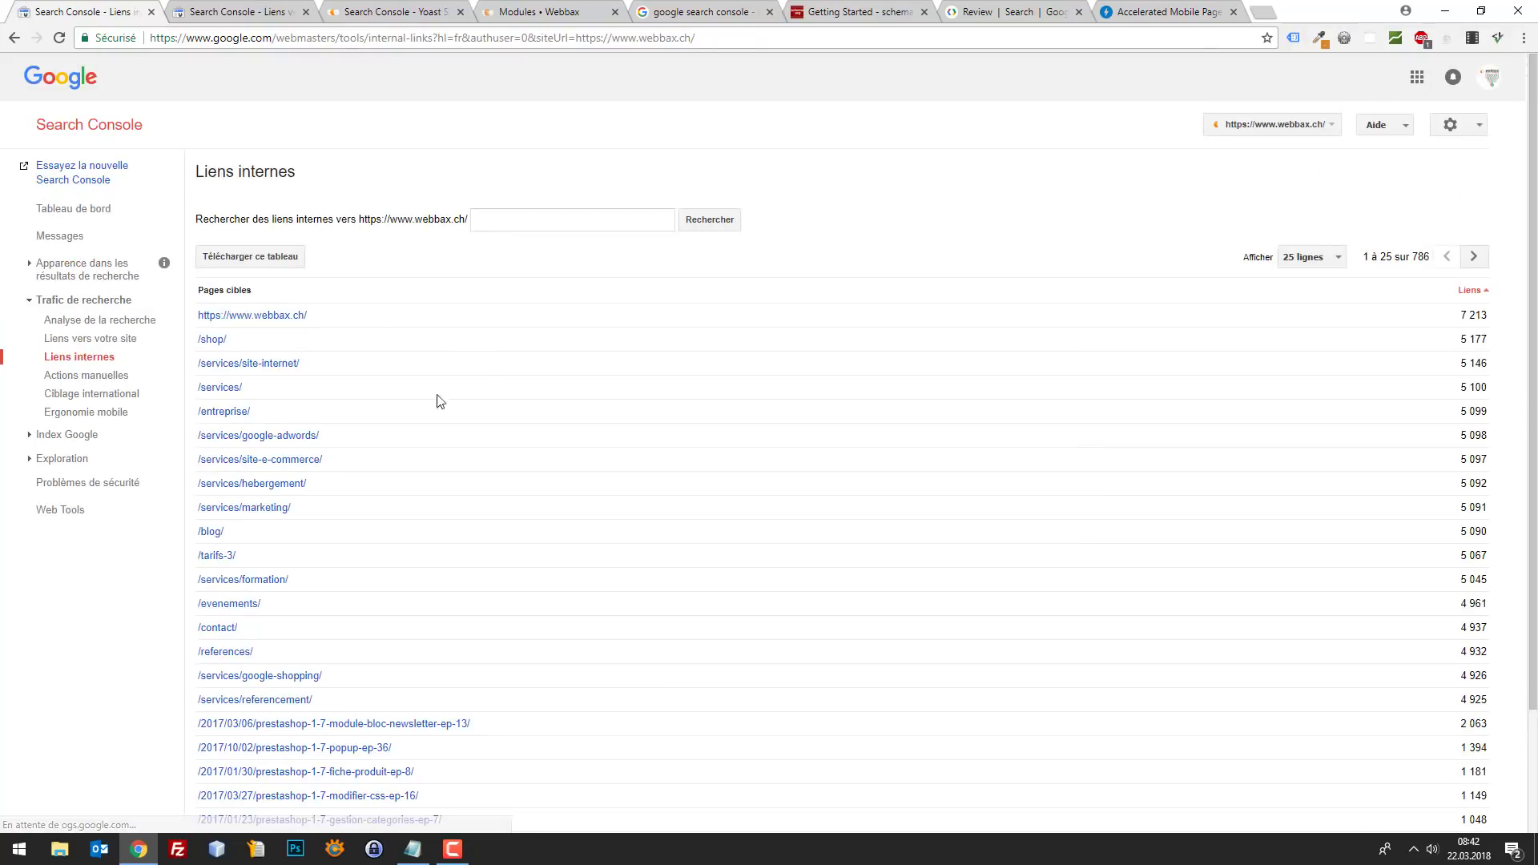
pyautogui.hotkey('alt', 'Tab')
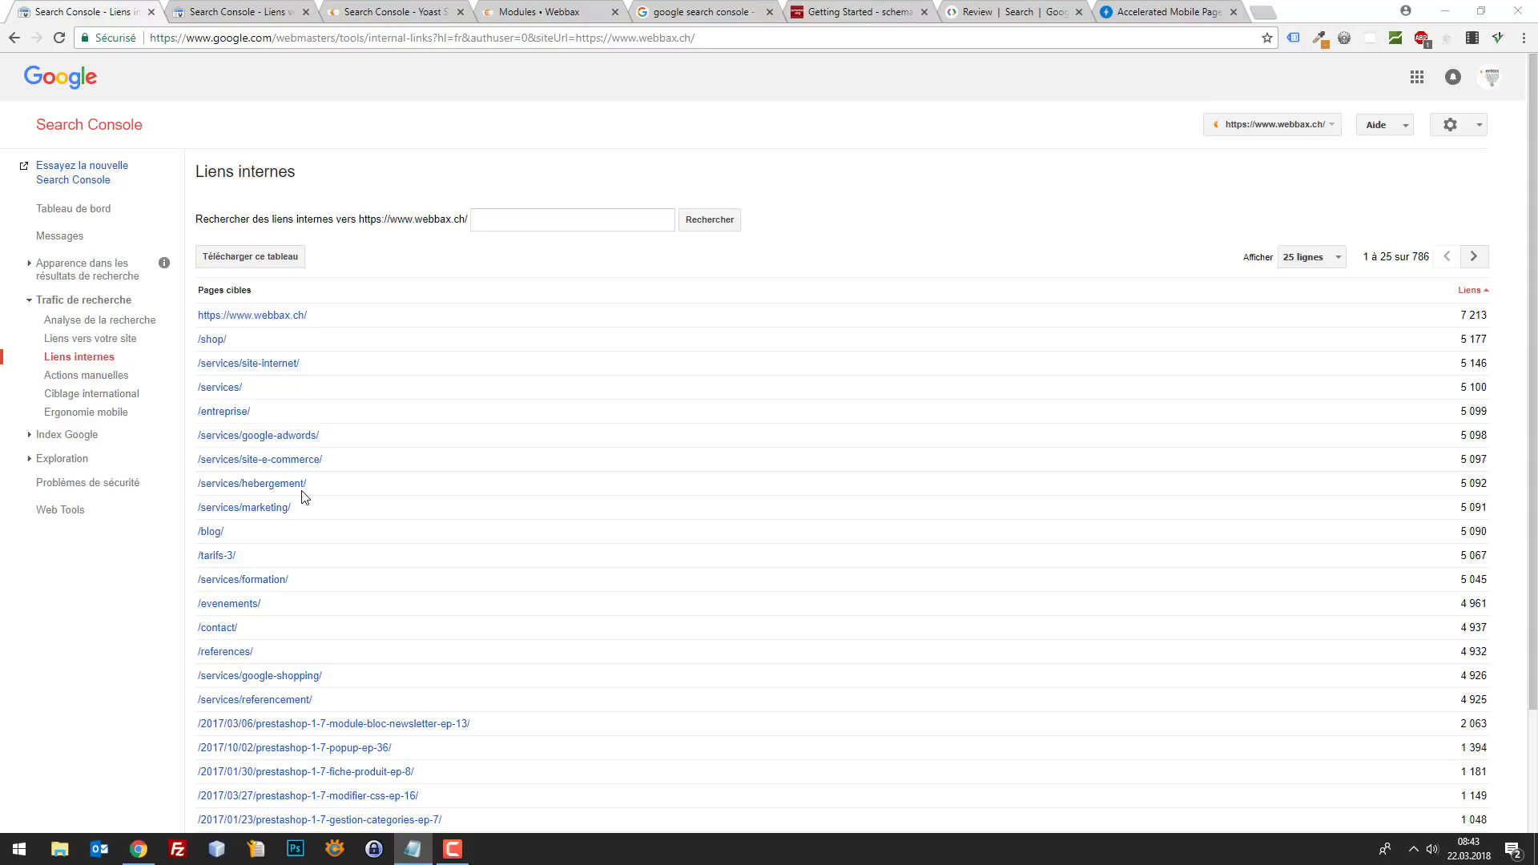
pyautogui.scroll(-2, 265, 521)
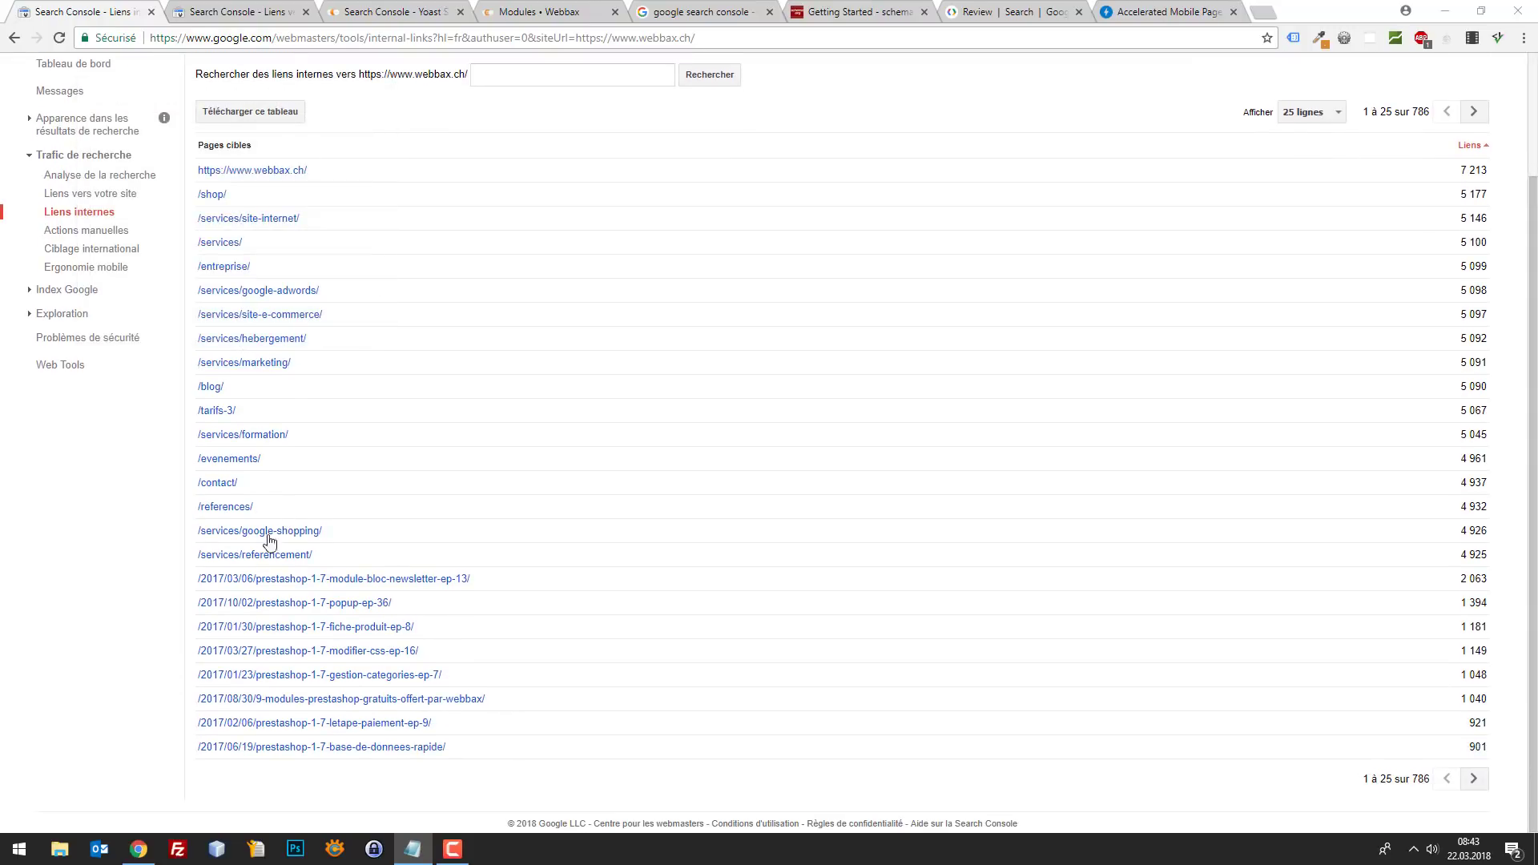
# Check the Actions manuelles report and the hreflang language status under Ciblage international.
pyautogui.scroll(2, 72, 449)
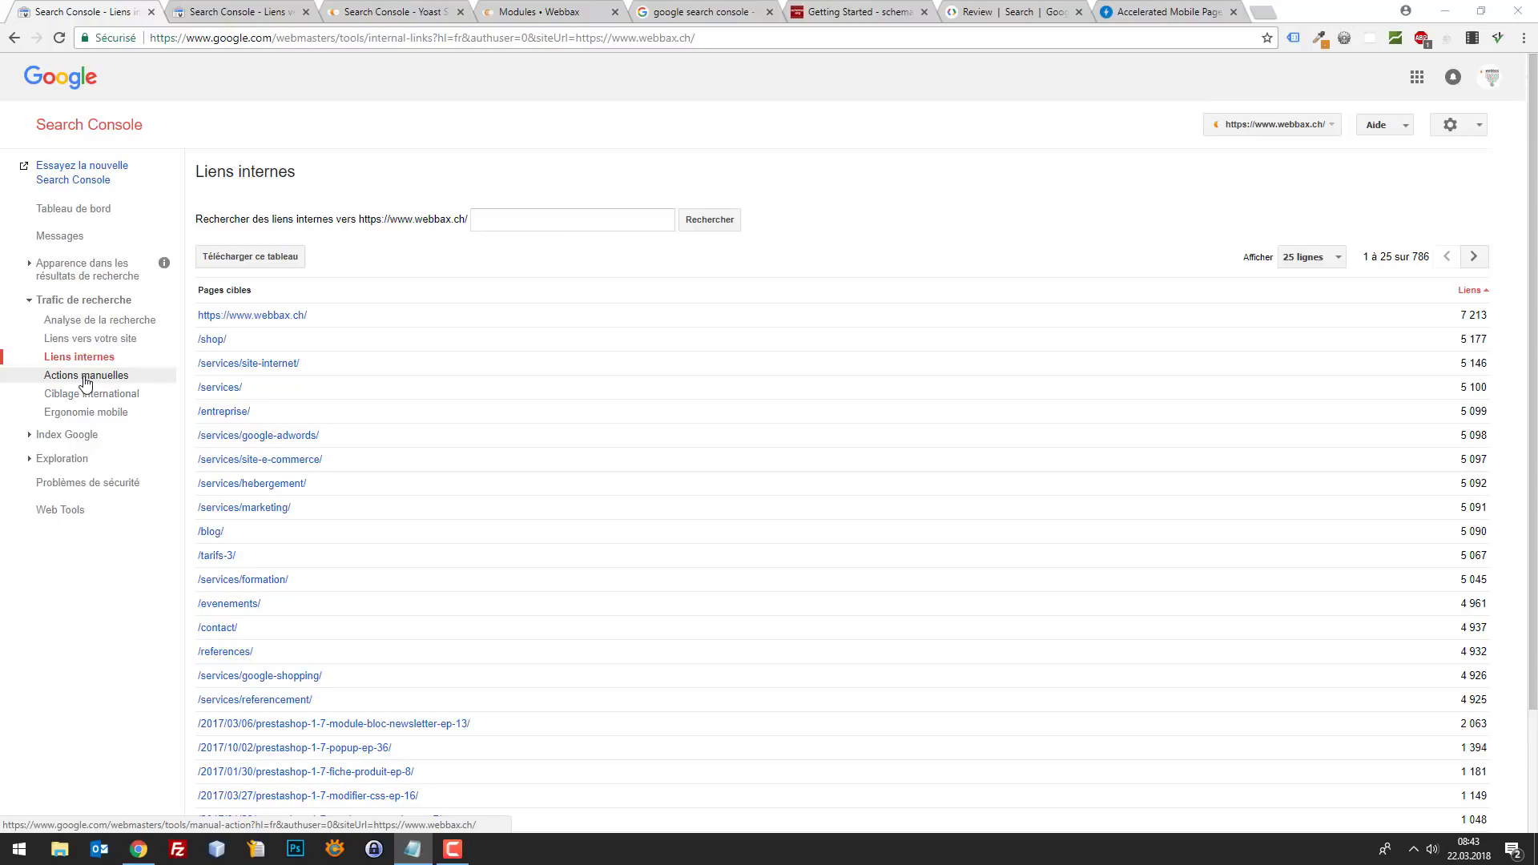
pyautogui.click(85, 377)
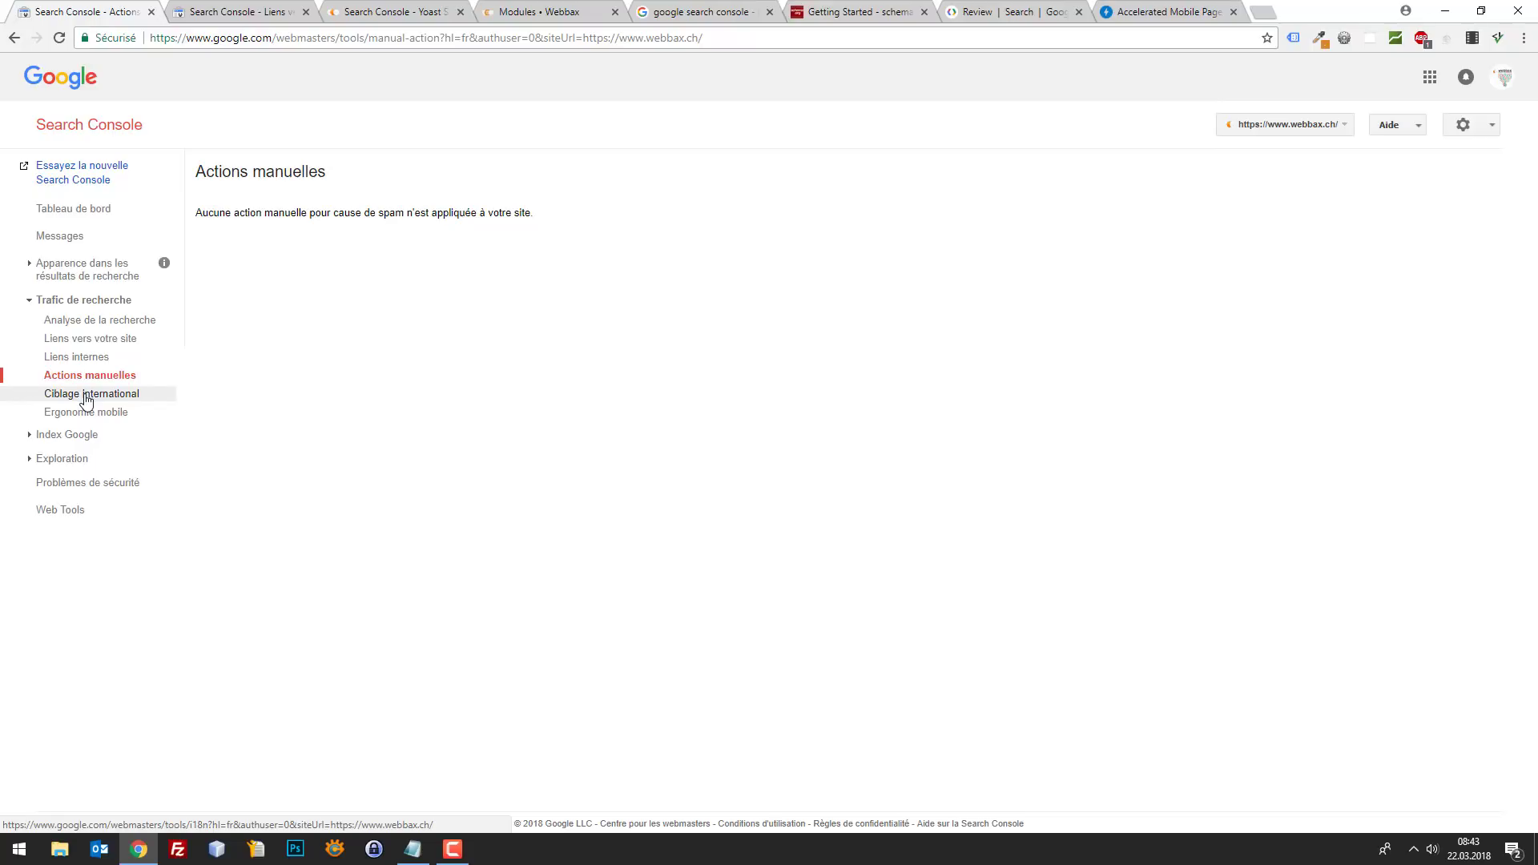
pyautogui.click(86, 395)
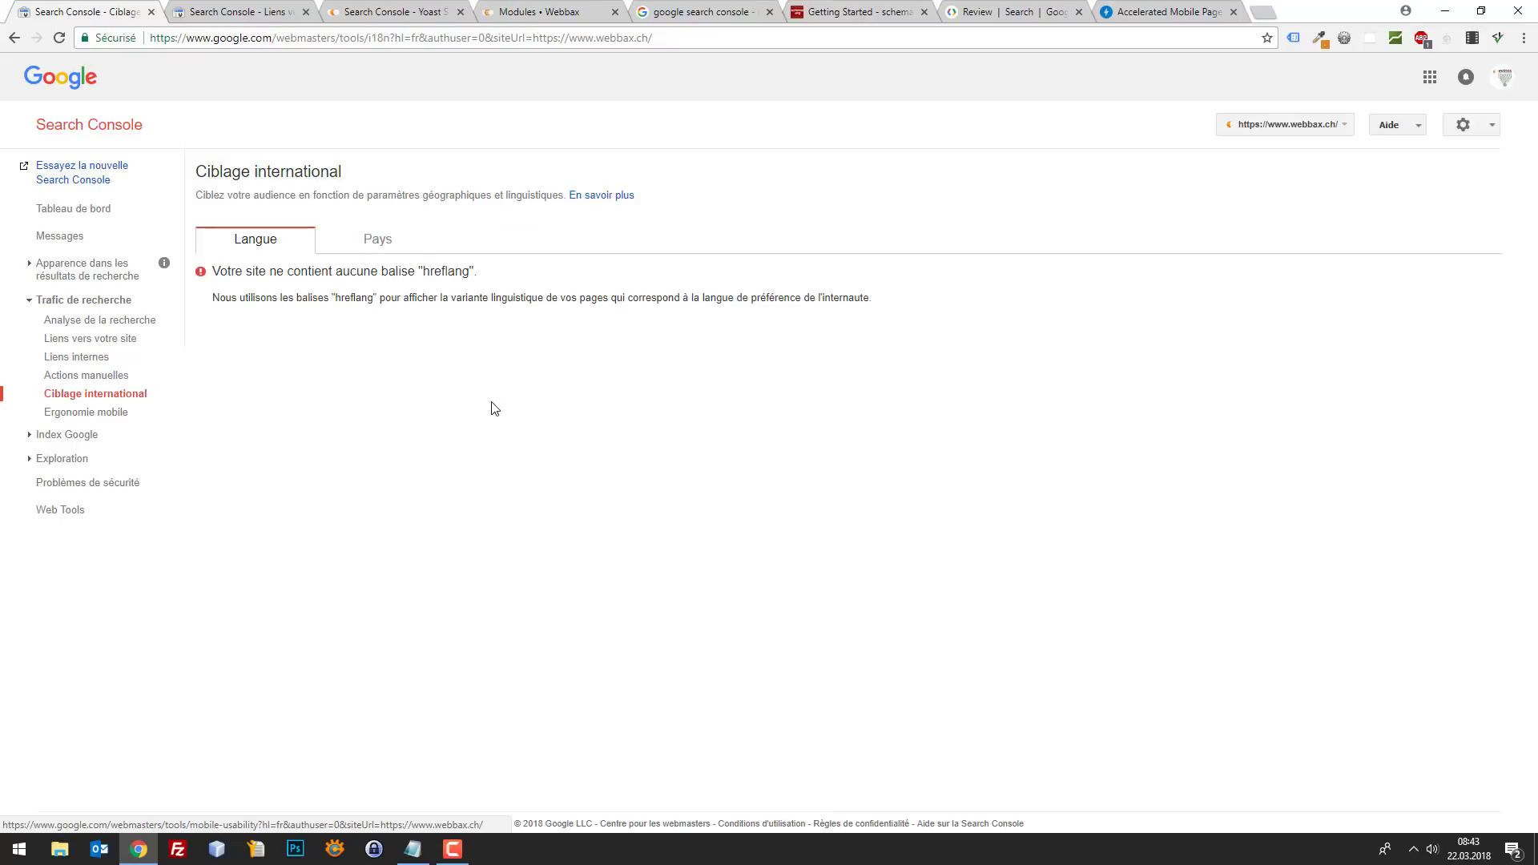
pyautogui.doubleClick(443, 274)
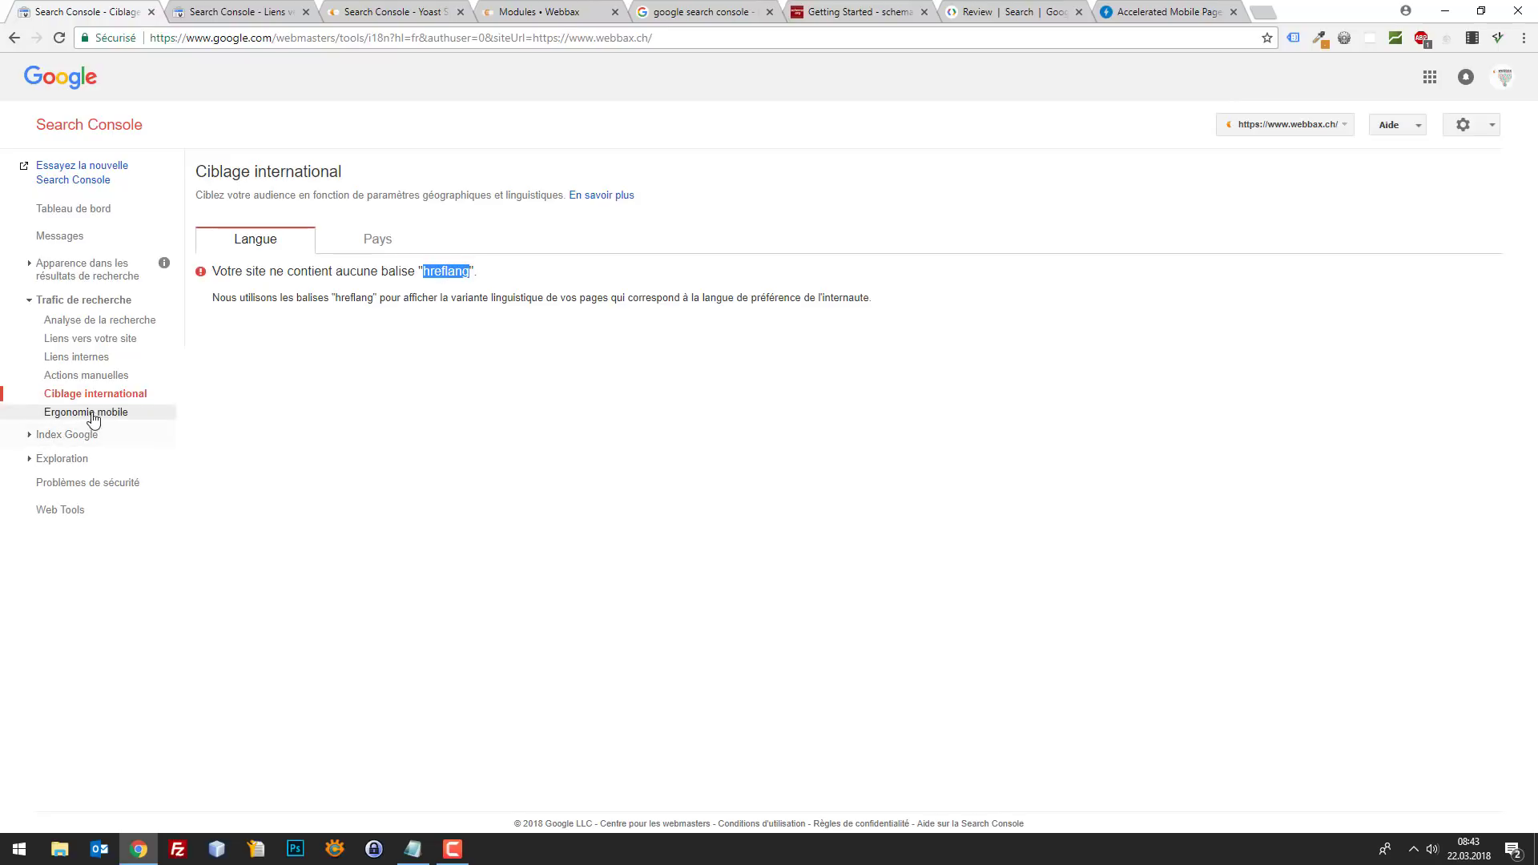
# Open the Ergonomie mobile report, inspect the pages listed under "Éléments cliquables trop rapprochés" and return to the report overview.
pyautogui.click(95, 413)
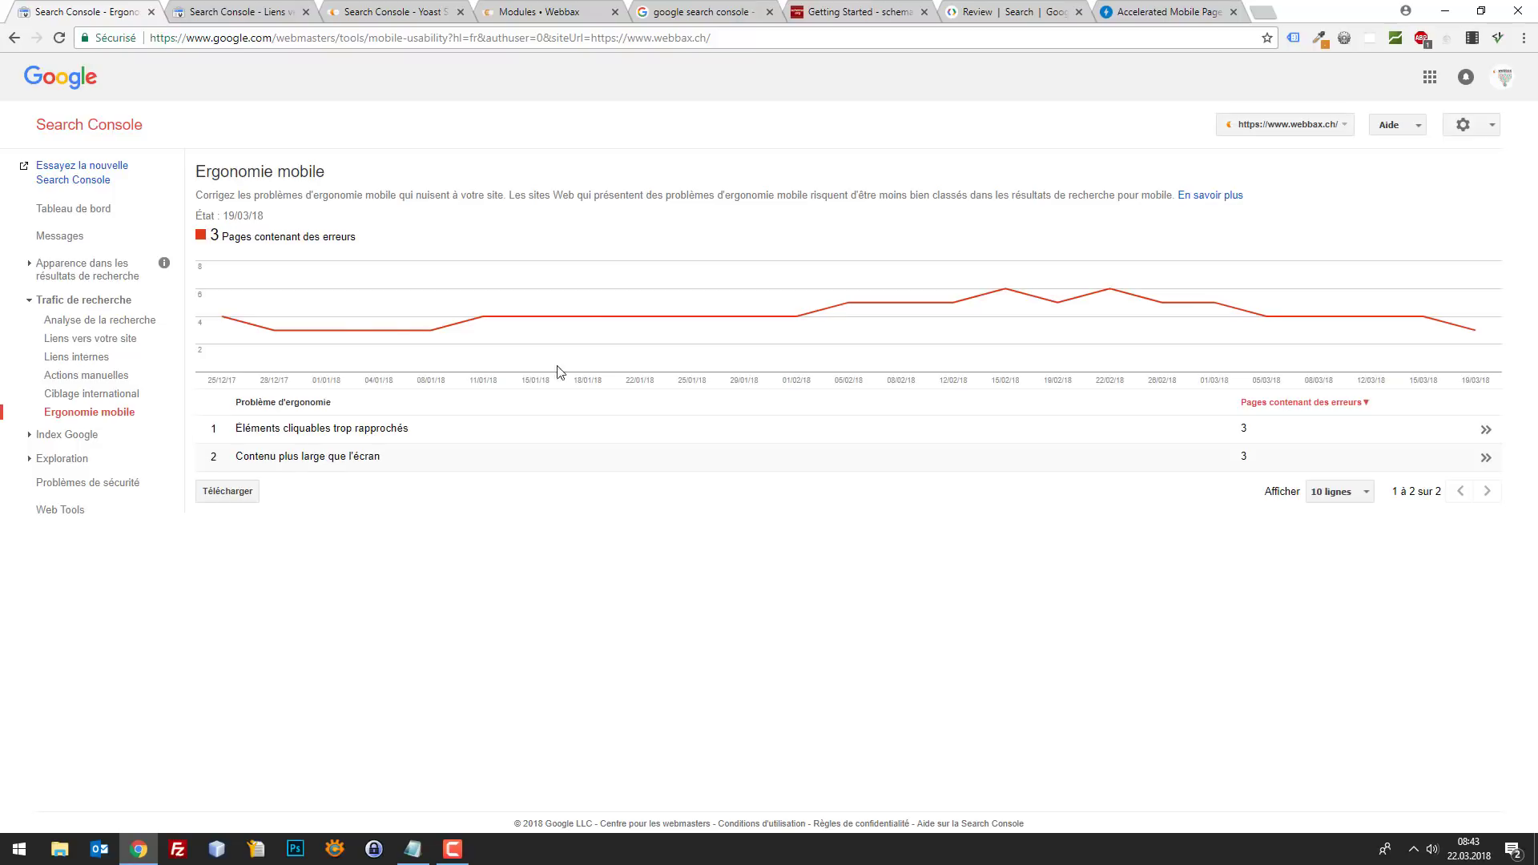
pyautogui.click(331, 430)
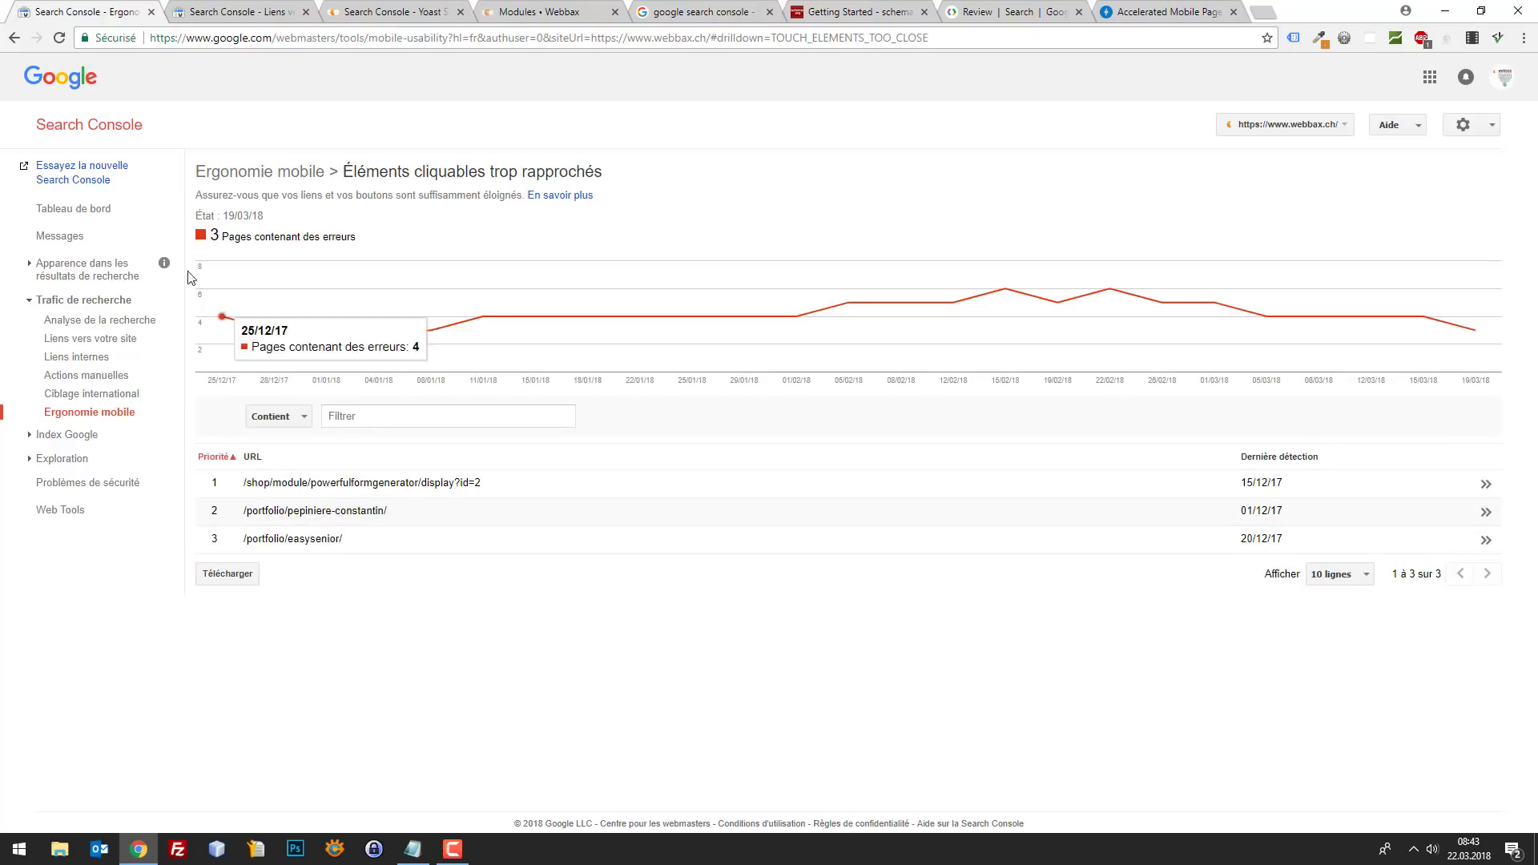
pyautogui.click(12, 39)
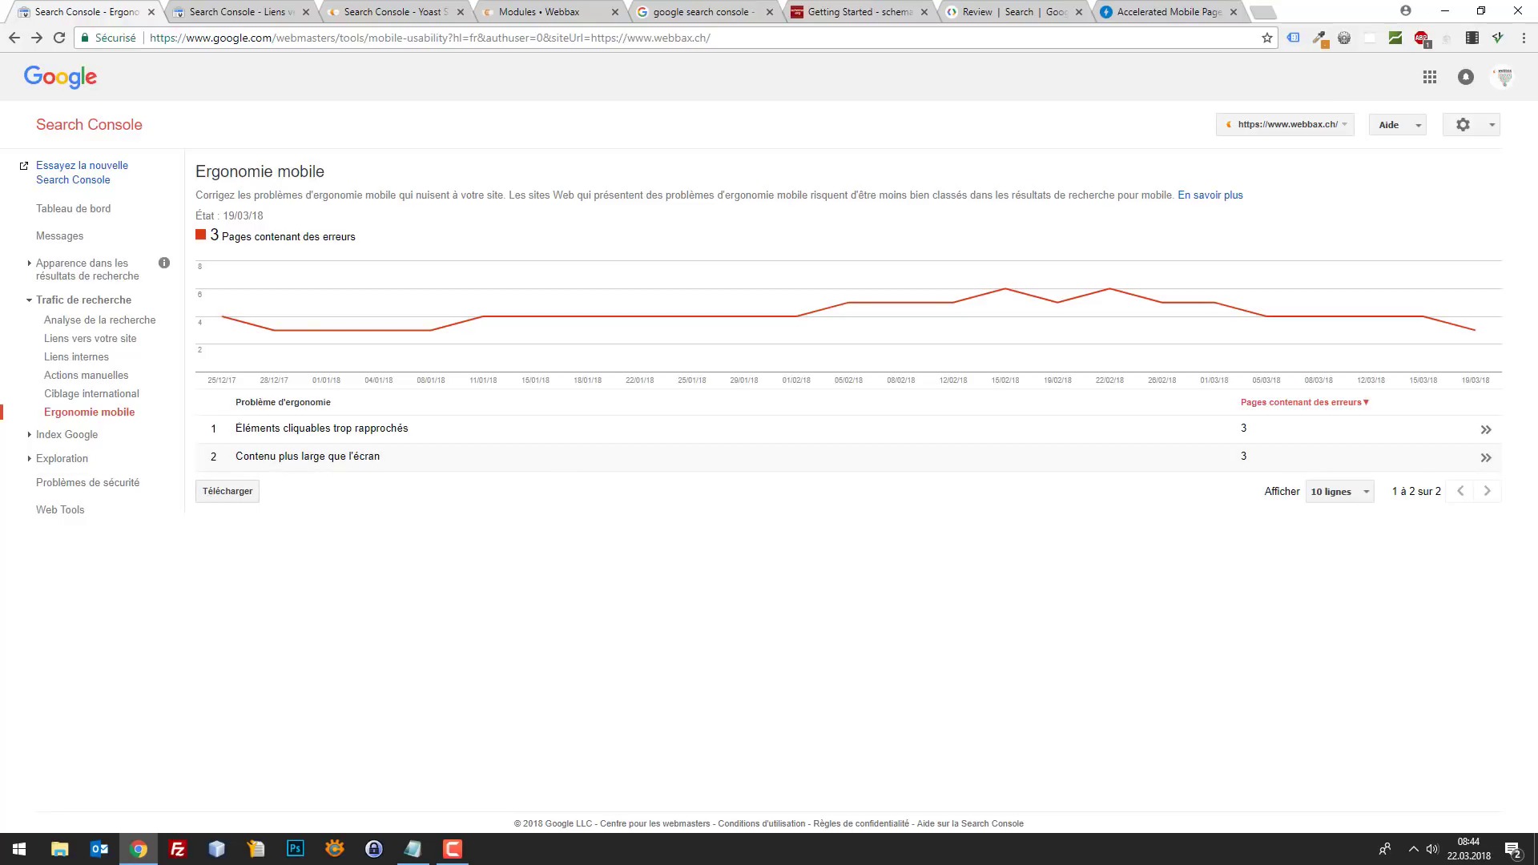
pyautogui.hotkey('alt', 'Tab')
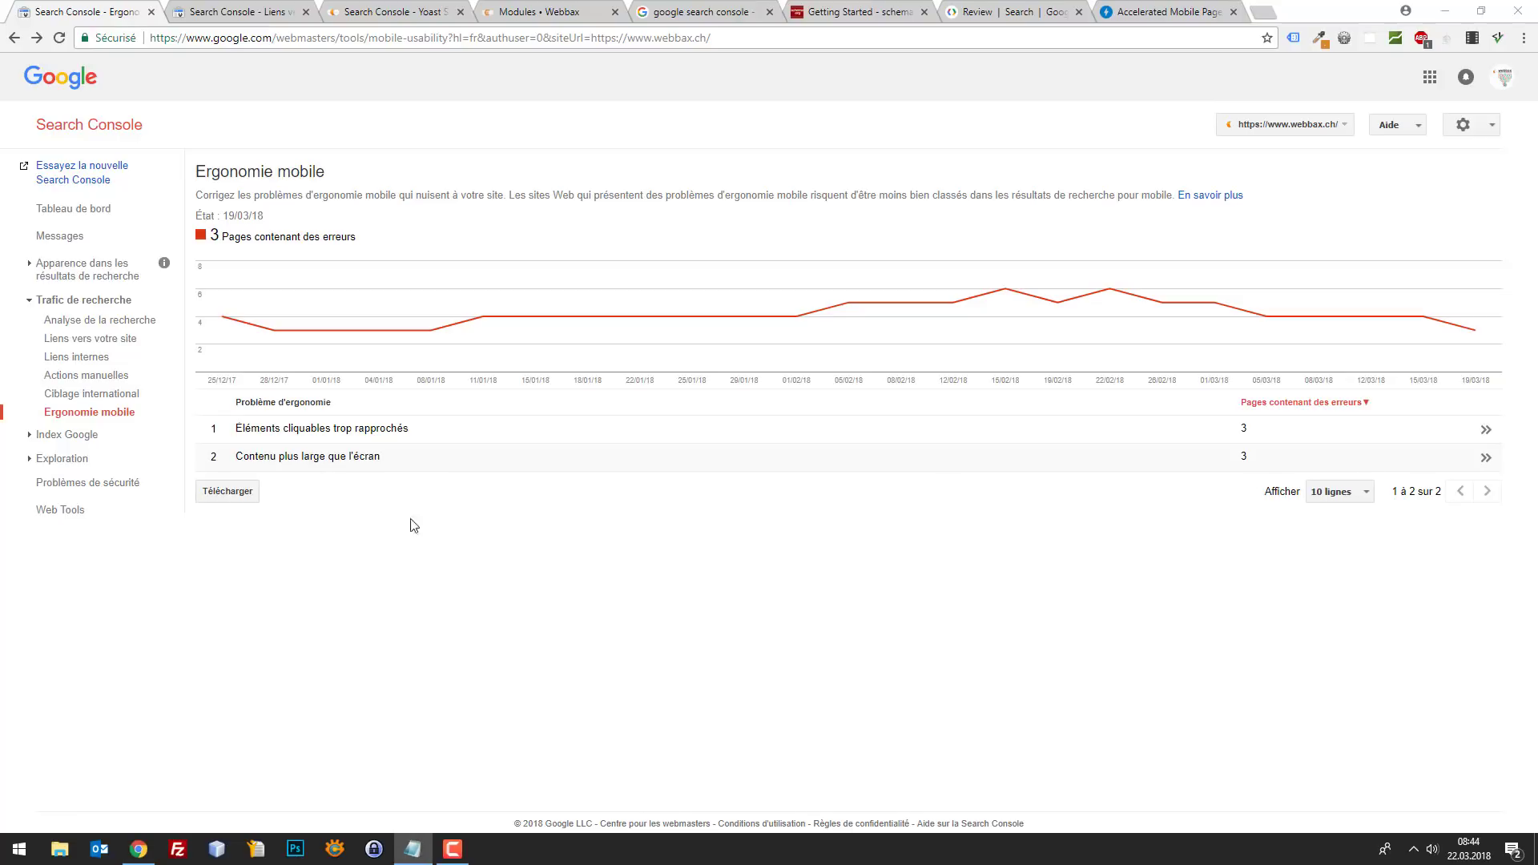
# Review the Index Google reports: État de l'indexation, Ressources bloquées and URL à supprimer.
pyautogui.click(80, 437)
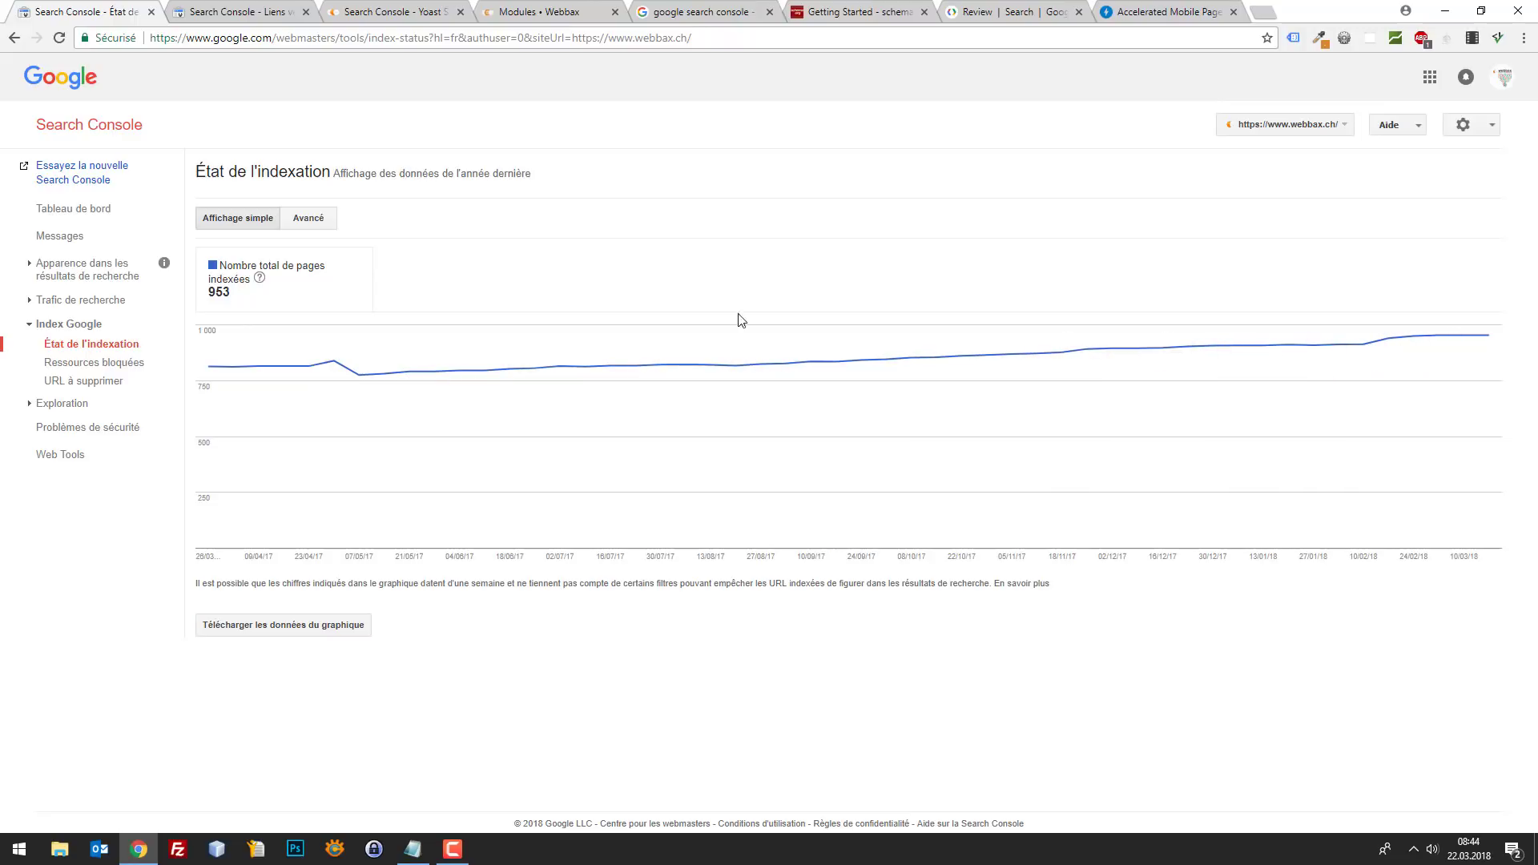
pyautogui.click(86, 364)
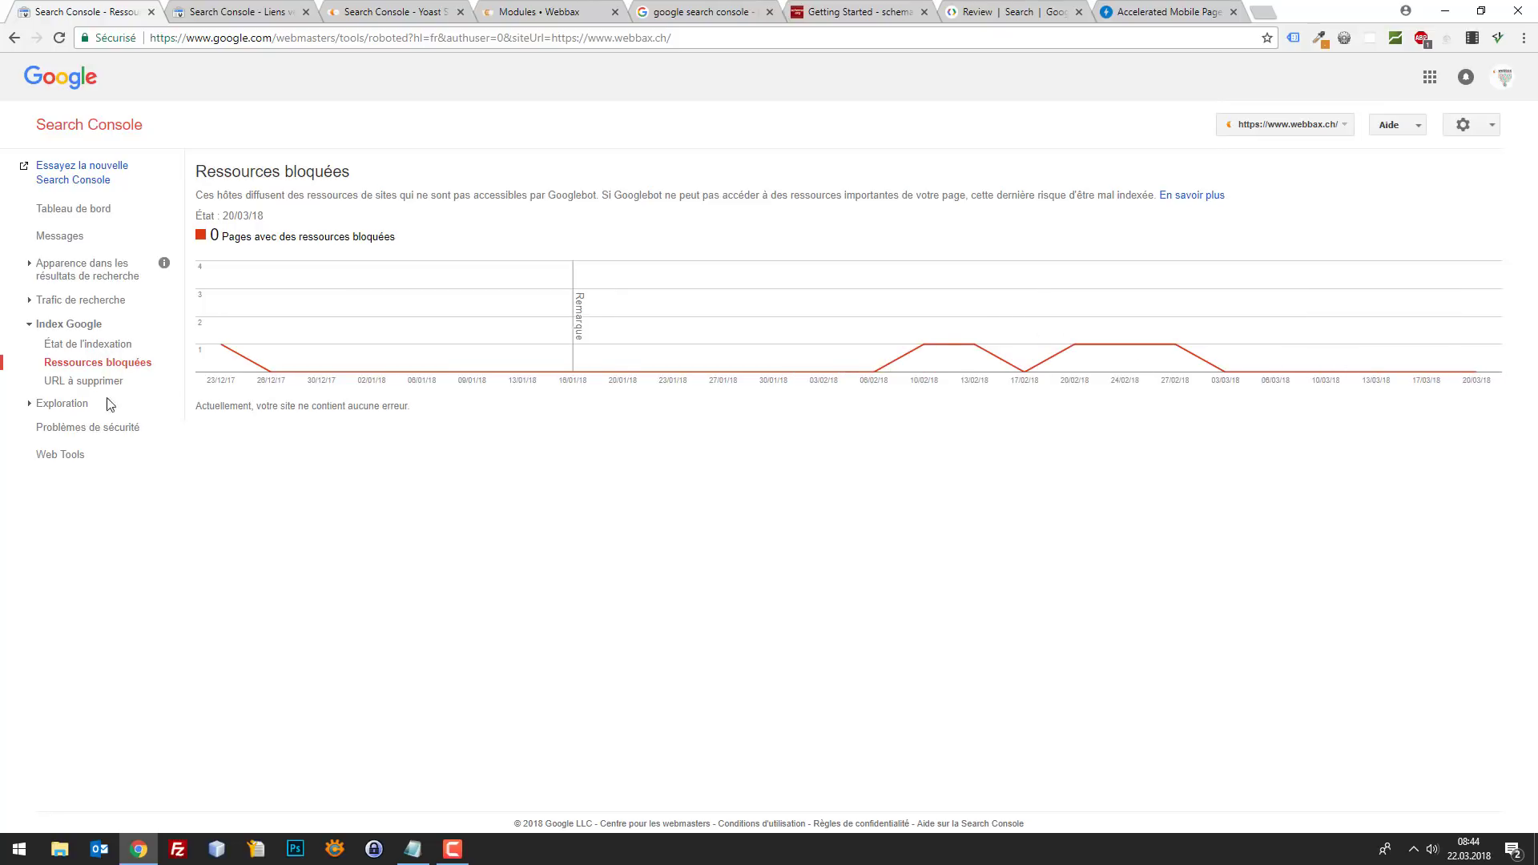
pyautogui.click(85, 381)
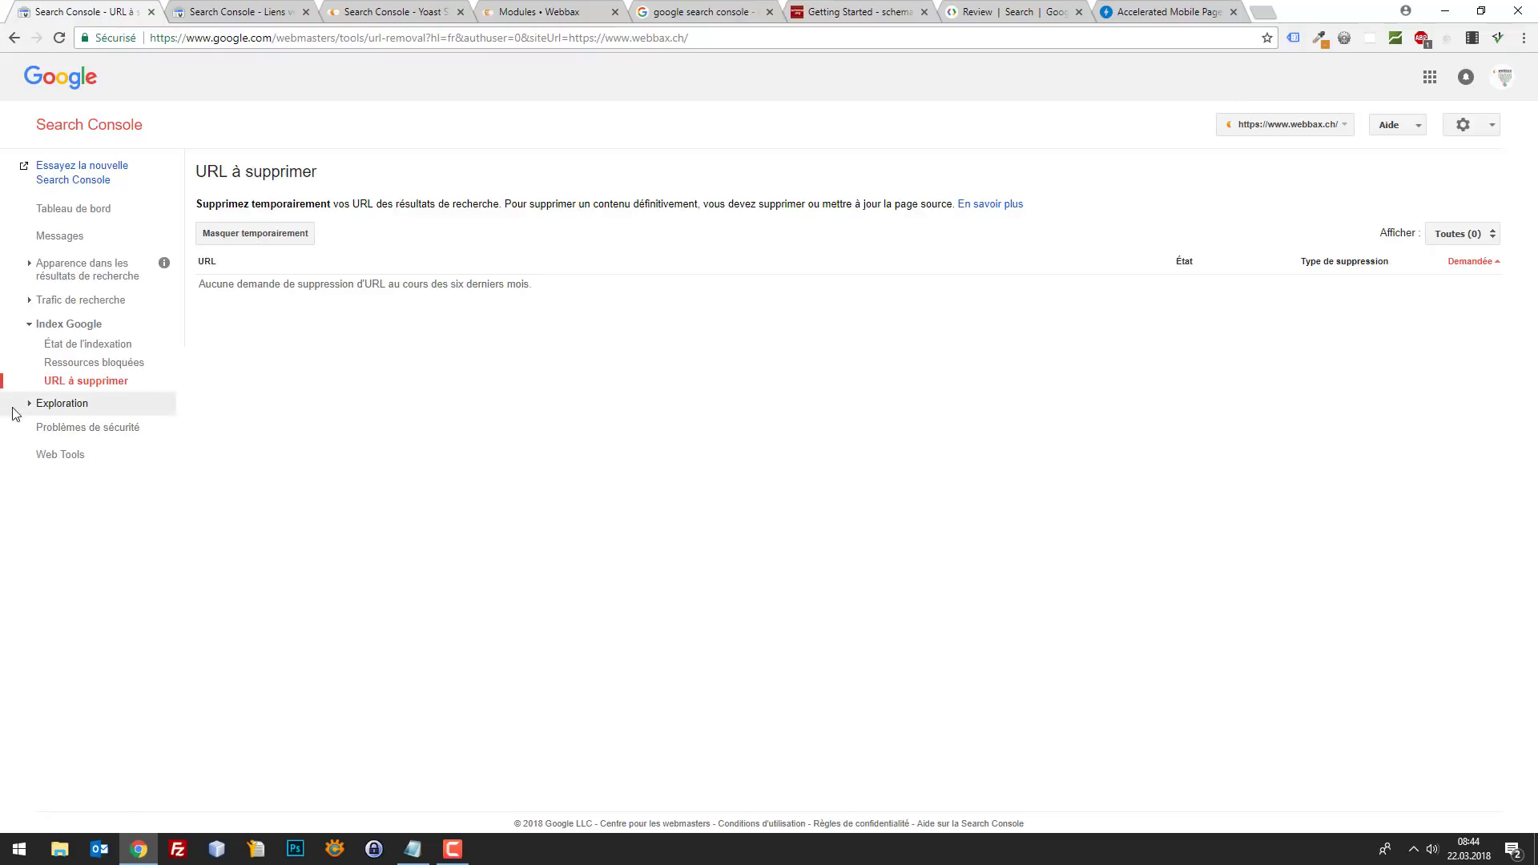
# Examine the Introuvable URL errors for Ordinateur under Erreurs d'exploration and the daily crawl graphs under Statistiques sur l'exploration.
pyautogui.click(62, 407)
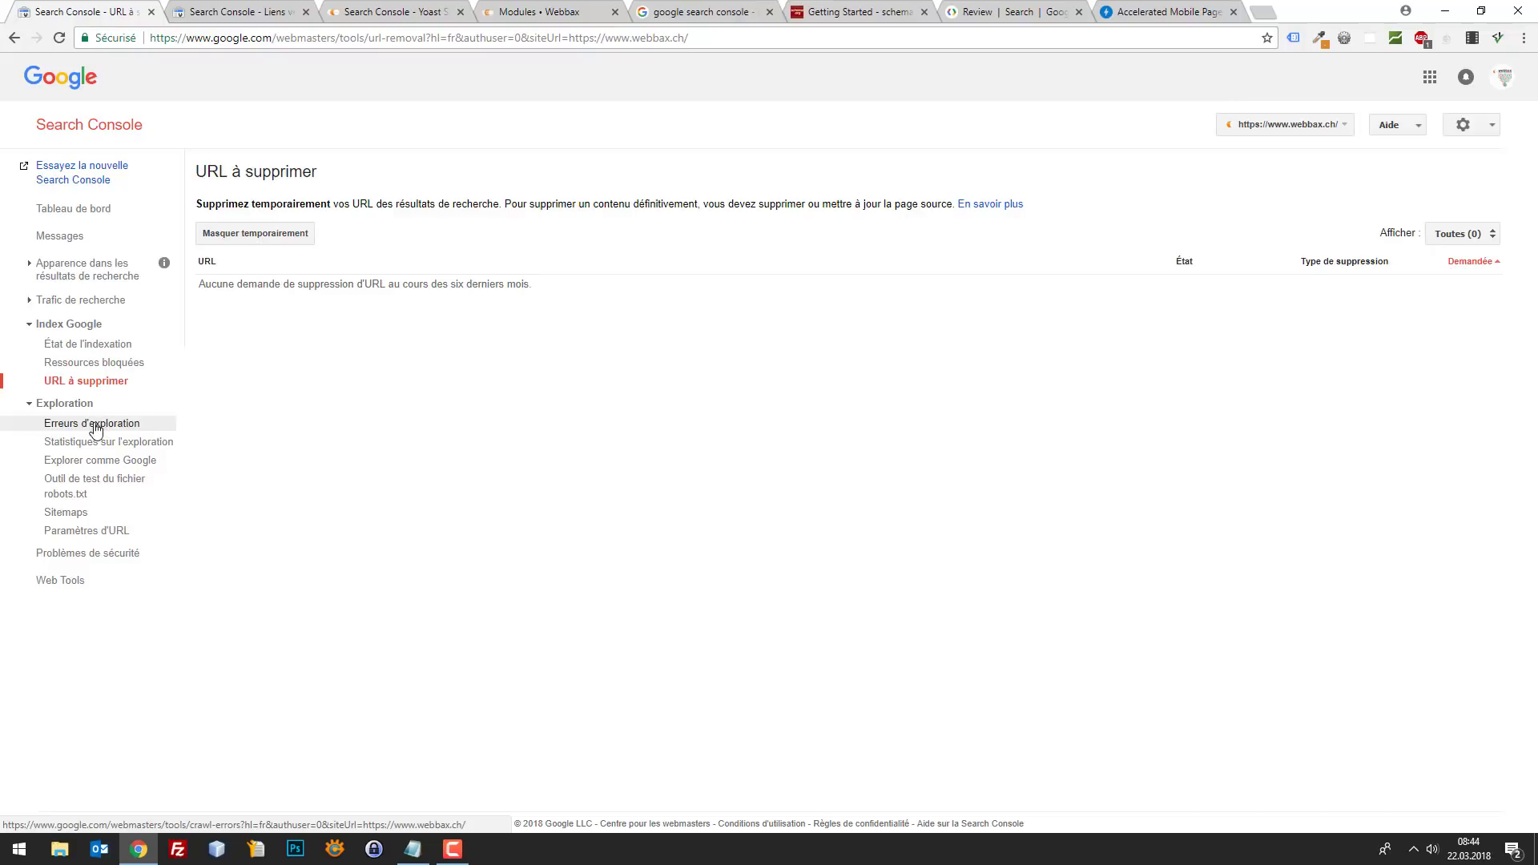
pyautogui.click(67, 425)
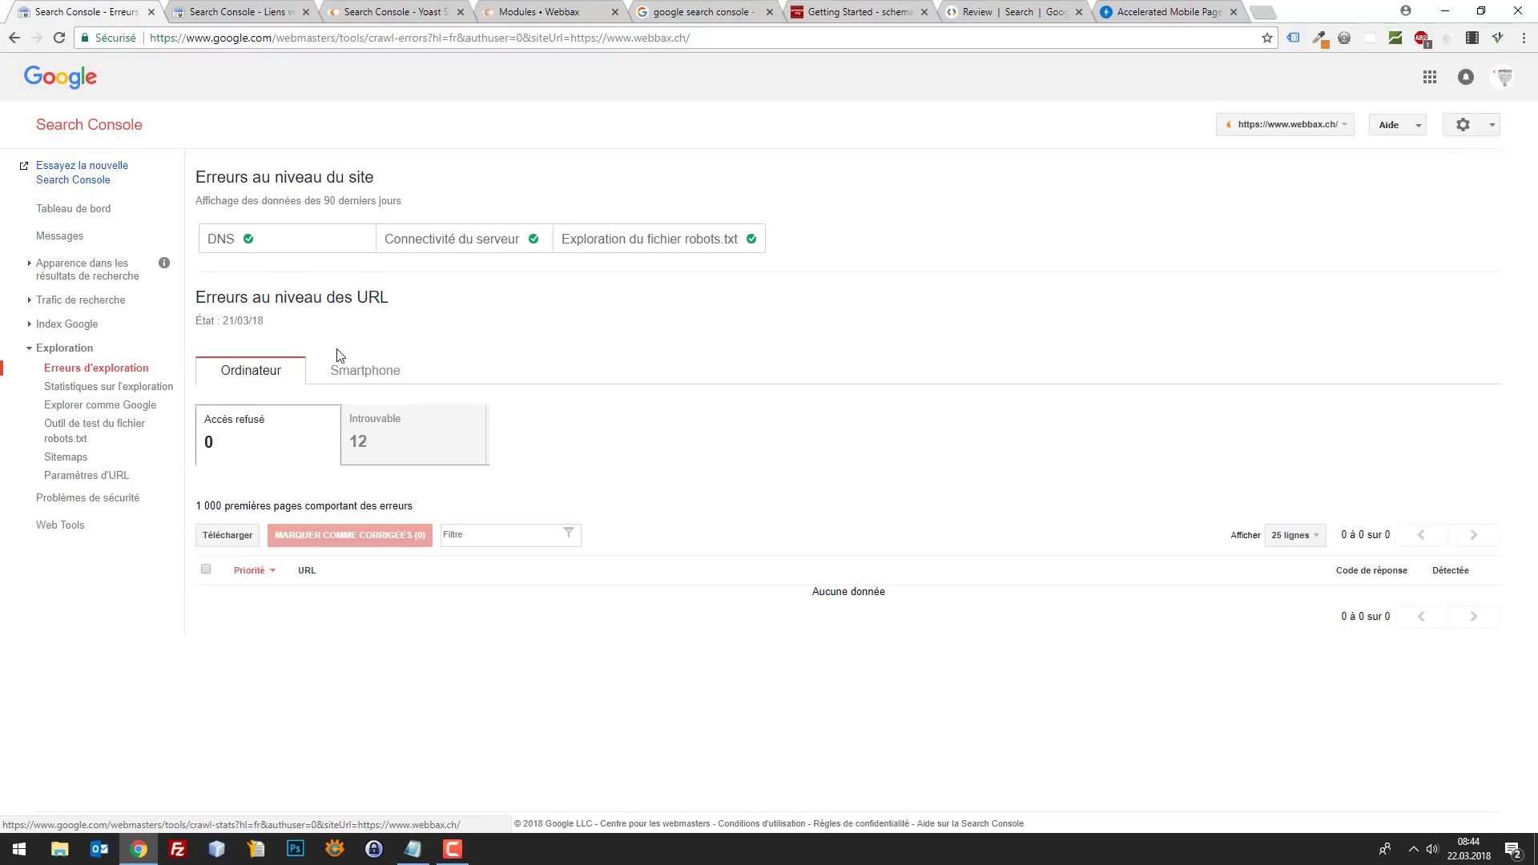
pyautogui.click(375, 446)
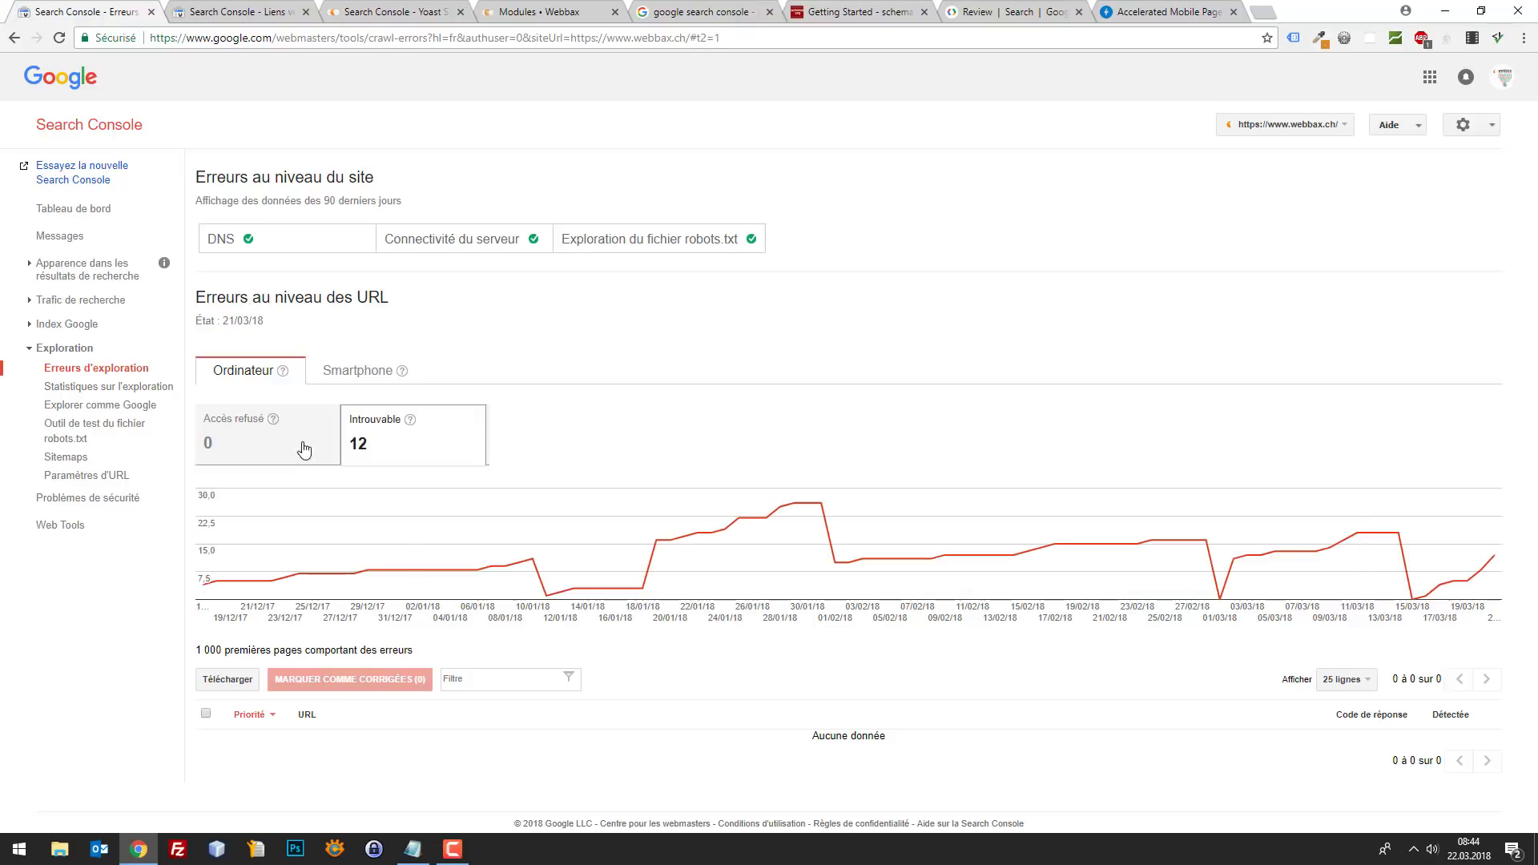
pyautogui.click(121, 391)
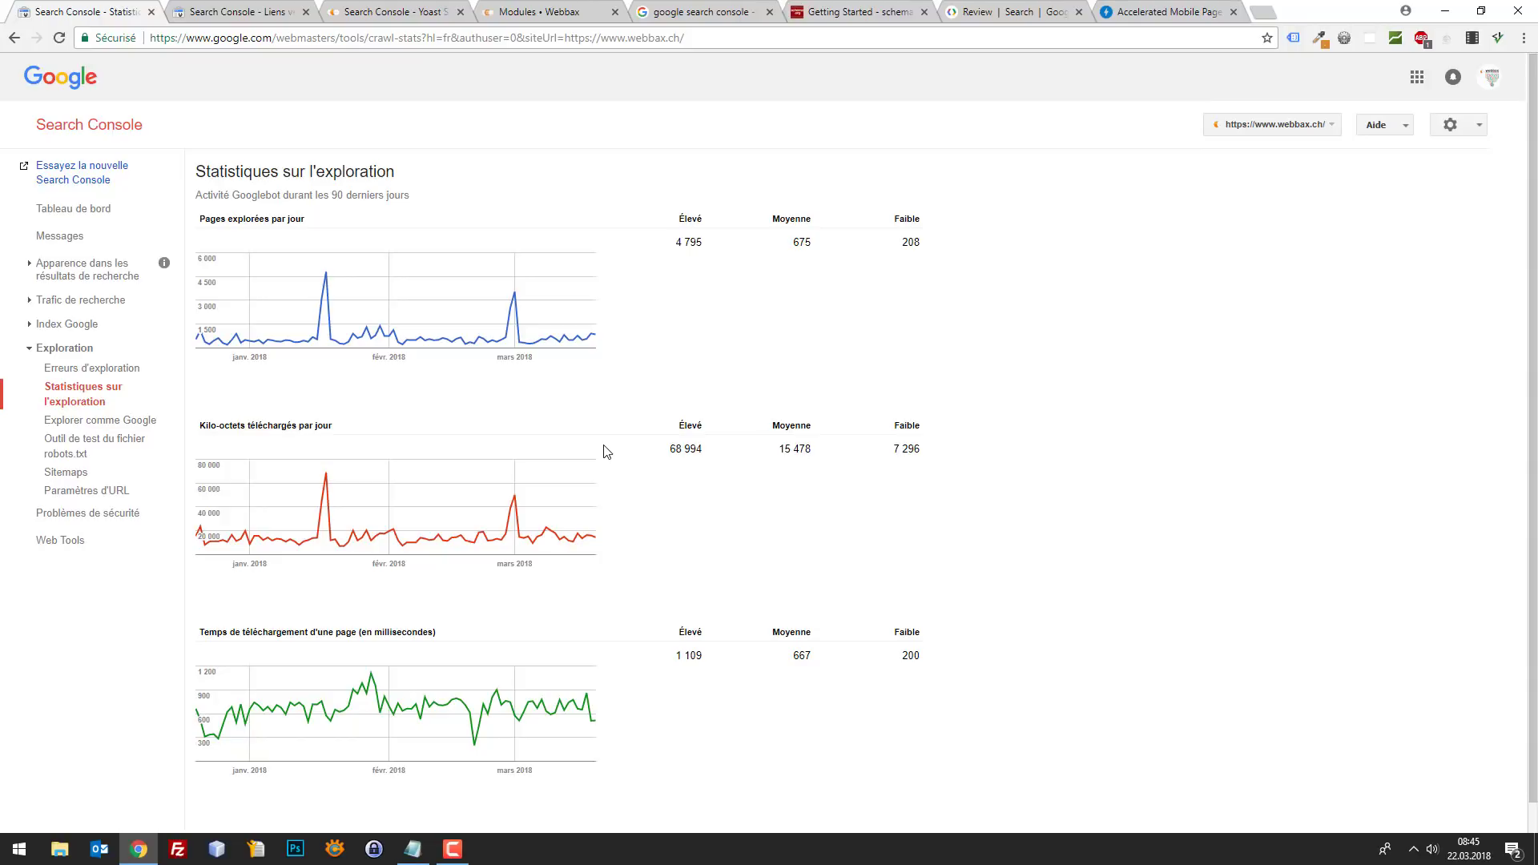
pyautogui.moveTo(584, 343)
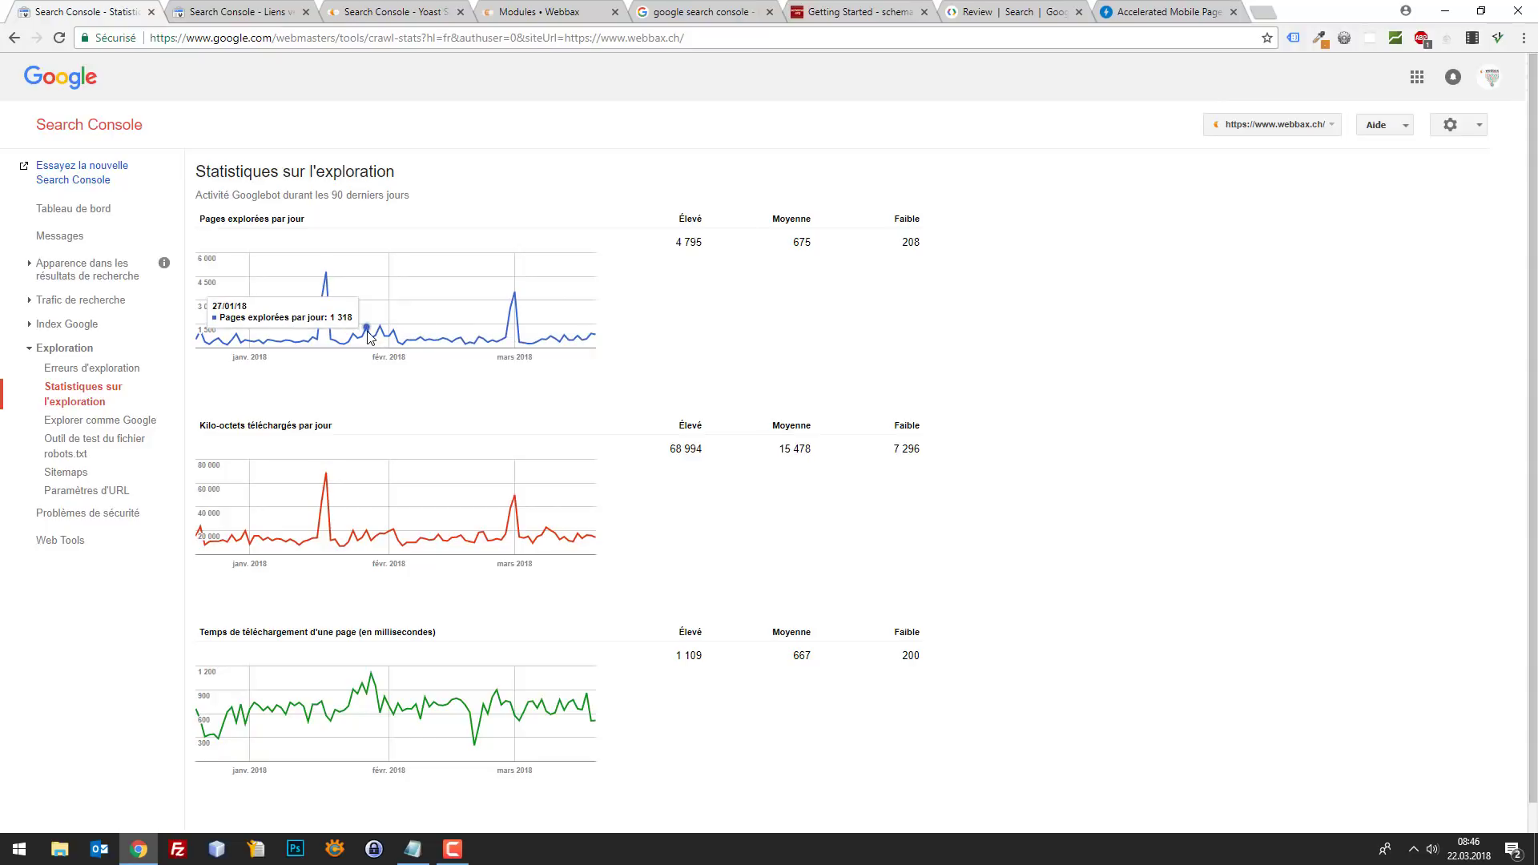
# Fetch the site's home page with Explorer comme Google as Ordinateur and inspect the status line of the downloaded HTTP response.
pyautogui.click(85, 422)
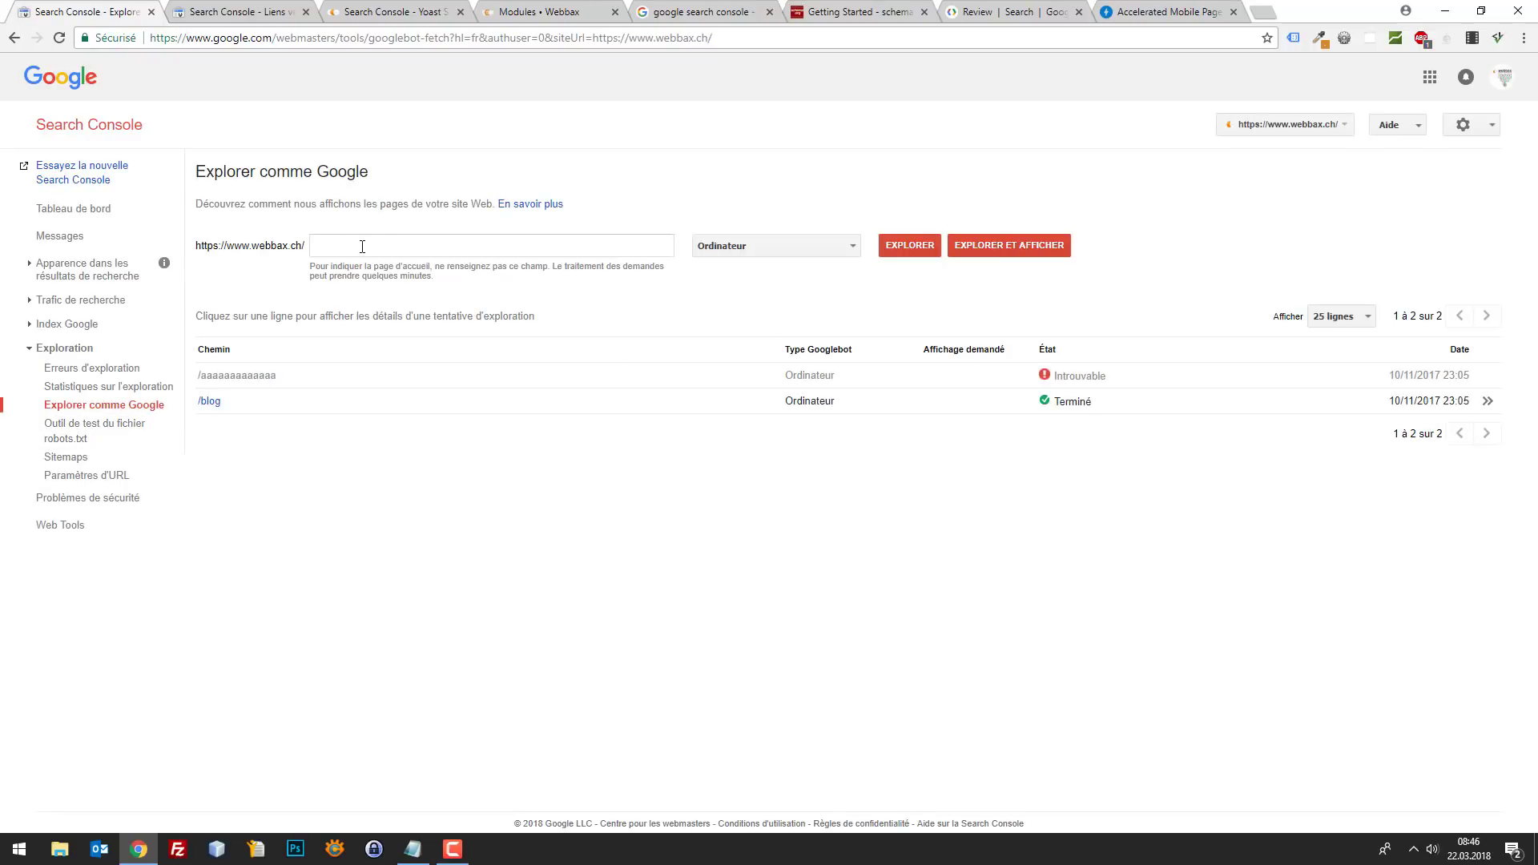
pyautogui.click(907, 245)
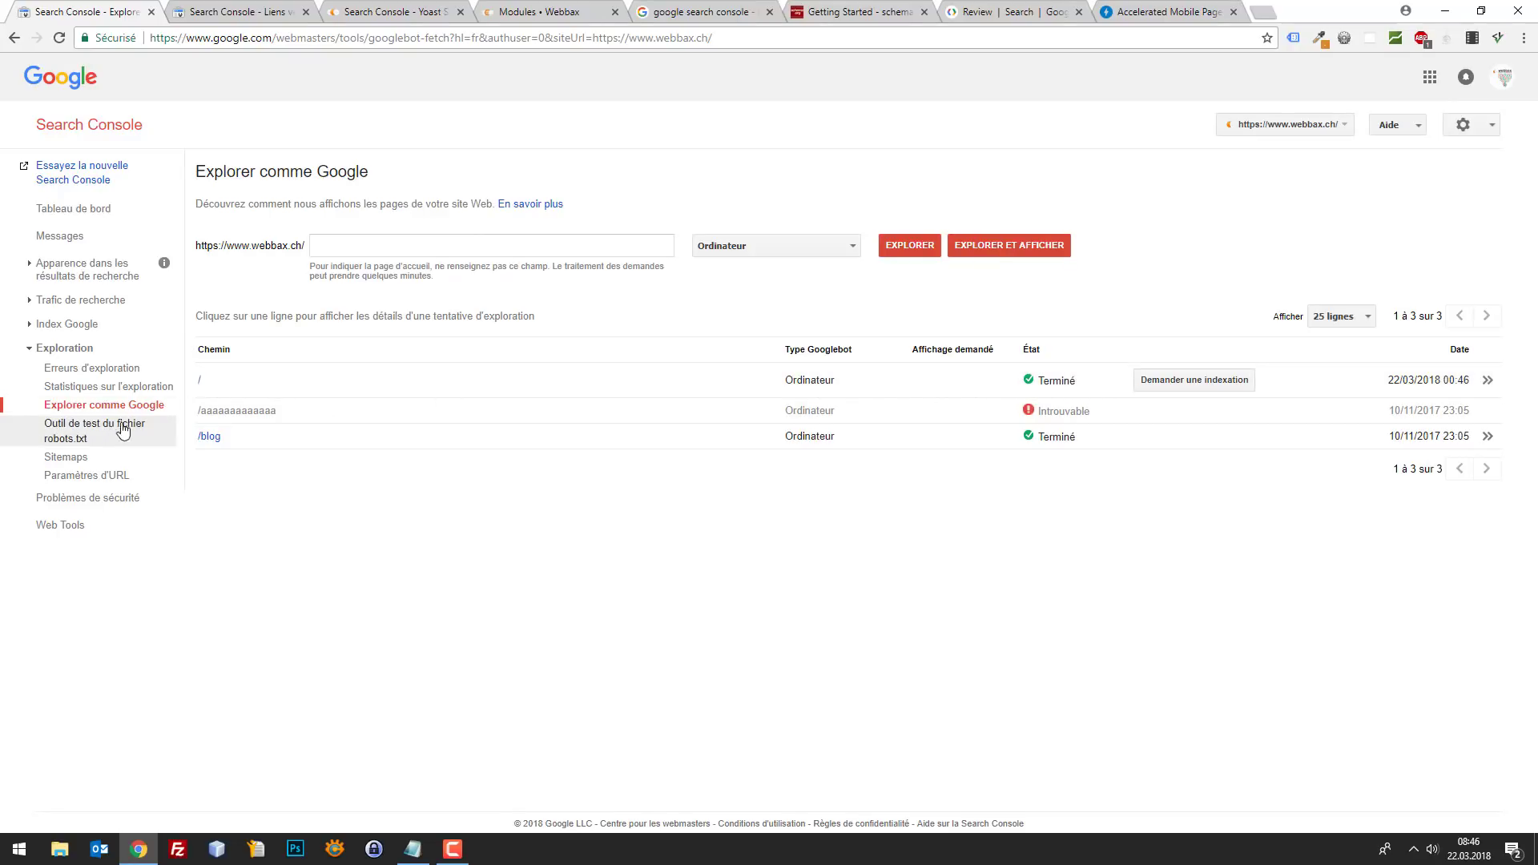
pyautogui.click(1487, 383)
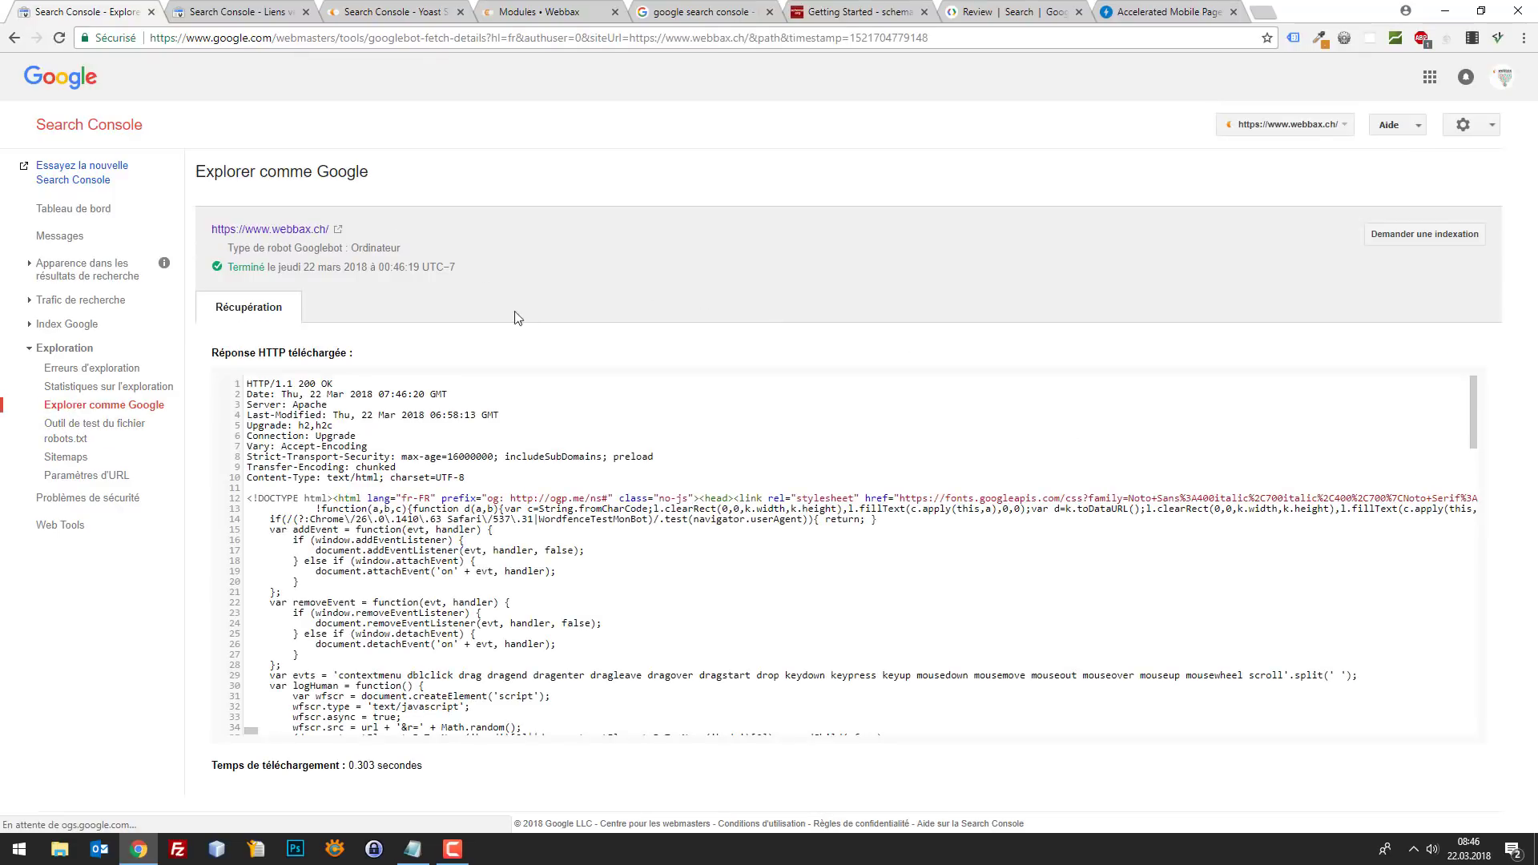
pyautogui.moveTo(335, 383); pyautogui.dragTo(250, 385)
pyautogui.click(346, 386)
pyautogui.moveTo(346, 386); pyautogui.dragTo(245, 384)
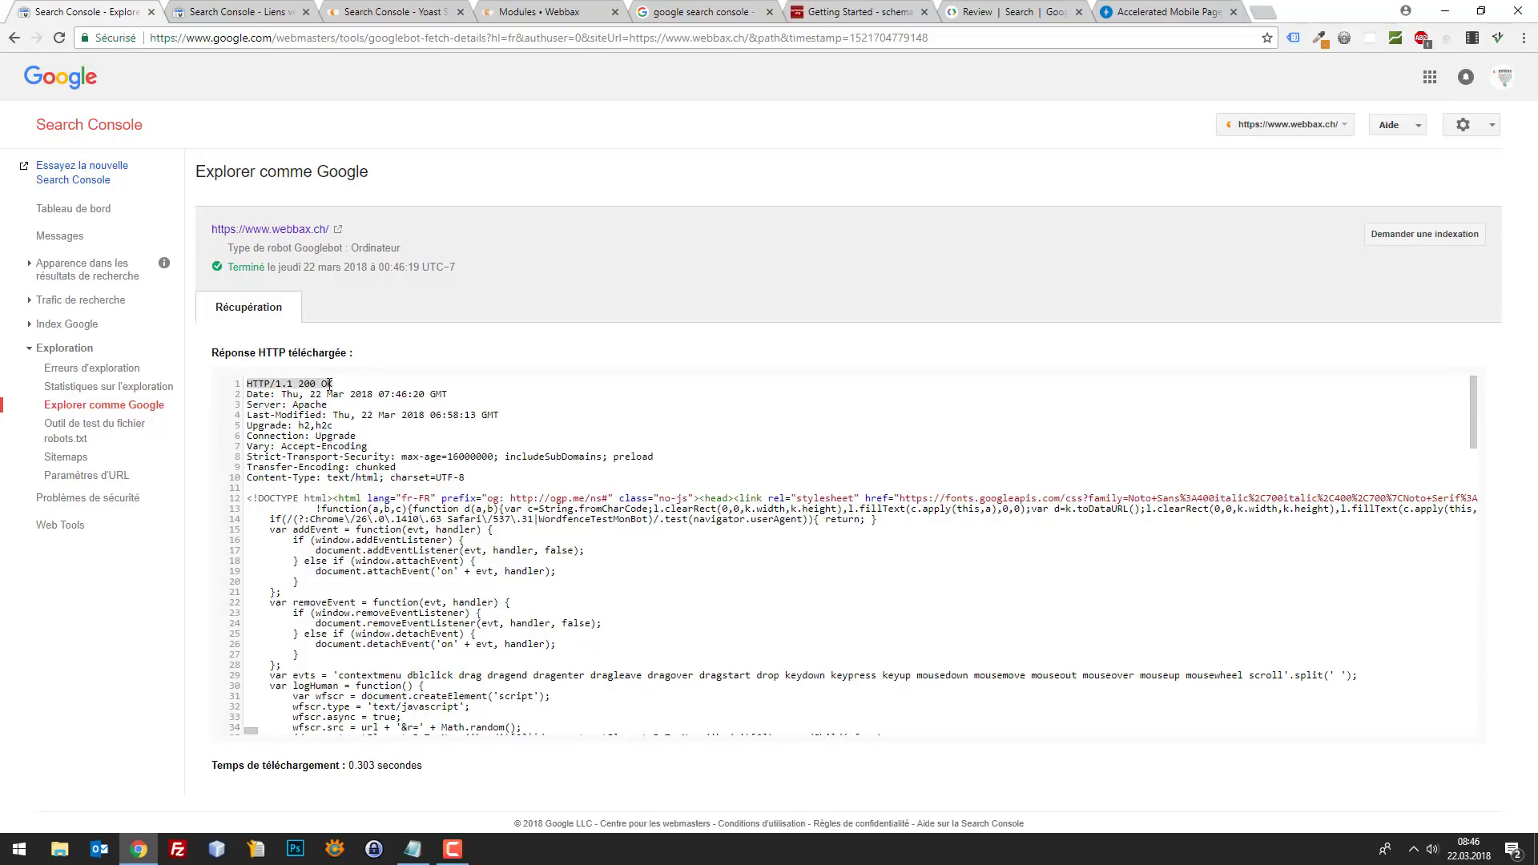
# Test the site root and the path "shopaaaa" against the robots.txt rules for Googlebot.
pyautogui.click(99, 430)
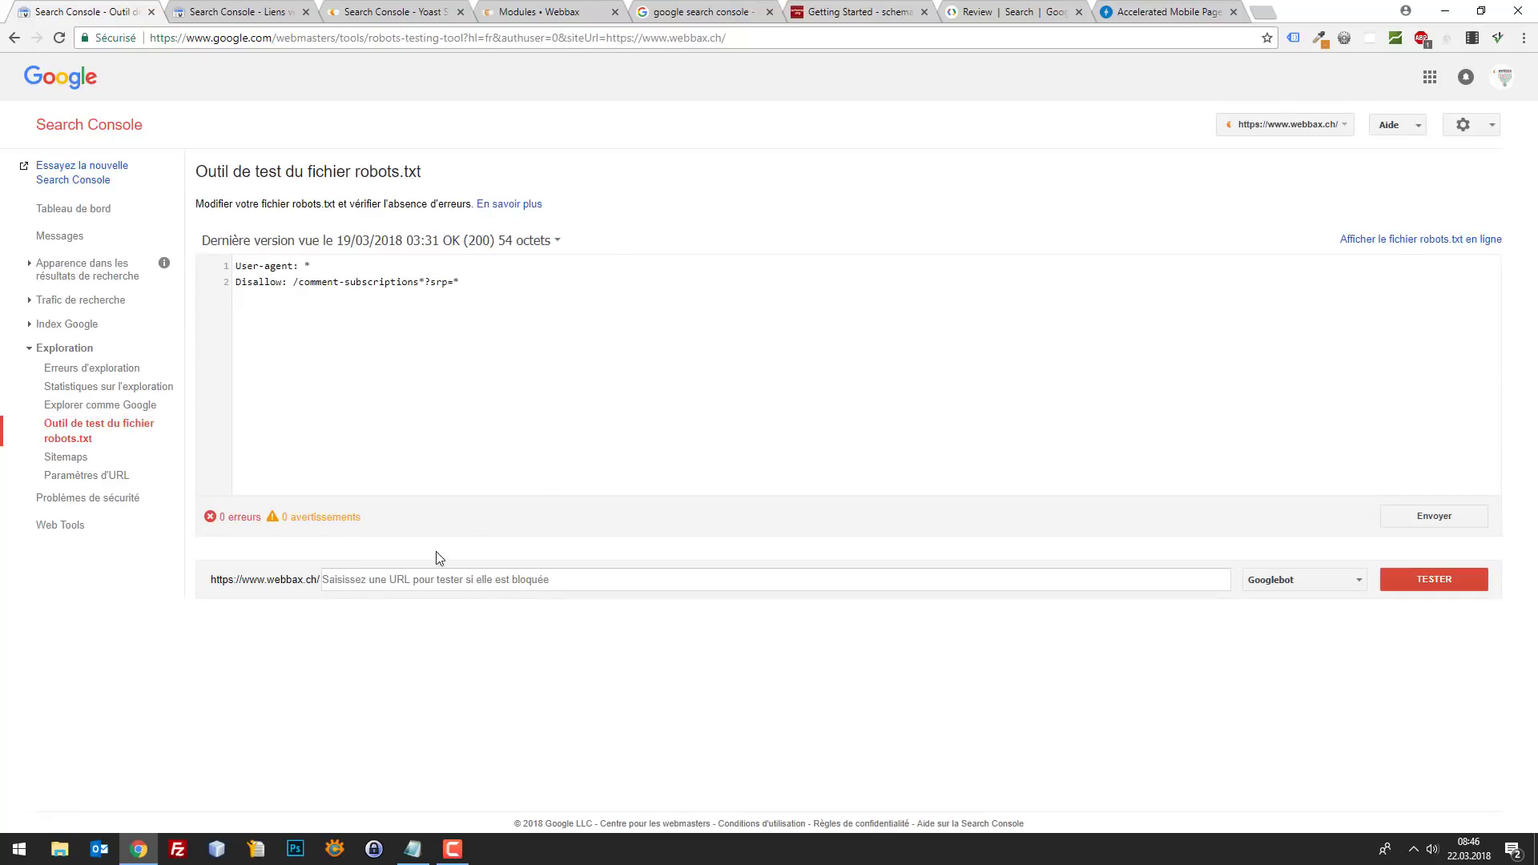
pyautogui.click(1451, 579)
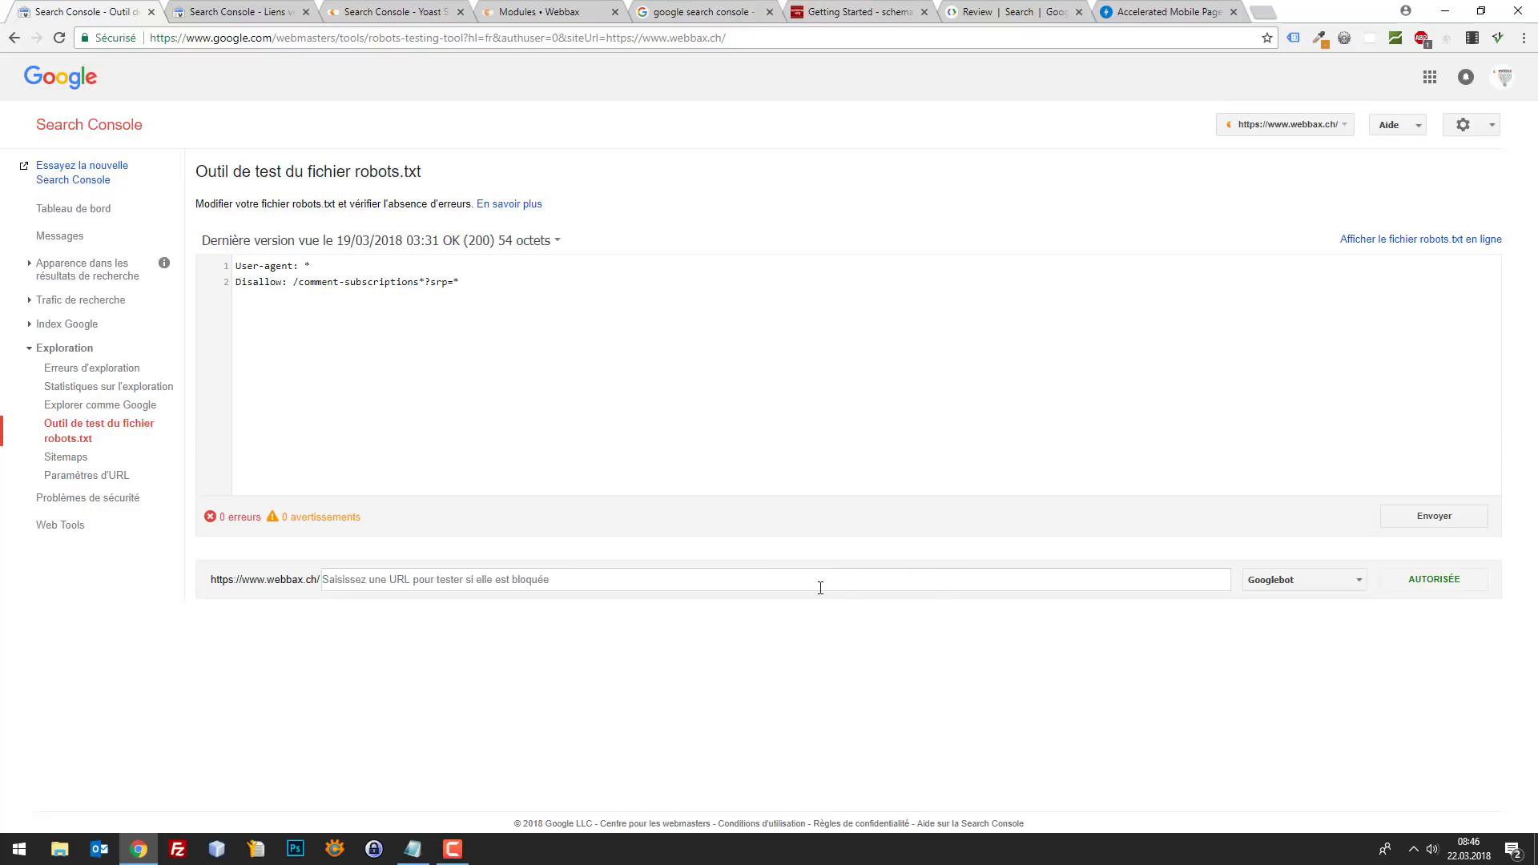
pyautogui.click(658, 577)
pyautogui.write('shop/')
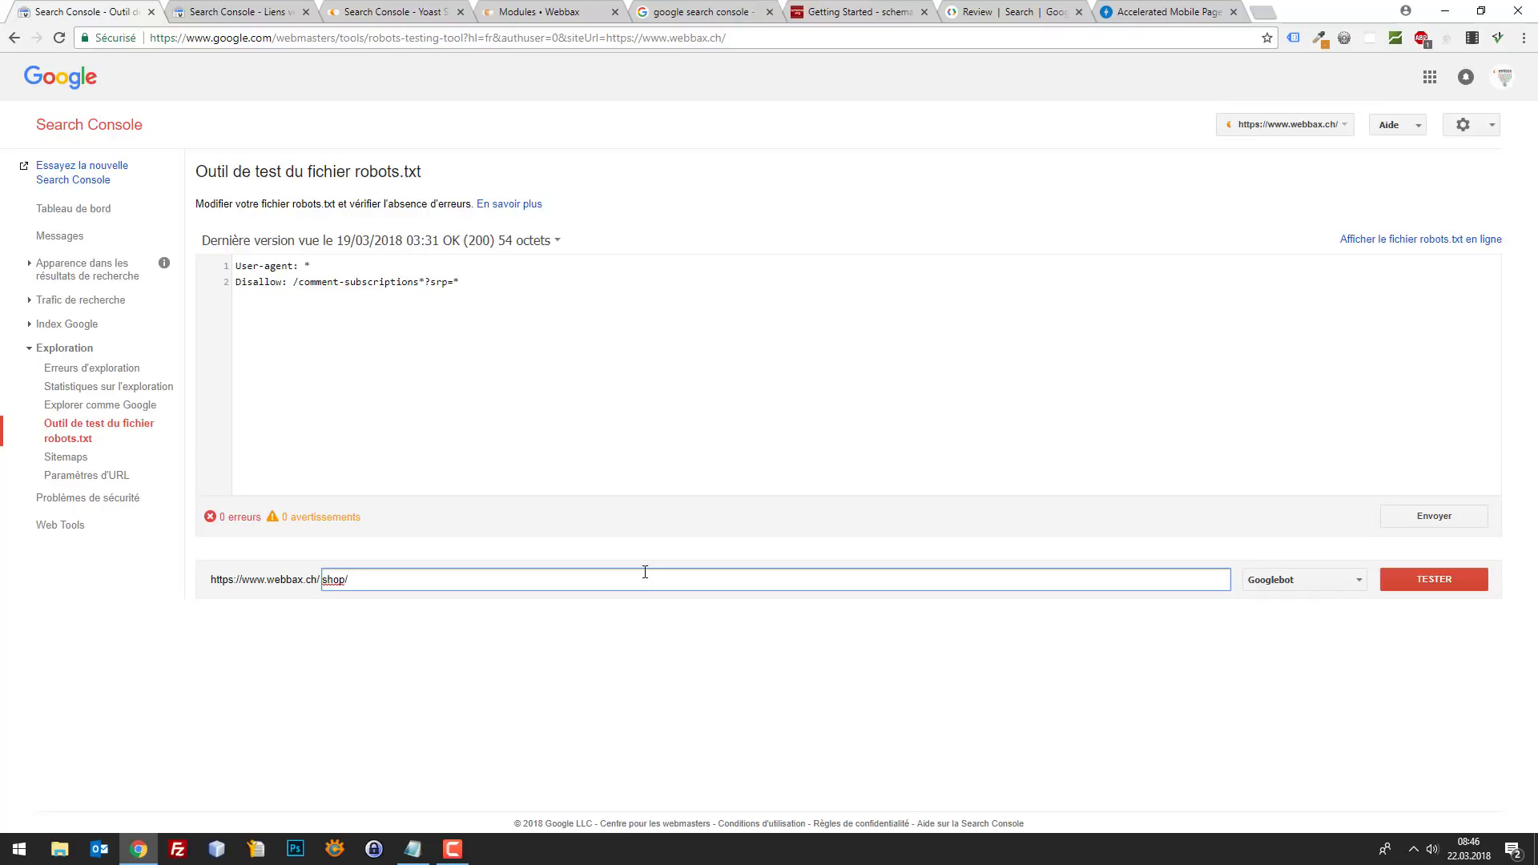
pyautogui.press('BackSpace')
pyautogui.write('aaaa')
pyautogui.click(1420, 587)
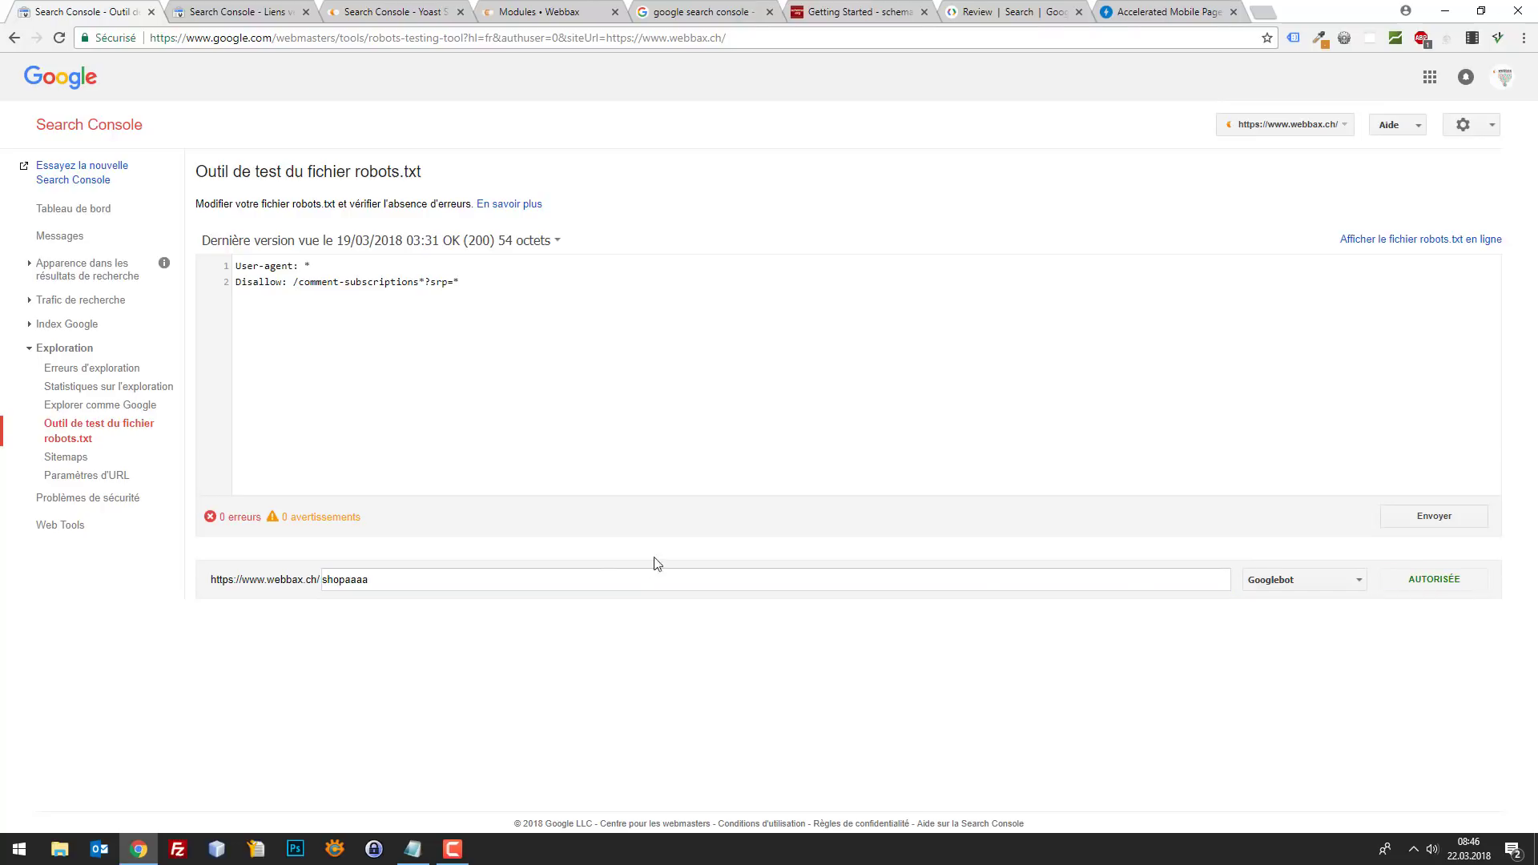
# Clear the test path from the robots.txt test tool.
pyautogui.click(538, 582)
pyautogui.press('BackSpace')
pyautogui.press('BackSpace')
pyautogui.press('BackSpace')
pyautogui.press('BackSpace')
pyautogui.press('BackSpace')
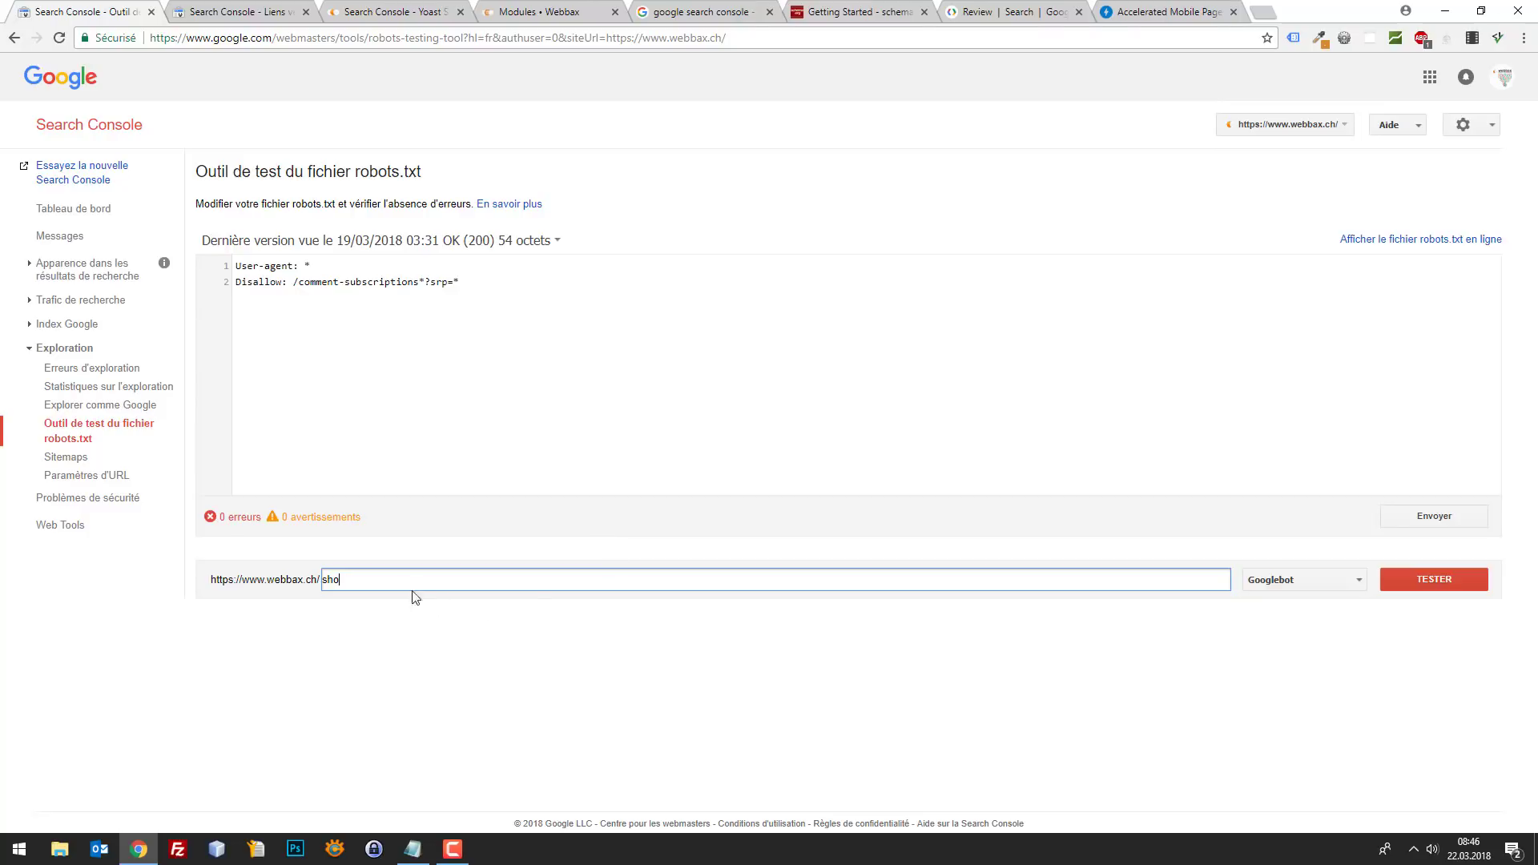
pyautogui.moveTo(321, 579); pyautogui.dragTo(480, 570)
pyautogui.press('BackSpace')
# Review the Sitemaps and Paramètres d'URL pages, and finish with the Problèmes de sécurité report.
pyautogui.click(61, 460)
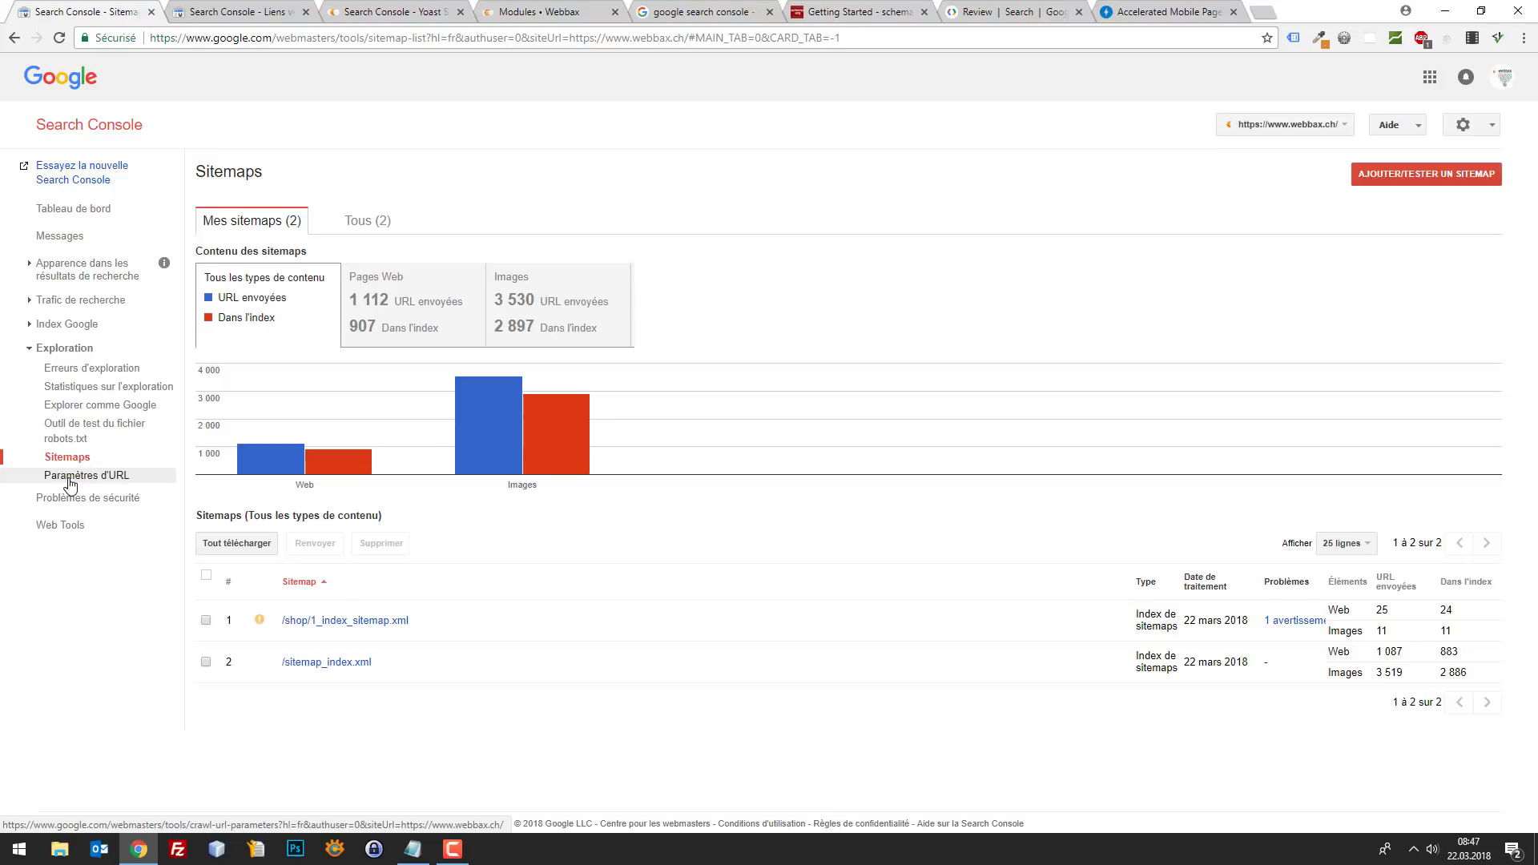
pyautogui.click(70, 478)
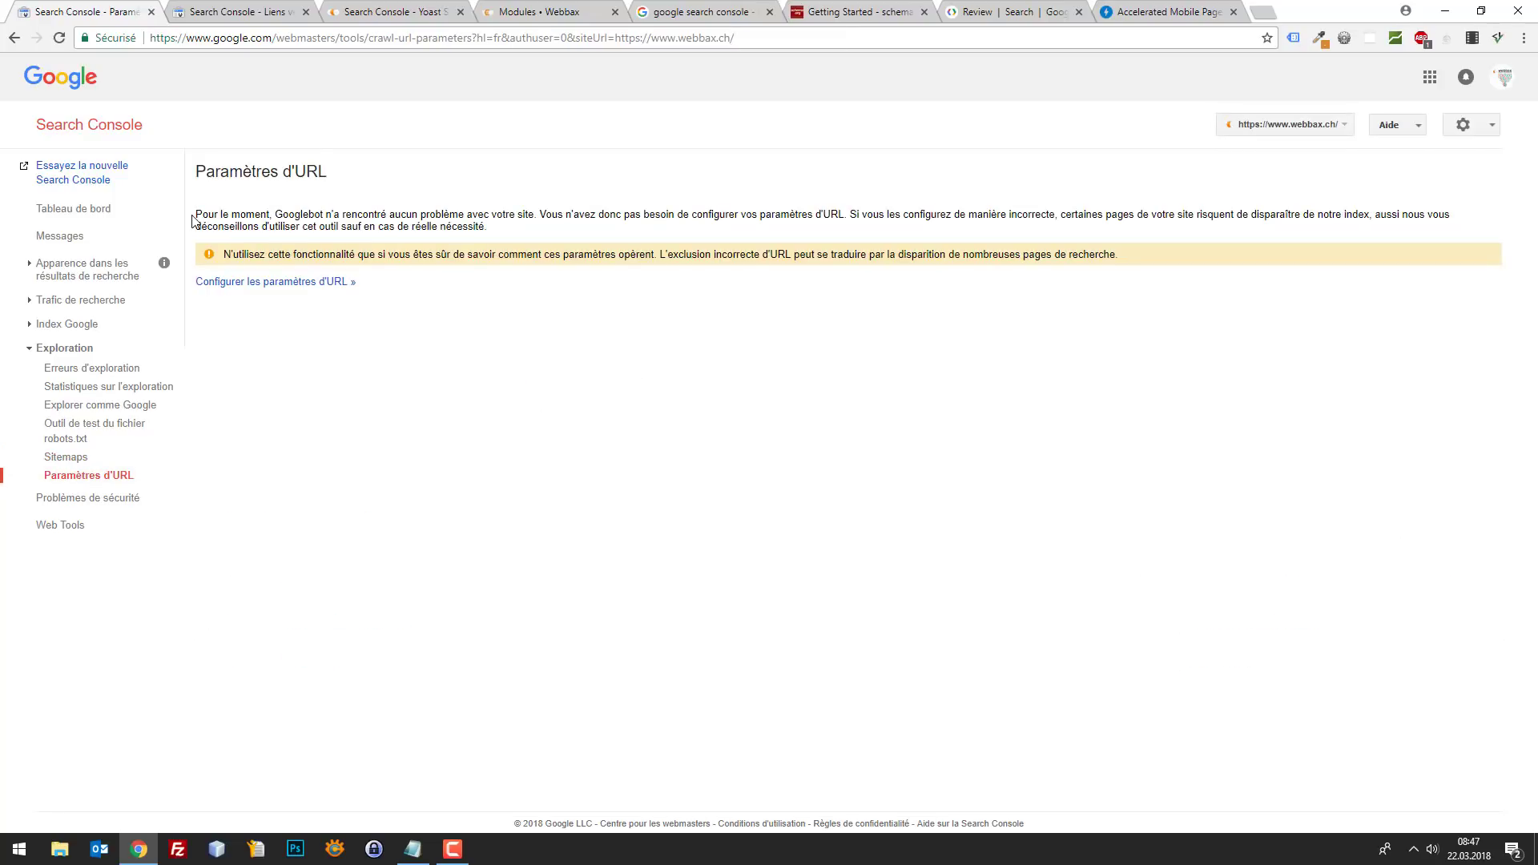
pyautogui.moveTo(387, 214); pyautogui.dragTo(531, 226)
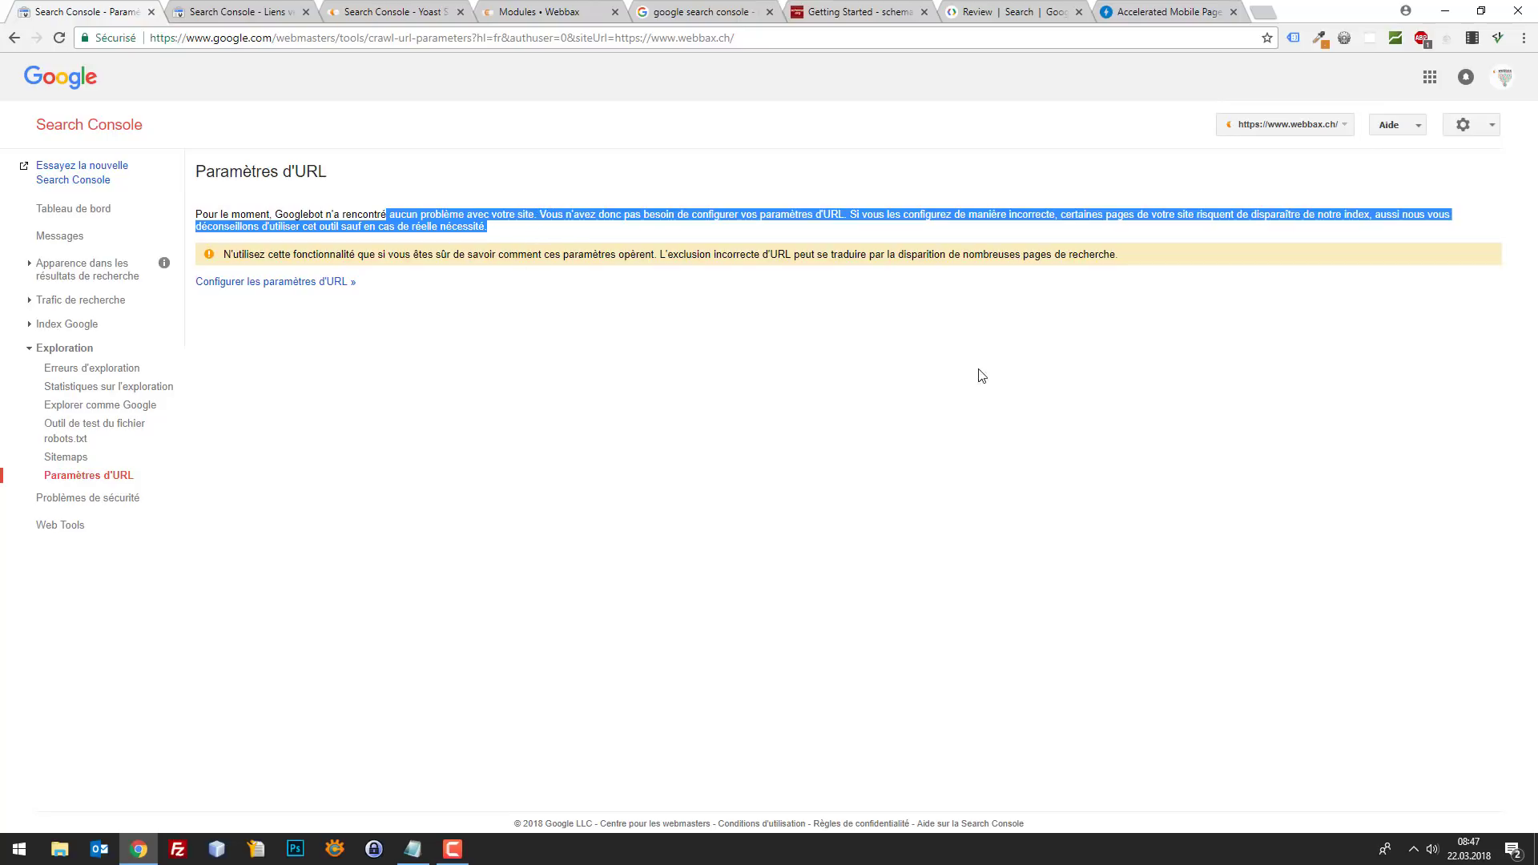
pyautogui.click(95, 500)
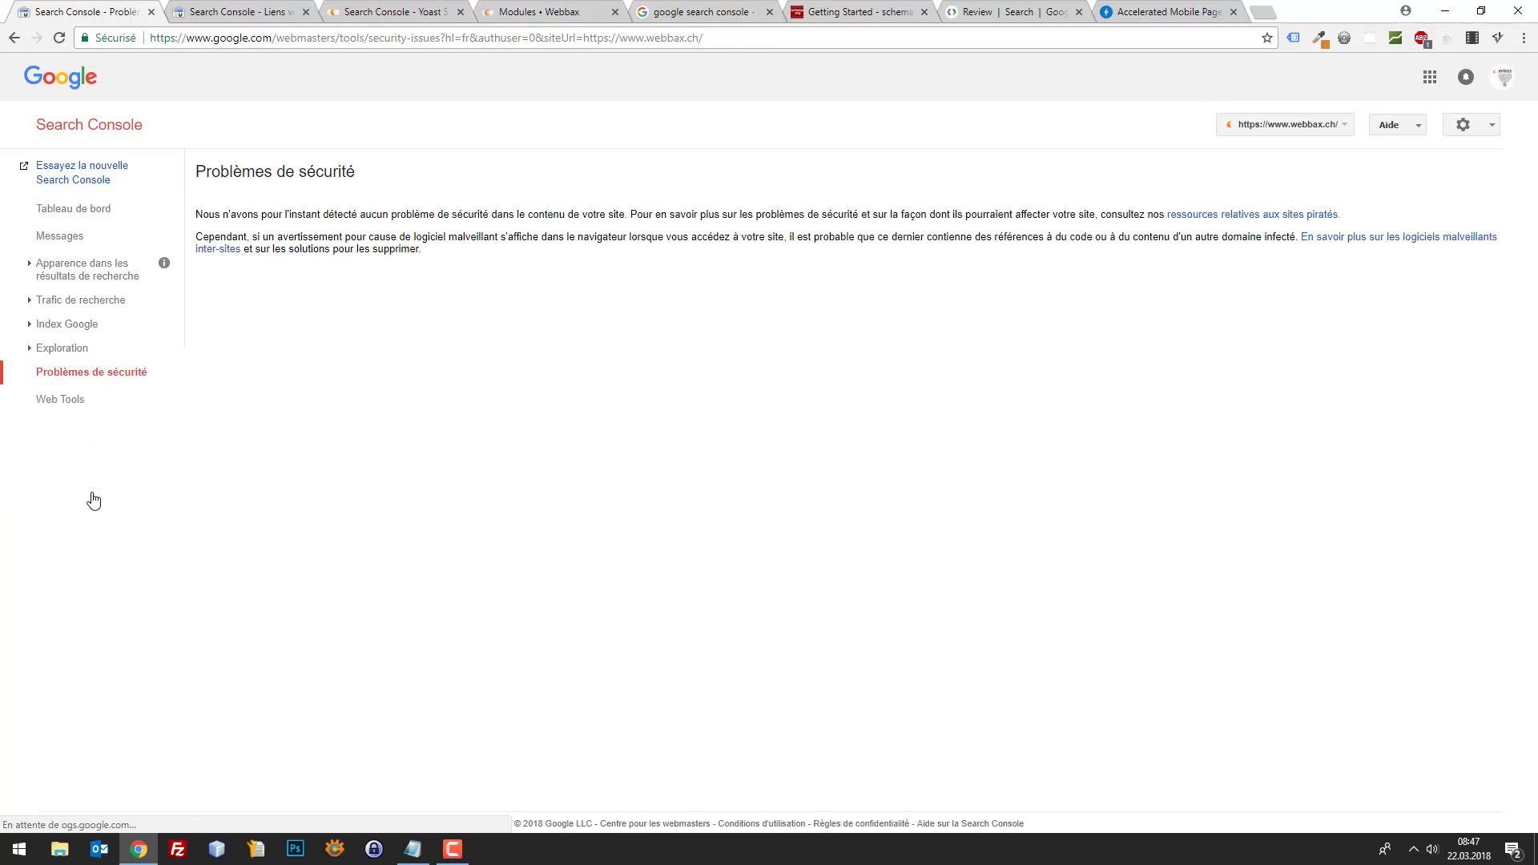